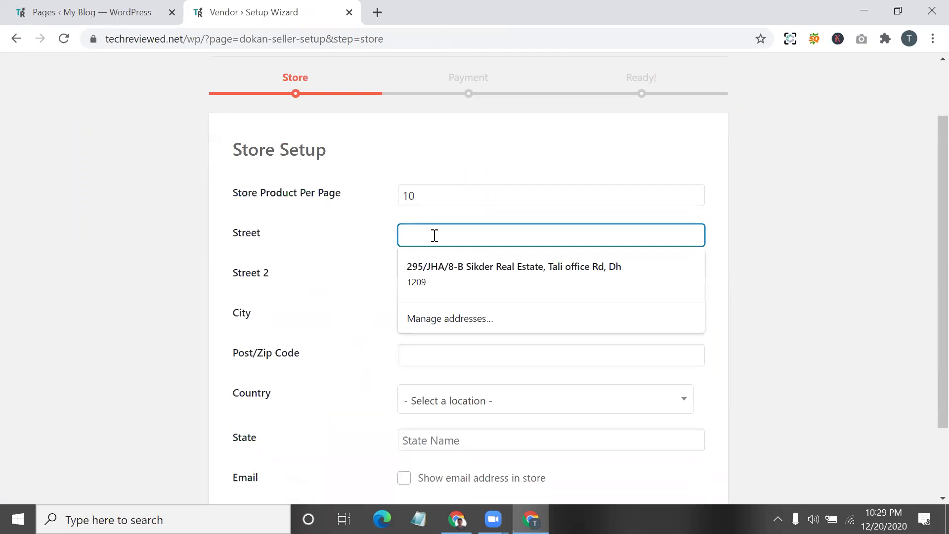
Step: Fill in the store's street, city and post code fields from the saved address suggestion
click(447, 261)
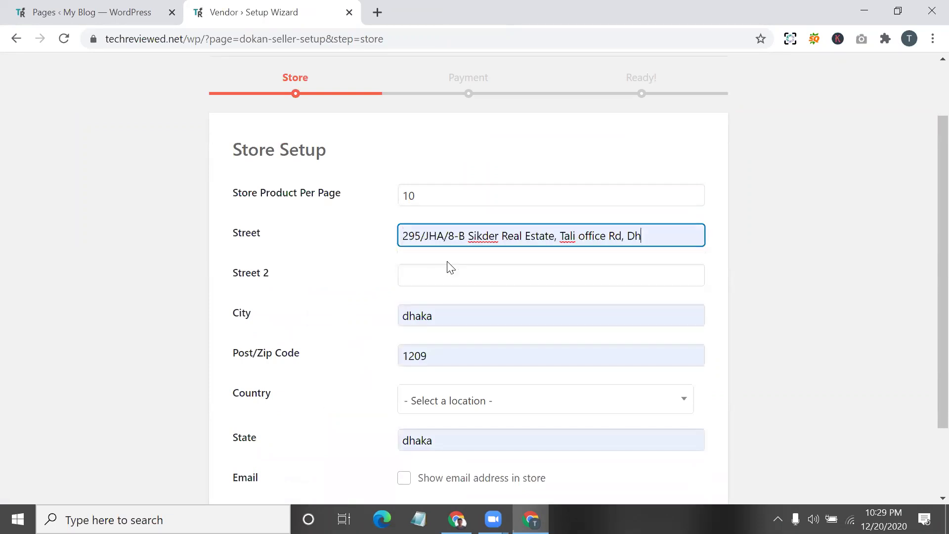
click(437, 200)
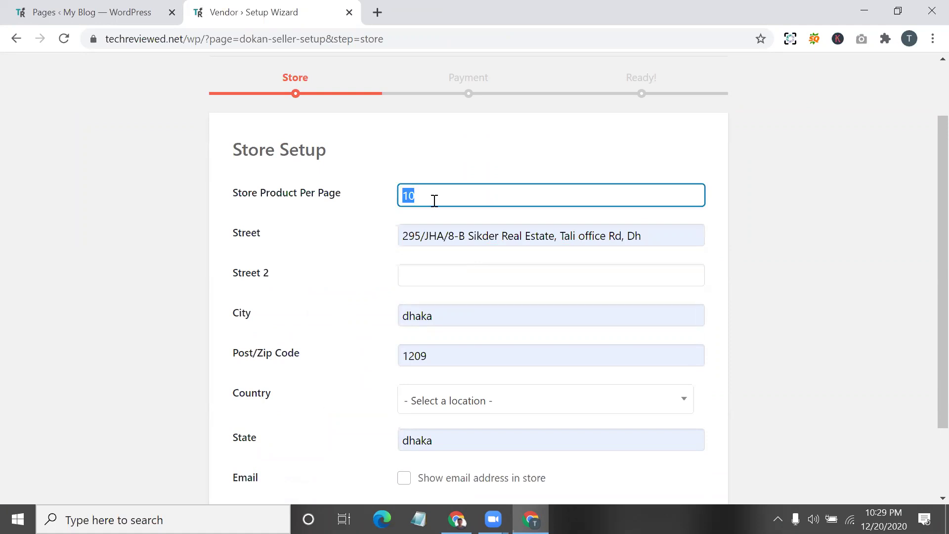
scroll(447, 366, down, 1)
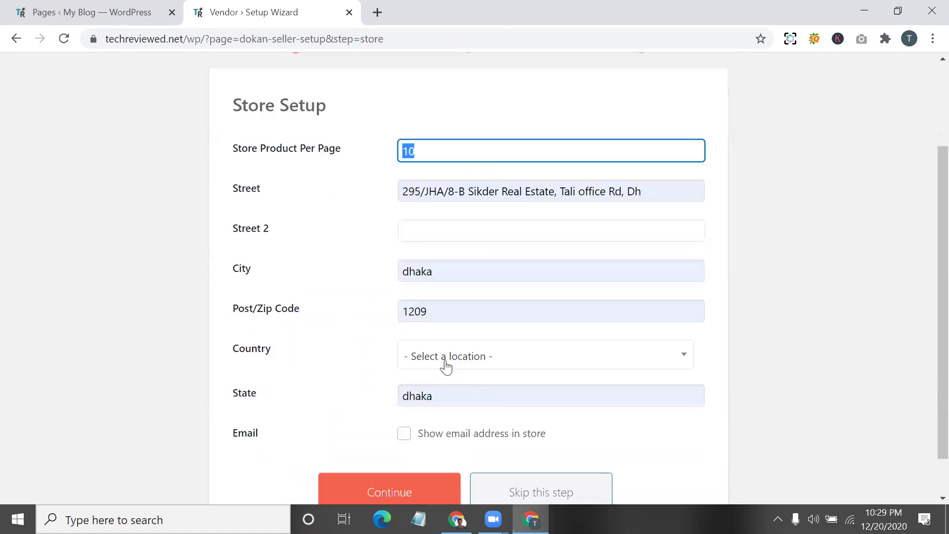
Step: Choose Bangladesh as the store's country and Dhaka as its state
click(447, 366)
scroll(445, 299, down, 4)
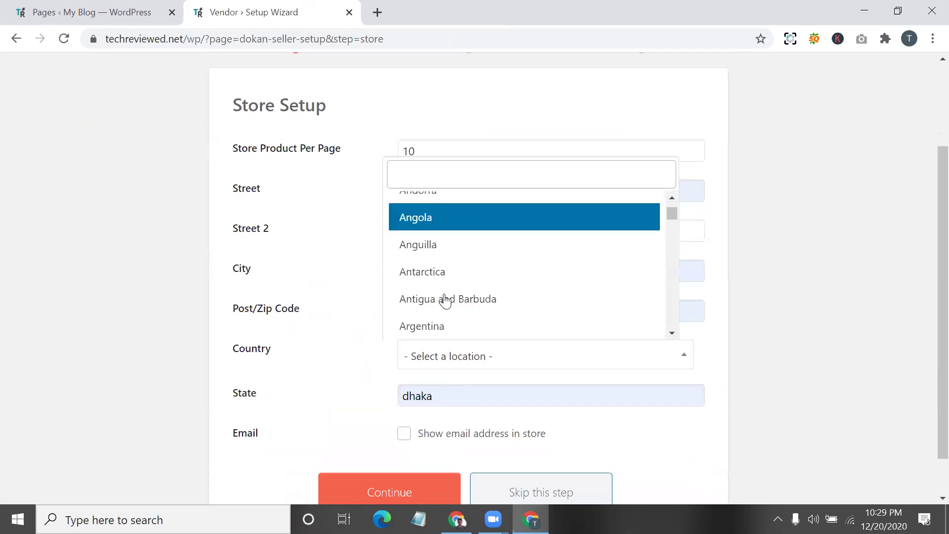
scroll(445, 299, down, 7)
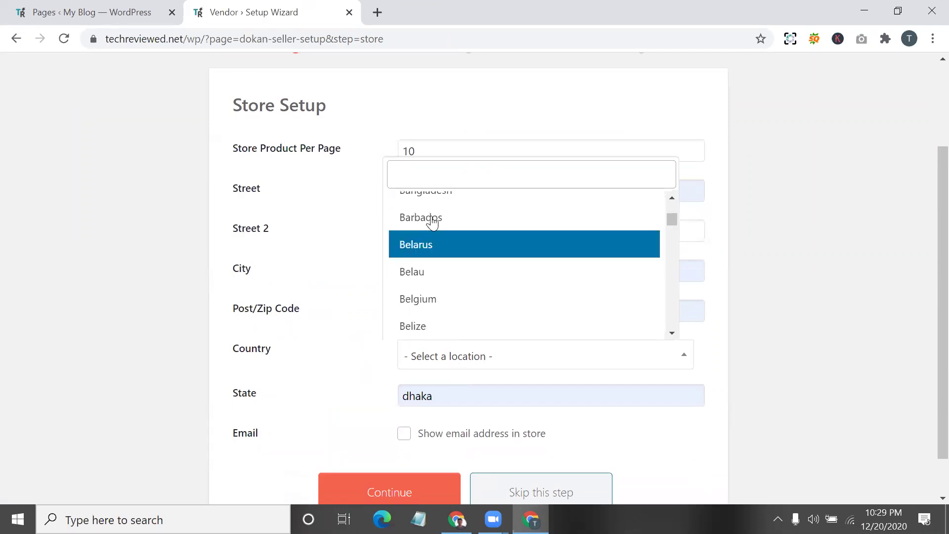
scroll(433, 220, up, 1)
click(434, 218)
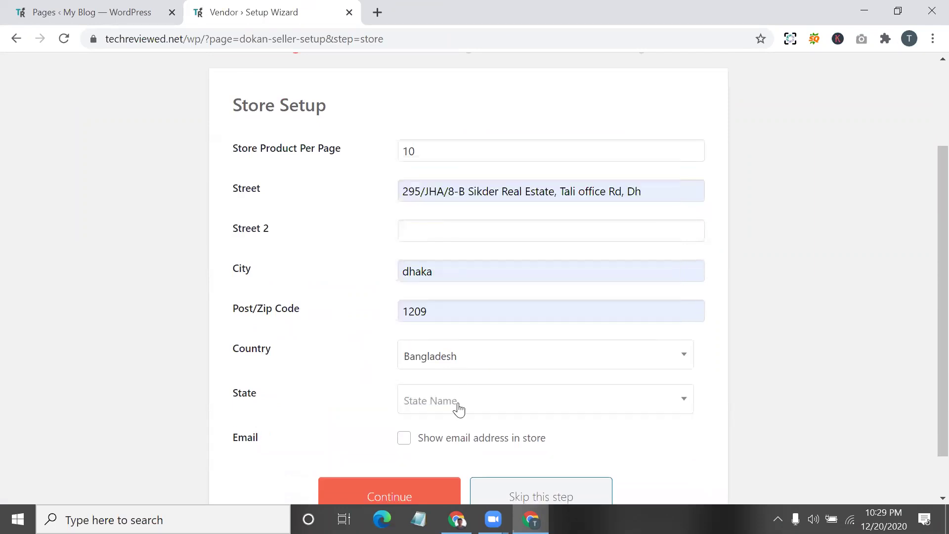
scroll(459, 410, down, 1)
click(458, 357)
scroll(437, 318, down, 3)
scroll(435, 318, down, 2)
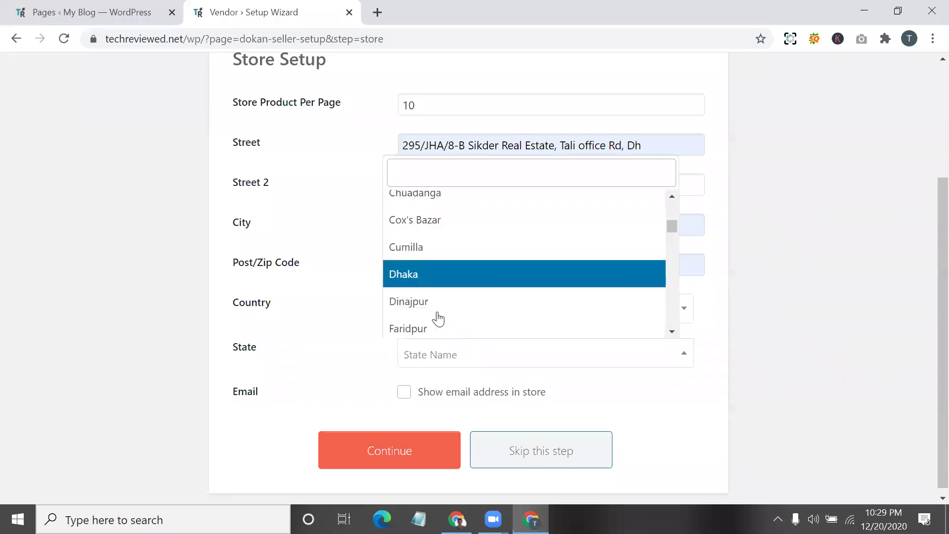
click(413, 282)
scroll(410, 383, down, 1)
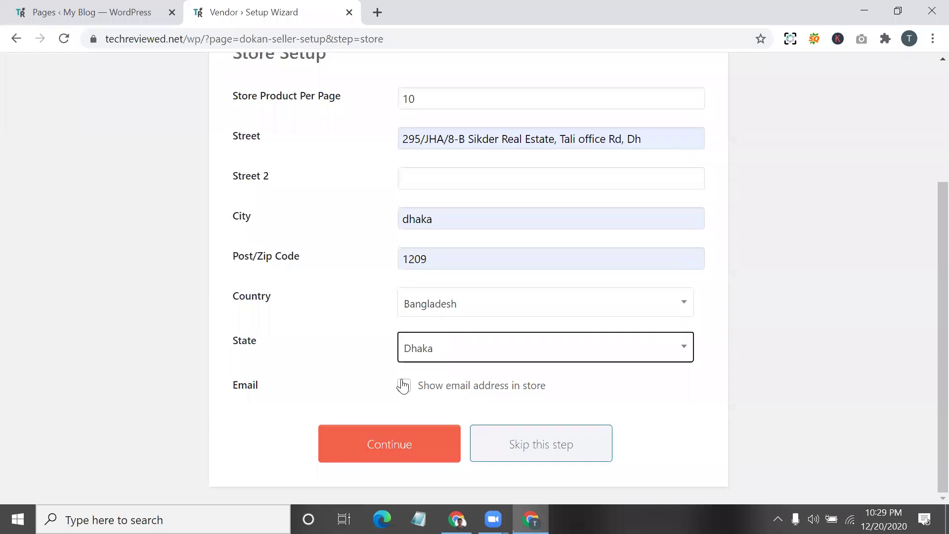
Step: Enable showing the email address in the store and finish the setup wizard through the payment step to the store dashboard
click(403, 388)
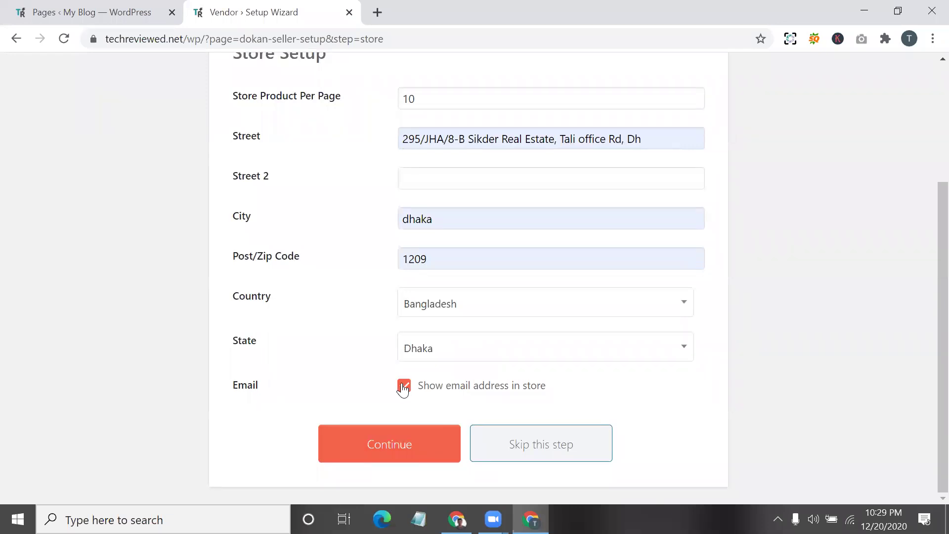
click(392, 446)
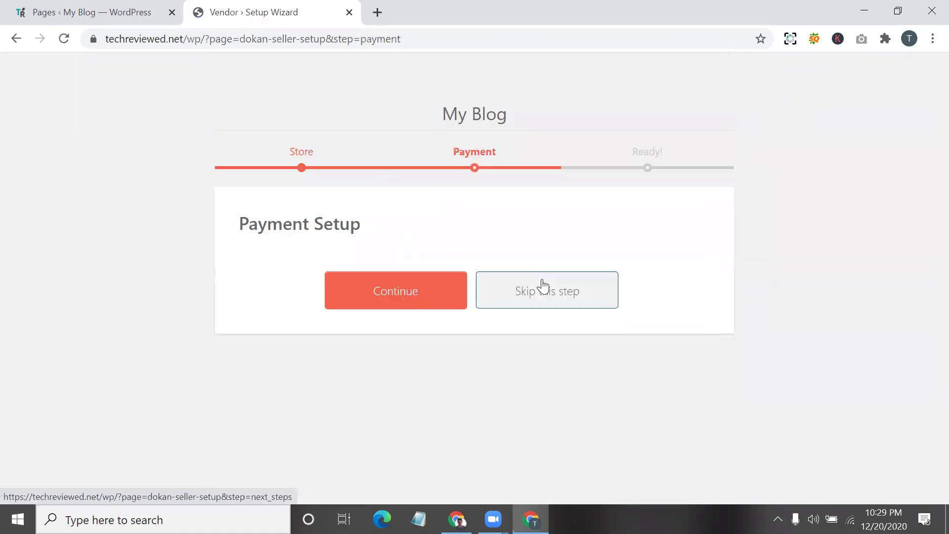
click(412, 294)
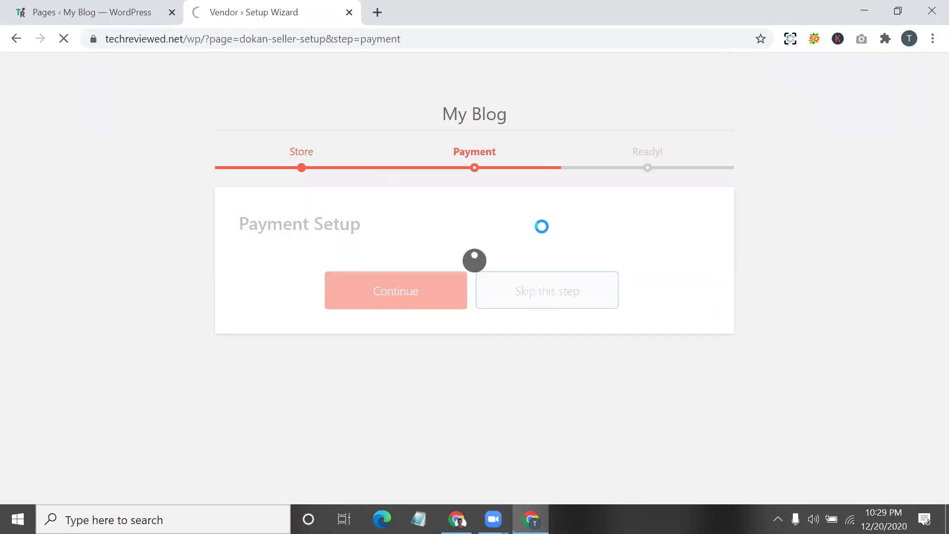
click(491, 368)
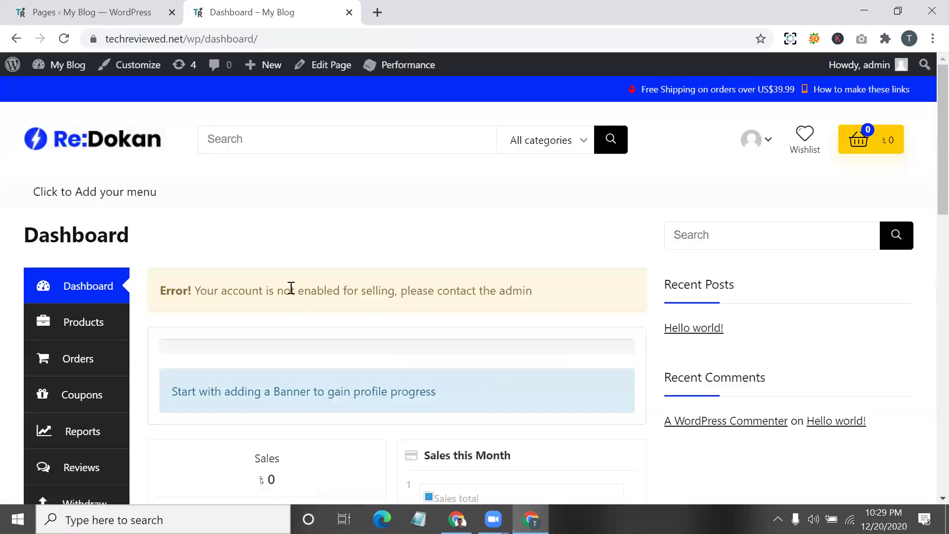
Step: Review the vendor dashboard, including its sales overview and the account notice above it
scroll(291, 288, down, 15)
scroll(291, 293, up, 15)
scroll(341, 390, down, 2)
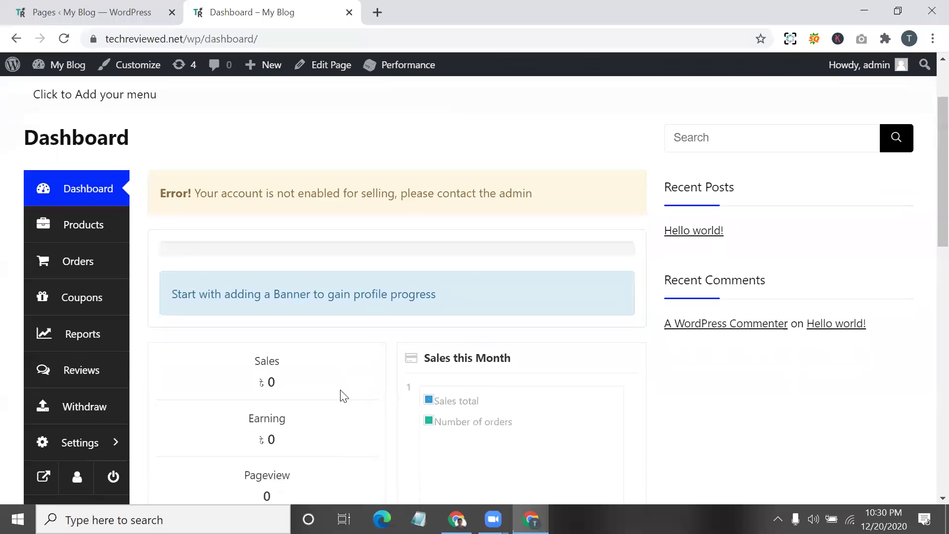
scroll(341, 391, down, 2)
scroll(228, 310, up, 4)
triple_click(223, 295)
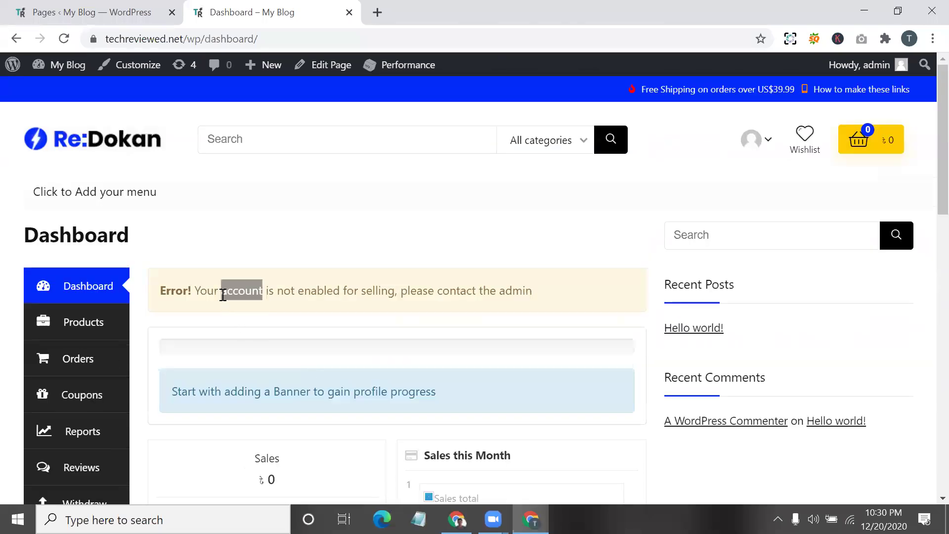
triple_click(223, 295)
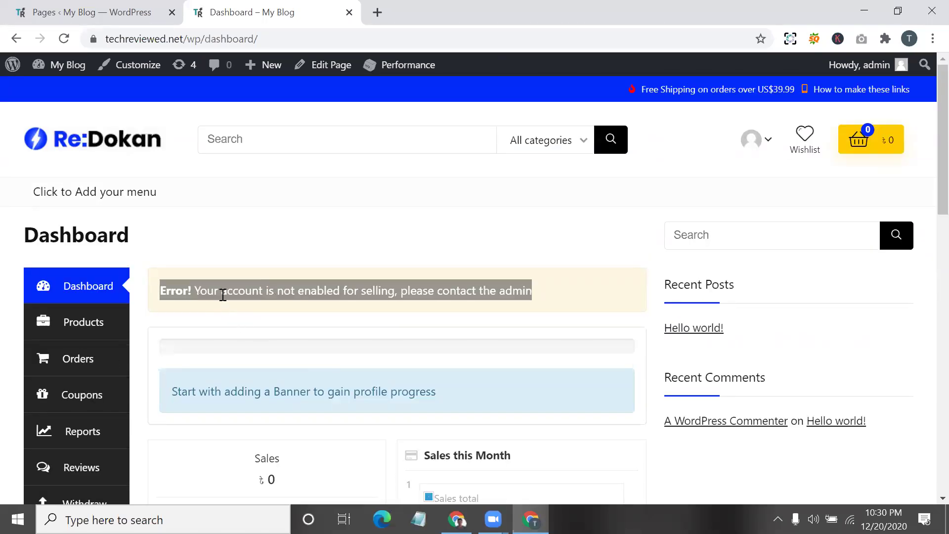
scroll(346, 288, down, 1)
triple_click(459, 275)
scroll(183, 243, up, 1)
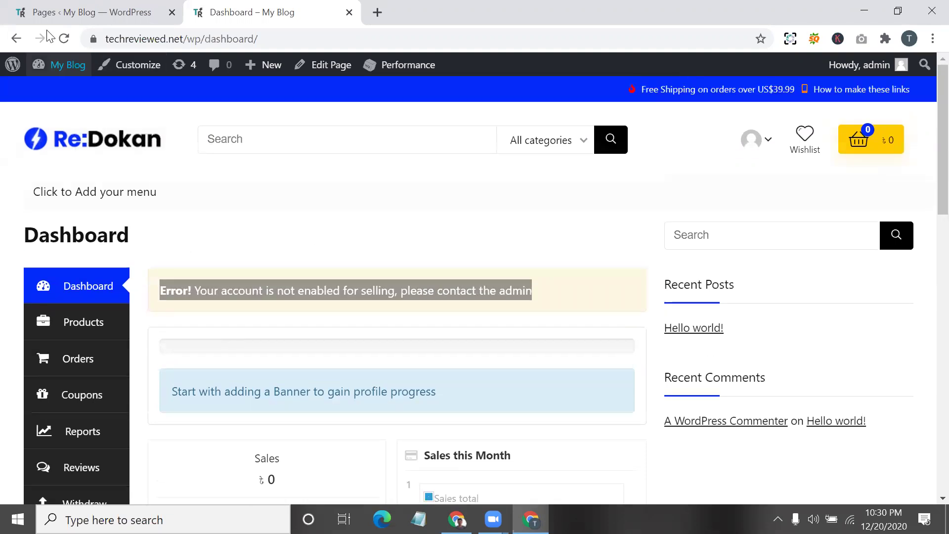
Step: Open the site's admin dashboard in a new tab and go to the Dokan vendors list
right_click(83, 99)
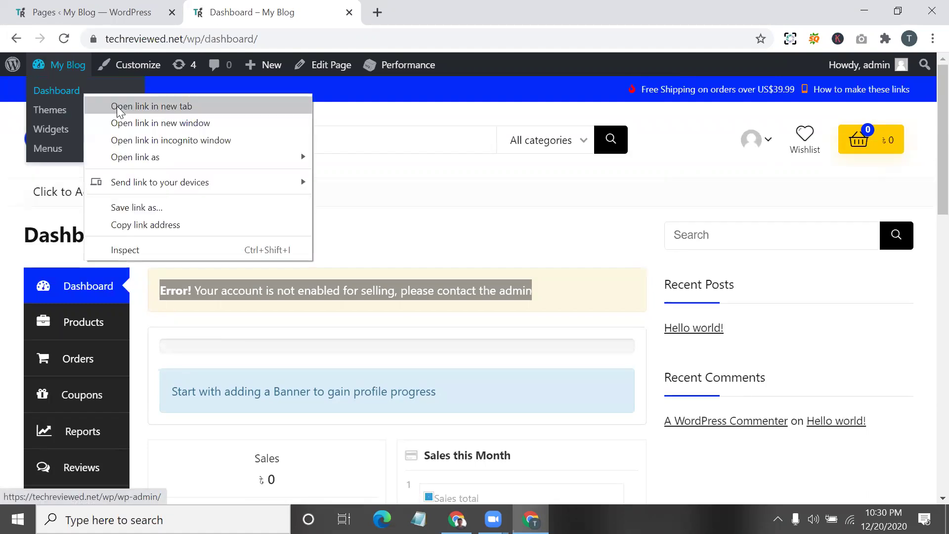
click(116, 103)
key(ctrl+Tab)
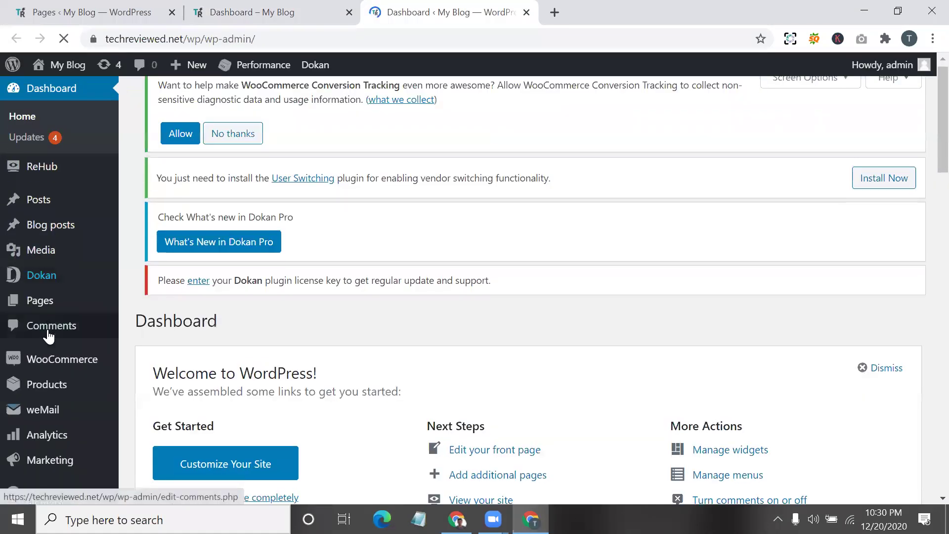
scroll(42, 296, down, 2)
mouse_move(35, 196)
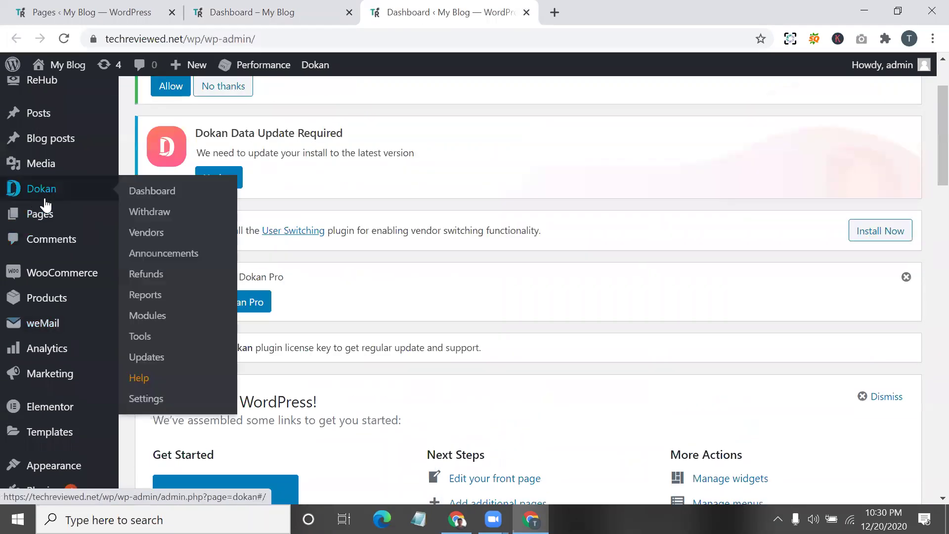
click(142, 233)
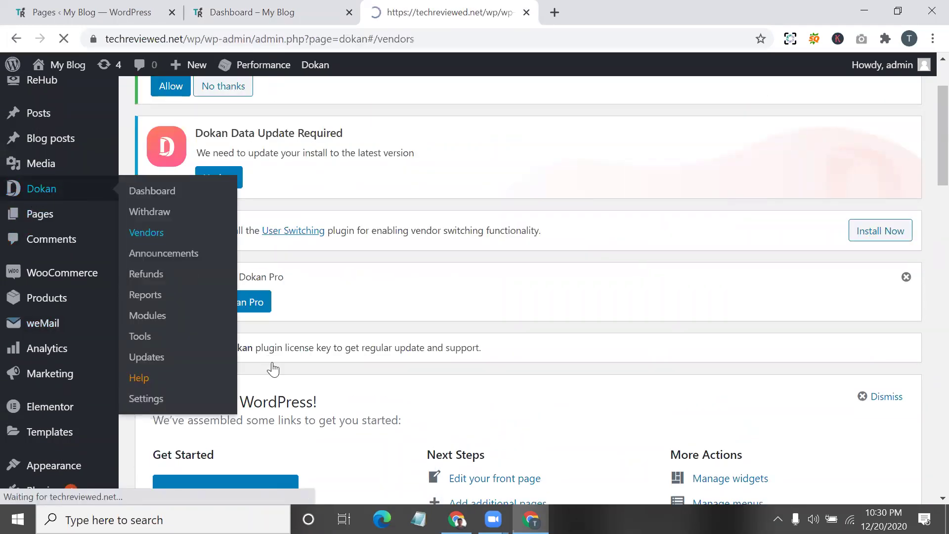
scroll(389, 327, down, 8)
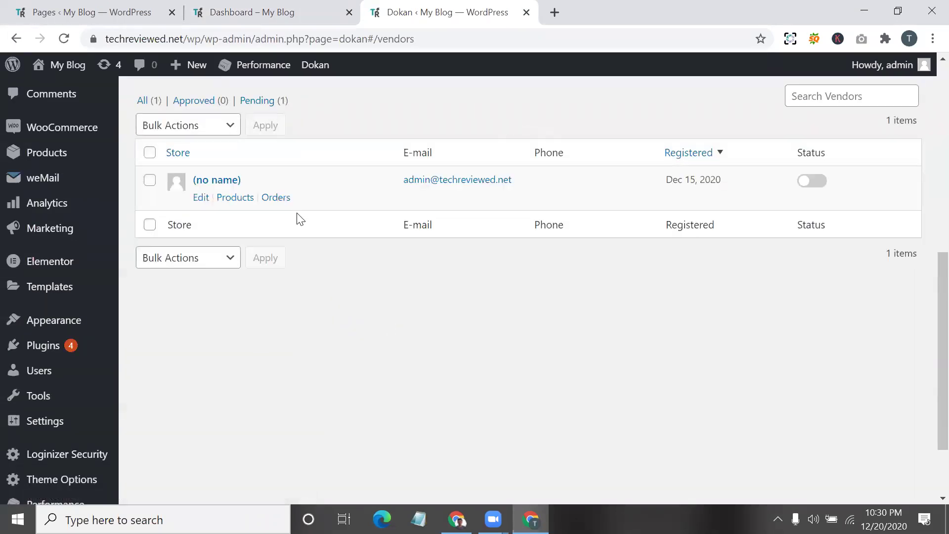
Step: Filter the vendors list to pending ones, choose the Approve Vendors bulk action and reload the page
scroll(267, 198, up, 2)
click(266, 193)
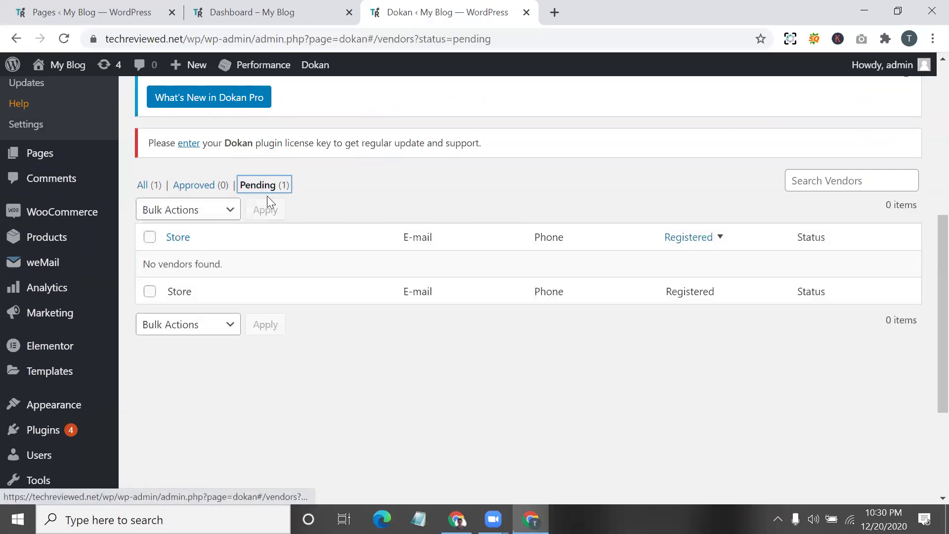
click(230, 213)
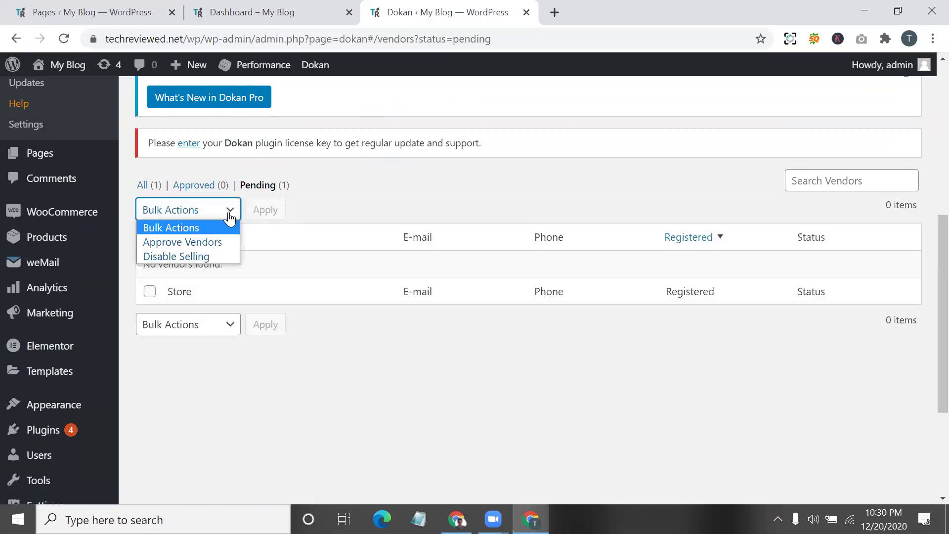
click(228, 239)
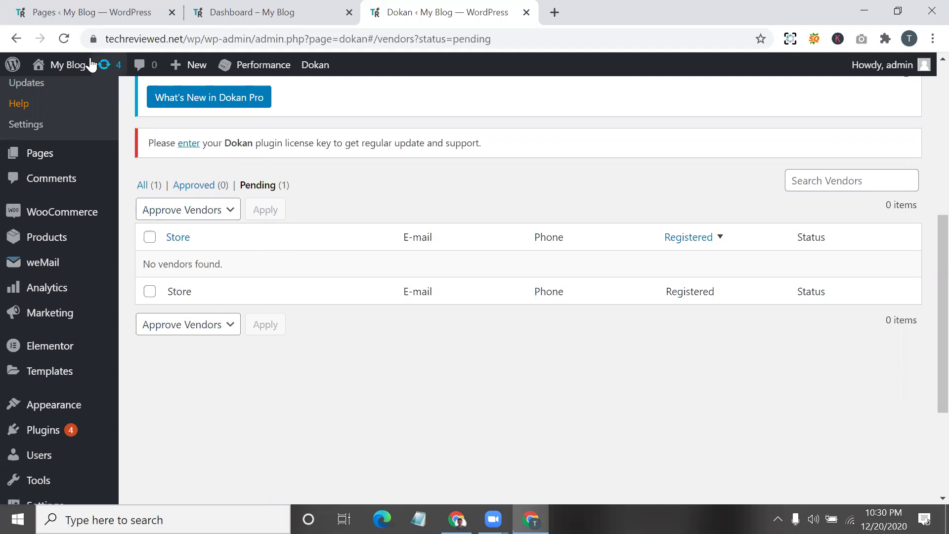
click(63, 39)
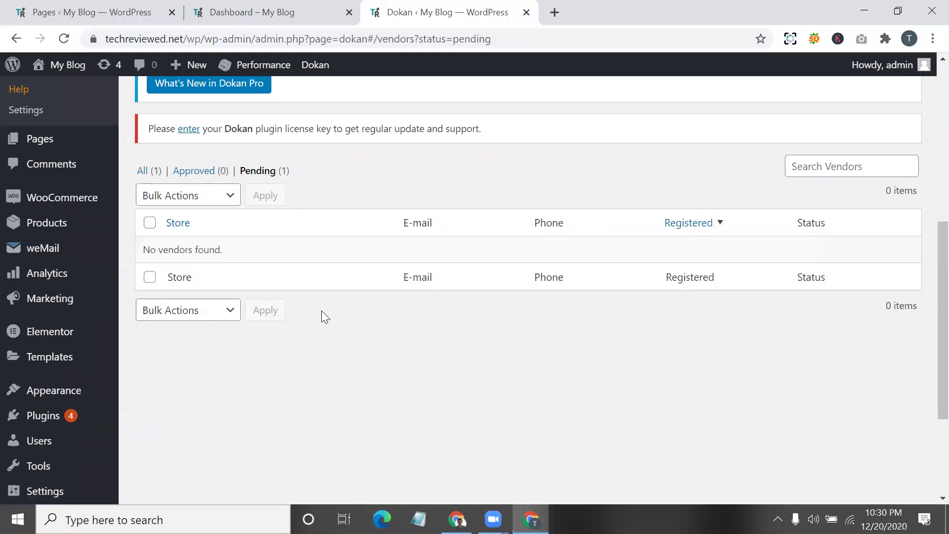
triple_click(203, 252)
scroll(253, 186, up, 7)
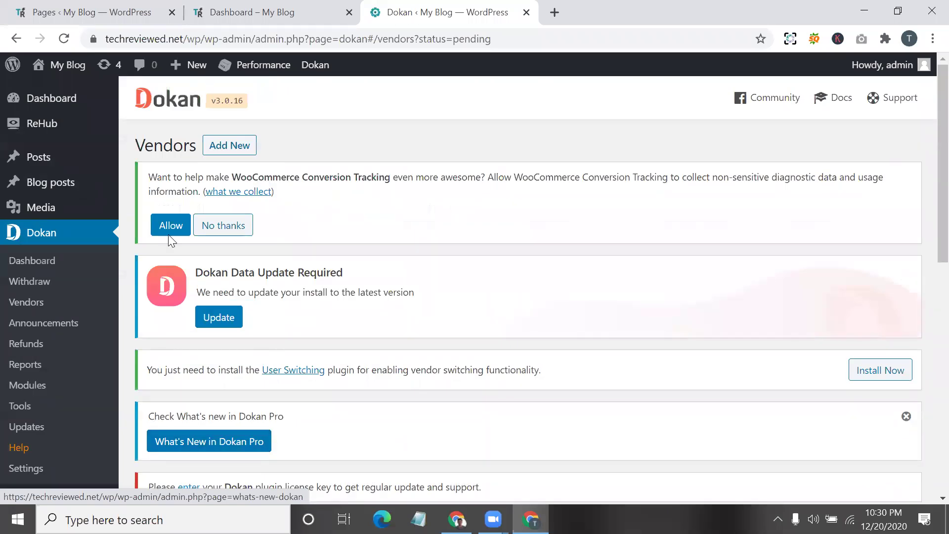
mouse_move(74, 153)
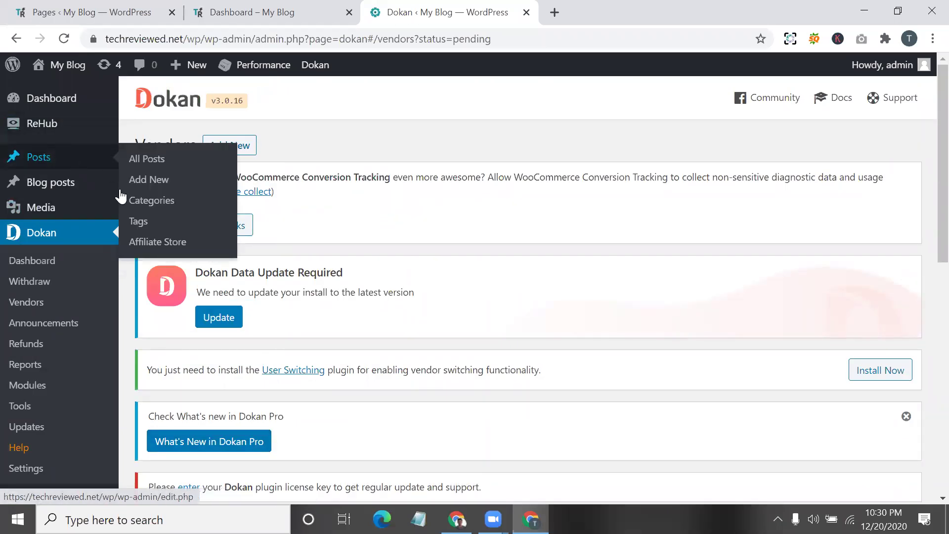
mouse_move(51, 181)
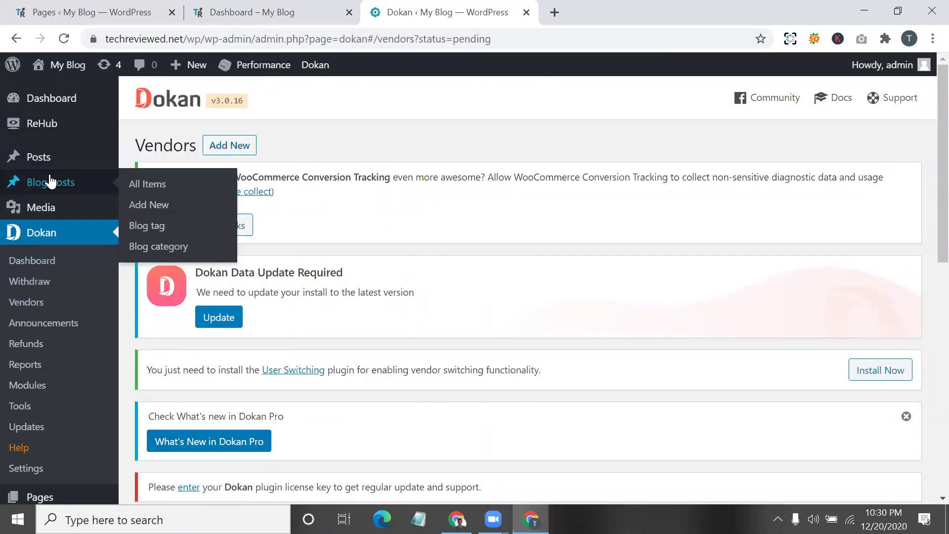
mouse_move(80, 116)
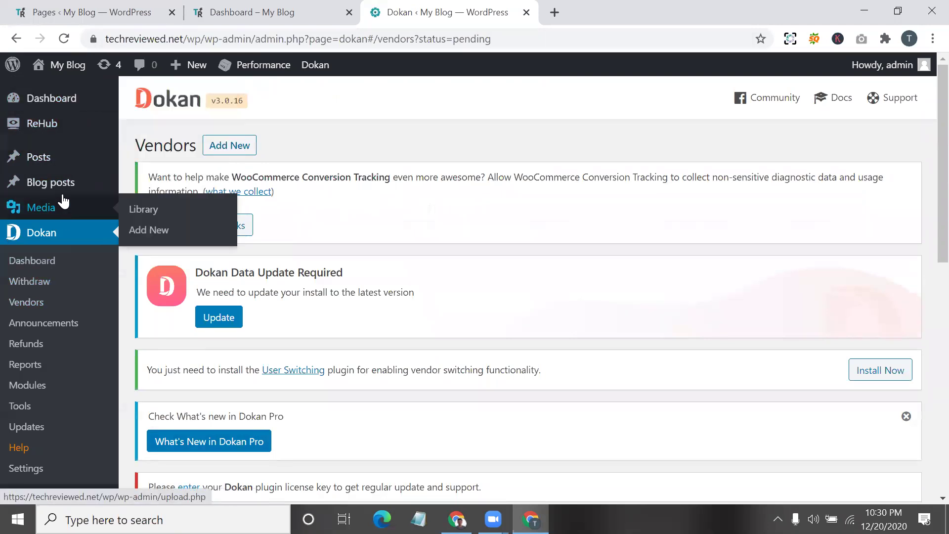
scroll(64, 201, down, 7)
scroll(76, 189, up, 5)
scroll(78, 176, up, 1)
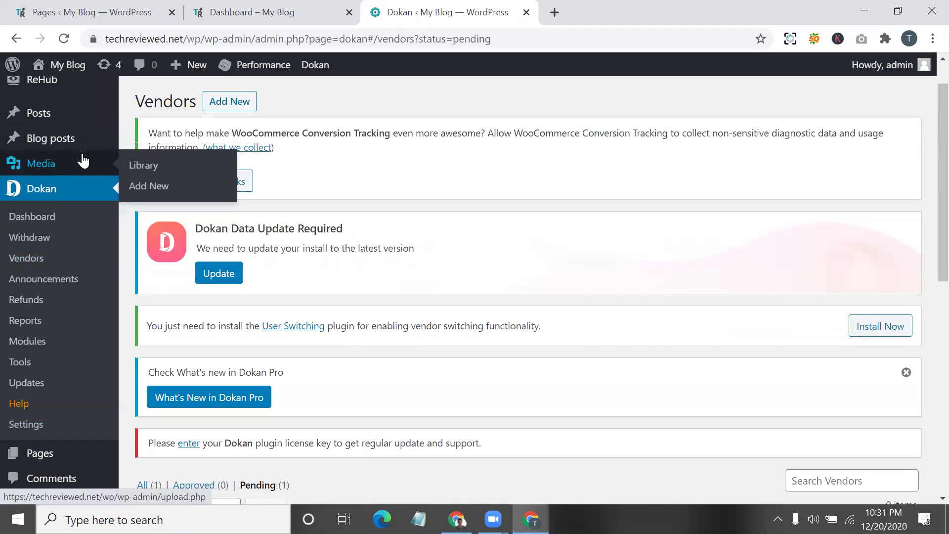
Step: Open the list of all pages and copy the view link of the Become a vendor page
scroll(70, 329, down, 3)
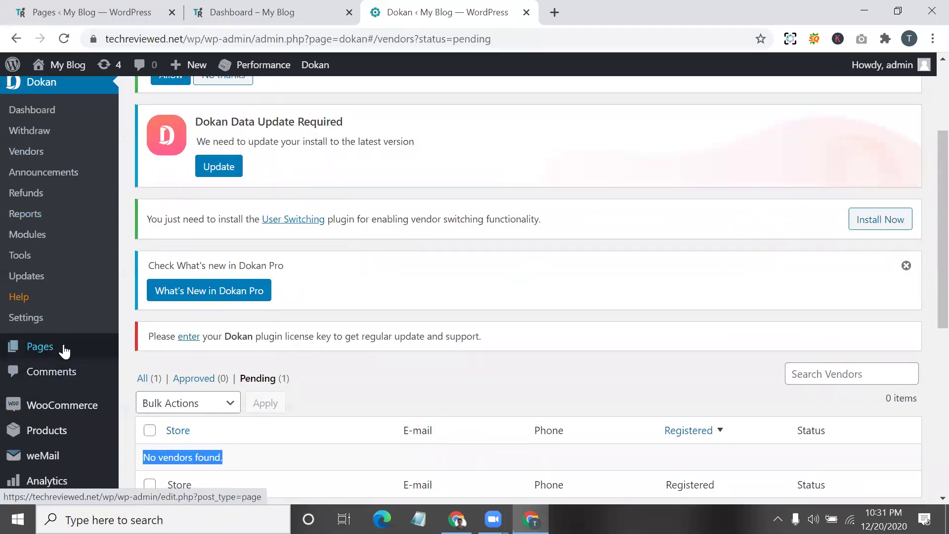
mouse_move(105, 352)
click(142, 357)
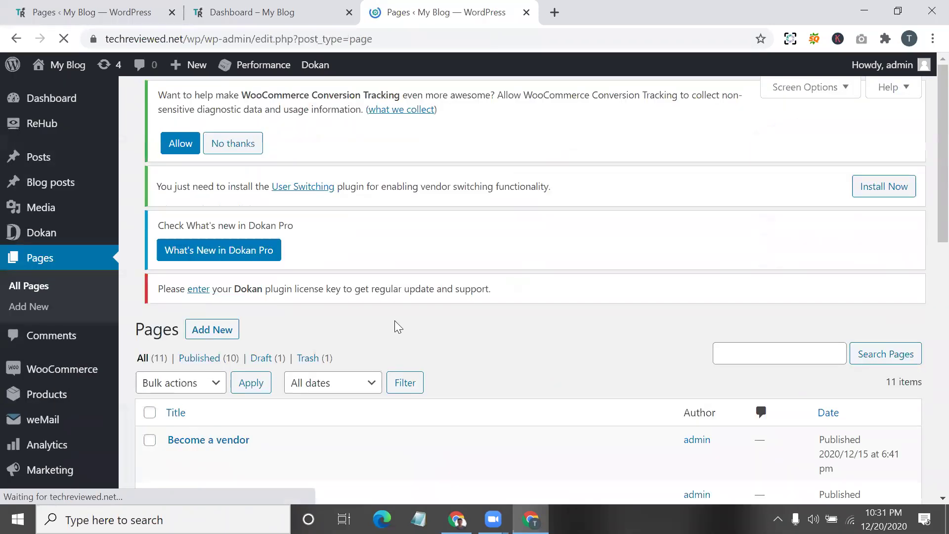
scroll(395, 320, down, 5)
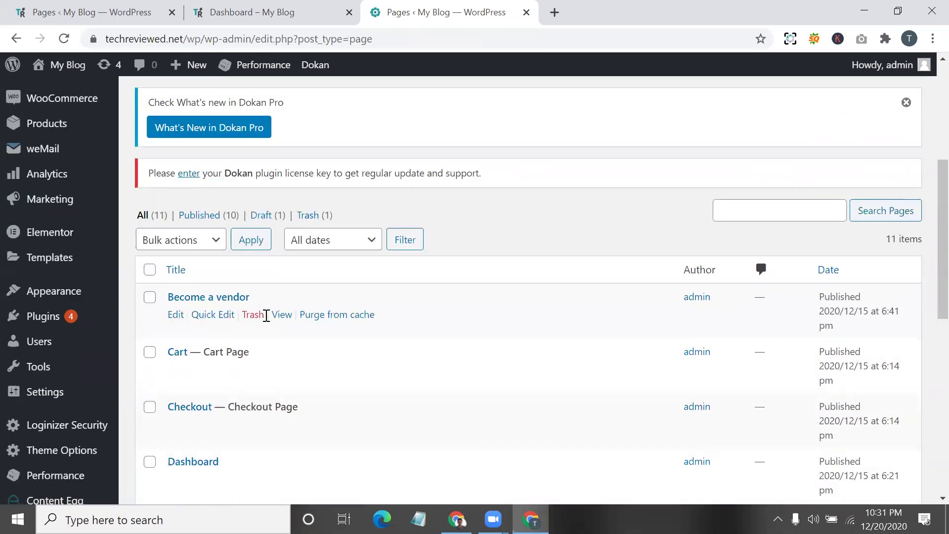
right_click(282, 321)
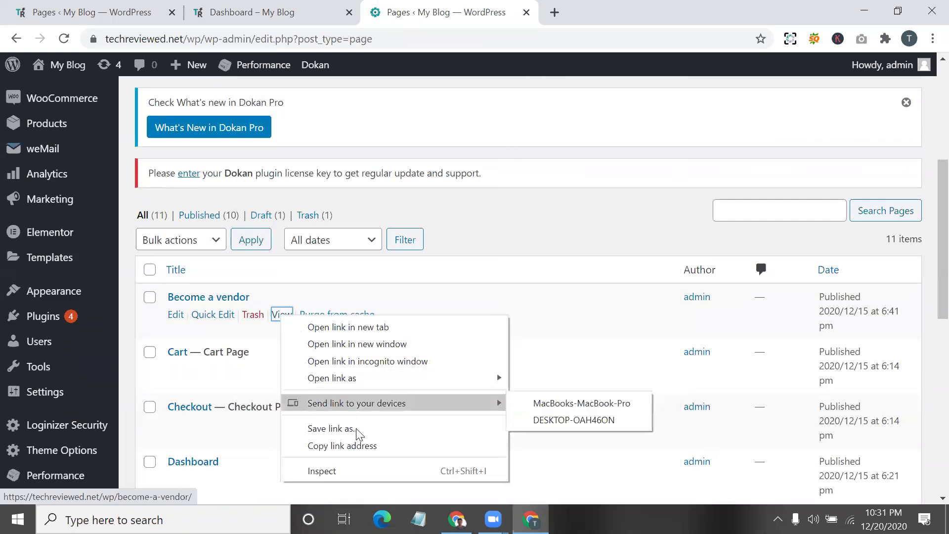
click(365, 446)
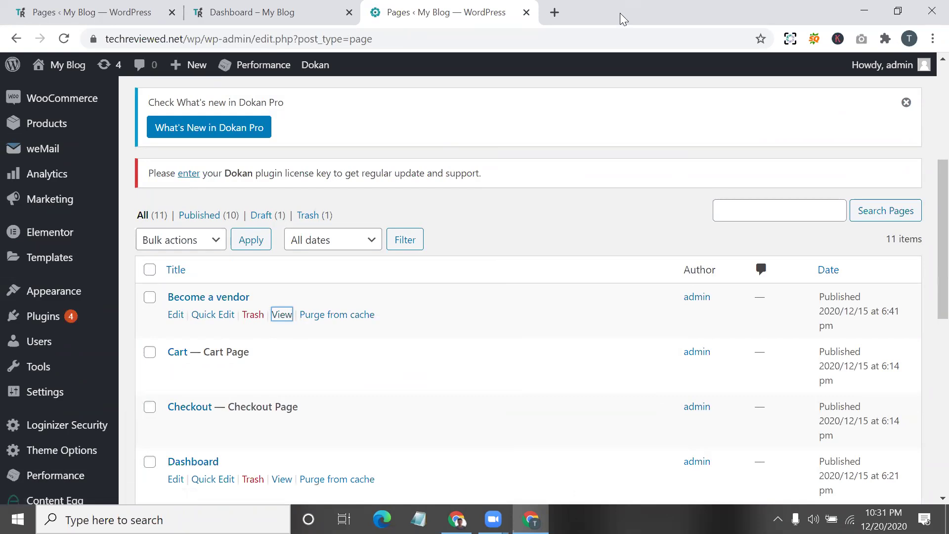
Step: Switch to the other Chrome window, clear its extra tabs and load the copied techreviewed.net/wp/become-a-vendor/ link
key(alt+Tab)
click(462, 12)
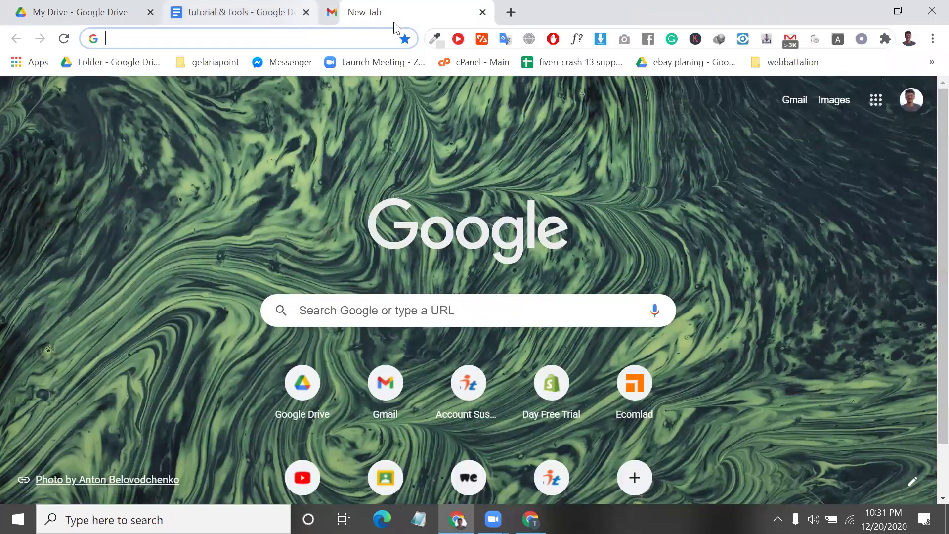
click(305, 15)
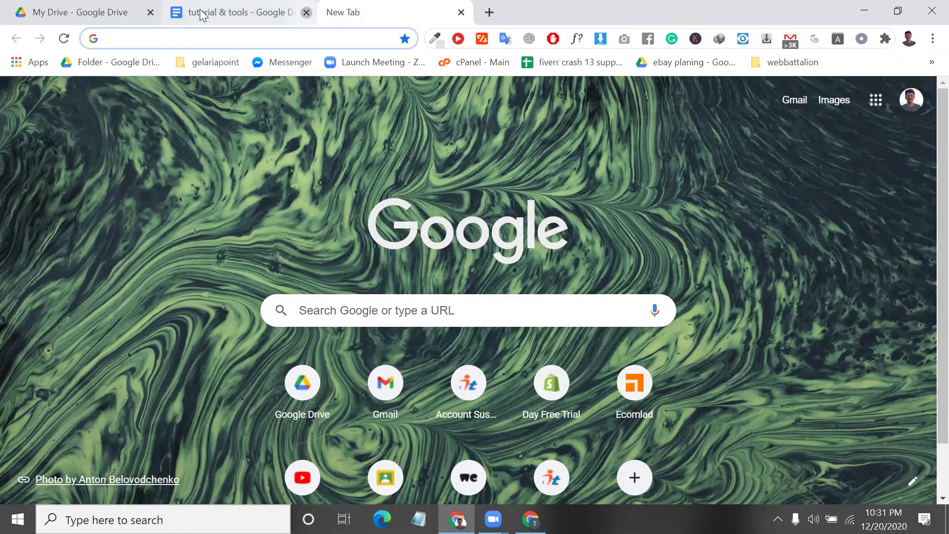
click(151, 13)
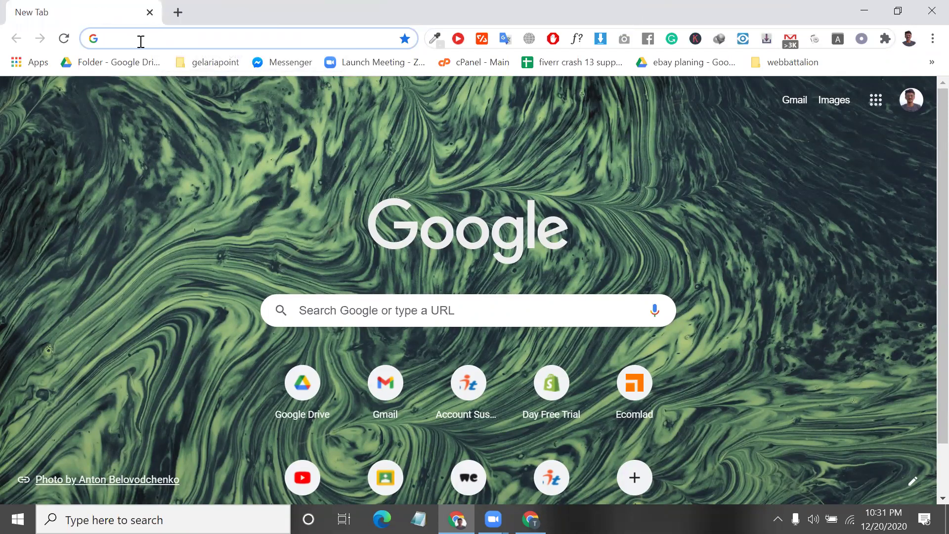
key(ctrl+v)
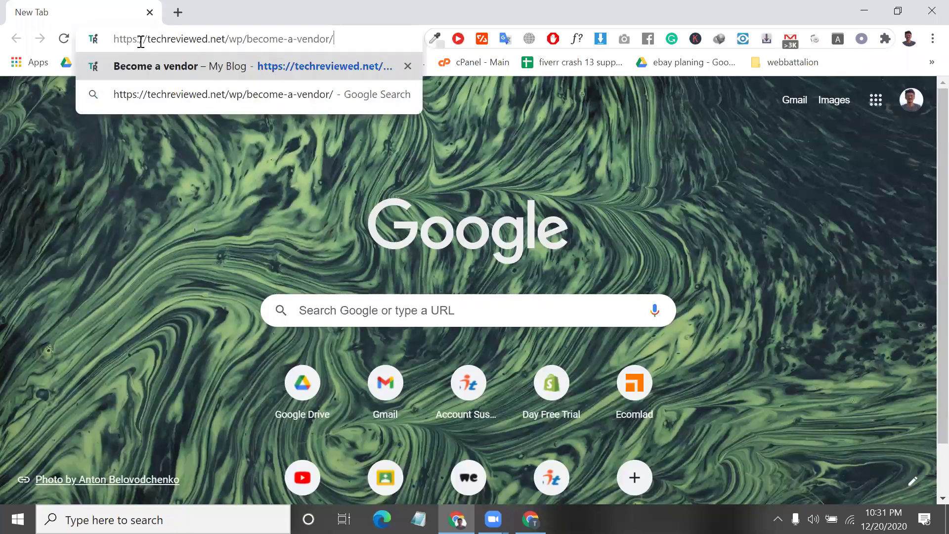
key(Return)
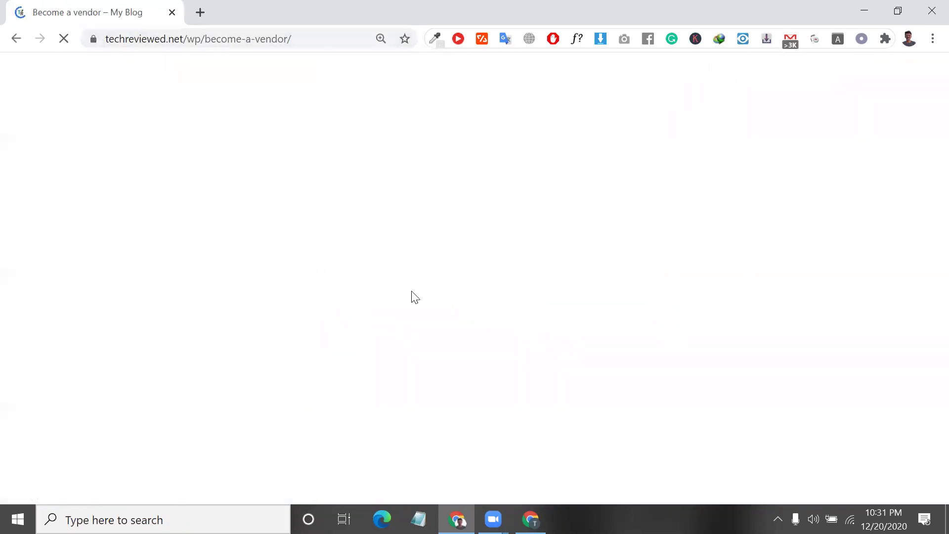
Step: Fill in the vendor's first and last name, and set both the shop name and the shop URL to khanshopd
click(243, 360)
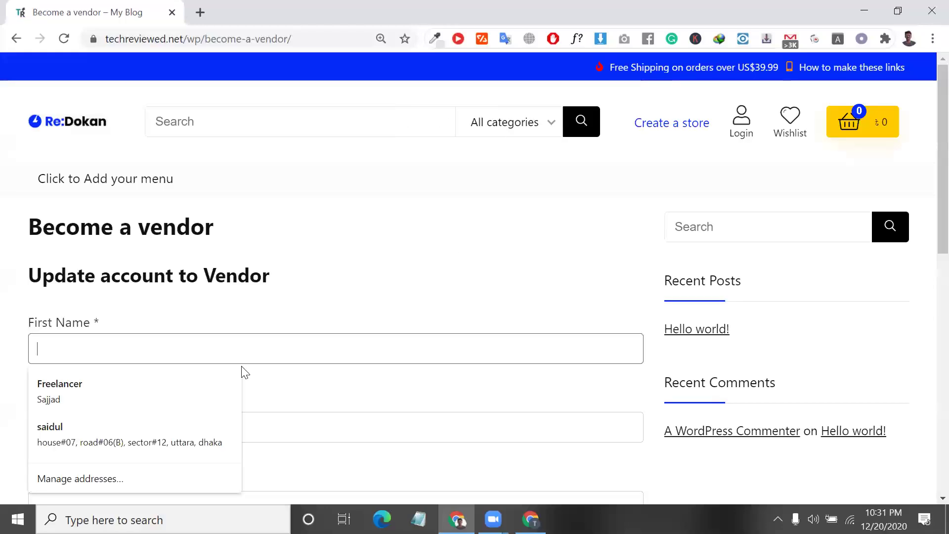
click(232, 400)
scroll(234, 401, down, 3)
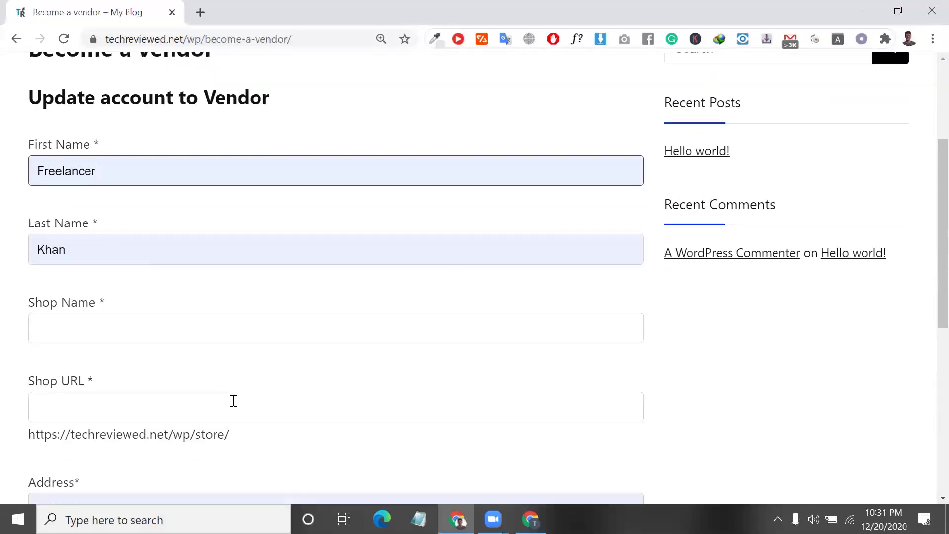
click(169, 326)
click(163, 371)
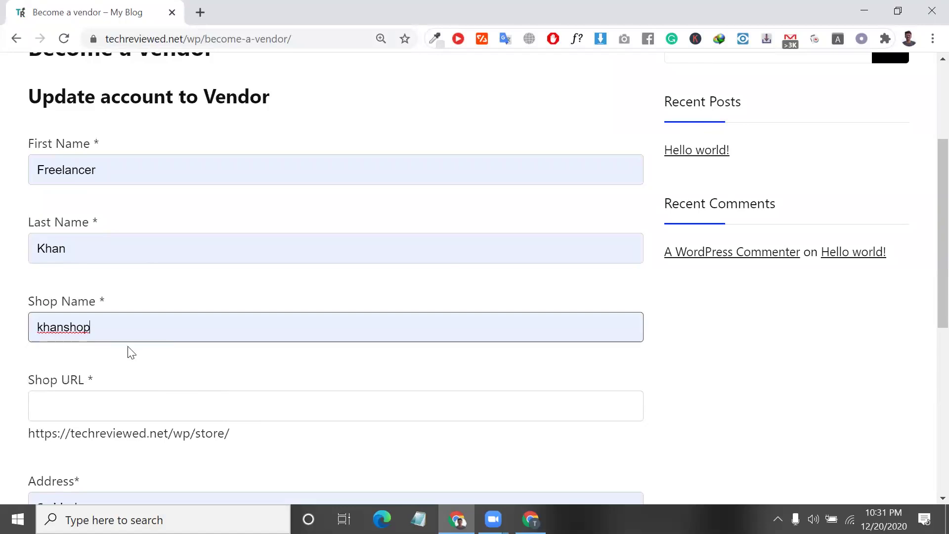
text(d)
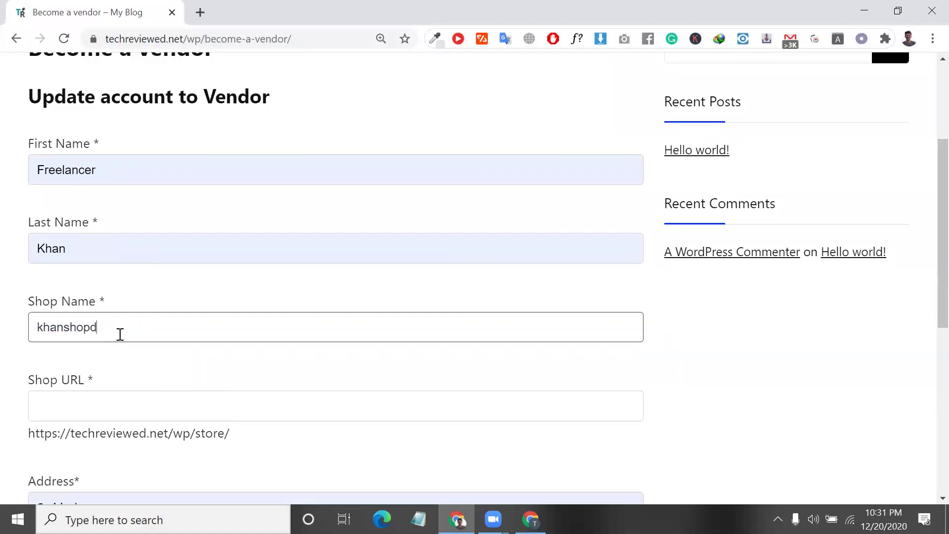
click(136, 400)
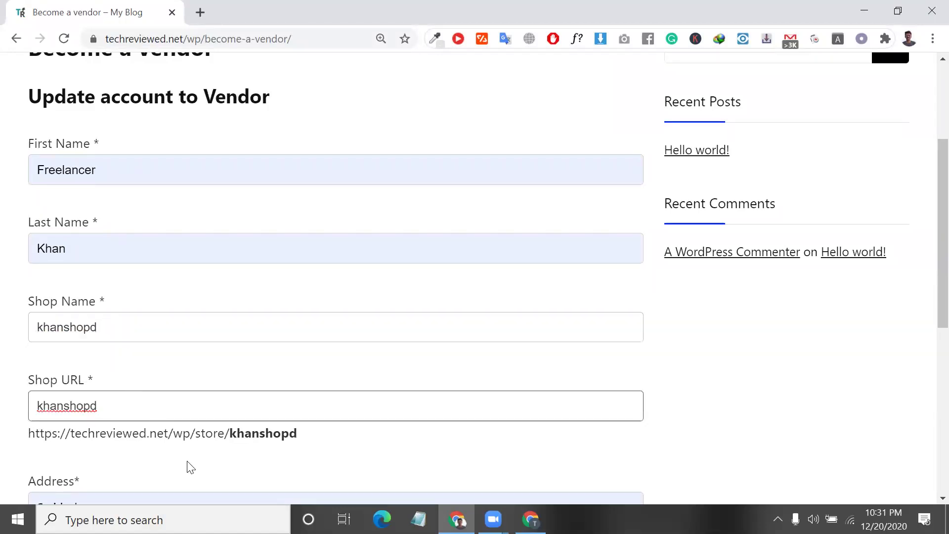
Step: Fill in the vendor's phone number, agree to the Terms & Conditions and submit the vendor registration form
scroll(191, 467, down, 3)
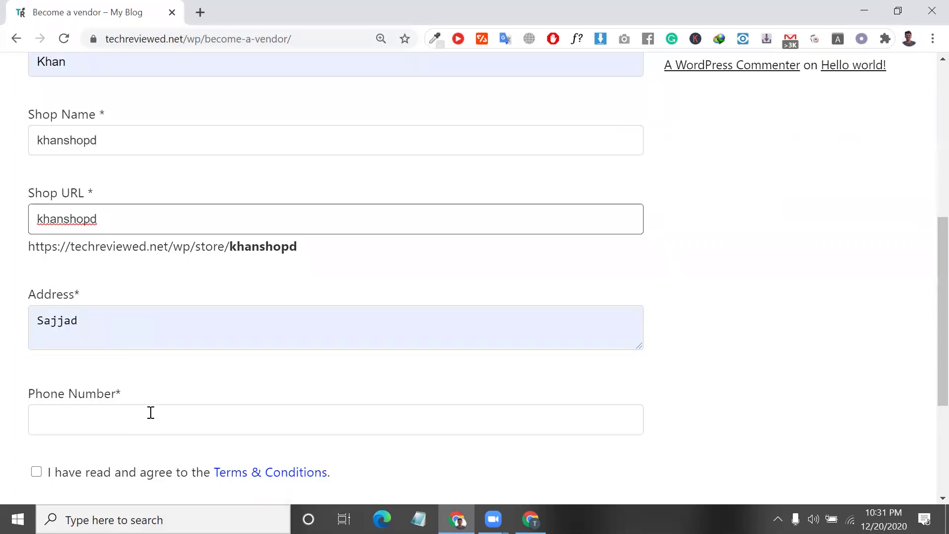
click(150, 420)
click(119, 358)
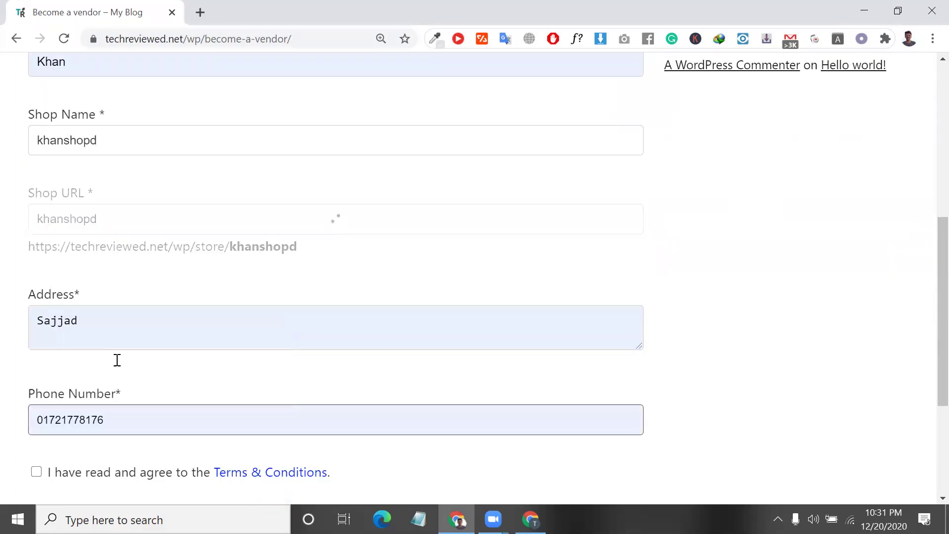
click(36, 471)
scroll(55, 421, down, 3)
click(75, 379)
scroll(305, 376, up, 1)
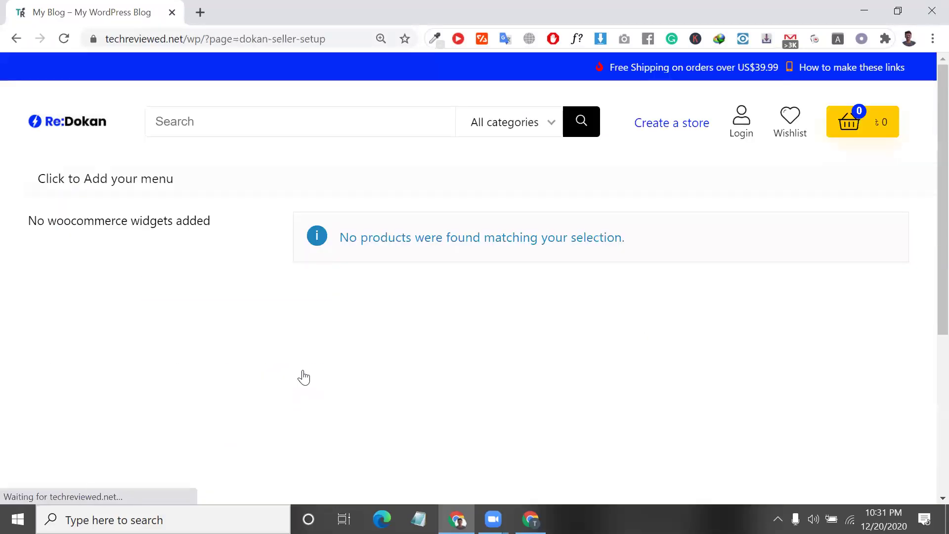
Step: Check the page shown after registration, try its Create a store link and return to the previous page
scroll(304, 378, down, 1)
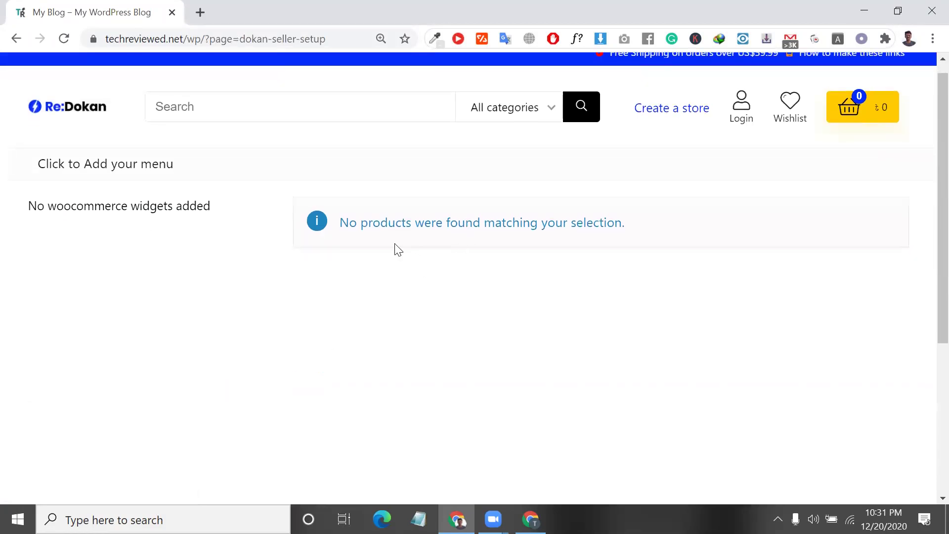
triple_click(373, 221)
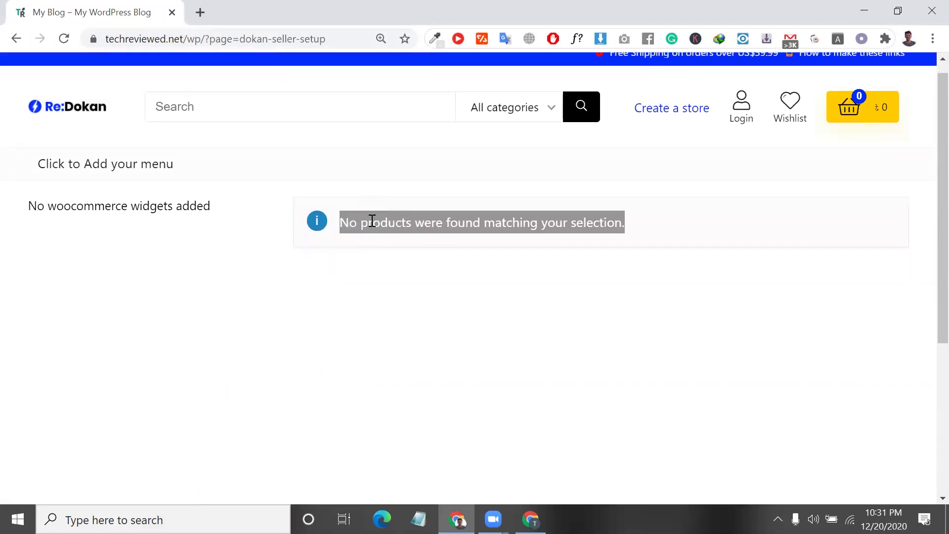
scroll(624, 179, up, 1)
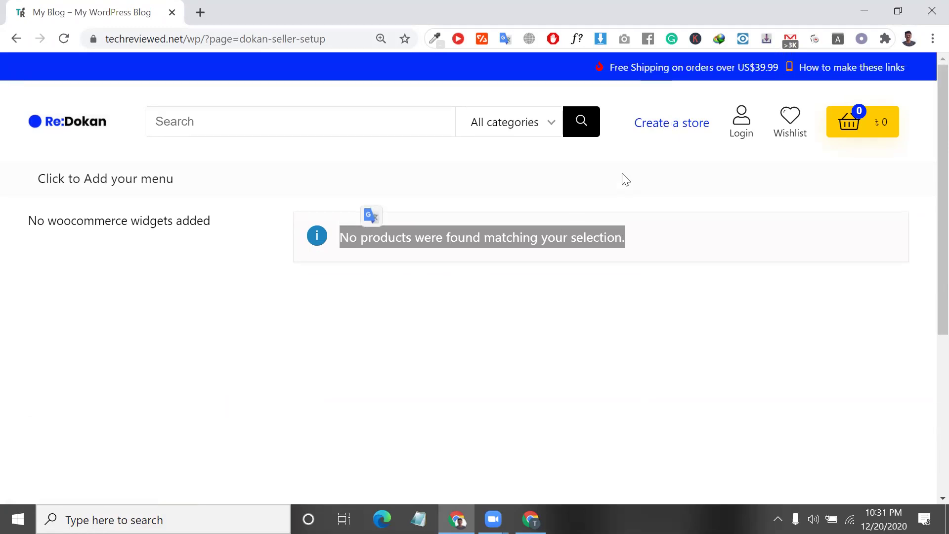
click(673, 132)
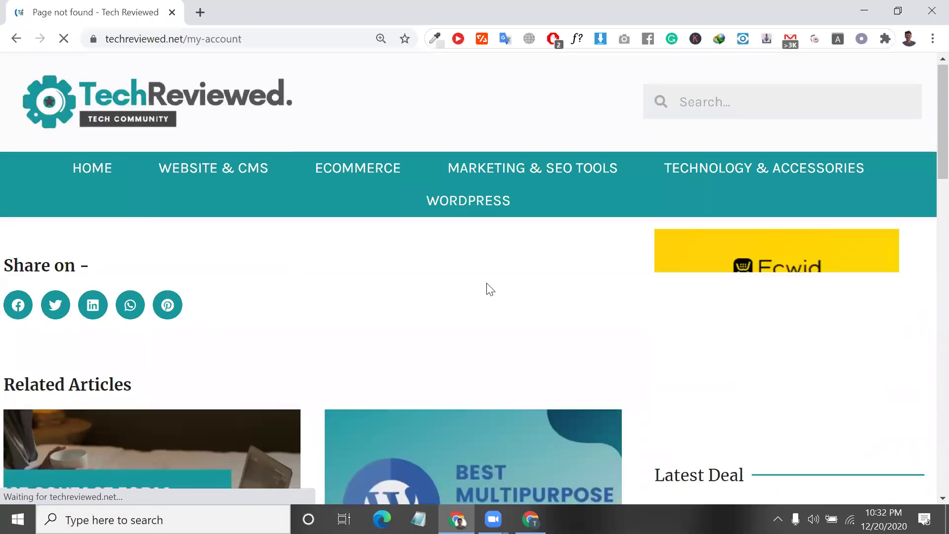
scroll(356, 343, down, 1)
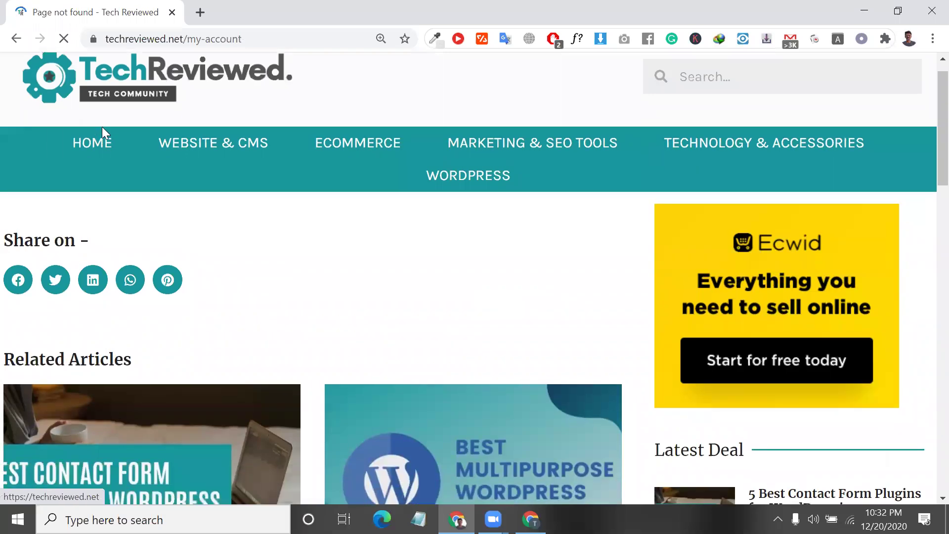
click(10, 40)
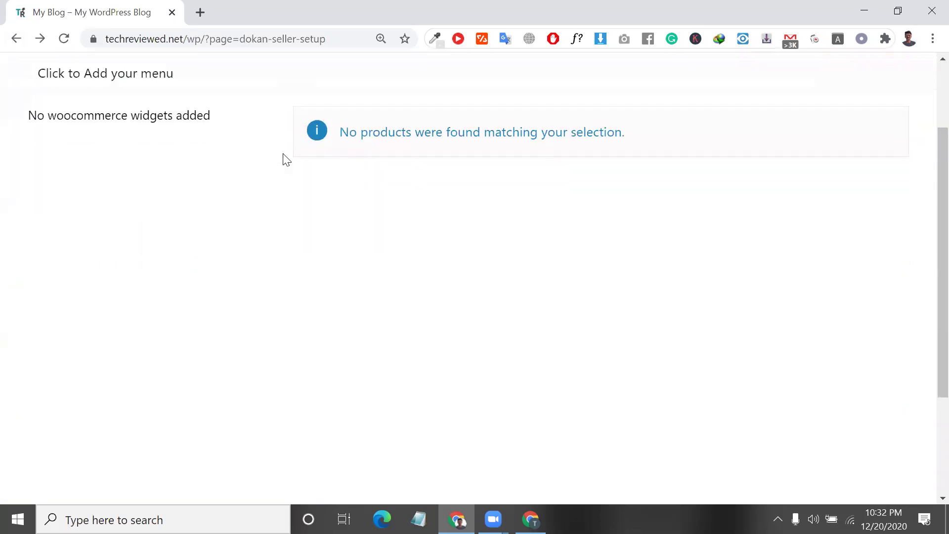
Step: Return to the admin browser window and check the Dokan vendors list, first filtered to pending vendors and then showing all
click(531, 519)
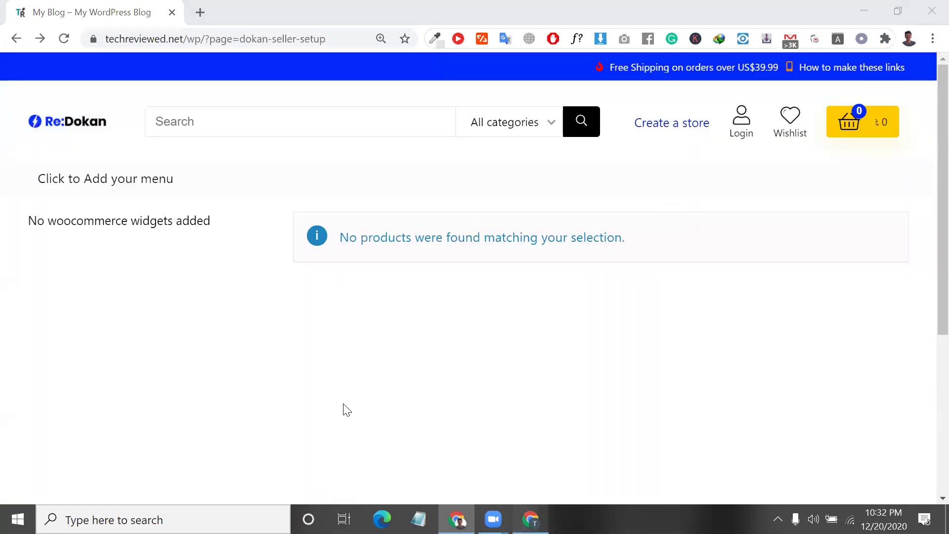
scroll(72, 165, up, 3)
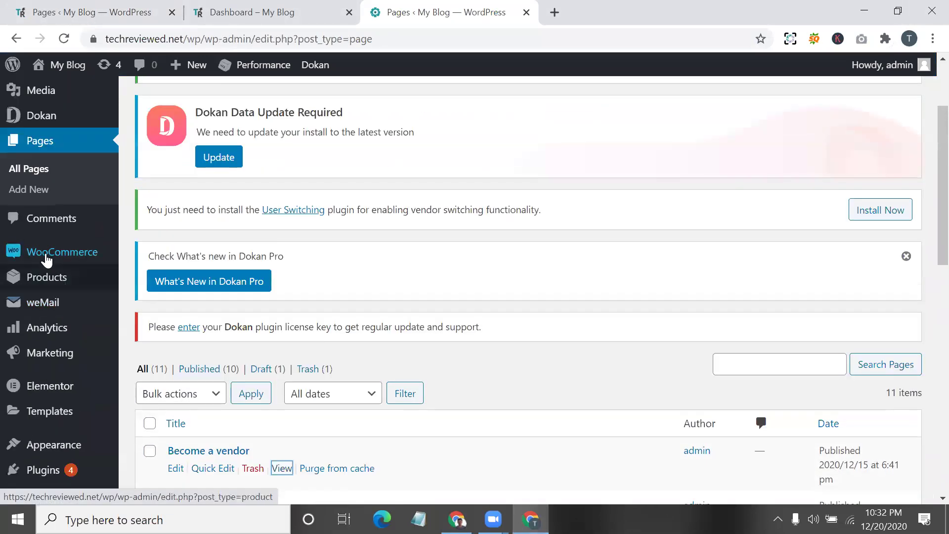
mouse_move(59, 122)
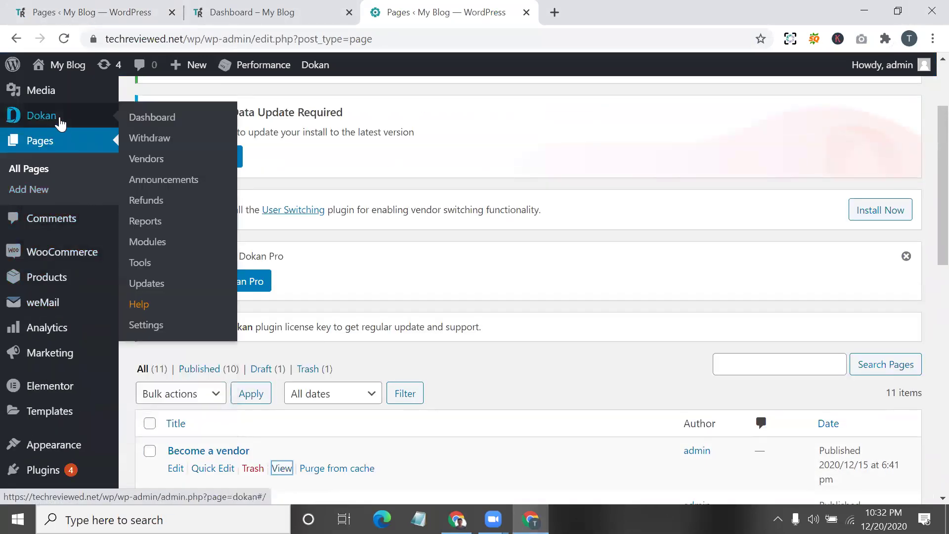
click(142, 164)
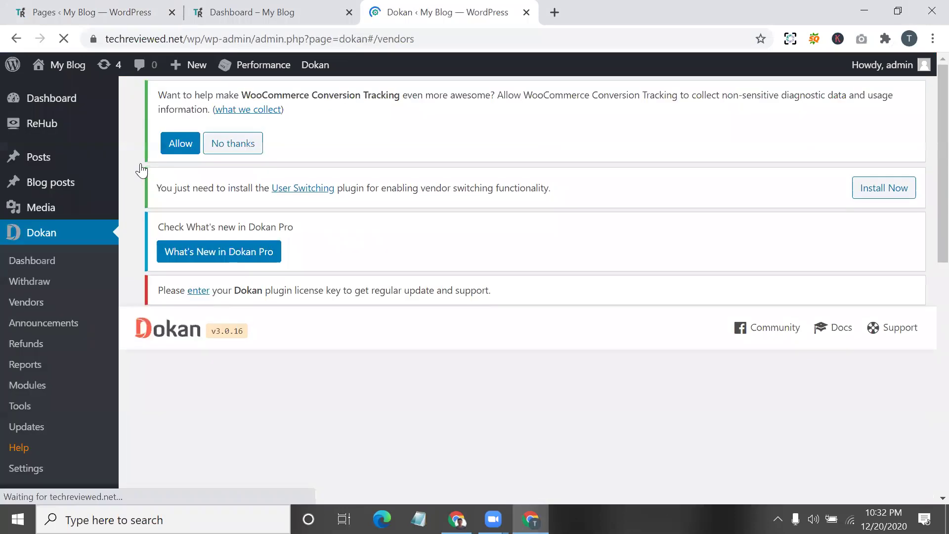
scroll(220, 266, down, 3)
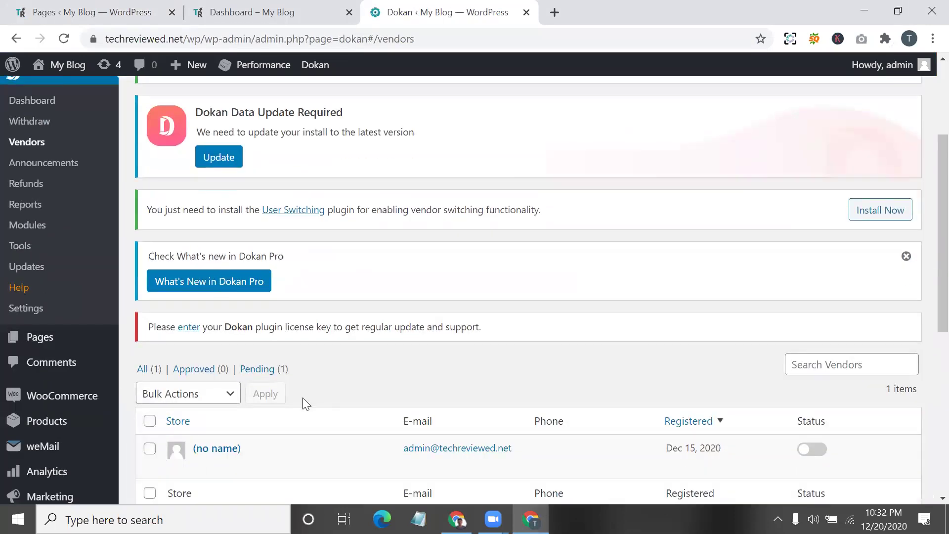
scroll(303, 397, down, 1)
click(263, 305)
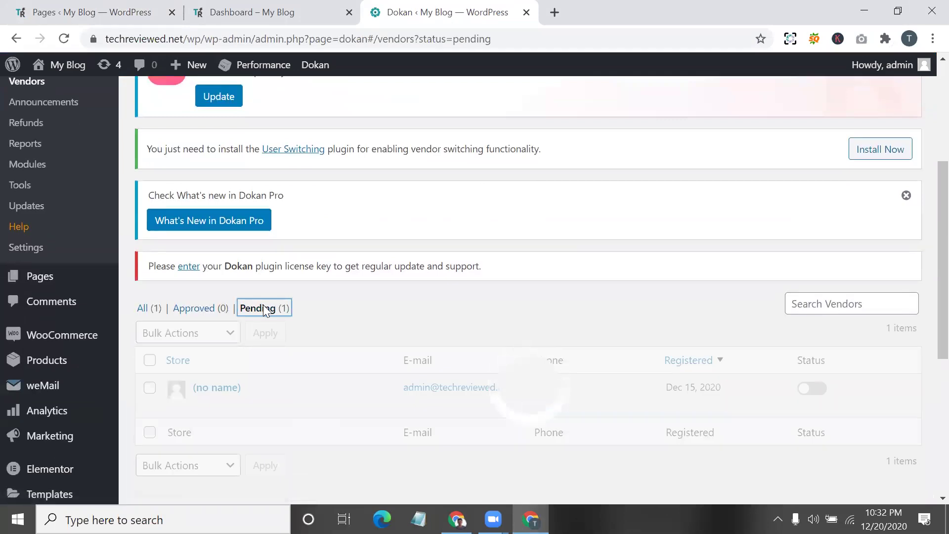
click(144, 309)
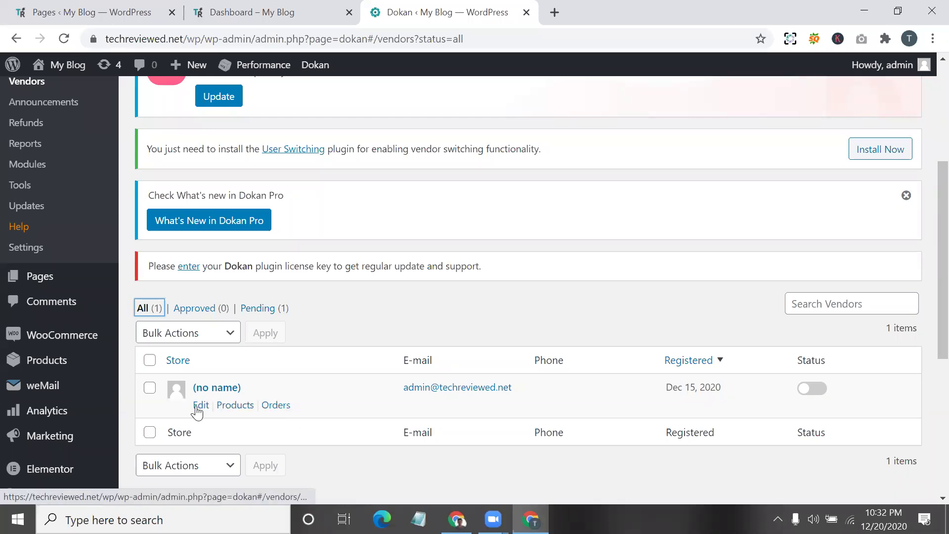
Step: Open the listed vendor for editing and examine the store details, address, social and payment options
click(197, 407)
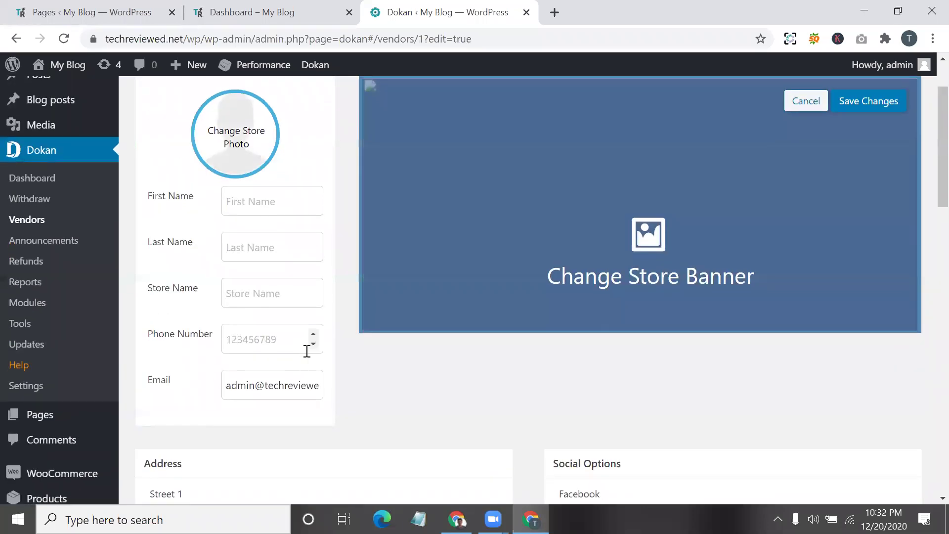
scroll(307, 352, down, 6)
scroll(307, 351, down, 4)
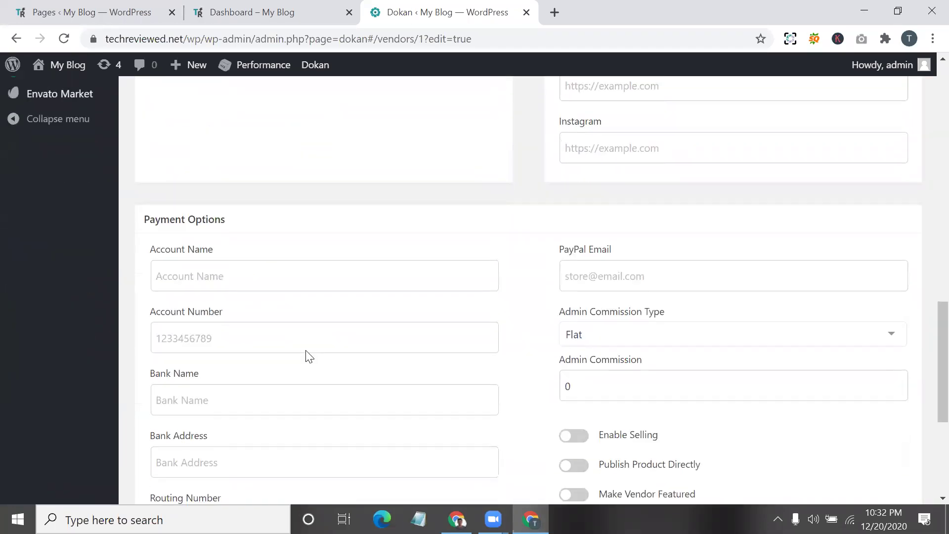
scroll(307, 354, up, 10)
scroll(307, 354, down, 10)
scroll(307, 351, down, 2)
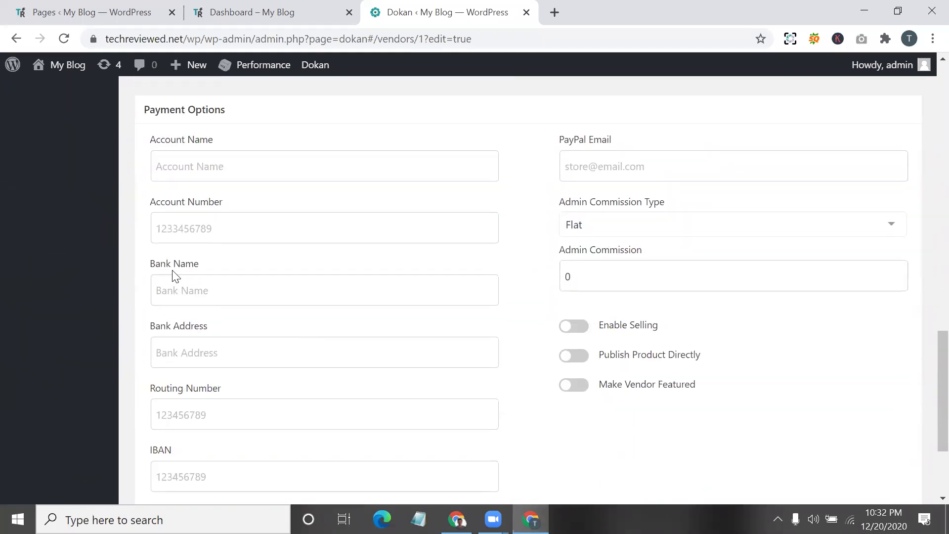
scroll(13, 259, up, 7)
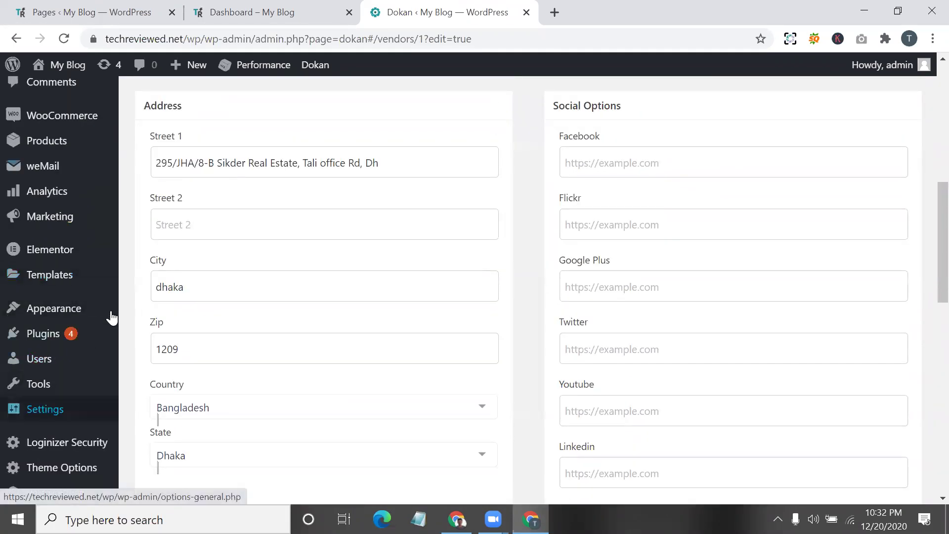
Step: Open the Dokan settings and review the Social API options for Facebook and Twitter
scroll(12, 329, up, 1)
mouse_move(81, 232)
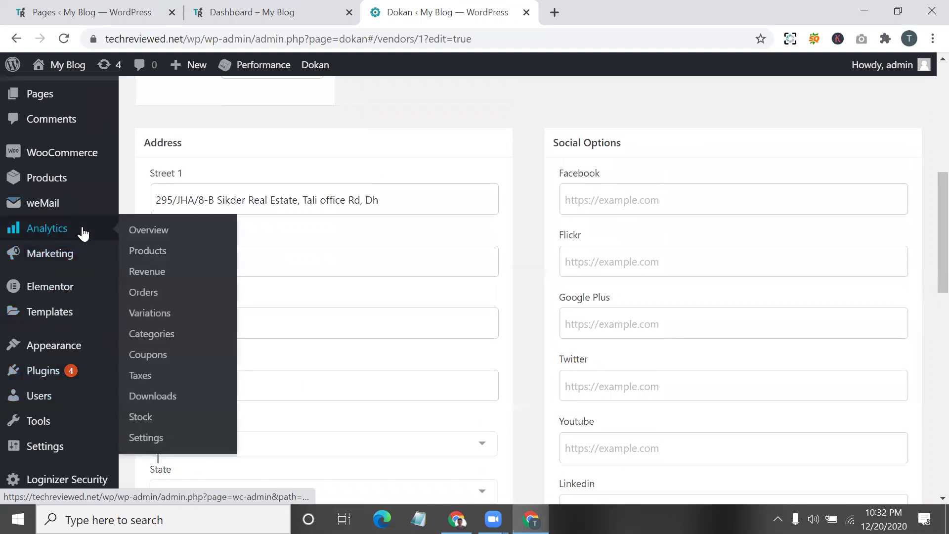
scroll(79, 212, up, 5)
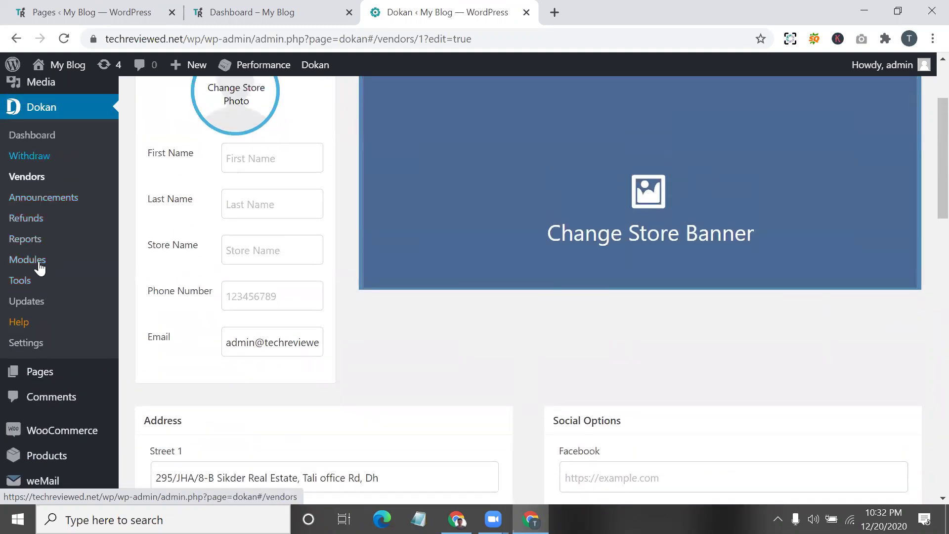
click(44, 346)
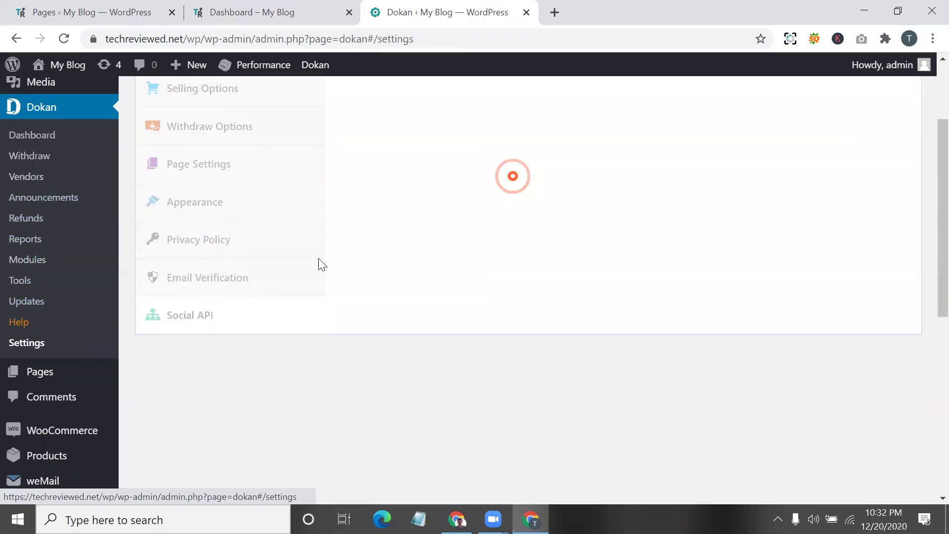
scroll(470, 291, down, 2)
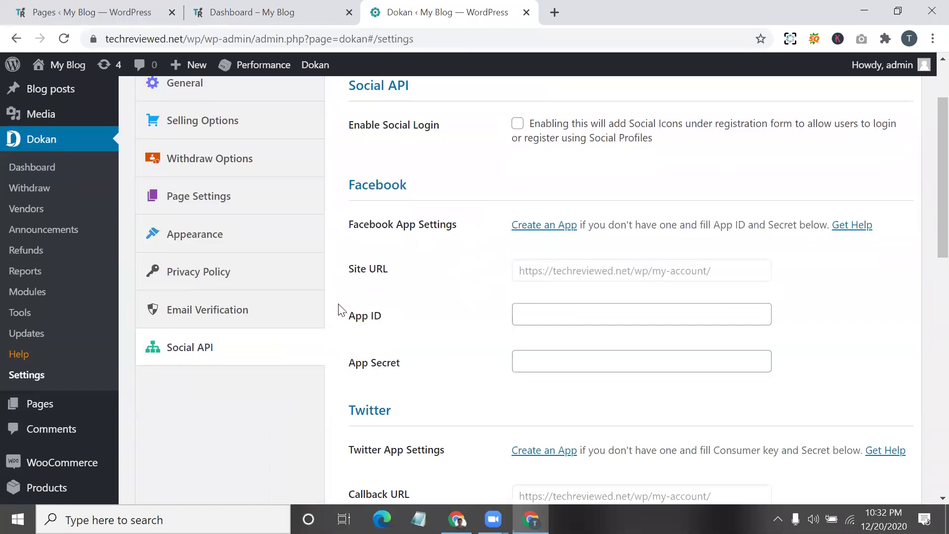
scroll(415, 393, down, 3)
scroll(402, 445, up, 1)
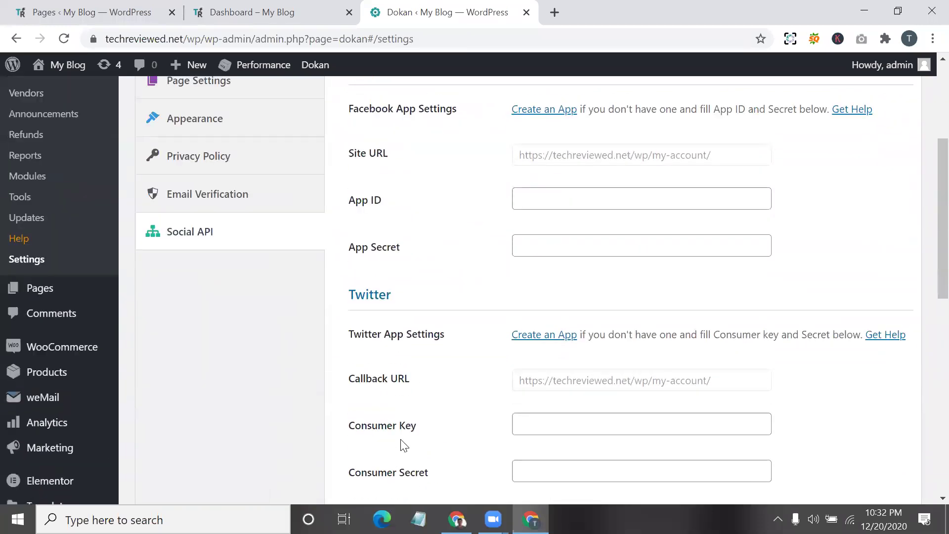
Step: Review the Dokan settings for Email Verification, Privacy Policy and Appearance
scroll(312, 330, up, 2)
click(246, 305)
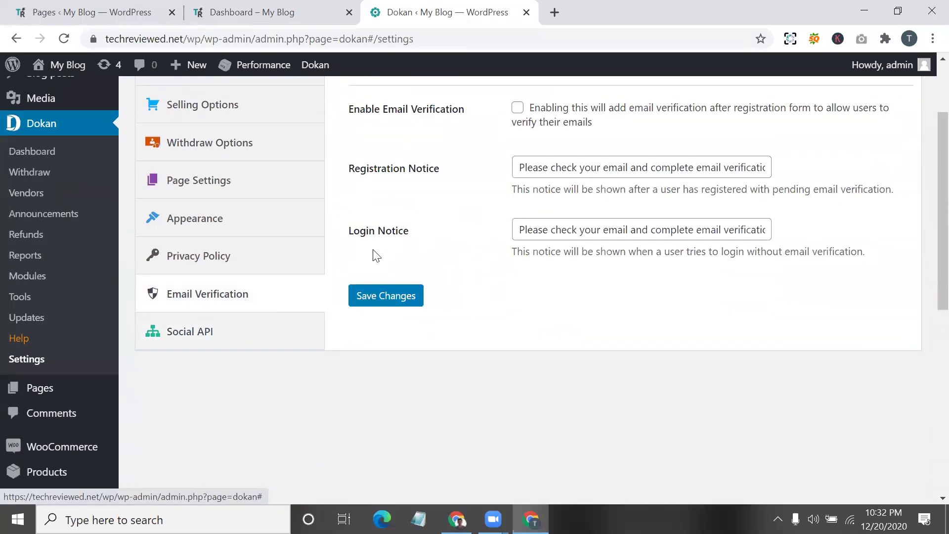
scroll(381, 252, up, 2)
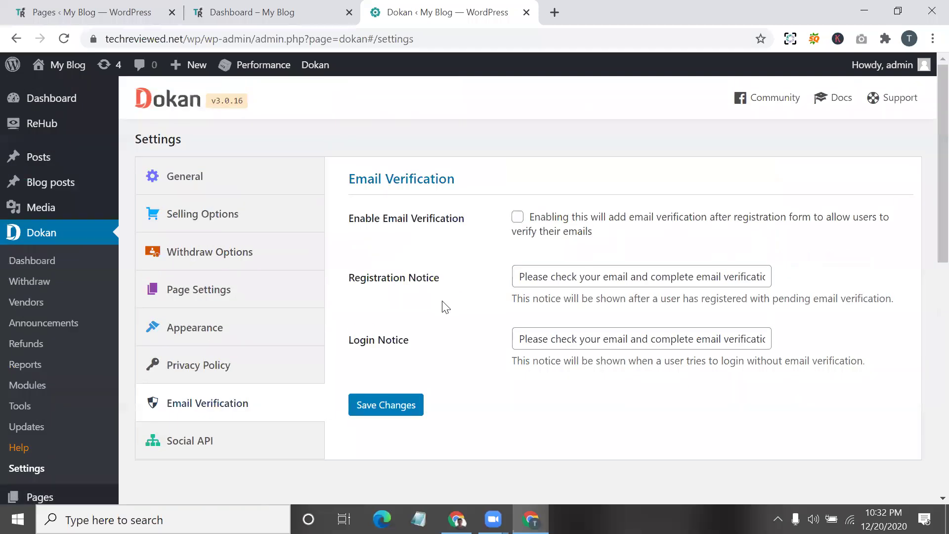
click(249, 378)
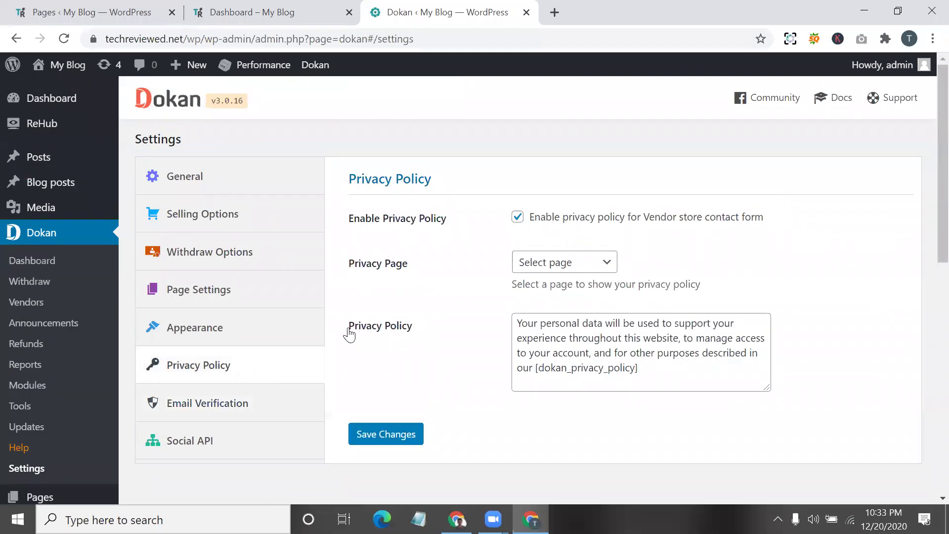
click(252, 343)
Step: Review the Page Settings and check which pages are available for the Terms and Conditions Page
click(260, 297)
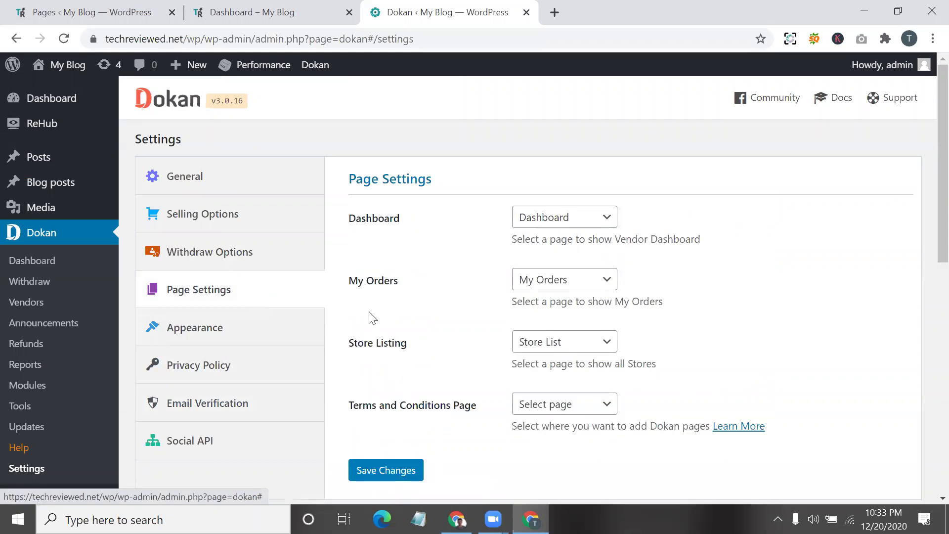
scroll(393, 322, down, 1)
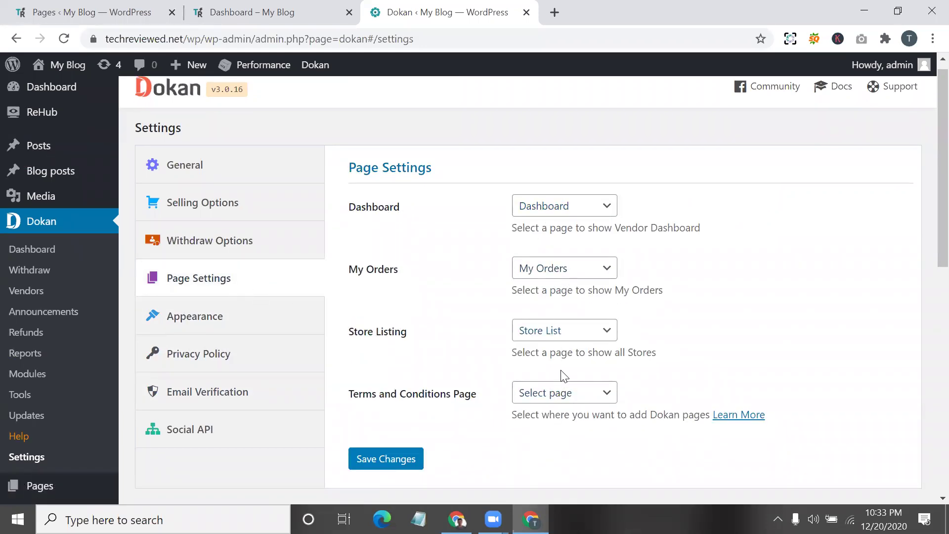
click(564, 395)
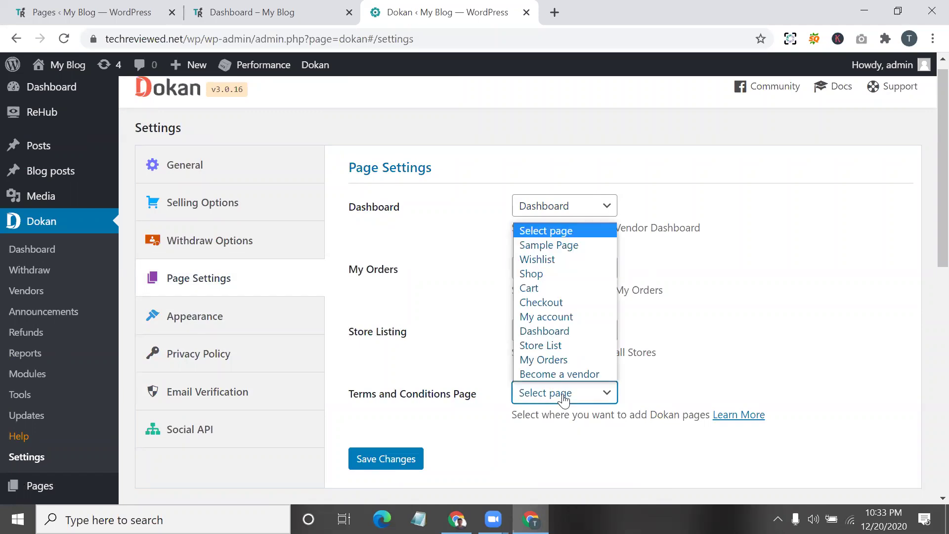
click(564, 398)
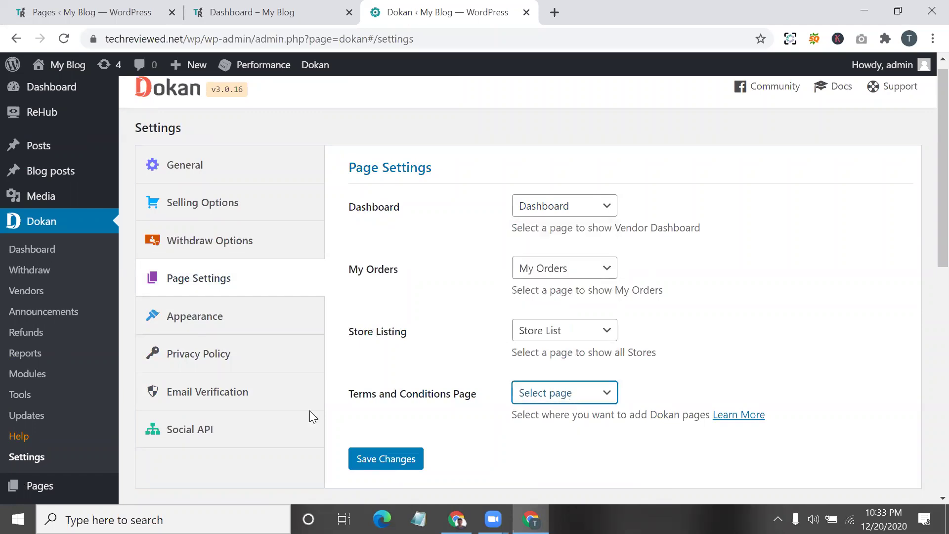
Step: Review the Withdraw Options, including COD exclusion, order status, withdraw threshold and hiding the withdraw option
click(248, 239)
scroll(487, 324, down, 5)
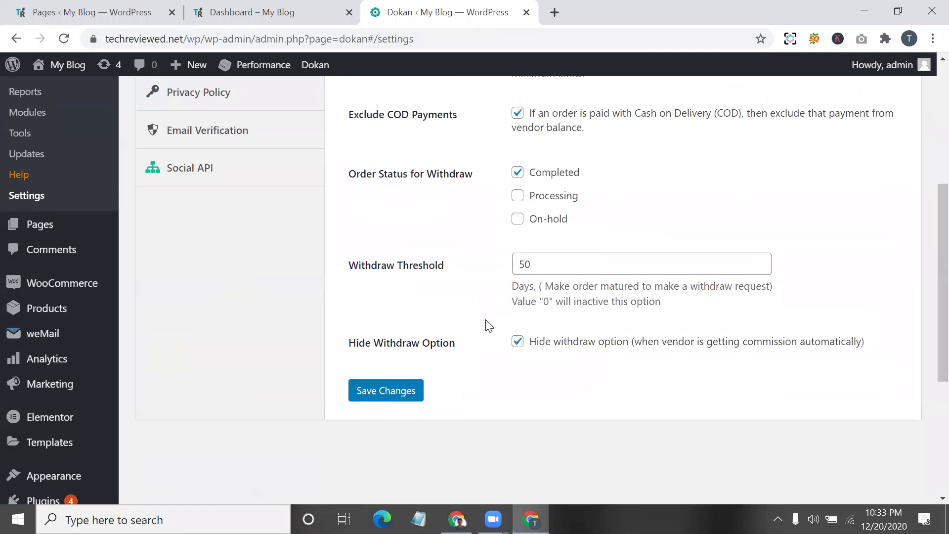
scroll(487, 325, up, 6)
Step: Open the Selling Options and examine the commission, shipping and tax fee recipients and vendor capability settings
click(227, 223)
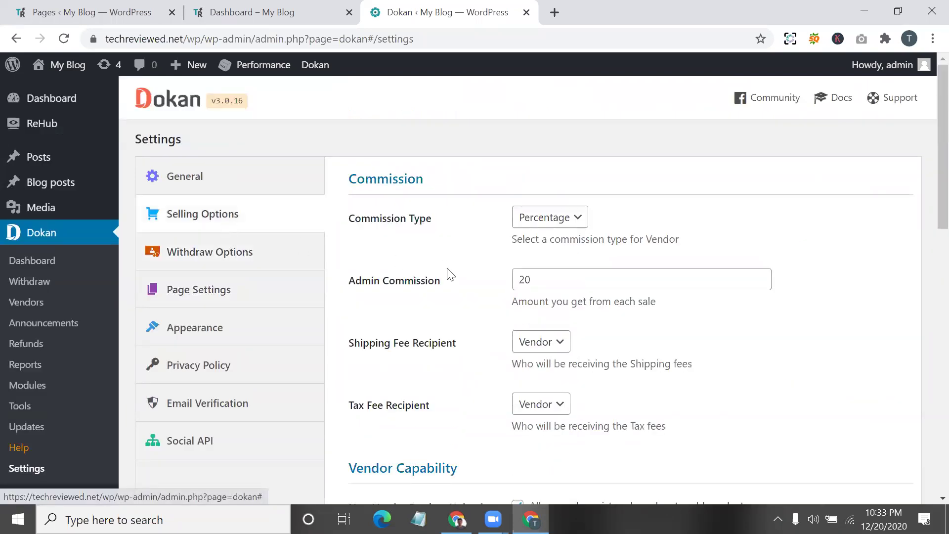
scroll(538, 344, down, 1)
click(553, 381)
click(552, 383)
scroll(553, 380, down, 4)
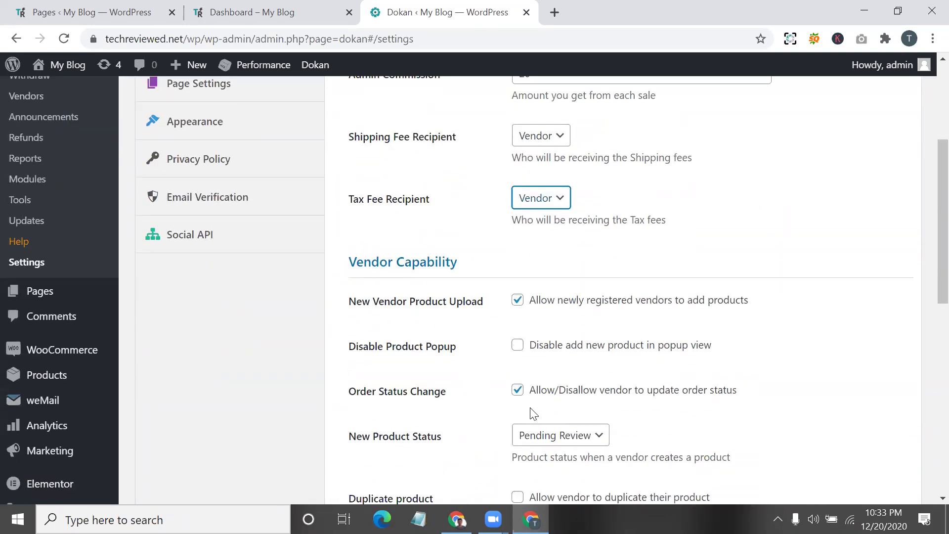
scroll(516, 393, down, 1)
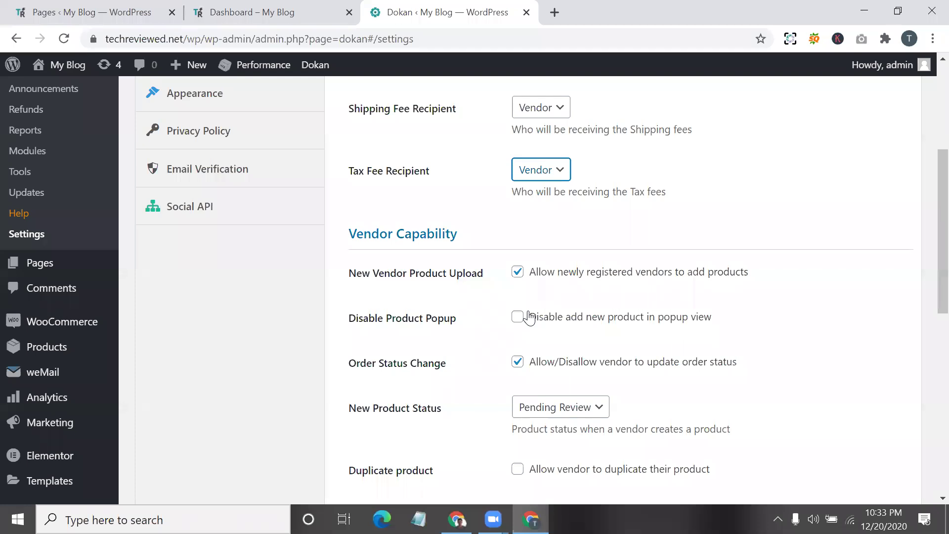
scroll(542, 355, down, 1)
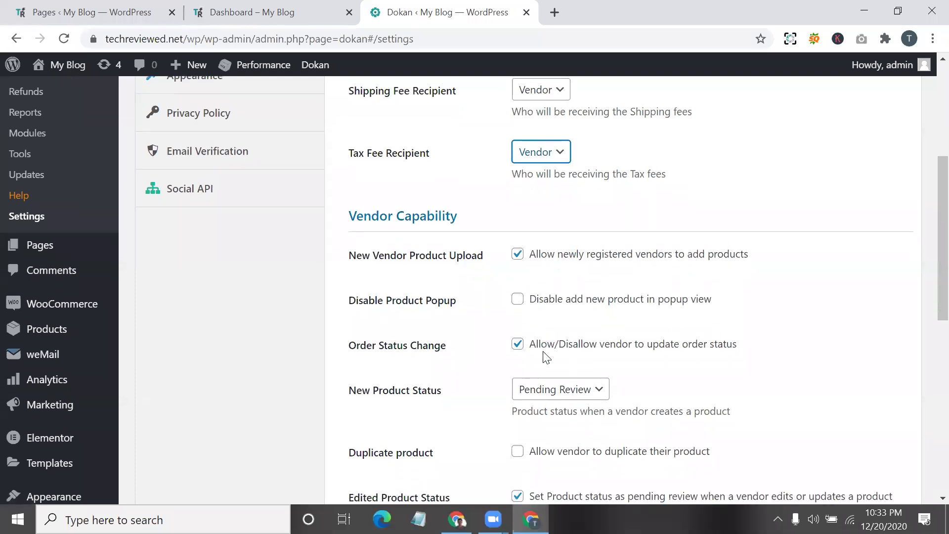
scroll(536, 353, down, 3)
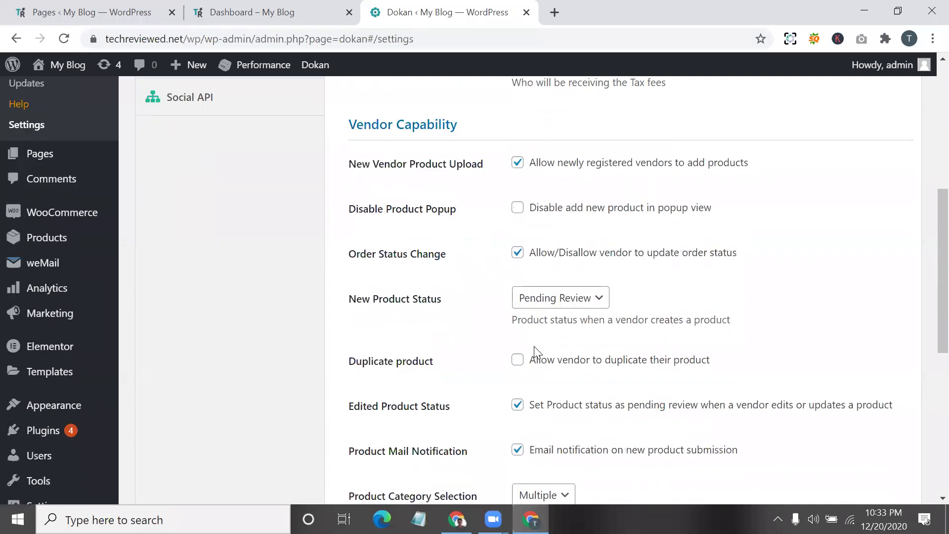
Step: Disable setting products to pending review when a vendor edits them, and review the notification, category, tag and discount options
scroll(593, 398, down, 1)
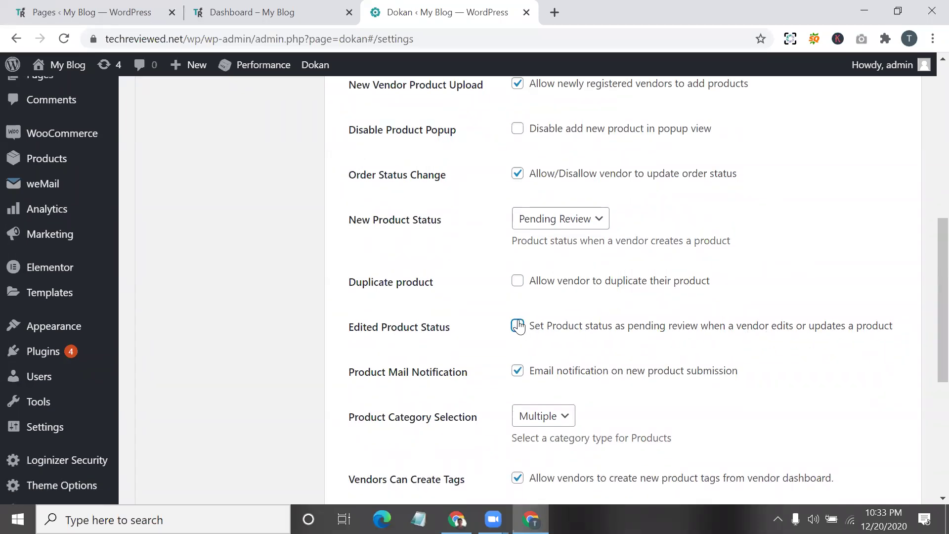
scroll(549, 361, down, 1)
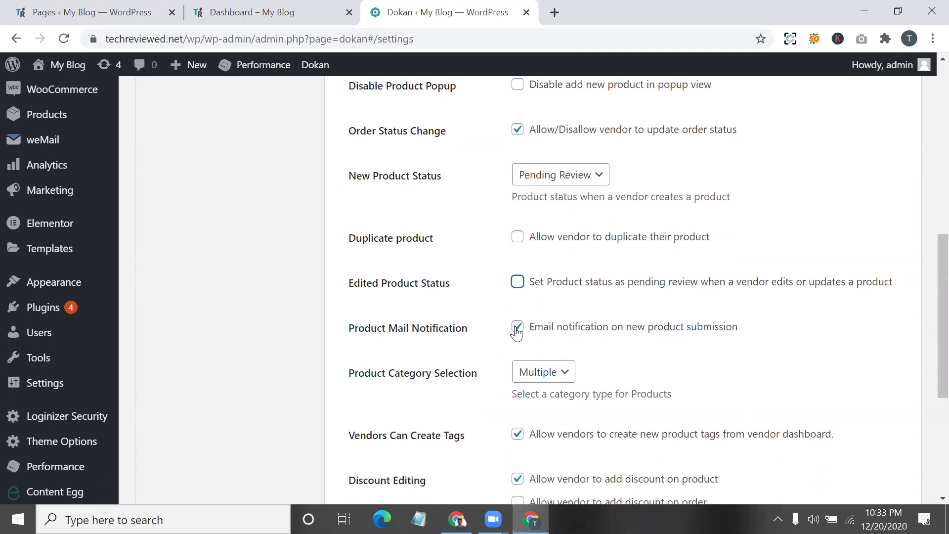
scroll(517, 333, down, 1)
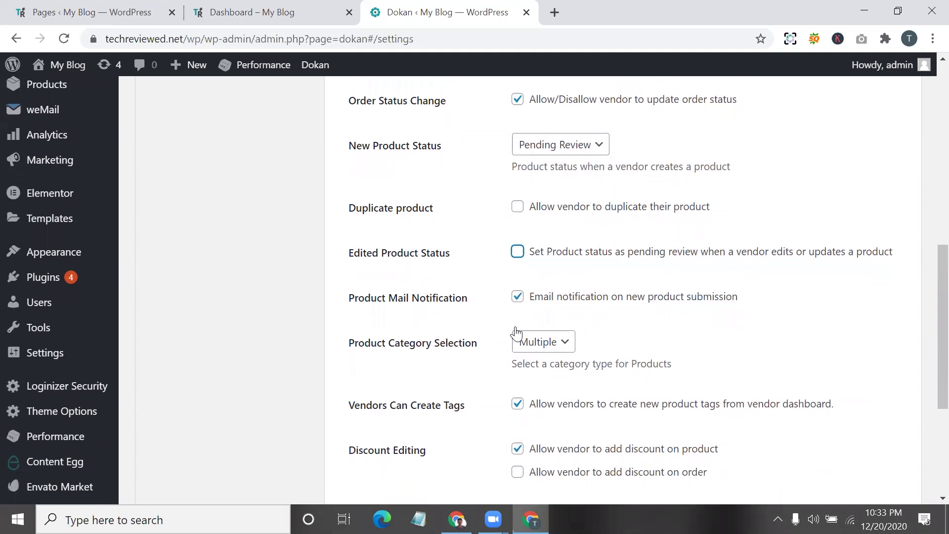
scroll(517, 333, down, 2)
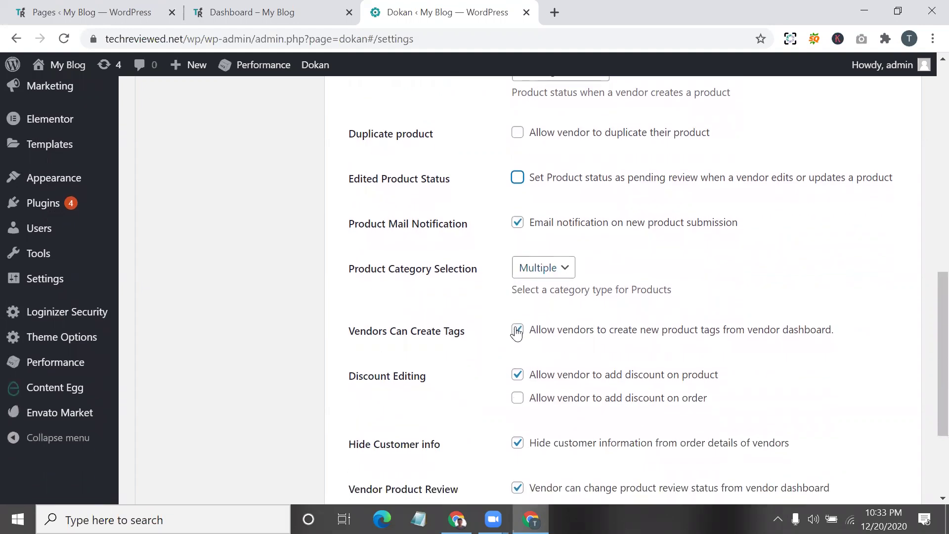
click(517, 335)
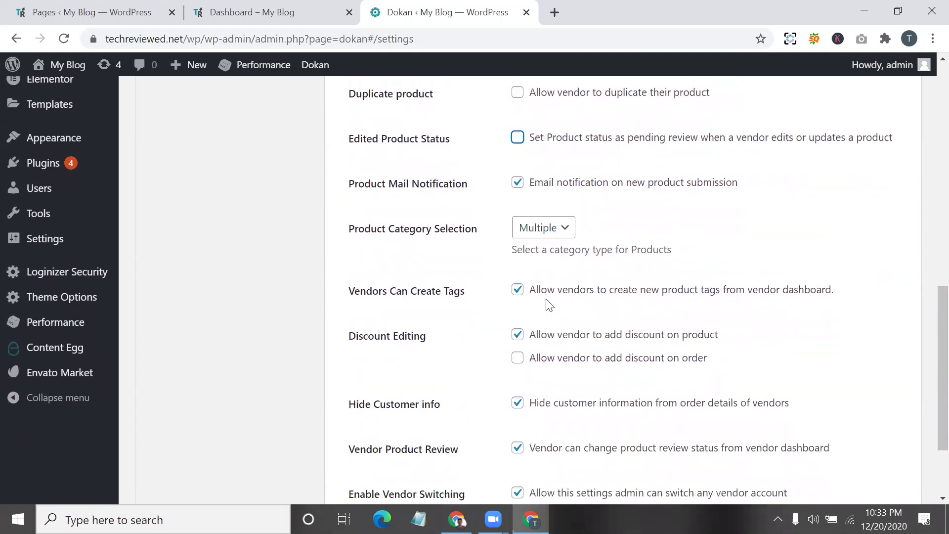
scroll(551, 320, down, 1)
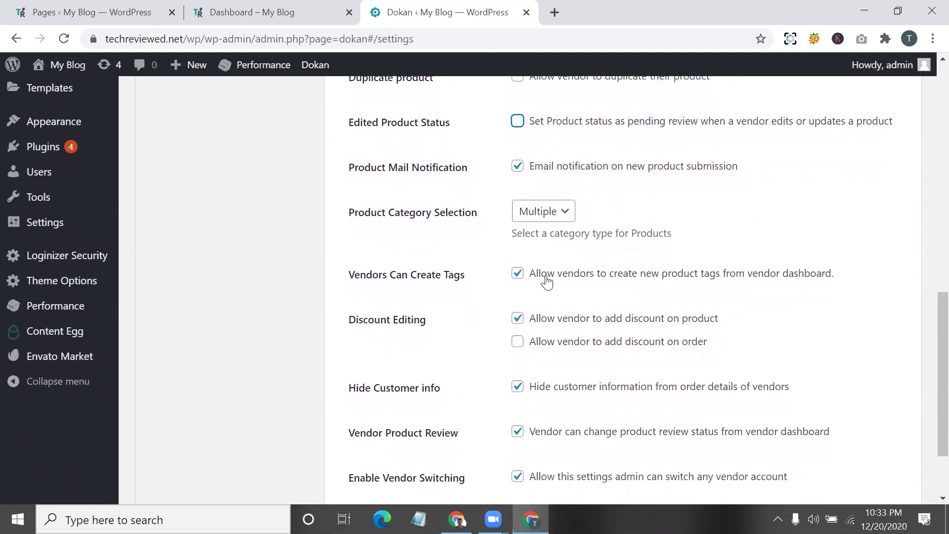
Step: Disable vendors' product review status changes and admin vendor switching, and save the selling options
scroll(600, 287, down, 1)
scroll(502, 284, down, 1)
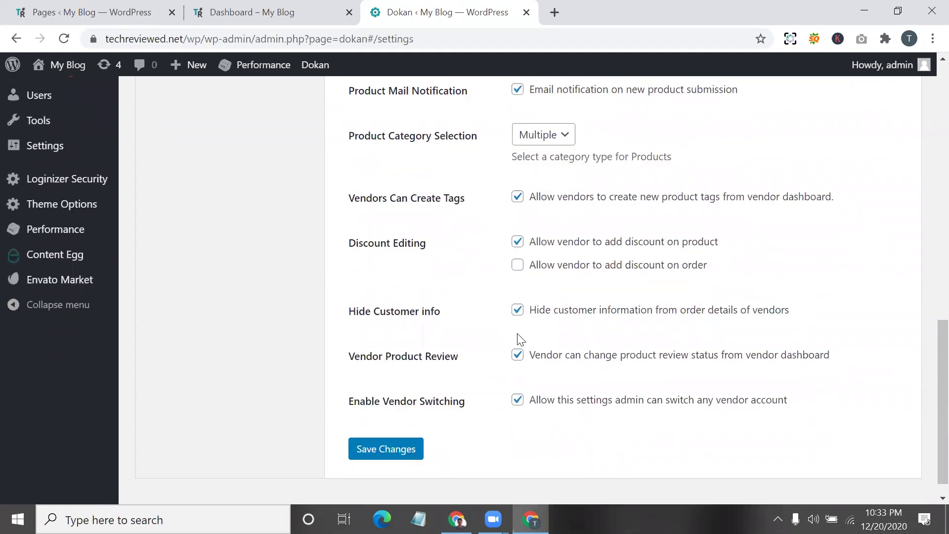
scroll(519, 316, down, 1)
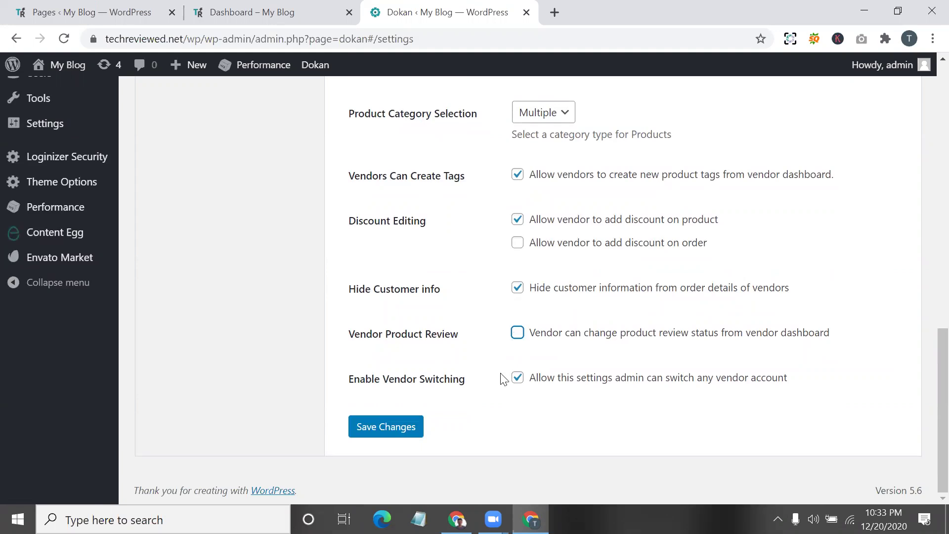
click(515, 381)
click(386, 433)
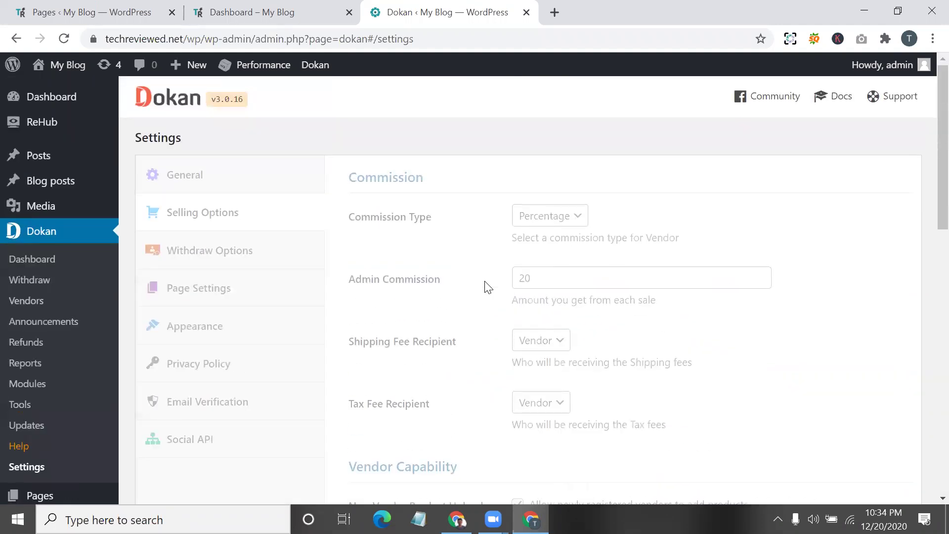
Step: Open the General settings and examine the site options, vendor store options and available Store Category choices
scroll(483, 290, down, 2)
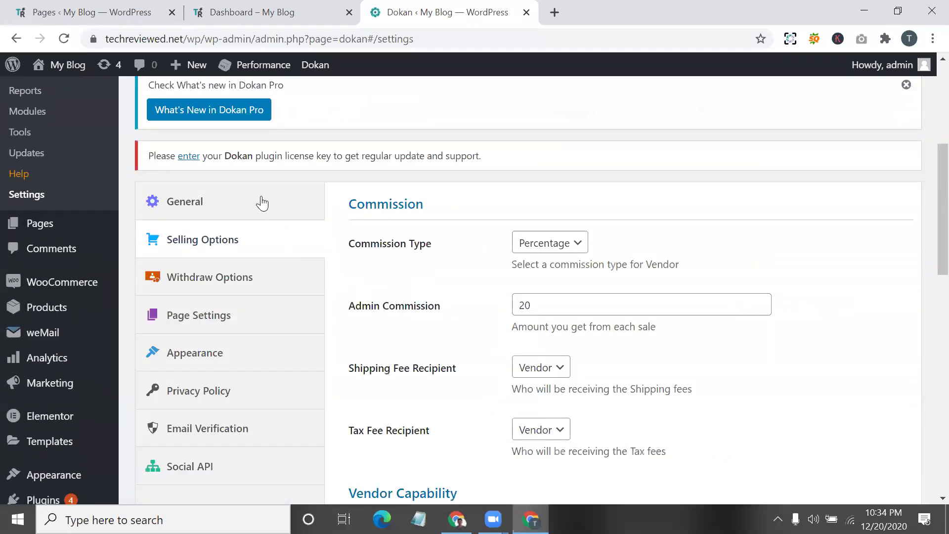
click(261, 203)
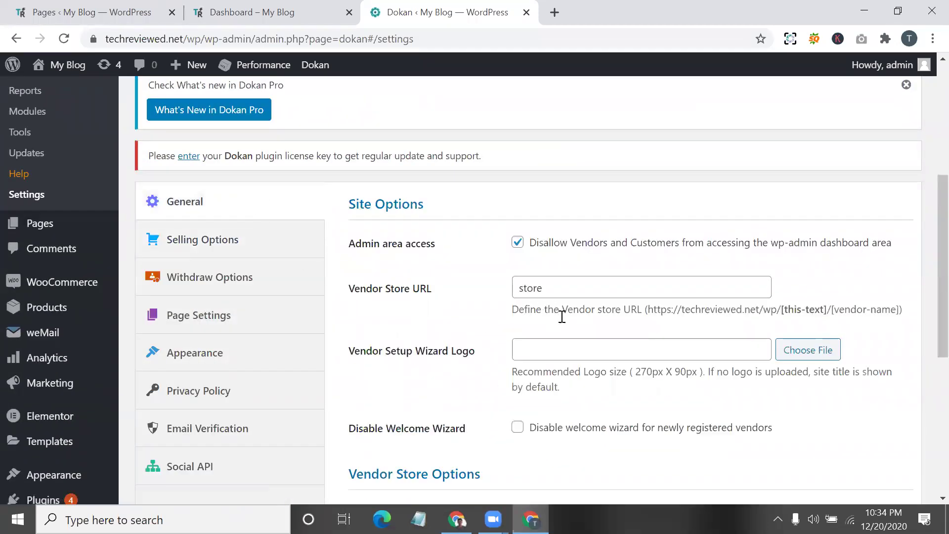
click(546, 356)
scroll(547, 359, down, 1)
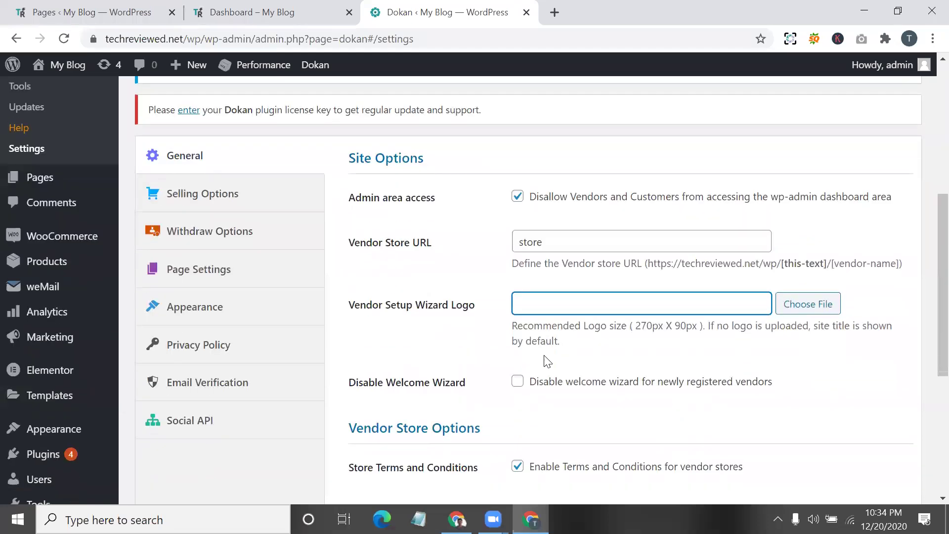
scroll(613, 366, down, 3)
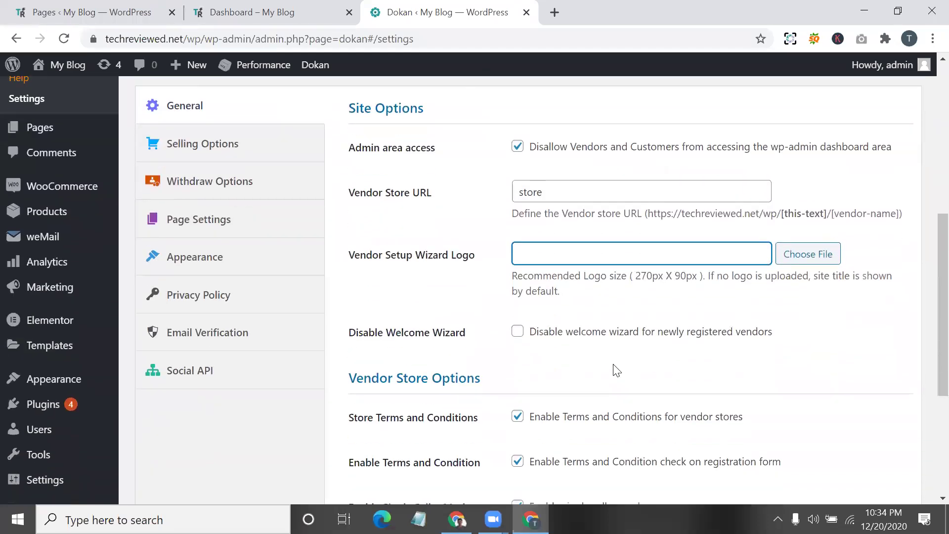
scroll(604, 378, down, 2)
click(547, 374)
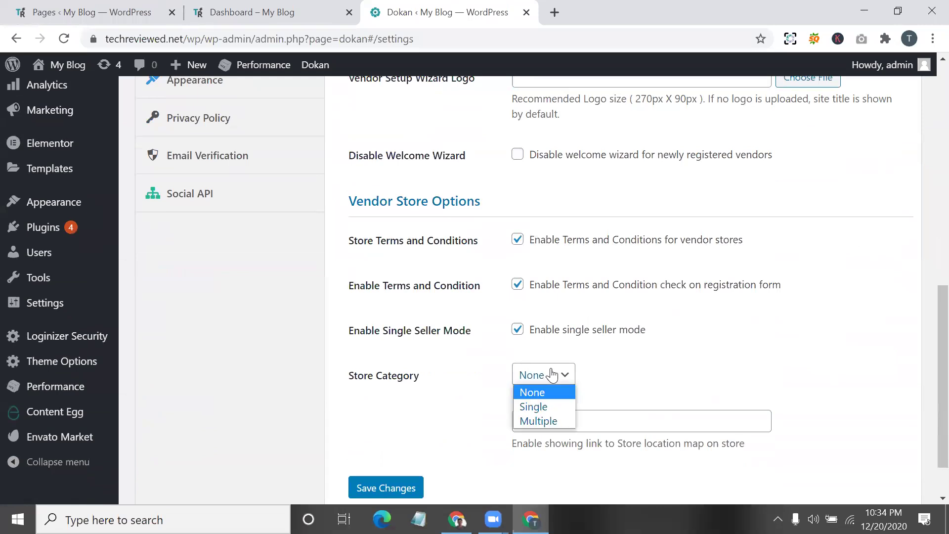
click(553, 375)
scroll(552, 374, up, 1)
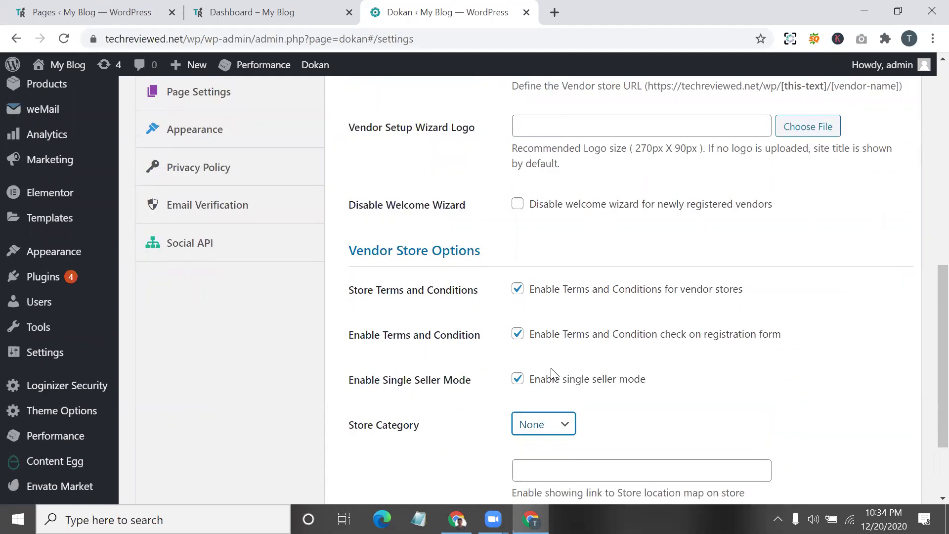
scroll(595, 278, up, 1)
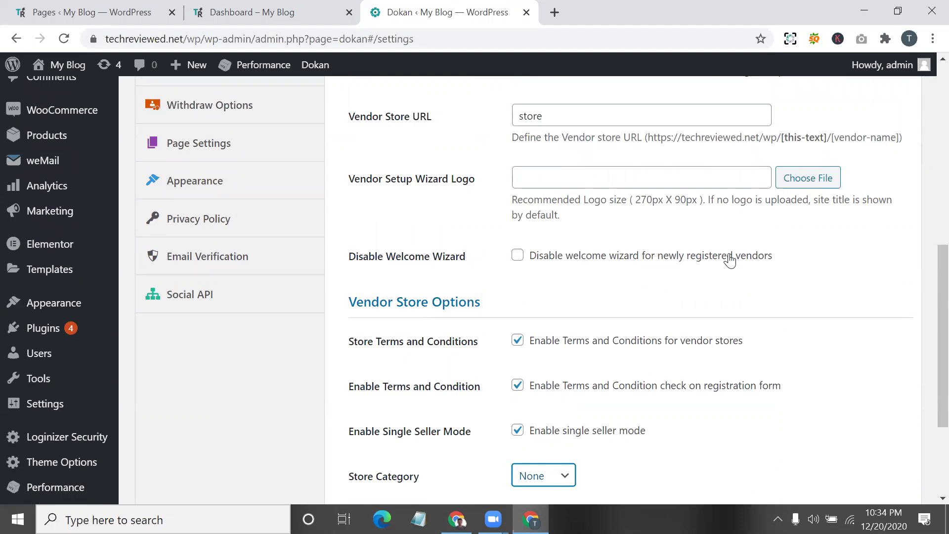
Step: Stop disallowing vendors and customers from accessing the wp-admin dashboard area, and save the General settings
scroll(692, 247, up, 1)
triple_click(628, 179)
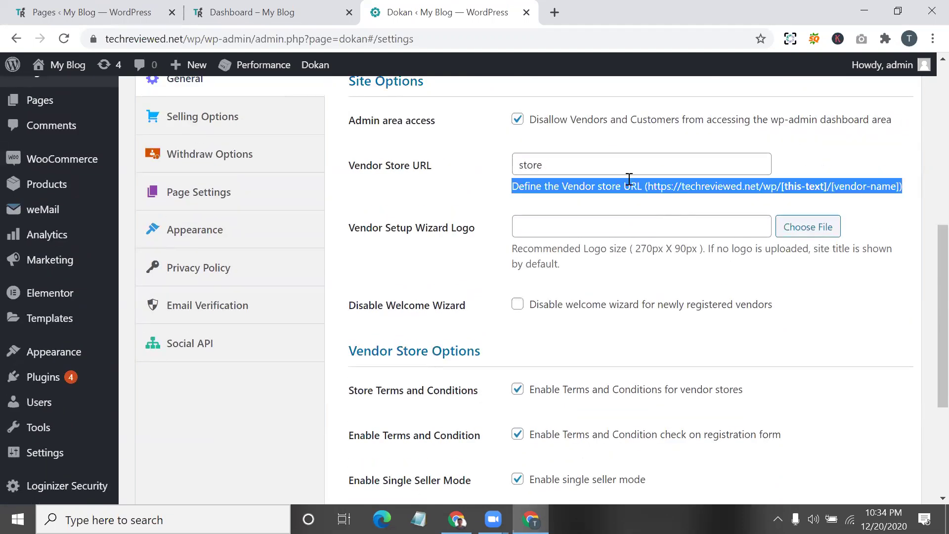
double_click(519, 120)
scroll(509, 303, down, 4)
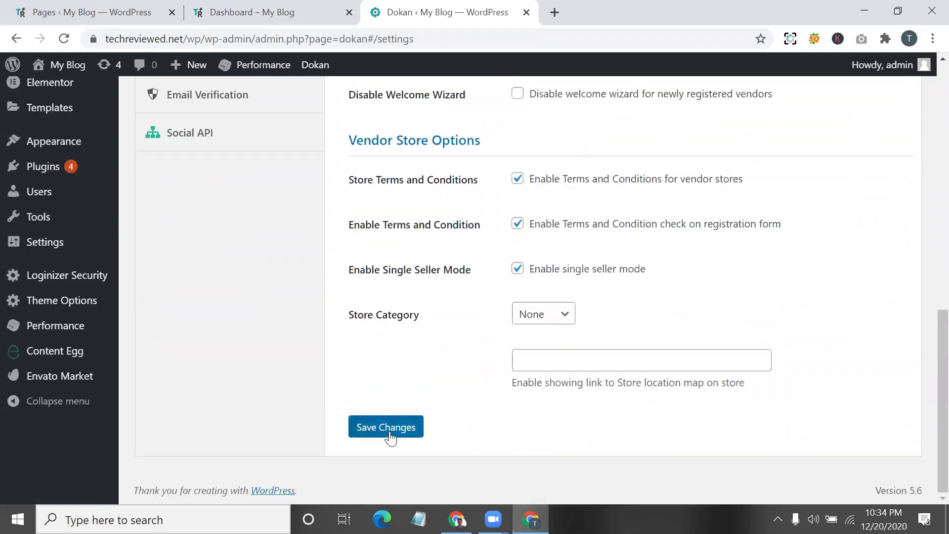
click(386, 427)
scroll(334, 236, down, 3)
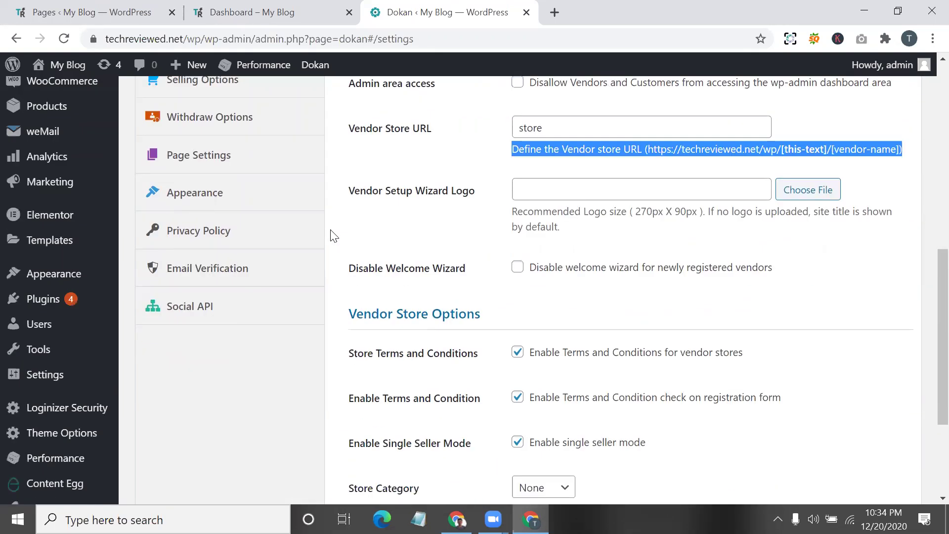
scroll(334, 235, down, 3)
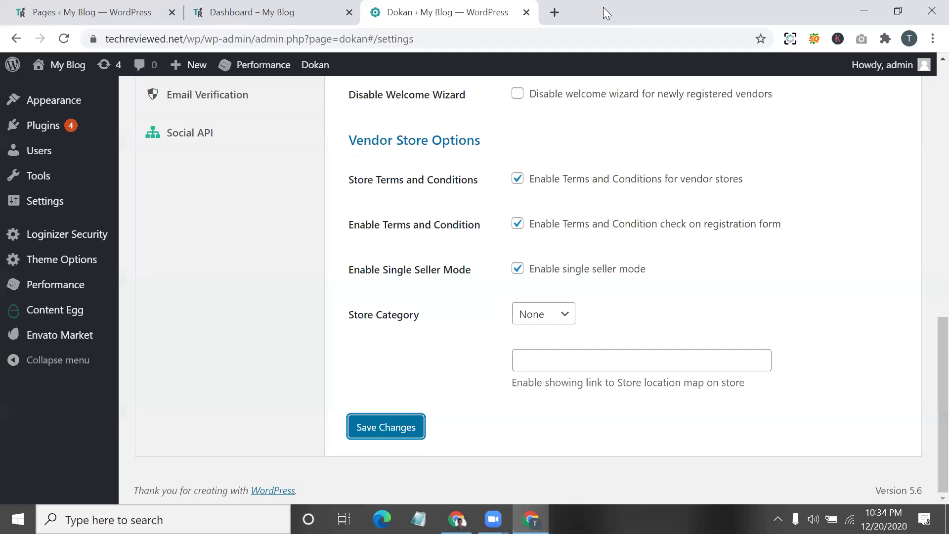
click(865, 11)
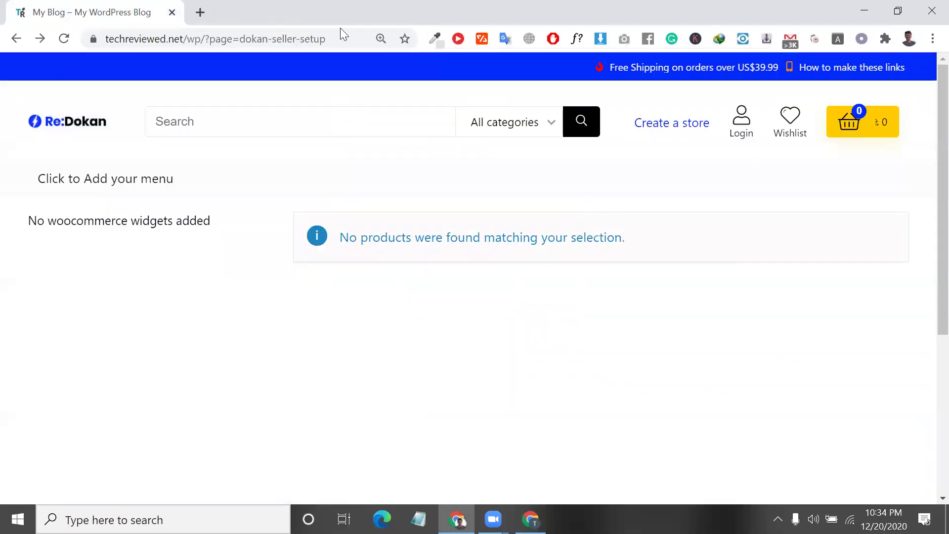
click(334, 36)
text(https://techreviewed.net/wp/become-a-vendor/)
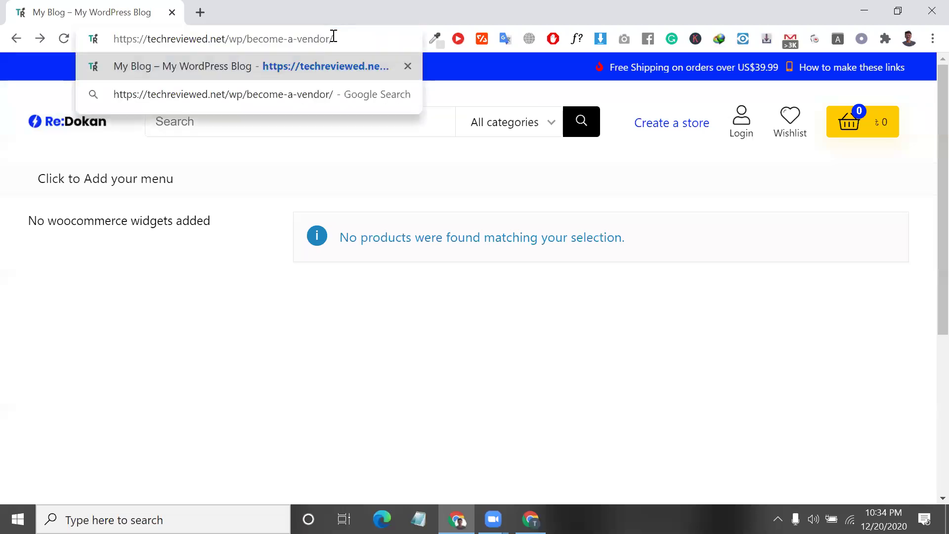
key(Return)
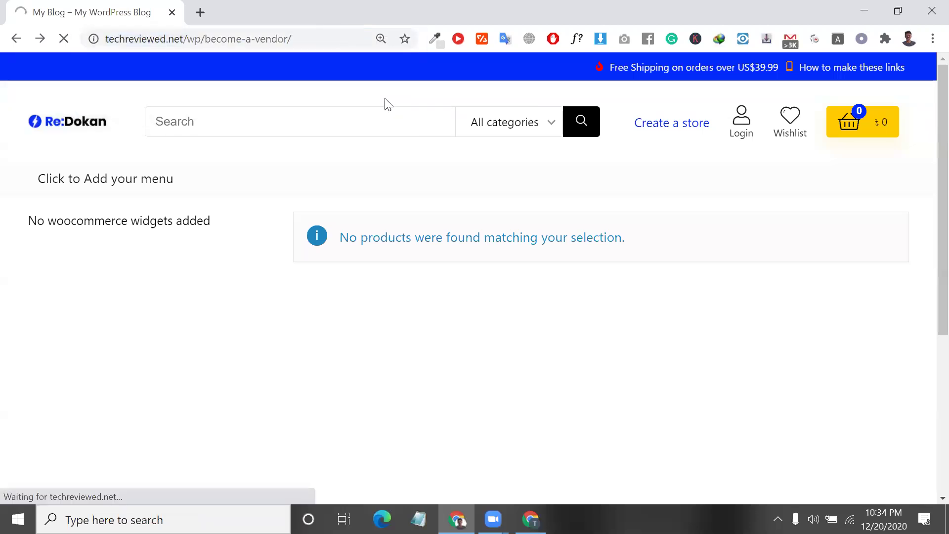
Step: Fill in the vendor's first name, last name and address on the vendor form from the second saved address suggestion
click(257, 351)
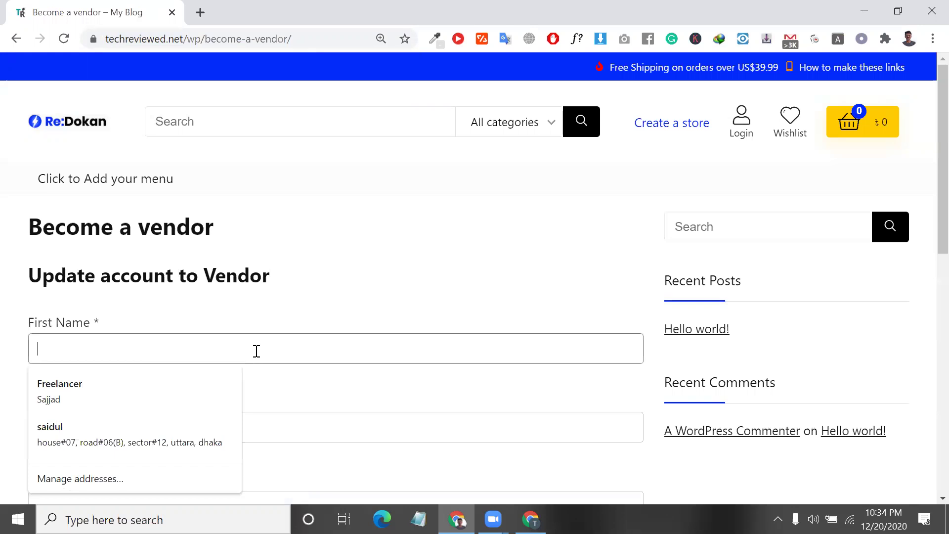
click(187, 434)
scroll(154, 393, down, 3)
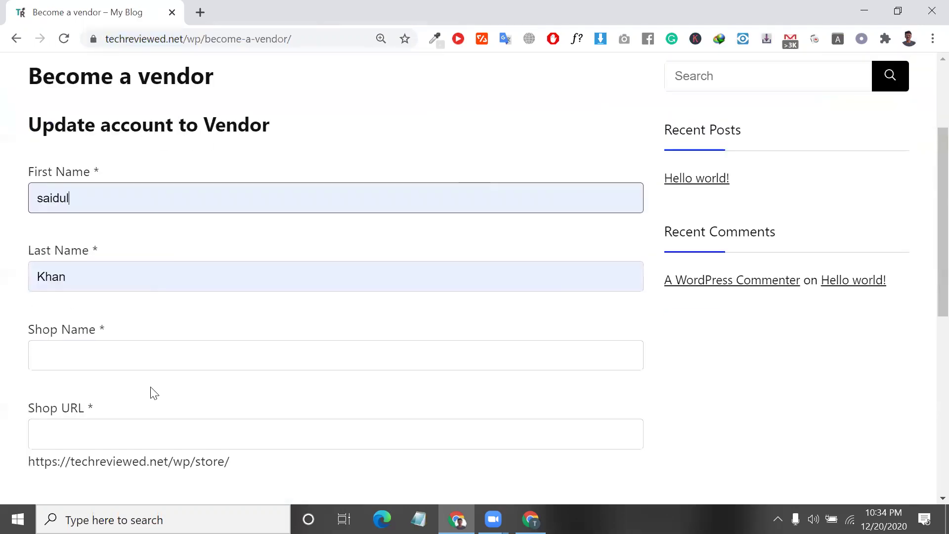
Step: Enter khanshoptyu as the shop name and use the same text for the shop URL
click(129, 355)
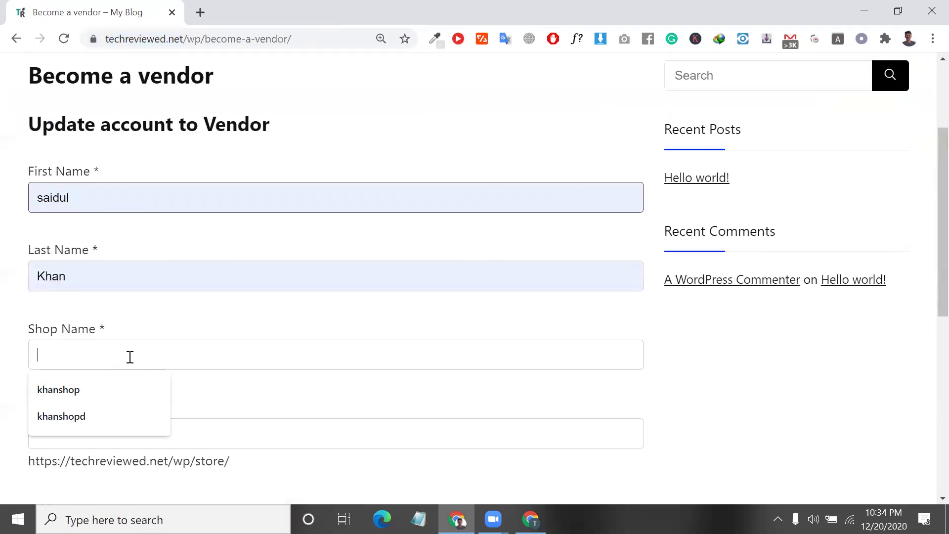
click(129, 397)
scroll(129, 396, down, 2)
text(tyu)
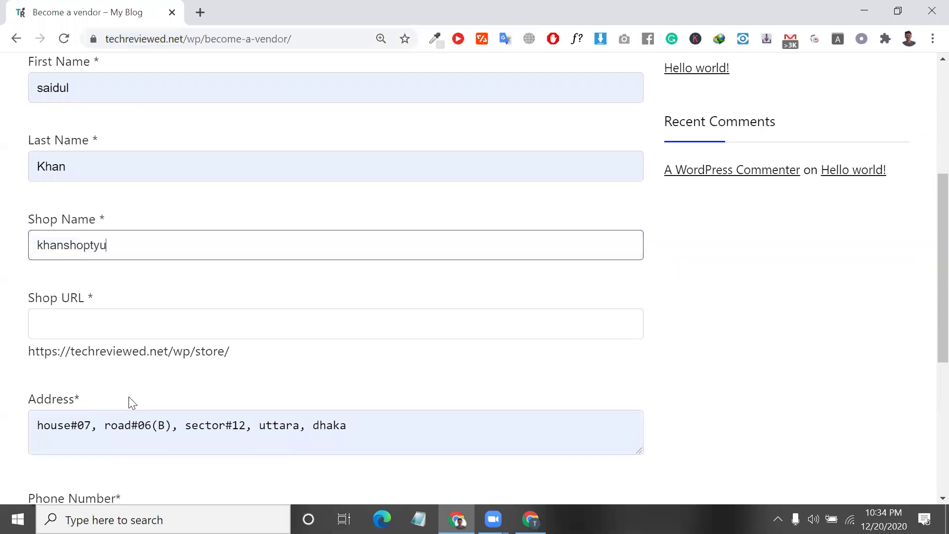
key(ctrl+a)
key(ctrl+c)
click(104, 324)
key(ctrl+v)
scroll(127, 396, down, 2)
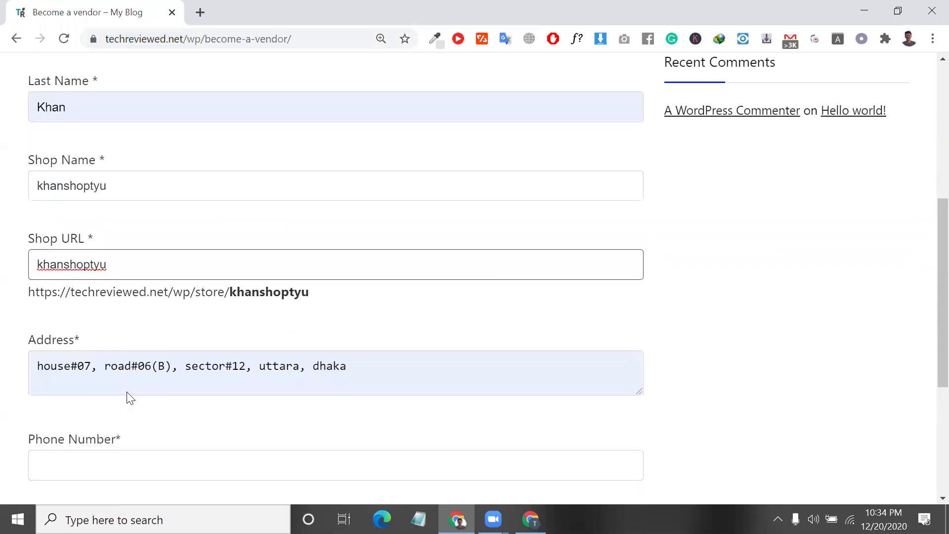
Step: Fill in the saved phone number, agree to the Terms & Conditions, submit the vendor application and look over the page that loads
click(142, 412)
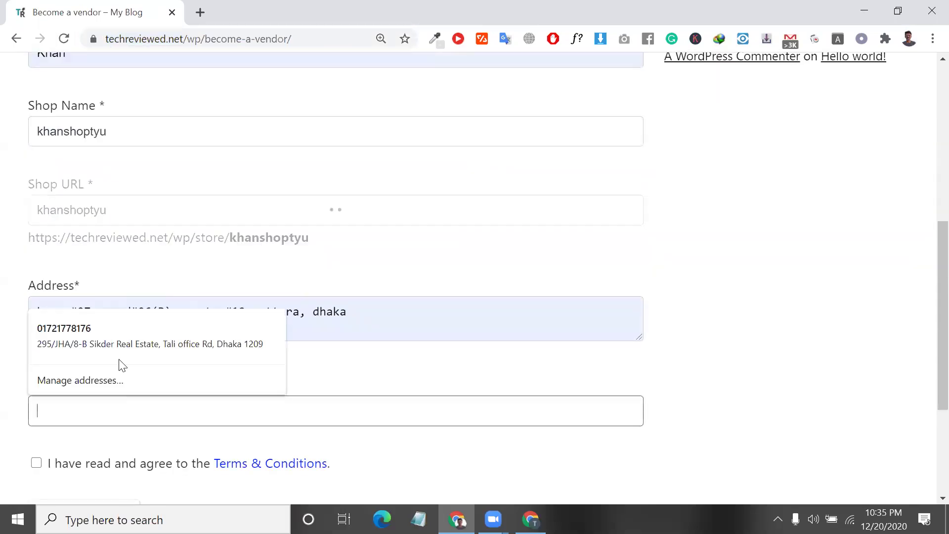
click(112, 330)
click(36, 463)
scroll(36, 469, down, 2)
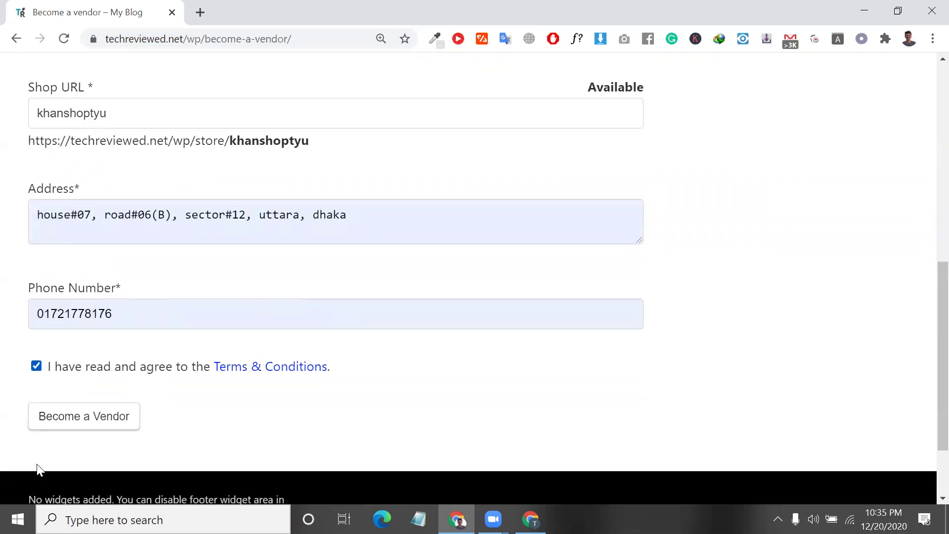
click(89, 421)
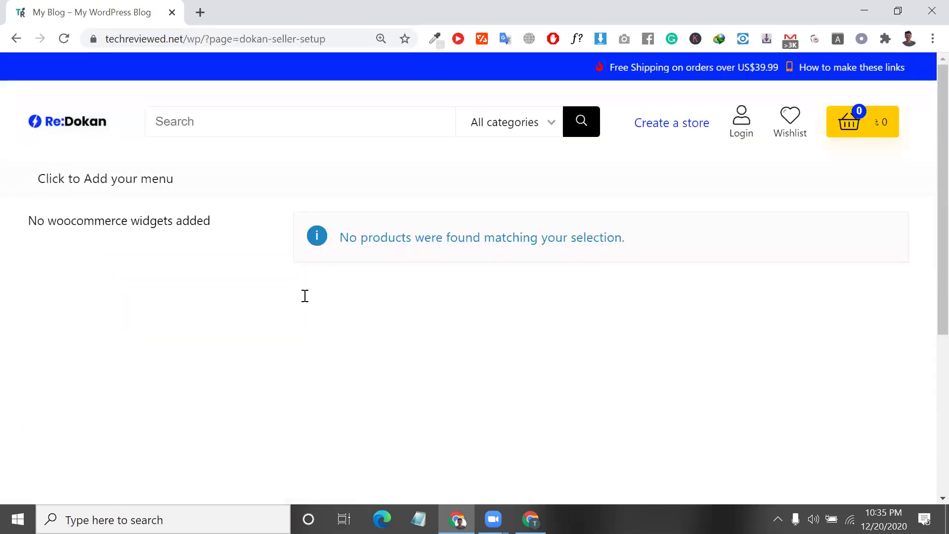
scroll(422, 331, down, 3)
scroll(366, 316, up, 2)
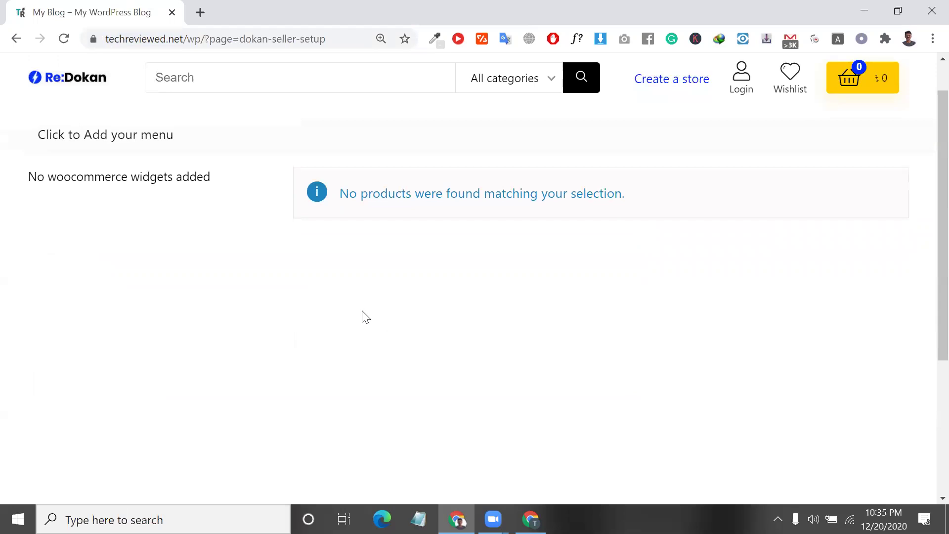
scroll(366, 317, down, 3)
scroll(366, 317, up, 2)
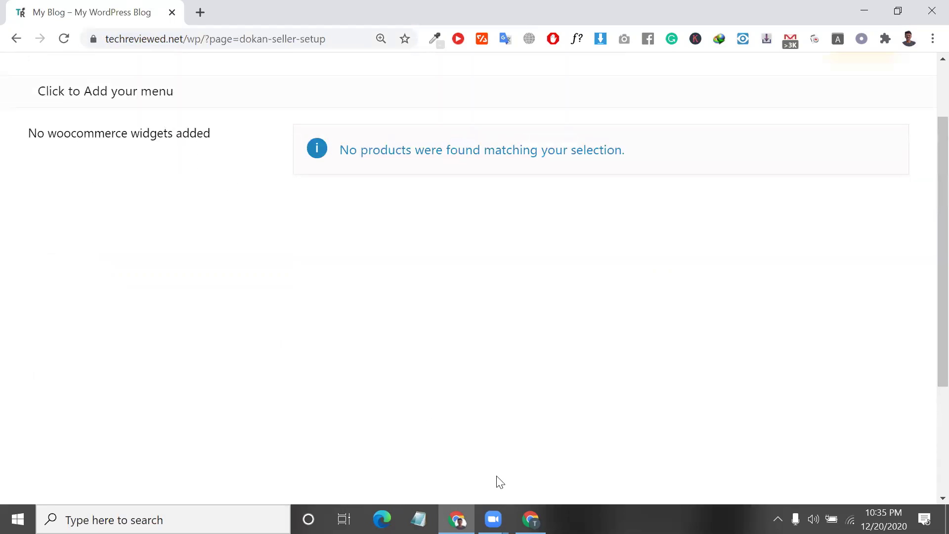
Step: Switch back to the admin browser window, open Dokan's Vendors list and reload it to check for the new vendor
key(alt+Tab)
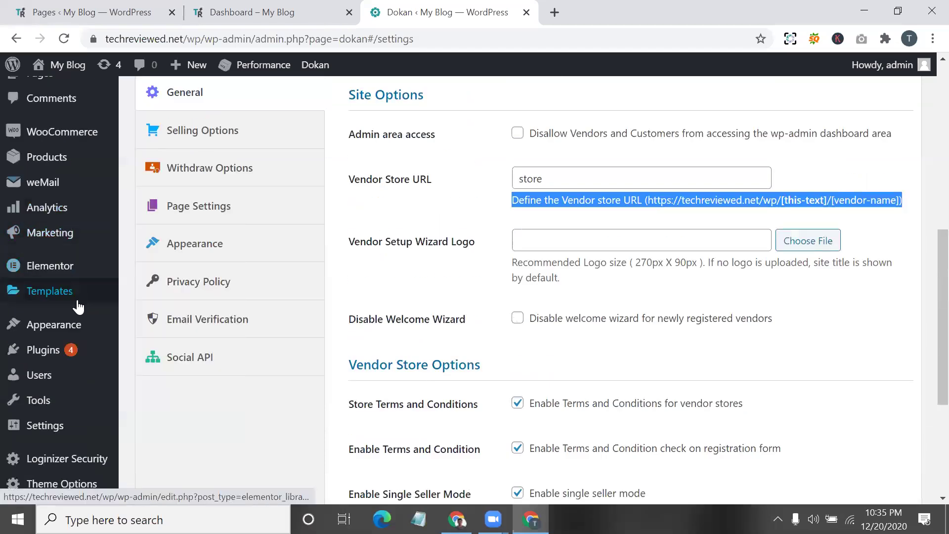
mouse_move(75, 358)
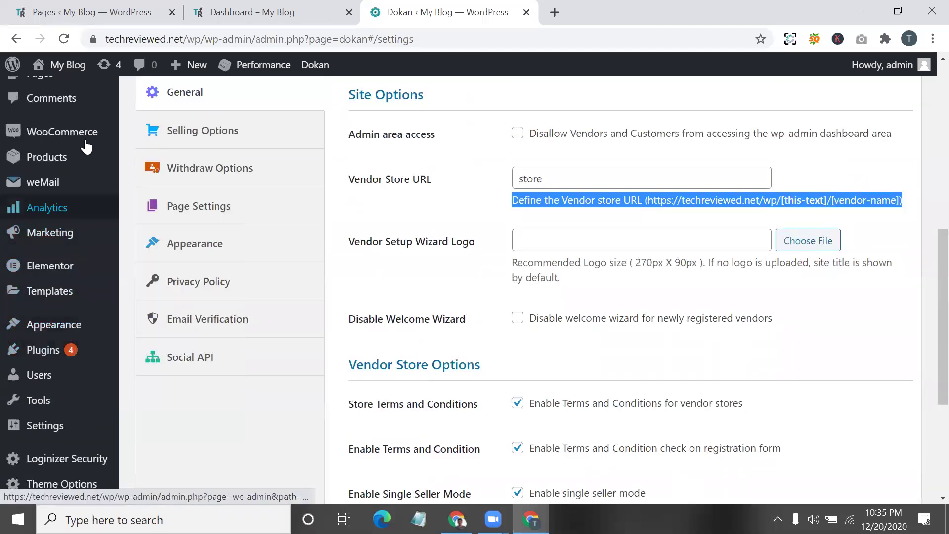
scroll(80, 143, up, 1)
scroll(69, 159, up, 3)
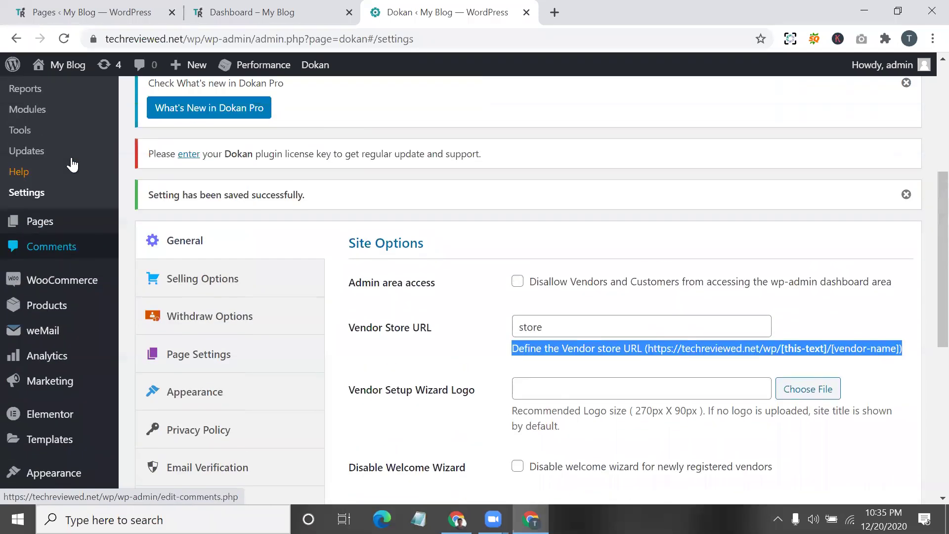
click(36, 122)
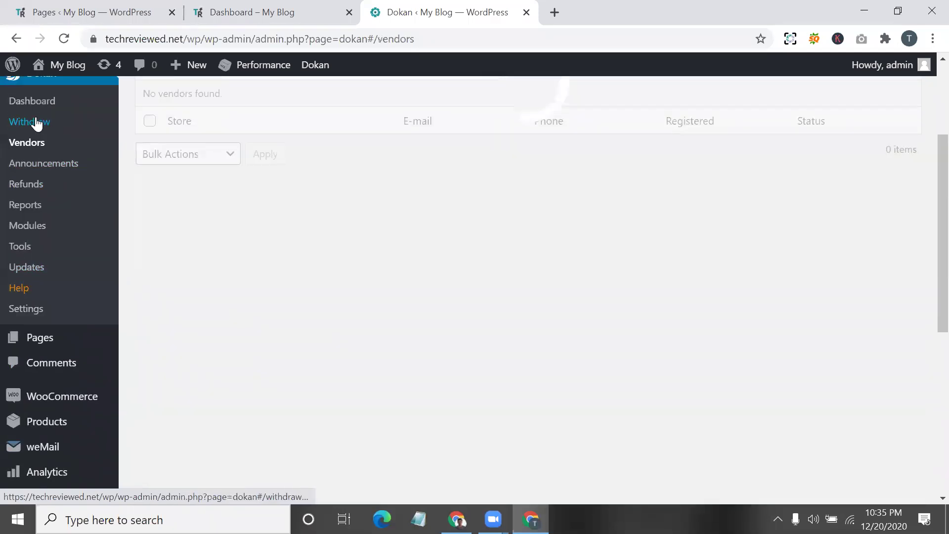
scroll(272, 230, up, 3)
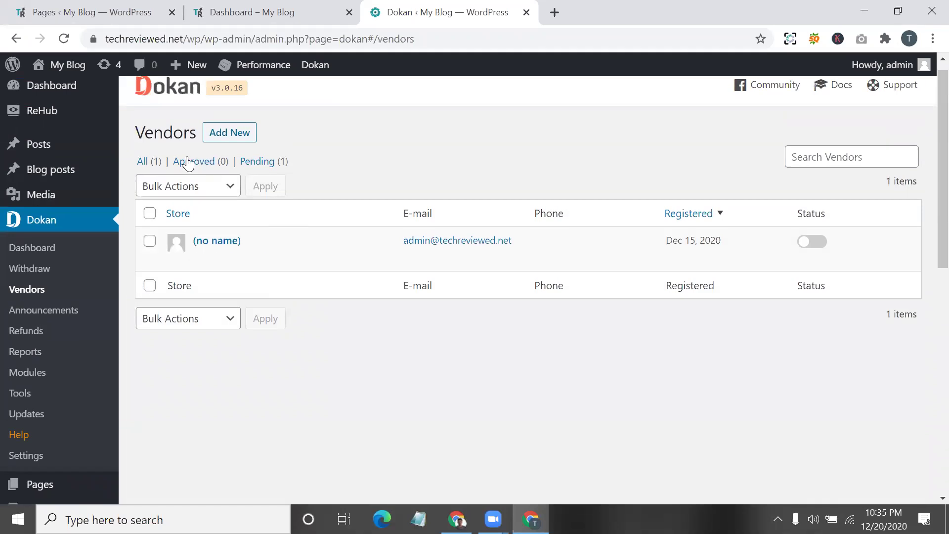
click(64, 39)
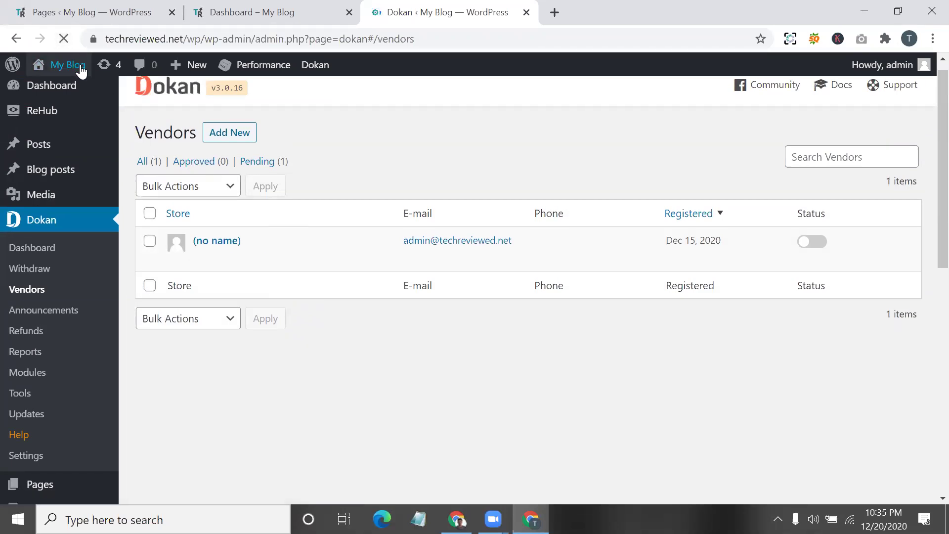
scroll(322, 322, down, 4)
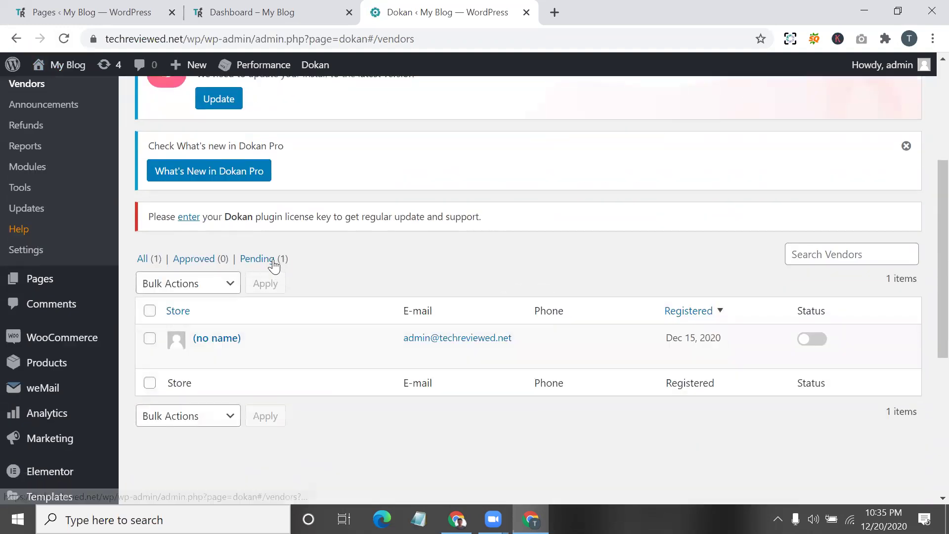
Step: Open the list of all WordPress pages
scroll(114, 256, up, 1)
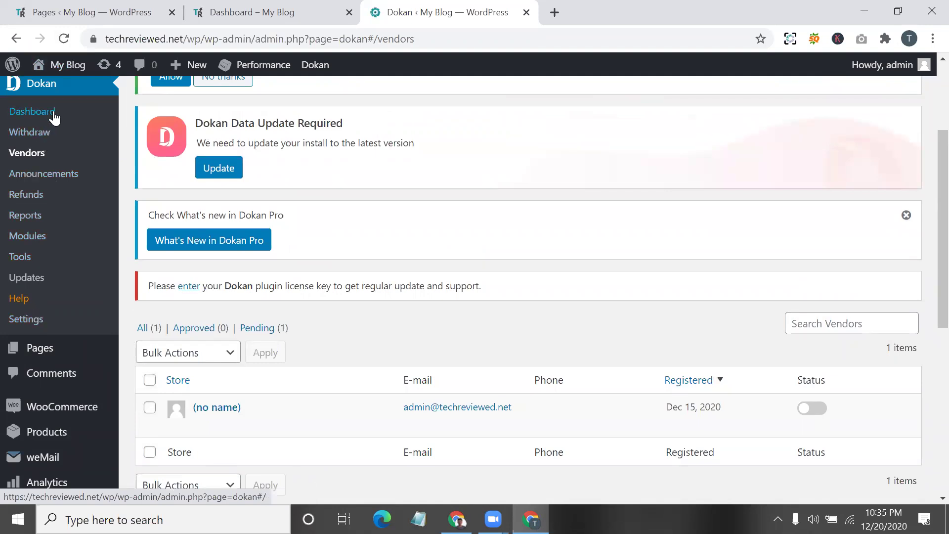
scroll(56, 117, up, 3)
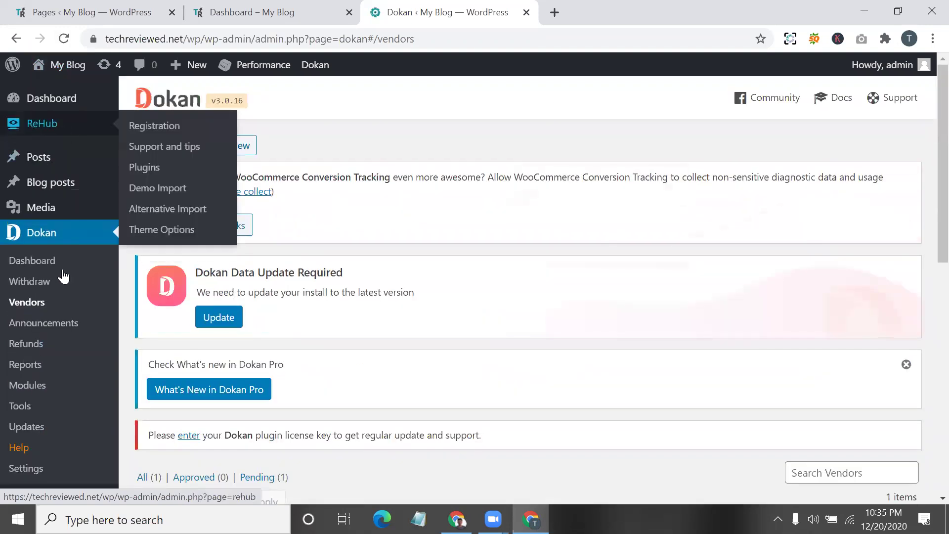
scroll(64, 275, down, 7)
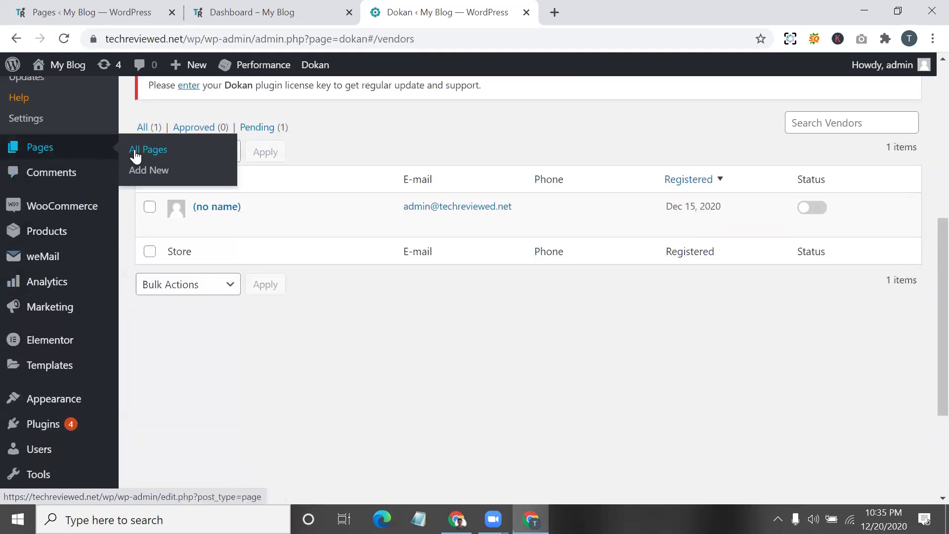
click(135, 157)
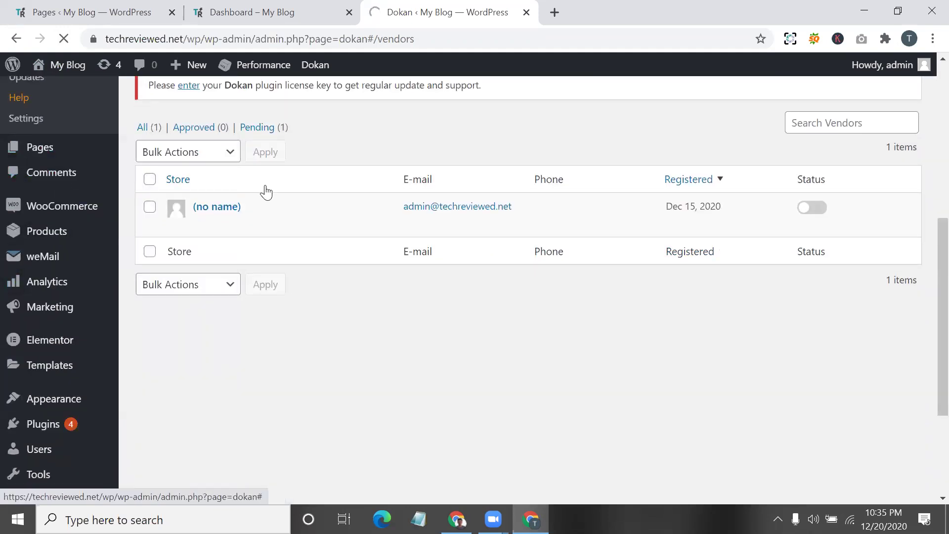
scroll(265, 191, down, 5)
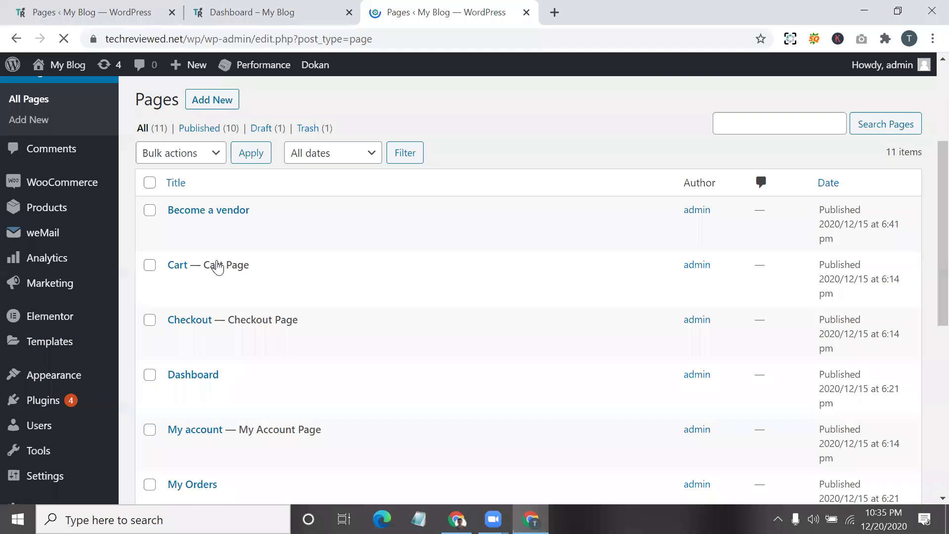
Step: Copy the view link address of the Dashboard page from the pages list
right_click(284, 307)
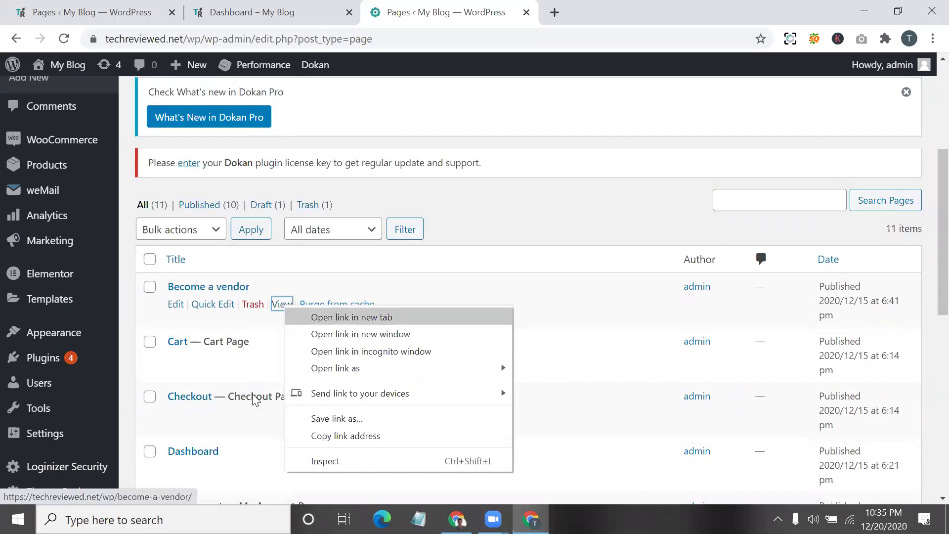
scroll(243, 408, down, 2)
click(222, 394)
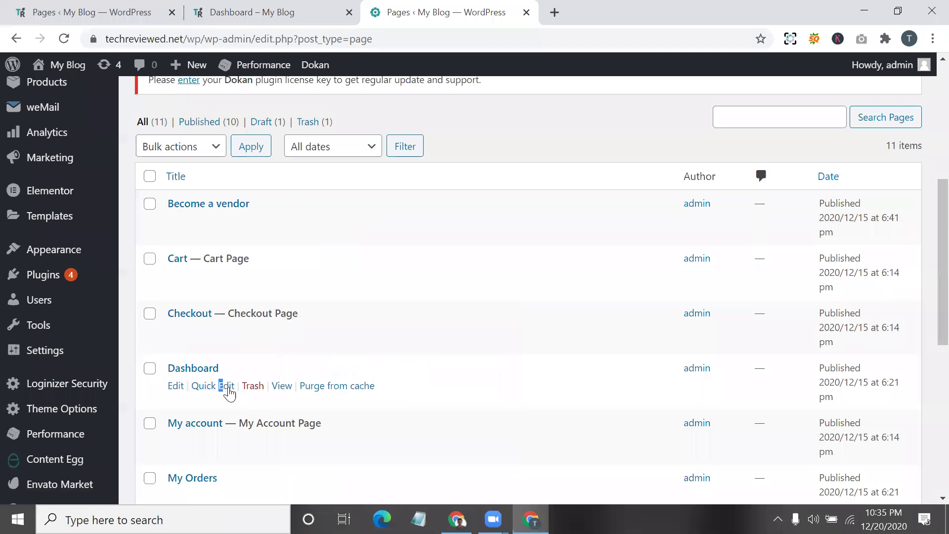
right_click(278, 386)
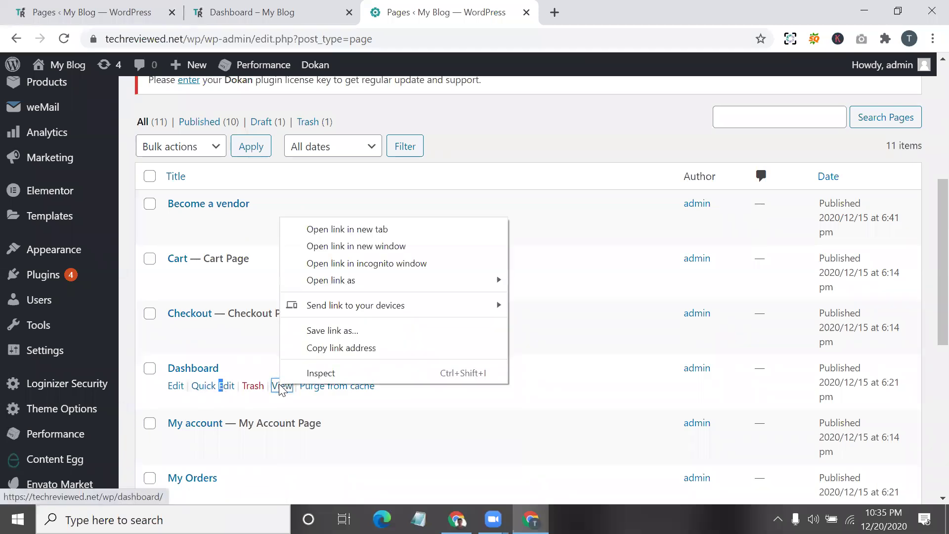
click(345, 348)
Step: Switch to the storefront browser window and open the copied Dashboard page link
click(898, 9)
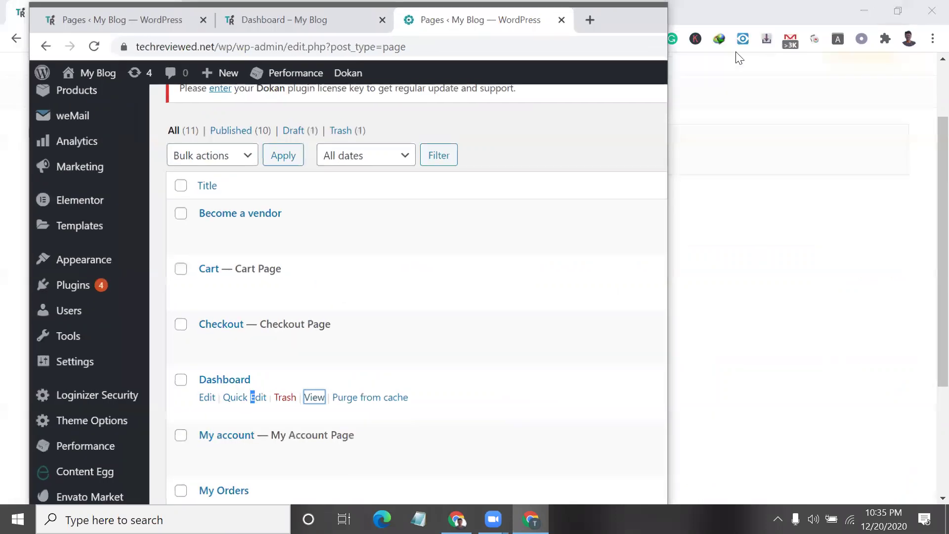
click(746, 93)
click(335, 39)
key(ctrl+v)
key(Return)
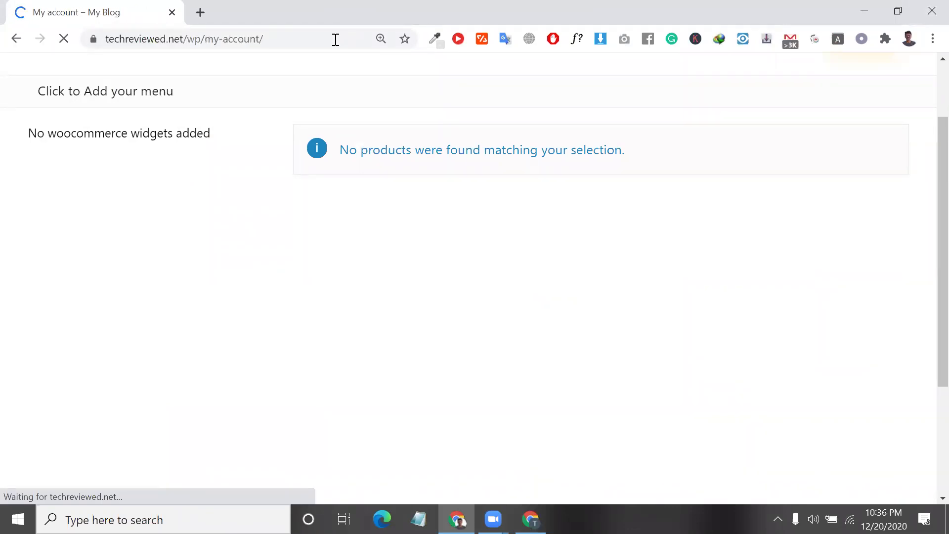
Step: Select the "I am a vendor" registration option on the My account page and examine the vendor registration fields
scroll(425, 244, down, 3)
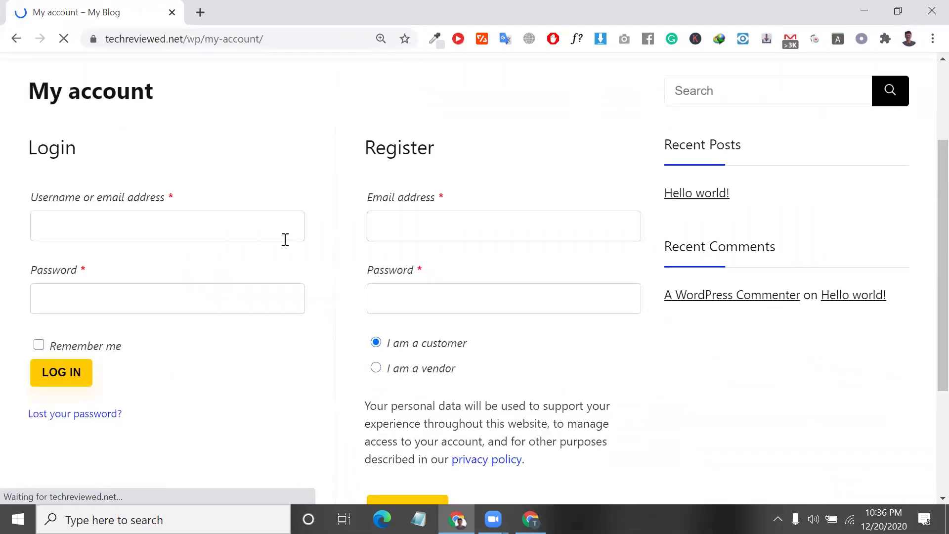
click(245, 271)
scroll(406, 208, down, 3)
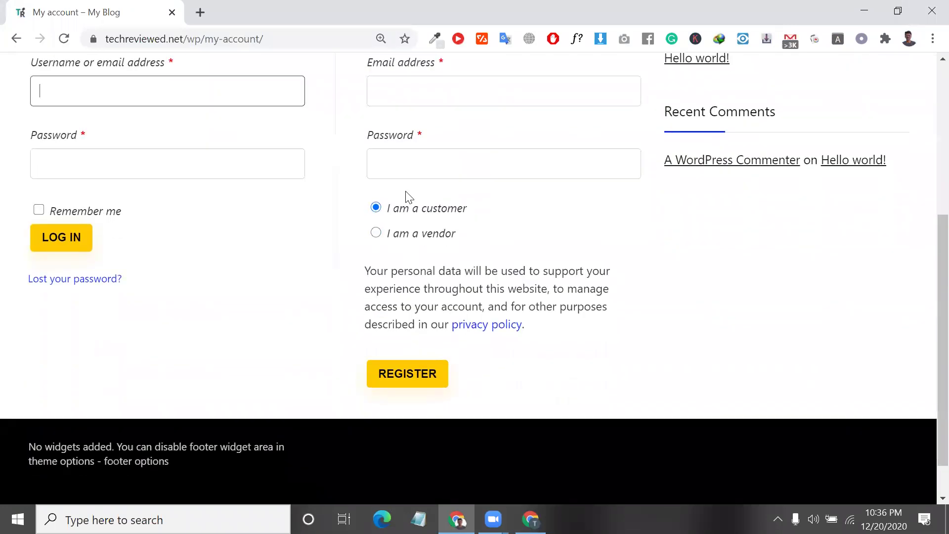
scroll(420, 369, up, 3)
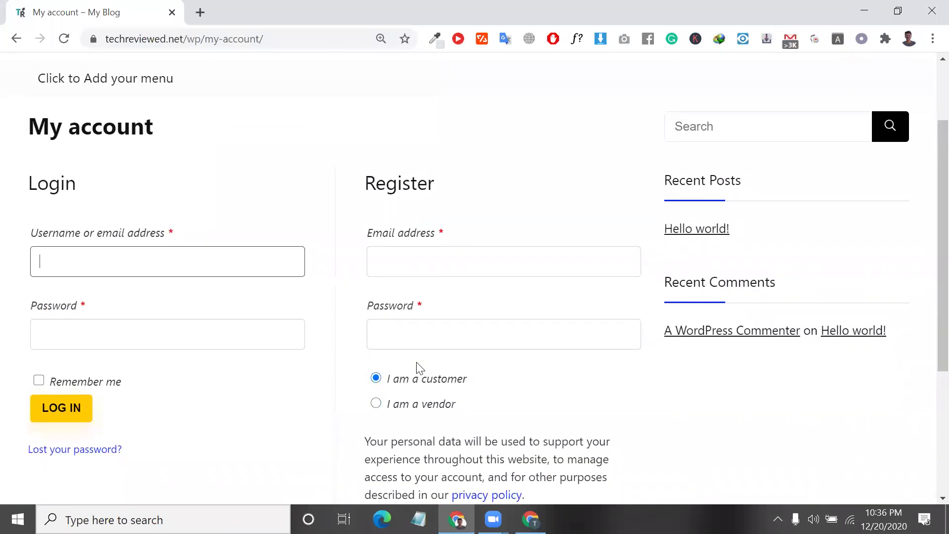
click(376, 403)
scroll(442, 375, down, 1)
scroll(443, 378, down, 3)
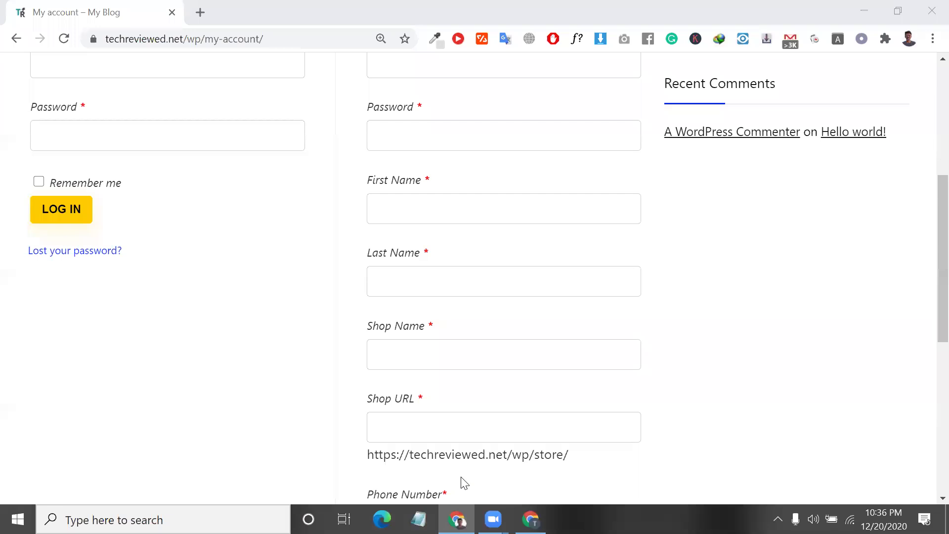
scroll(371, 288, up, 1)
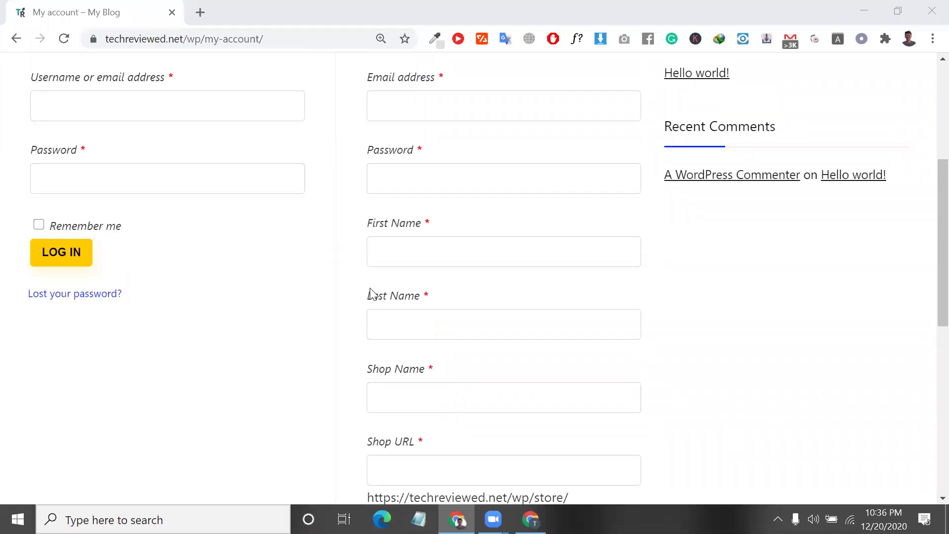
Step: Fill in the saved email address, first name, last name and password in the My account registration form
scroll(443, 164, up, 3)
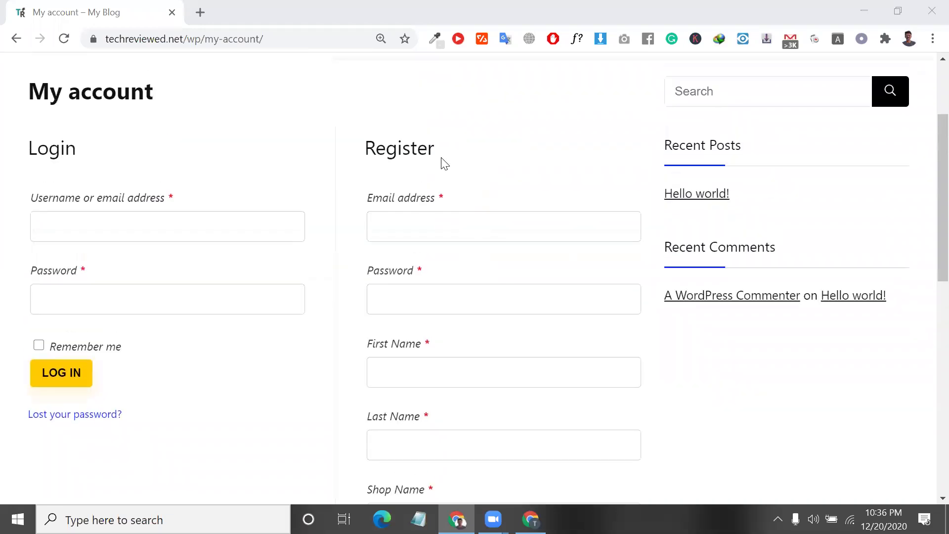
click(474, 223)
scroll(476, 223, down, 3)
scroll(445, 163, up, 3)
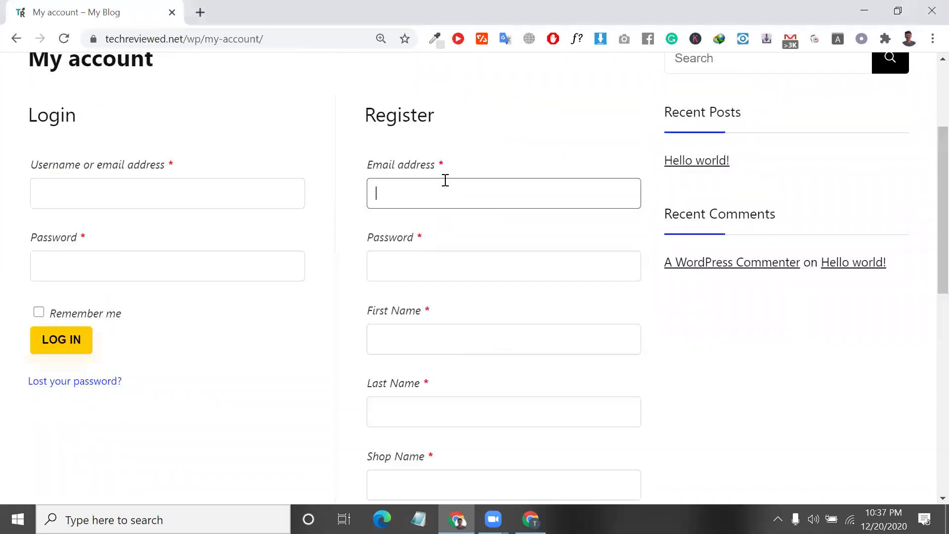
click(446, 195)
click(446, 218)
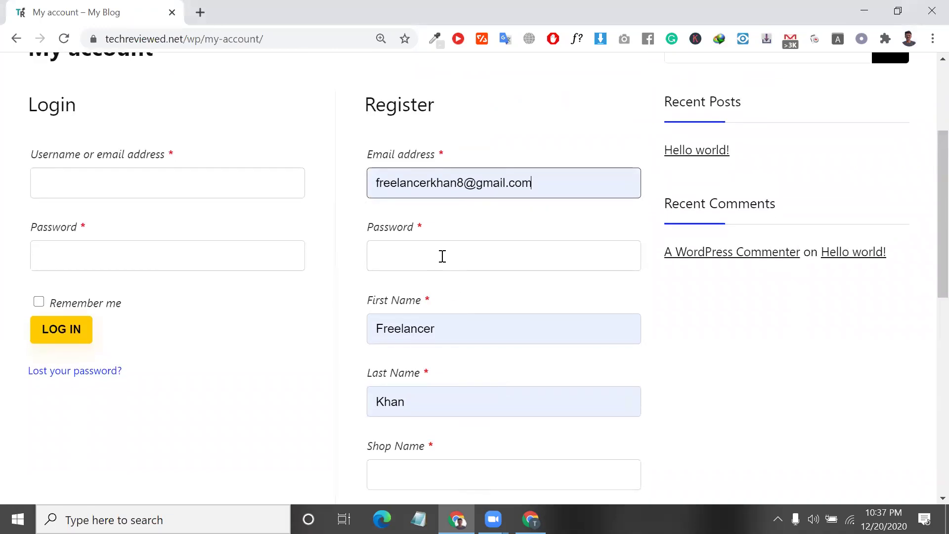
click(443, 256)
click(466, 296)
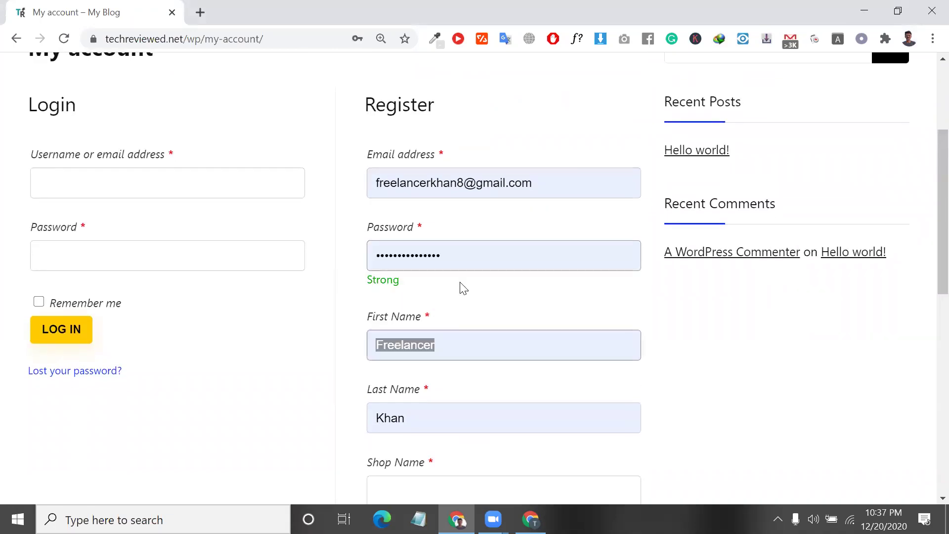
Step: Copy the registration password from the form and paste it into an empty Notepad document
click(452, 259)
double_click(452, 259)
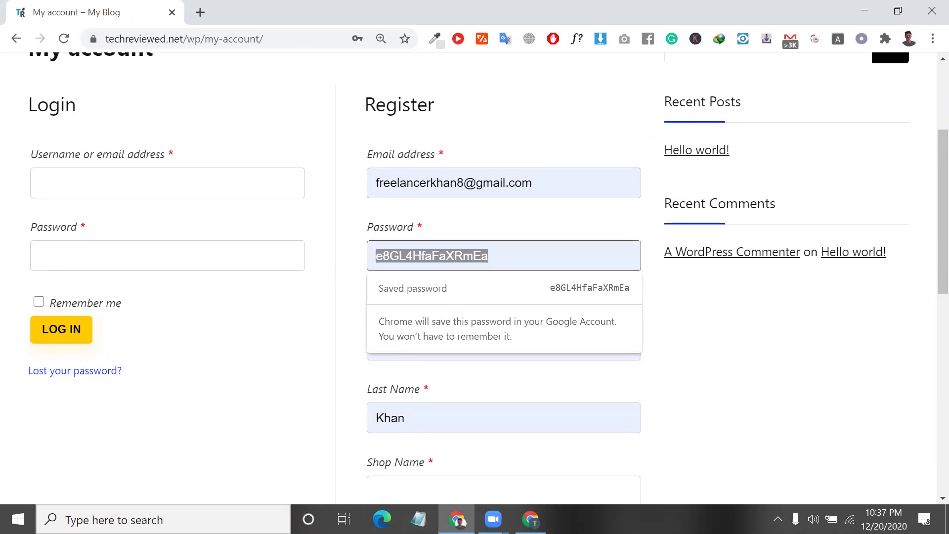
click(419, 519)
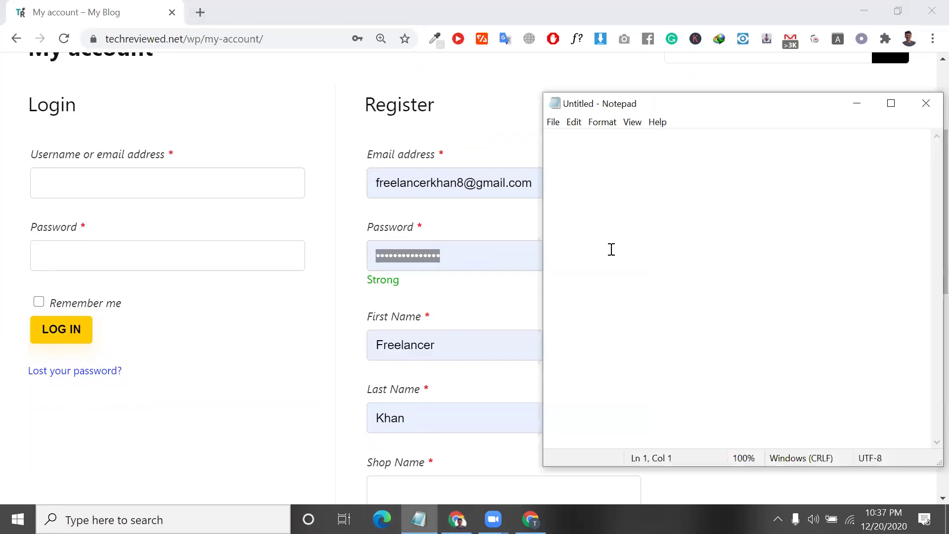
key(ctrl+v)
Step: Enter "khanshopiope" as the shop name in the vendor registration form
scroll(293, 349, down, 3)
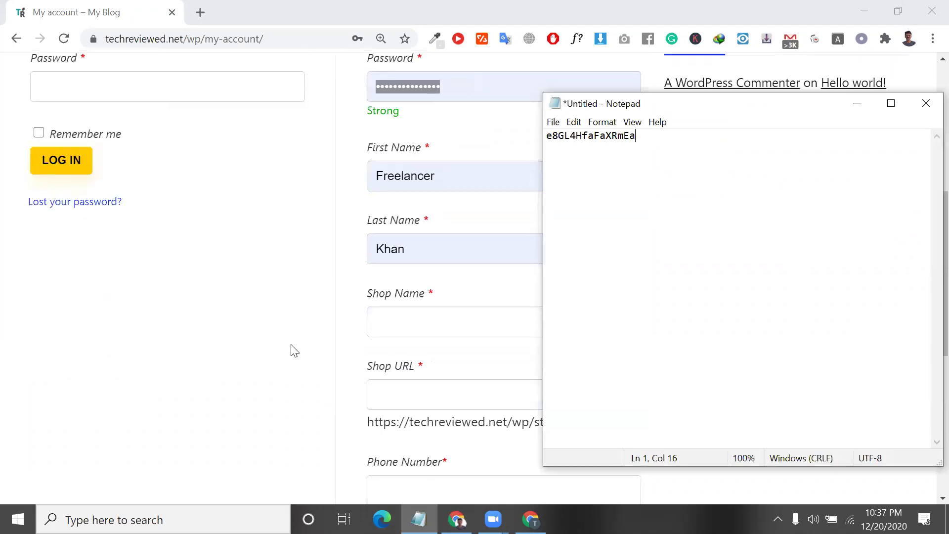
click(469, 229)
click(421, 325)
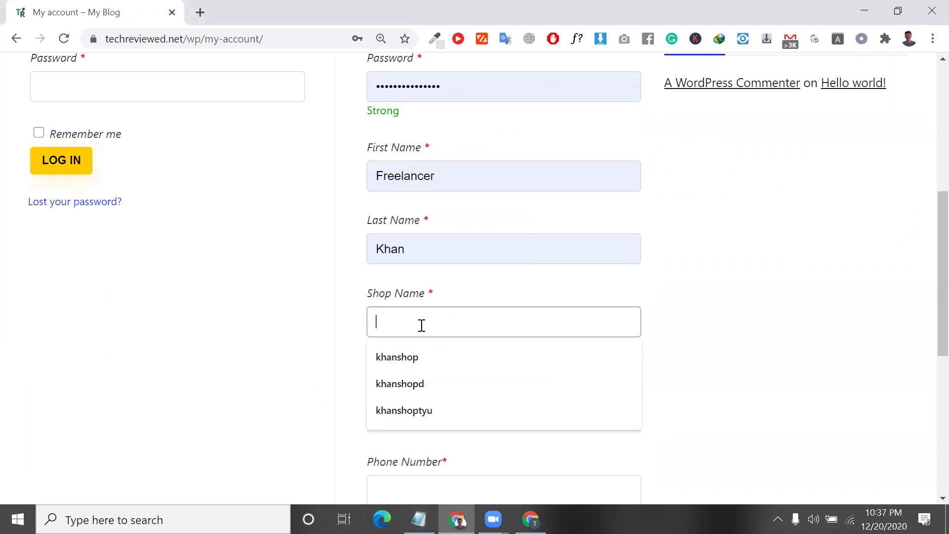
click(434, 367)
text(iope)
click(459, 403)
Step: Fill in the vendor's phone number and submit the registration as a vendor
scroll(461, 404, down, 2)
click(445, 395)
click(443, 410)
scroll(443, 409, down, 2)
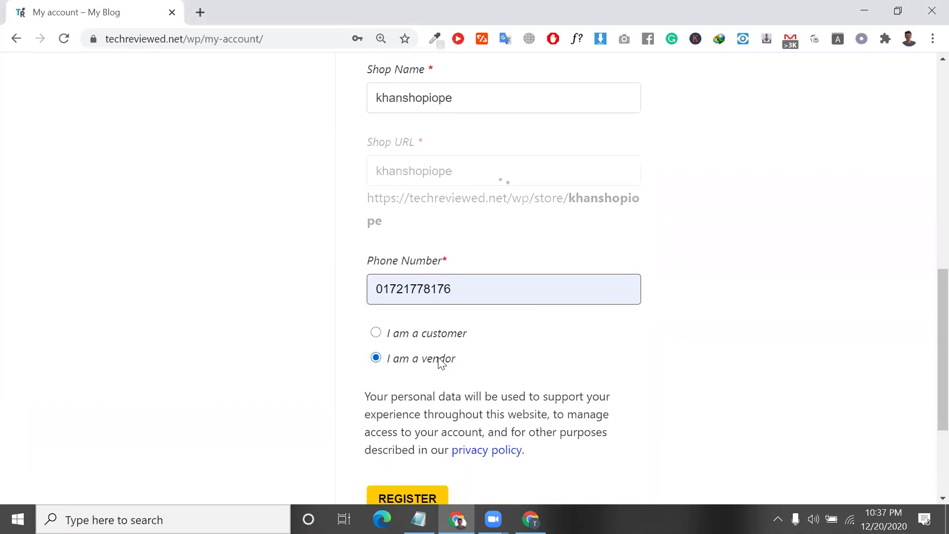
scroll(445, 363, down, 3)
click(407, 328)
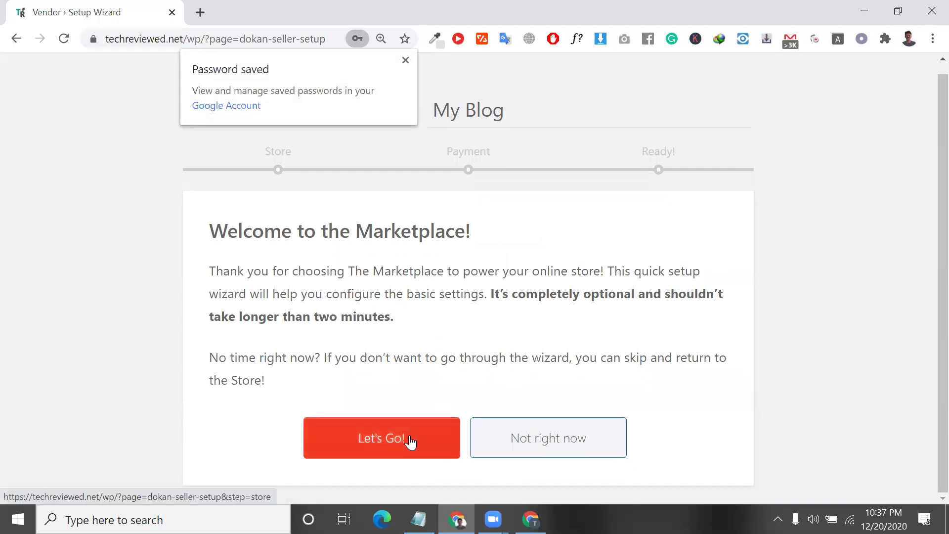
Step: Start the vendor setup wizard and fill in the store's street, city, postcode, country and state with the saved address
click(410, 440)
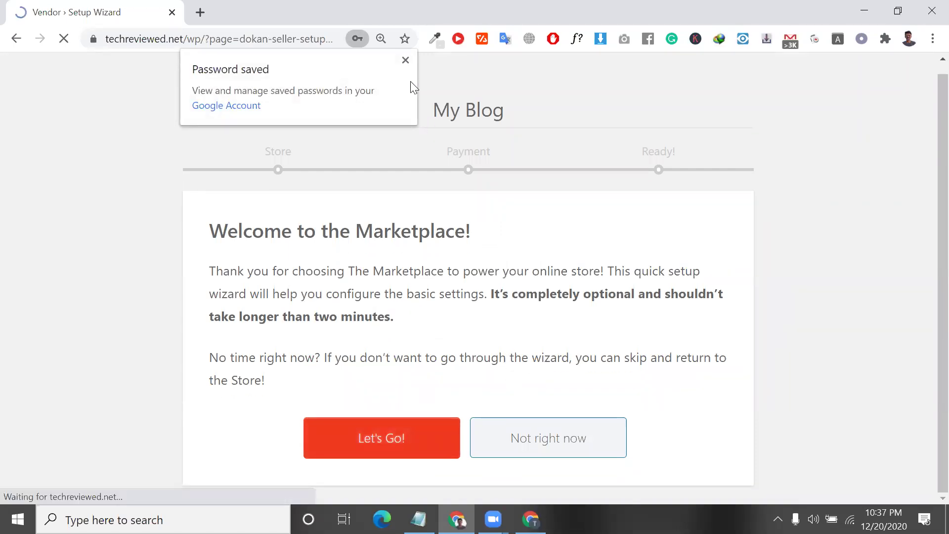
scroll(437, 231, down, 2)
click(439, 193)
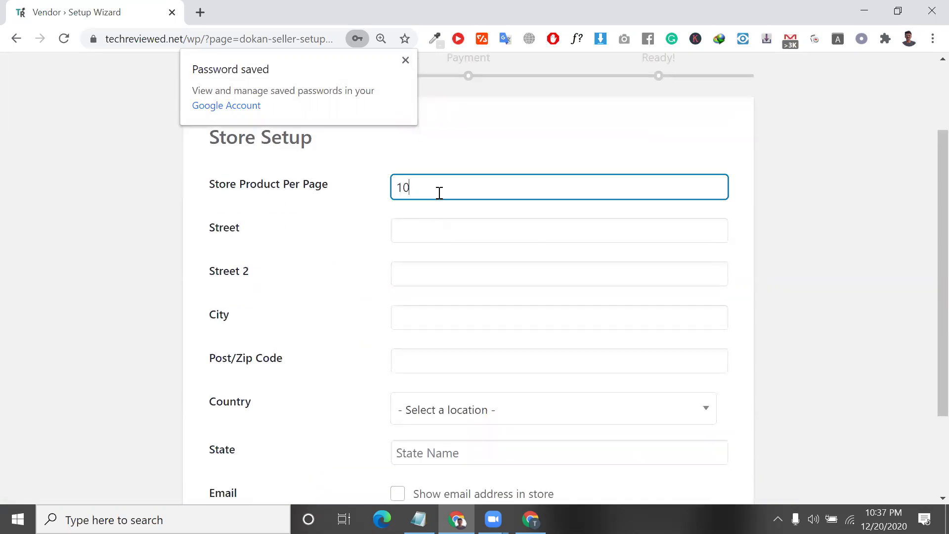
click(405, 61)
click(439, 232)
click(443, 286)
scroll(472, 394, down, 2)
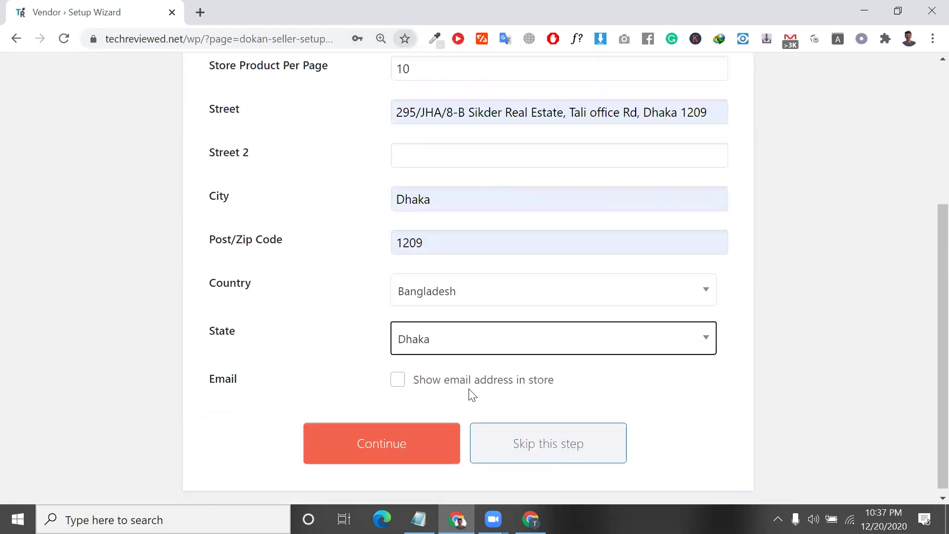
Step: Enable showing the email address in the store, save the store setup and continue past the payment setup stage
click(442, 156)
key(Escape)
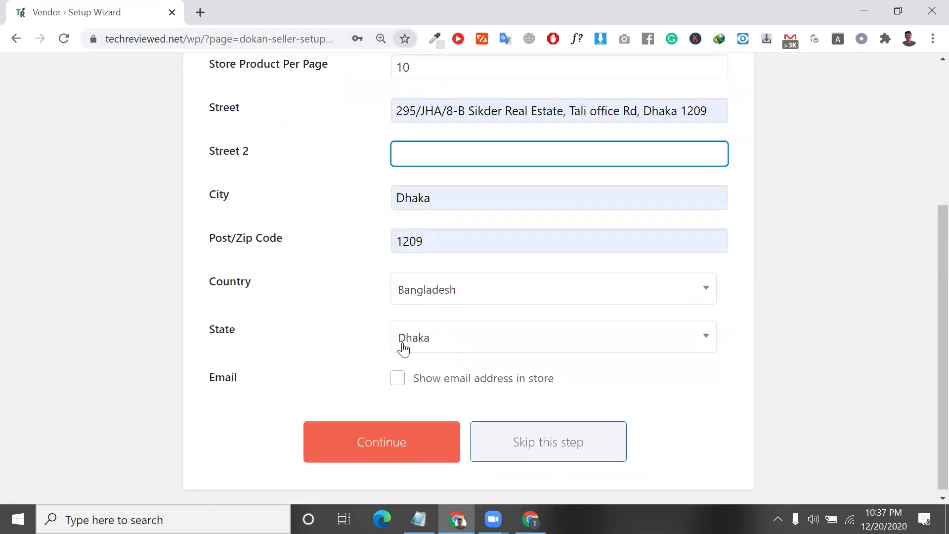
scroll(387, 366, down, 1)
click(398, 374)
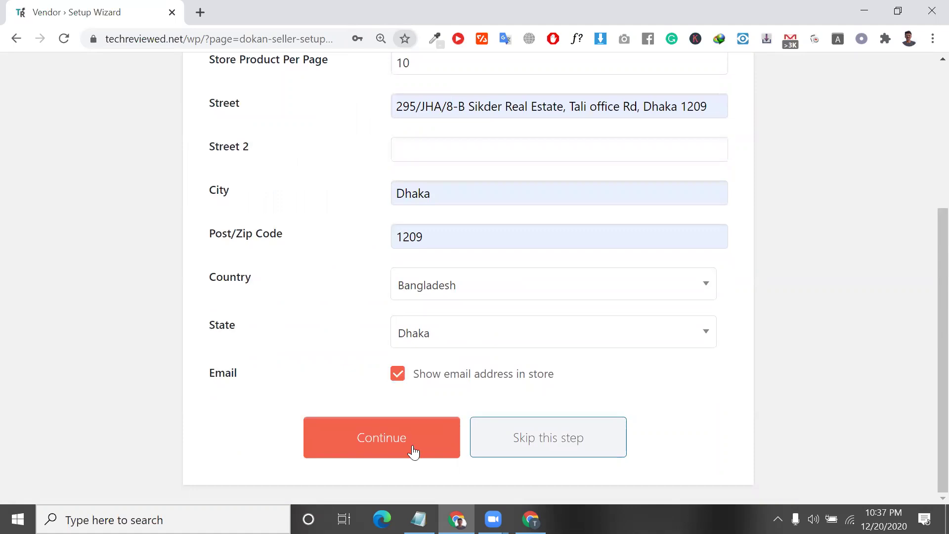
click(390, 438)
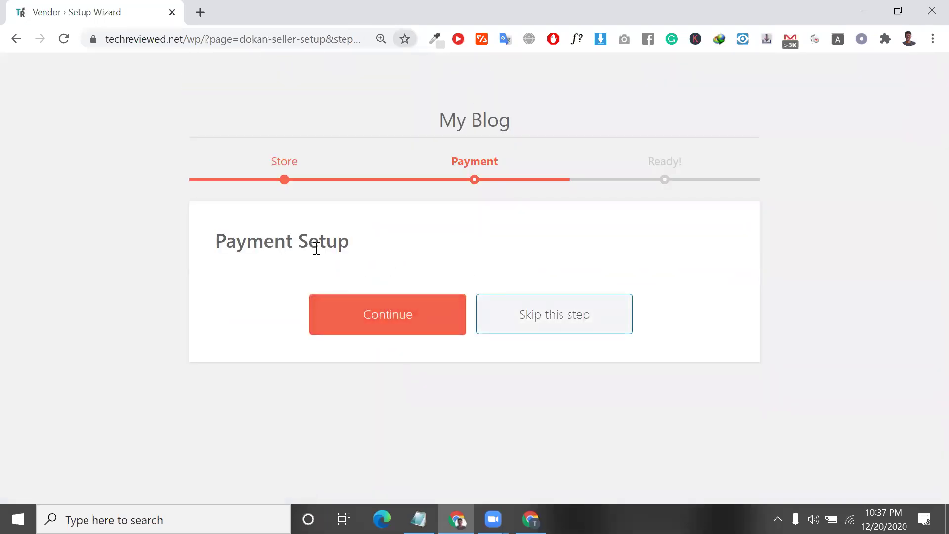
triple_click(317, 248)
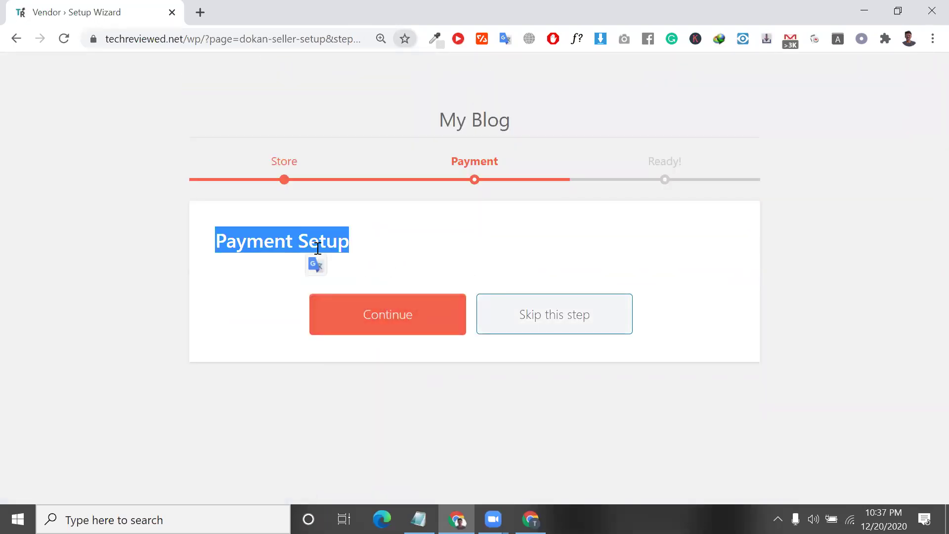
click(390, 315)
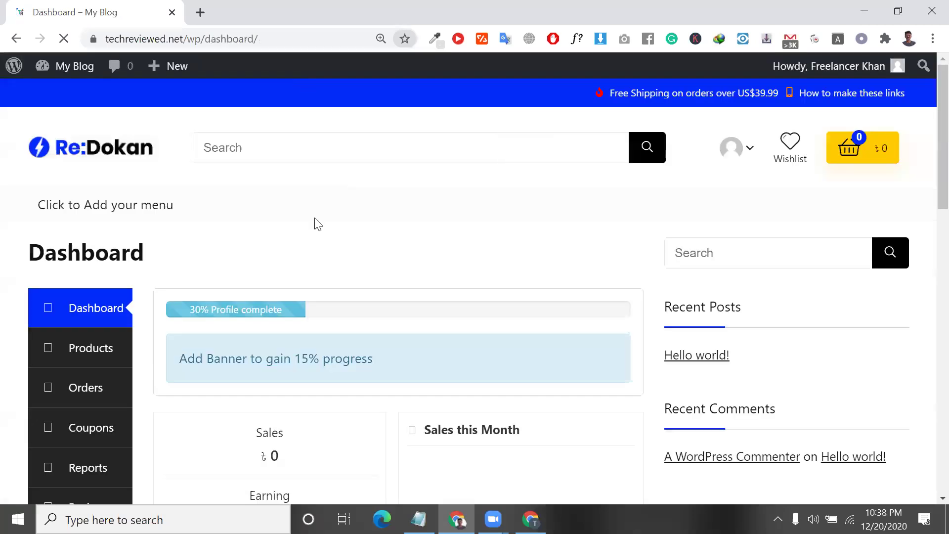
Step: Examine the new vendor's dashboard, including its navigation, sales figures, orders and monthly sales chart
scroll(208, 282, down, 2)
scroll(348, 262, down, 4)
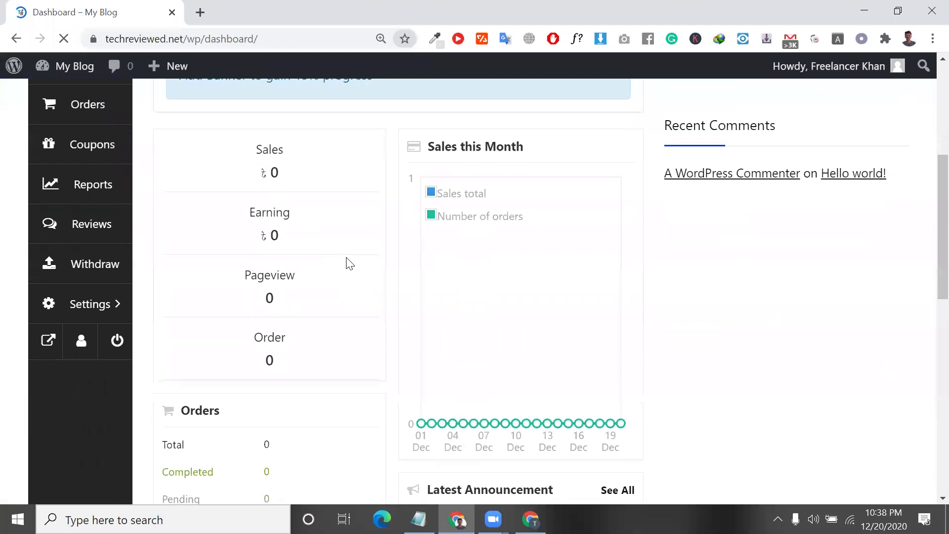
scroll(347, 262, up, 6)
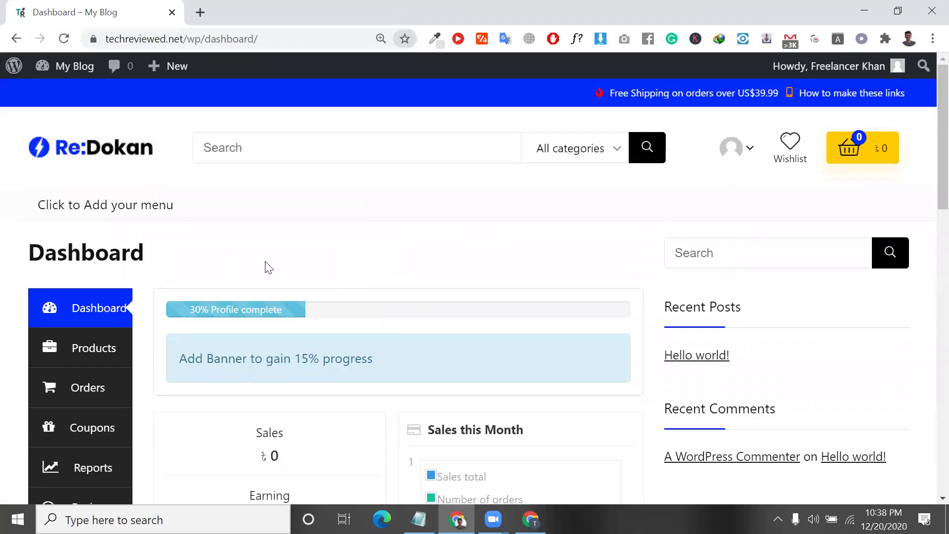
scroll(268, 267, down, 3)
scroll(265, 265, up, 2)
scroll(265, 265, down, 4)
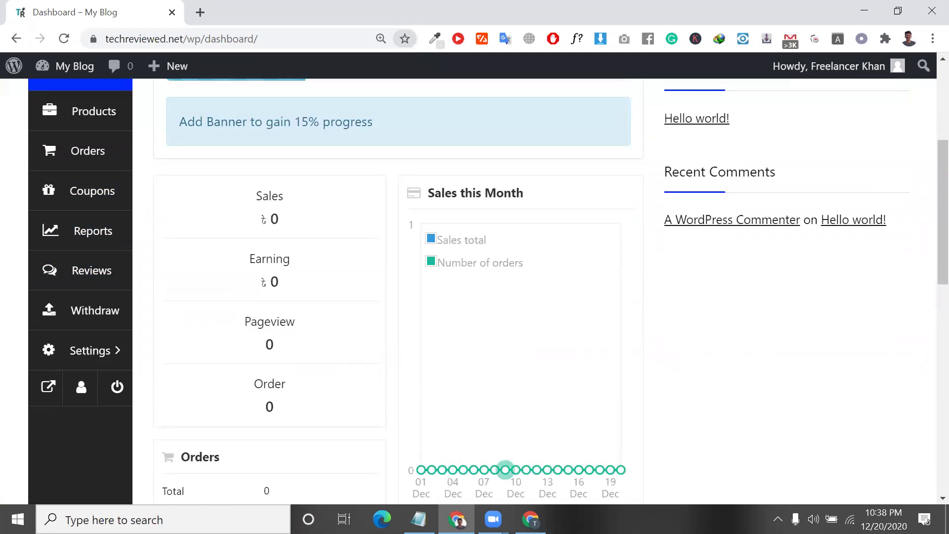
Step: Switch to the WordPress admin browser window and move the "Become a vendor" page to the trash
key(alt+Tab)
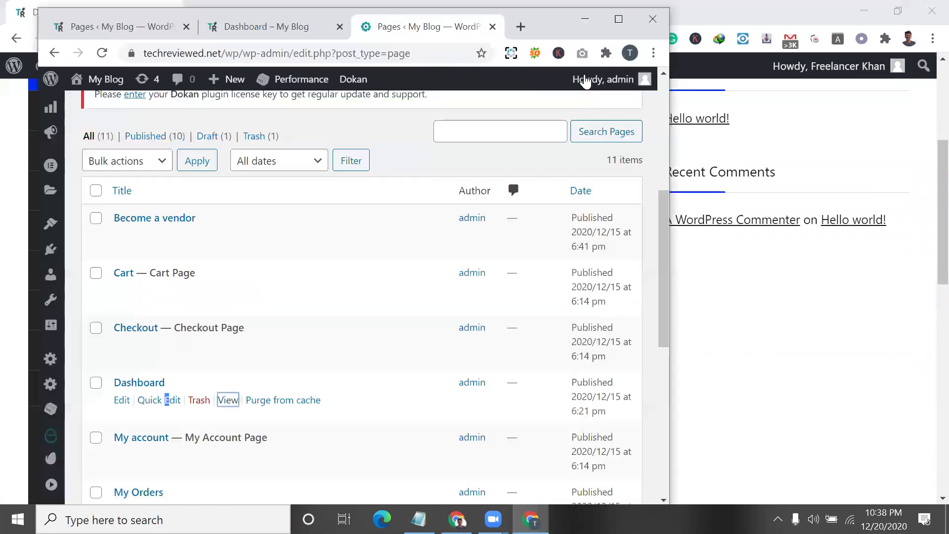
click(619, 21)
scroll(367, 282, down, 2)
scroll(367, 285, up, 1)
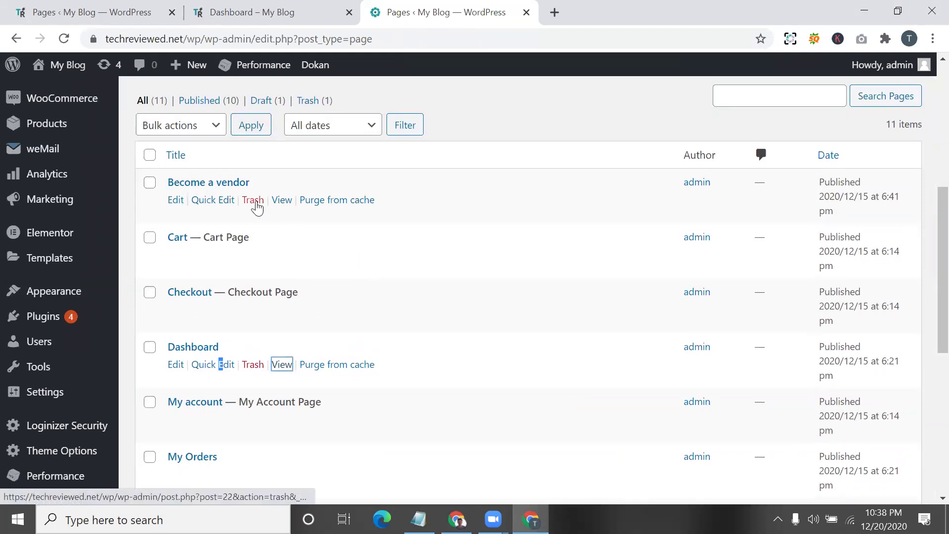
click(255, 204)
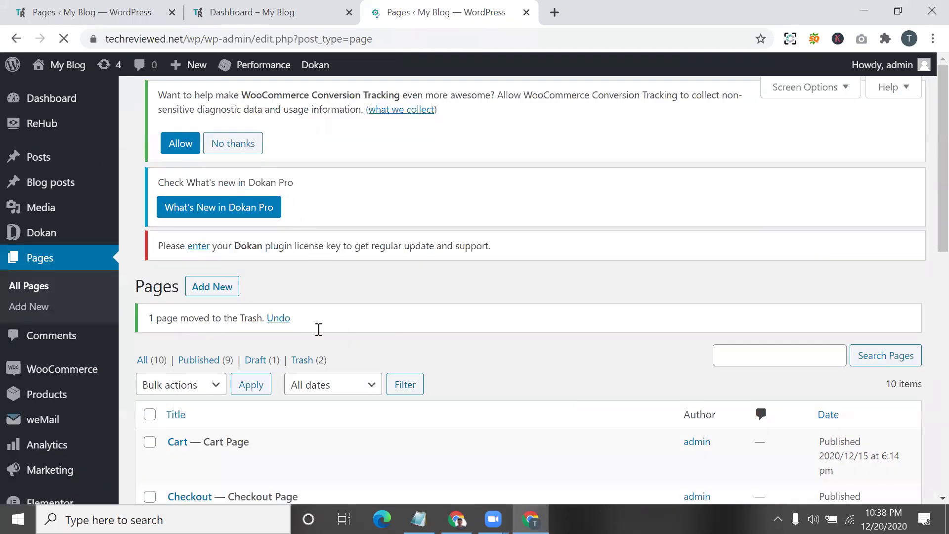
Step: Review the remaining pages in the list, paying attention to the My account page entry
scroll(319, 334, down, 7)
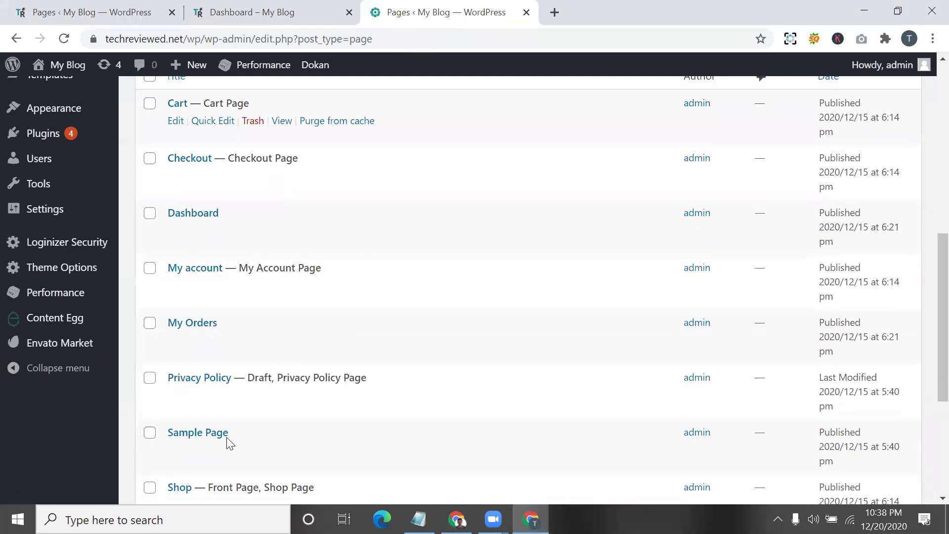
scroll(218, 415, down, 1)
scroll(208, 290, down, 3)
scroll(216, 173, up, 3)
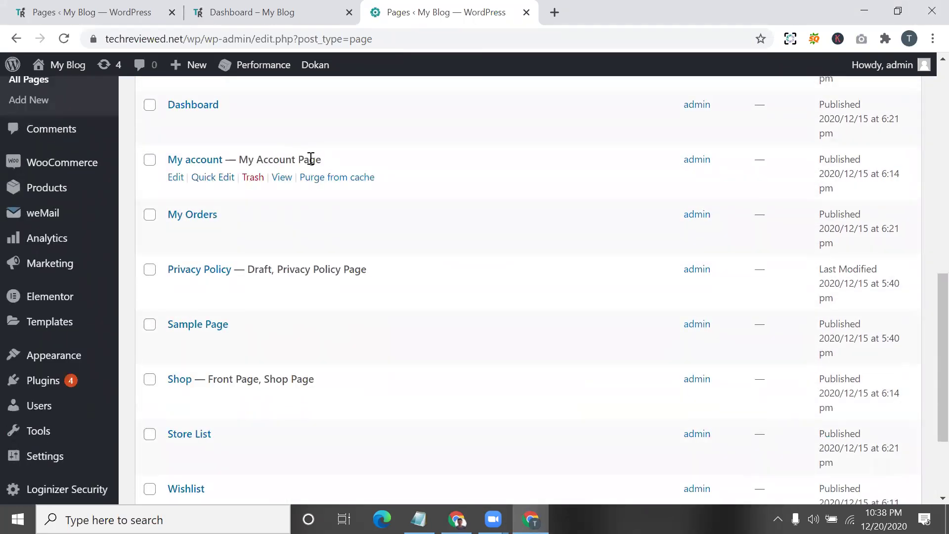
triple_click(310, 158)
scroll(94, 297, down, 1)
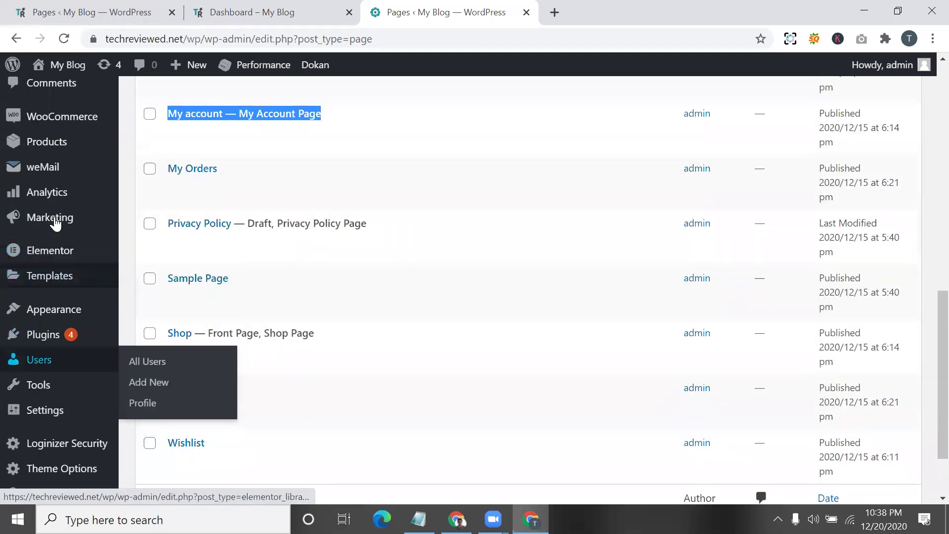
Step: Open the WooCommerce settings in a new browser tab and switch to it
mouse_move(70, 123)
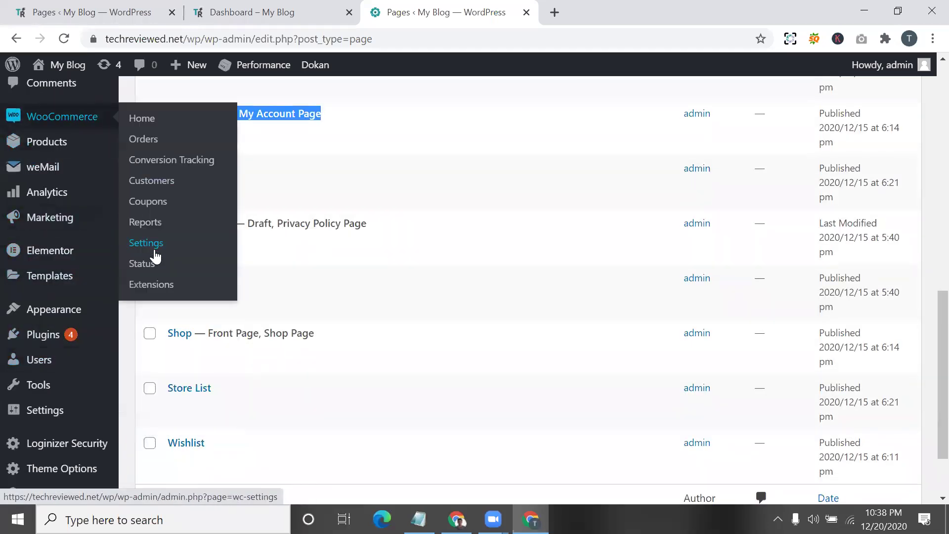
right_click(155, 250)
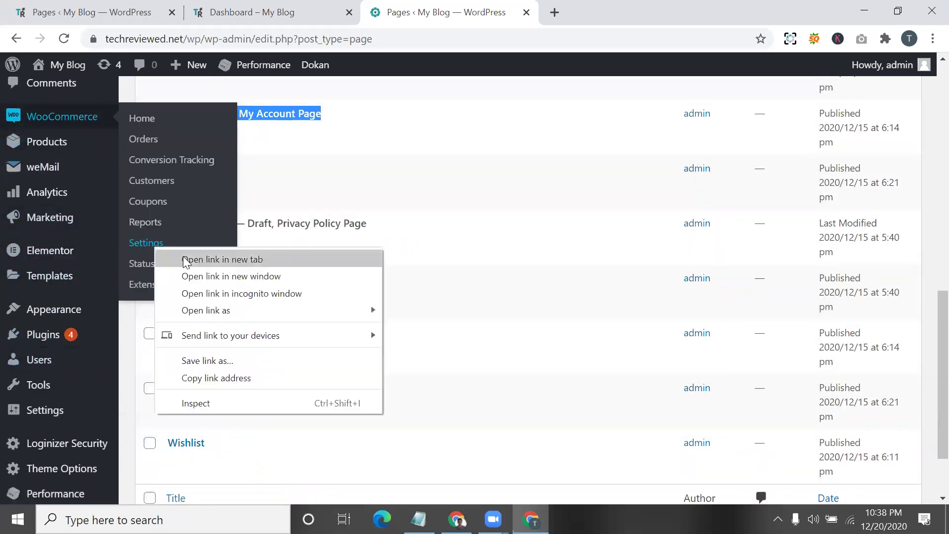
click(186, 259)
click(611, 7)
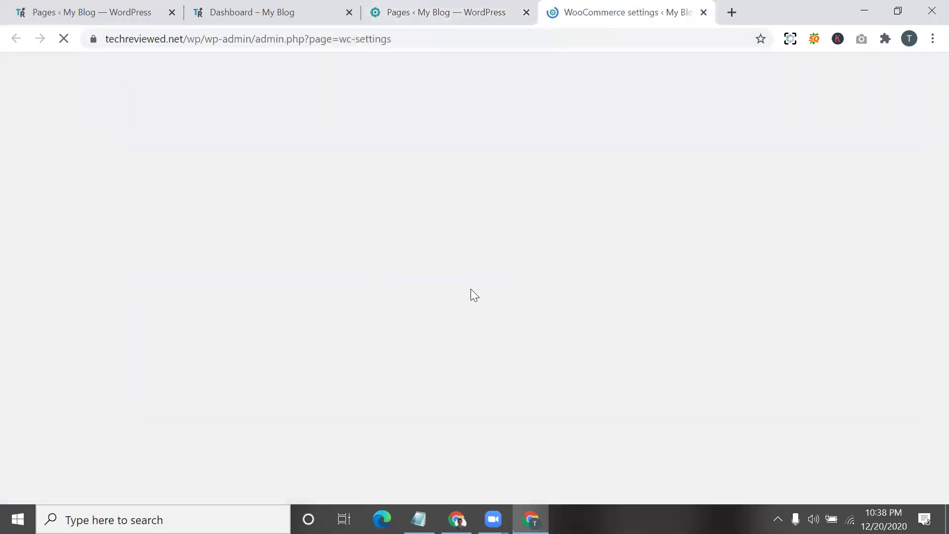
click(478, 5)
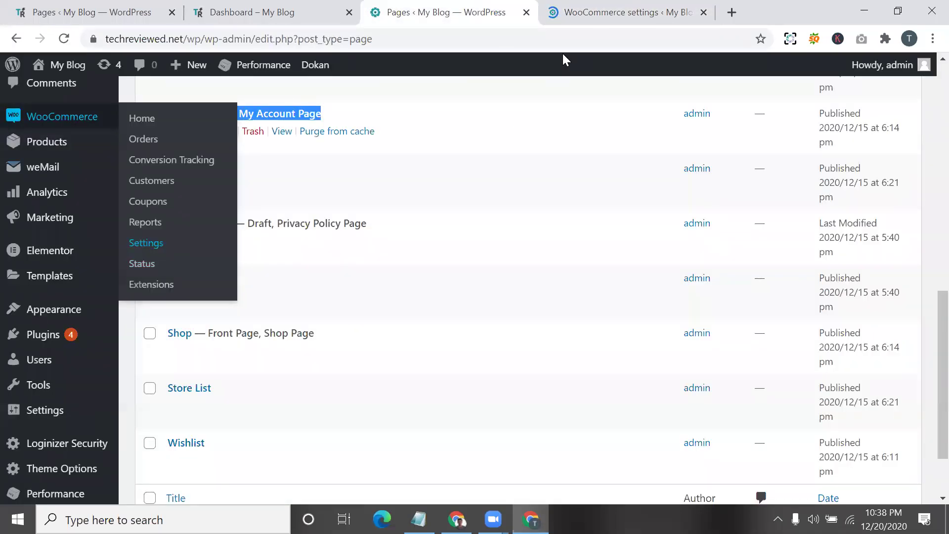
click(581, 17)
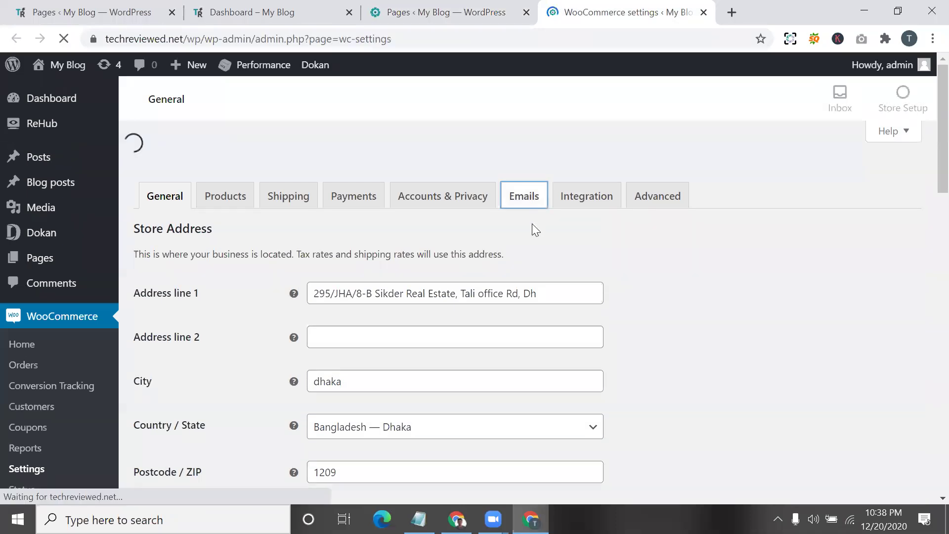
Step: Browse the WooCommerce Emails settings, open Accounts & Privacy and examine its account creation and privacy options
scroll(532, 223, down, 5)
scroll(532, 223, down, 7)
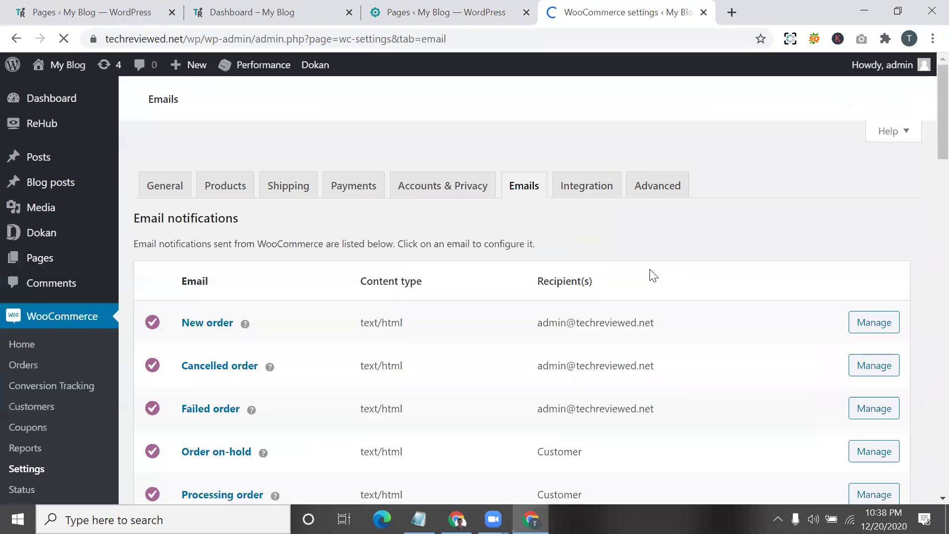
click(444, 165)
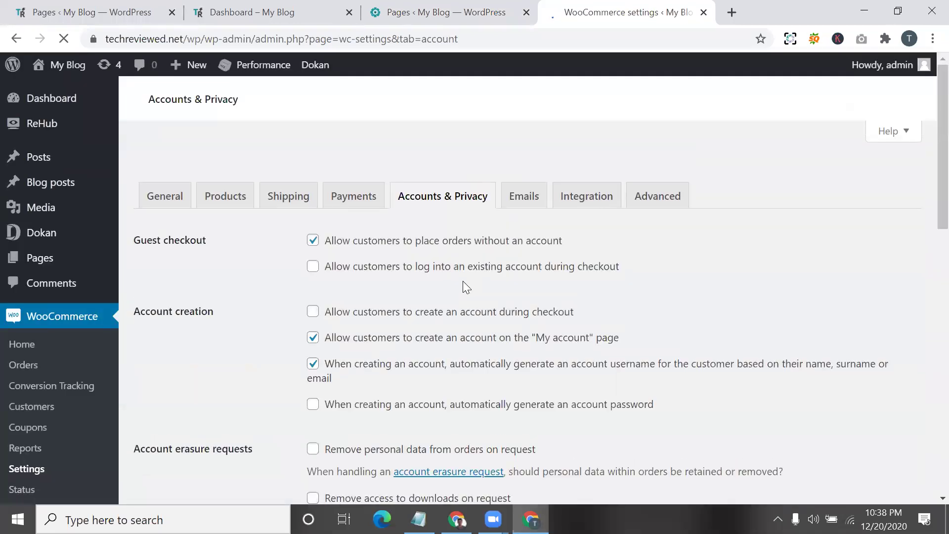
scroll(463, 281, down, 4)
scroll(463, 281, down, 4)
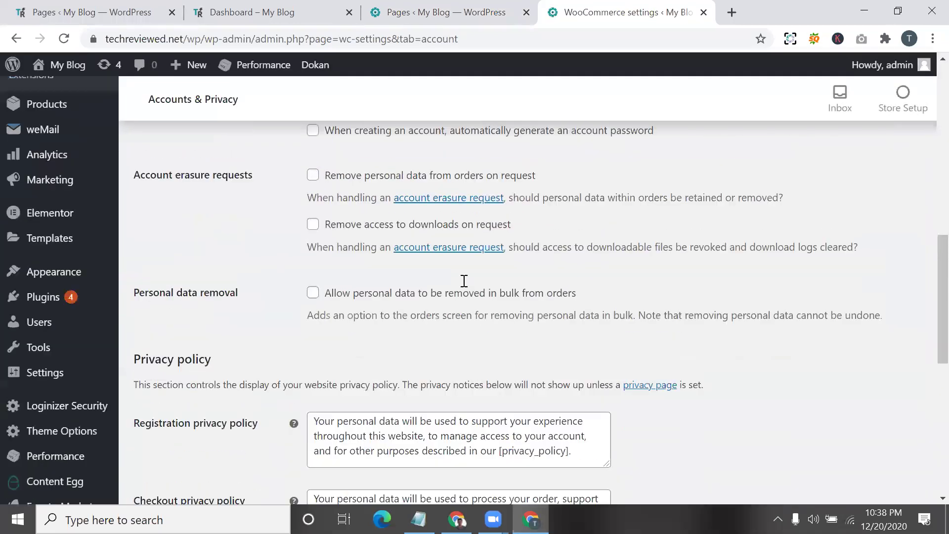
Step: Open the WooCommerce Advanced settings and check the My account page assignment, keeping "My account" selected
scroll(463, 282, down, 5)
scroll(463, 282, up, 15)
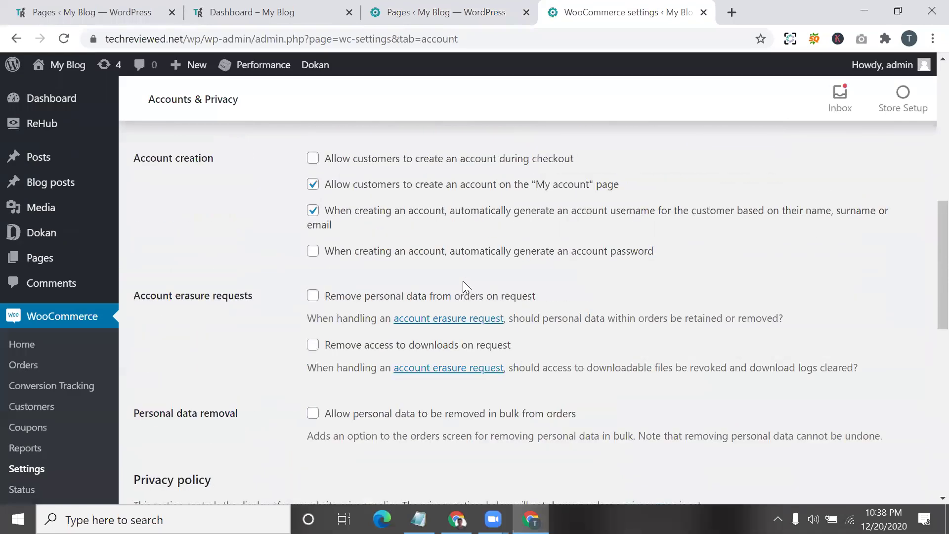
scroll(463, 284, up, 3)
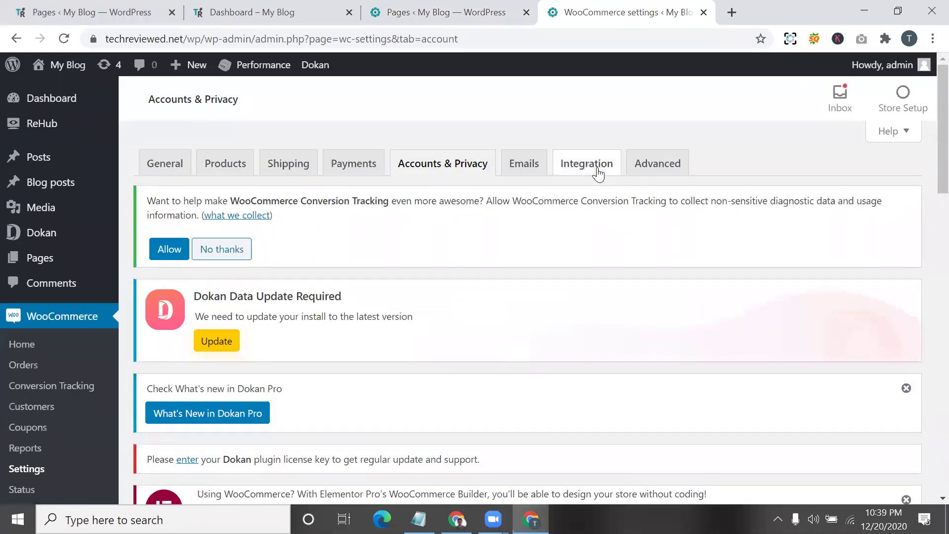
click(657, 170)
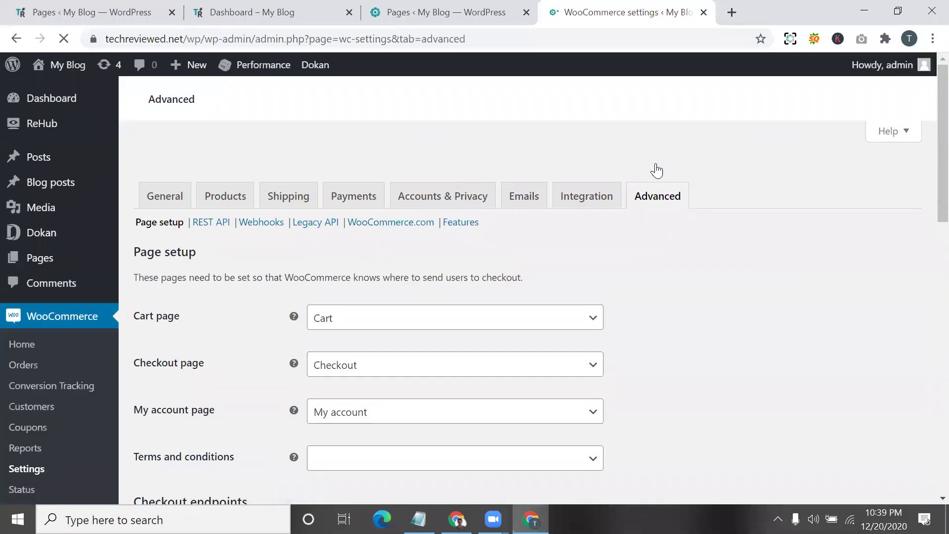
scroll(287, 278, down, 2)
scroll(320, 320, down, 8)
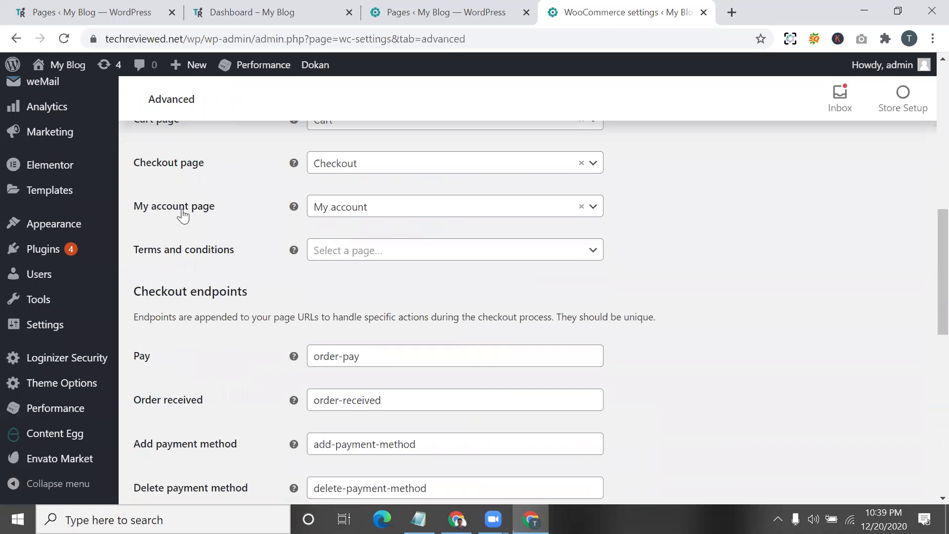
triple_click(182, 212)
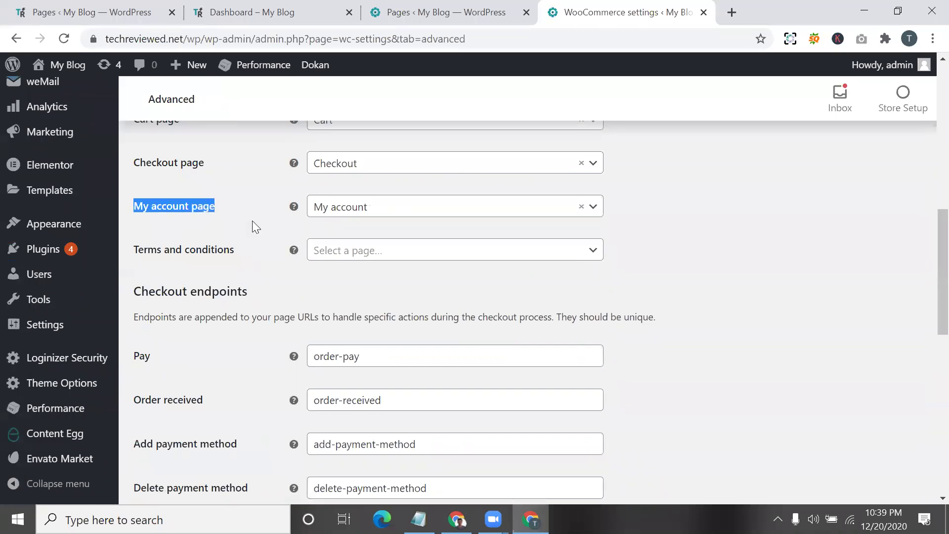
click(398, 208)
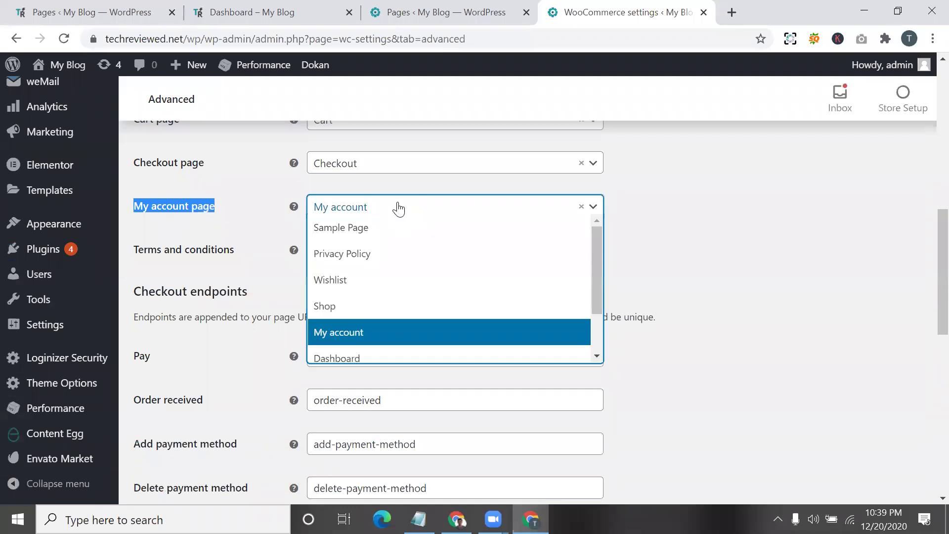
click(342, 335)
scroll(153, 203, up, 1)
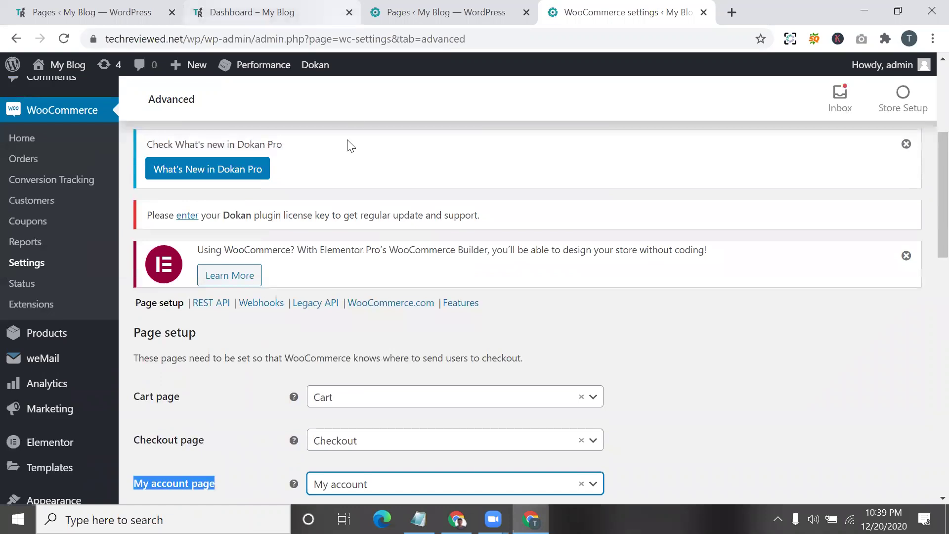
Step: Return to the Pages list, open its trash and restore the "Become a vendor" page
click(453, 10)
scroll(320, 336, up, 5)
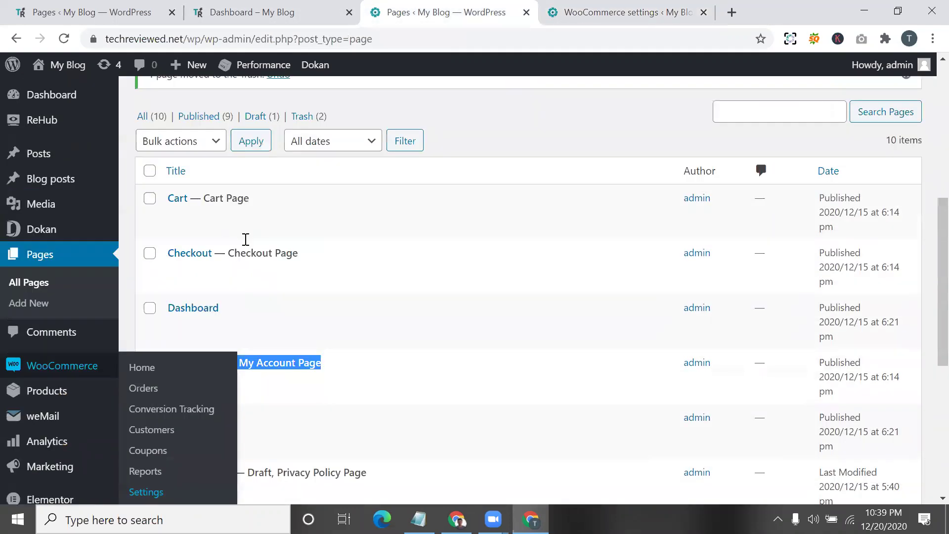
click(308, 117)
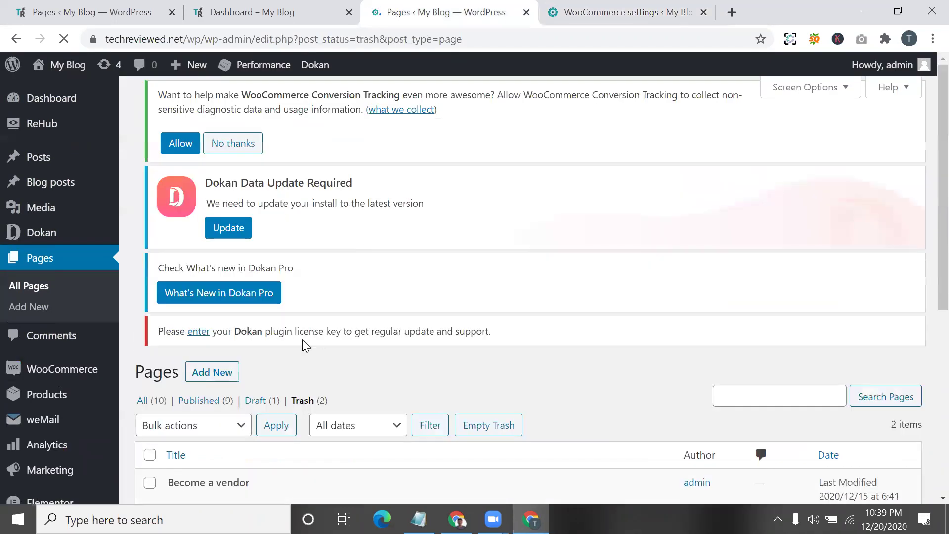
scroll(307, 347, down, 4)
click(188, 305)
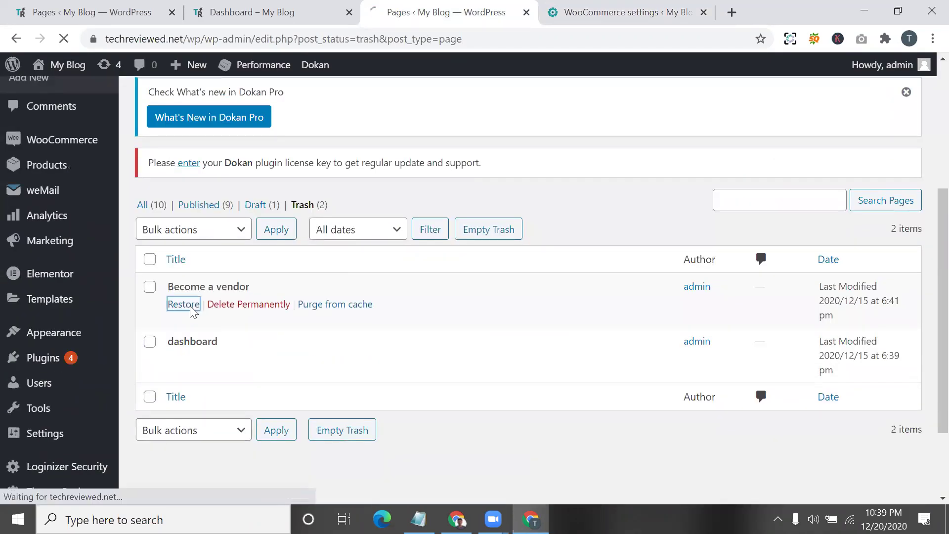
Step: Reload the WooCommerce Advanced settings, assign "Become a vendor" as the My account page and save the changes
click(617, 13)
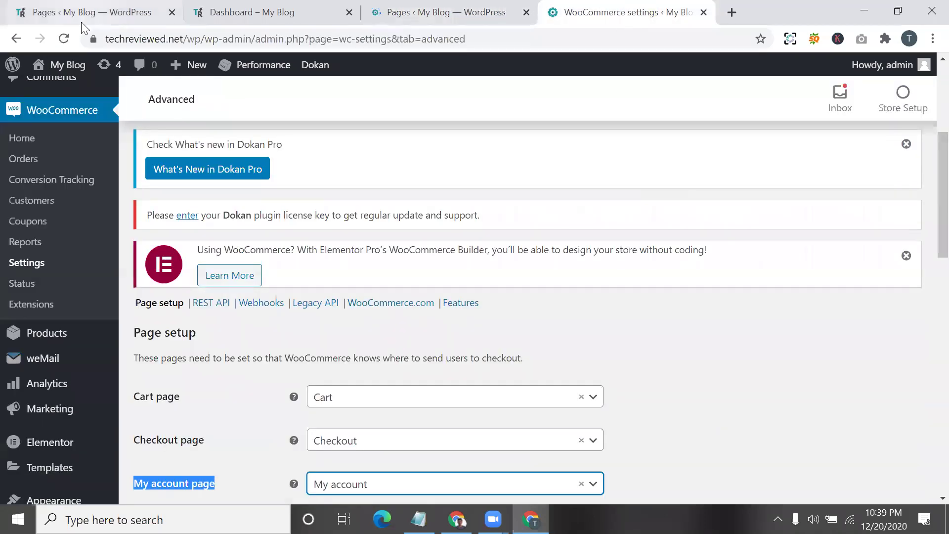
click(68, 39)
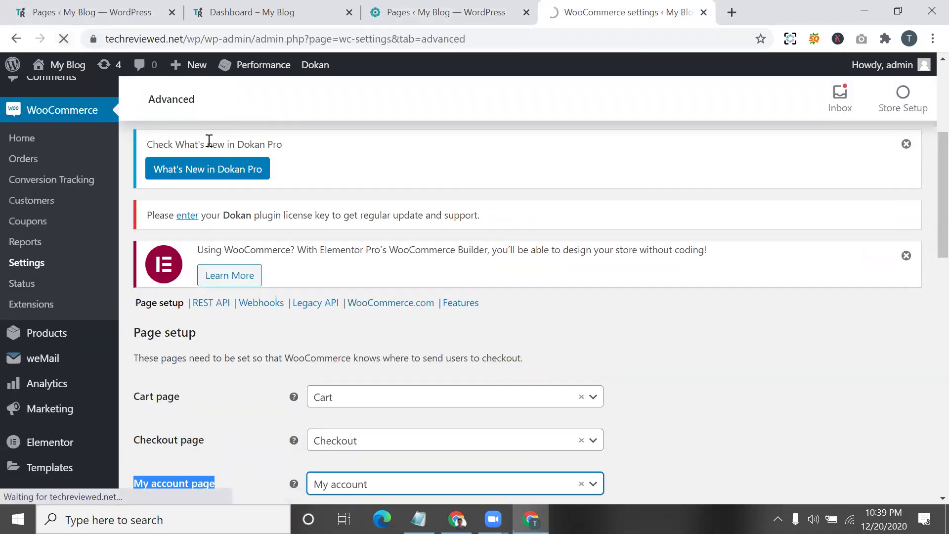
scroll(354, 310, down, 3)
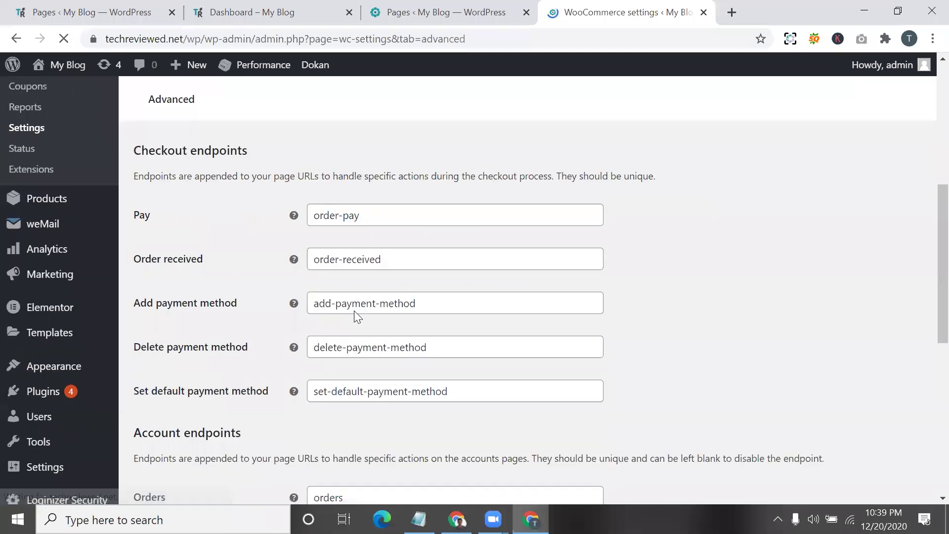
scroll(354, 310, down, 3)
scroll(377, 347, up, 2)
scroll(377, 348, up, 8)
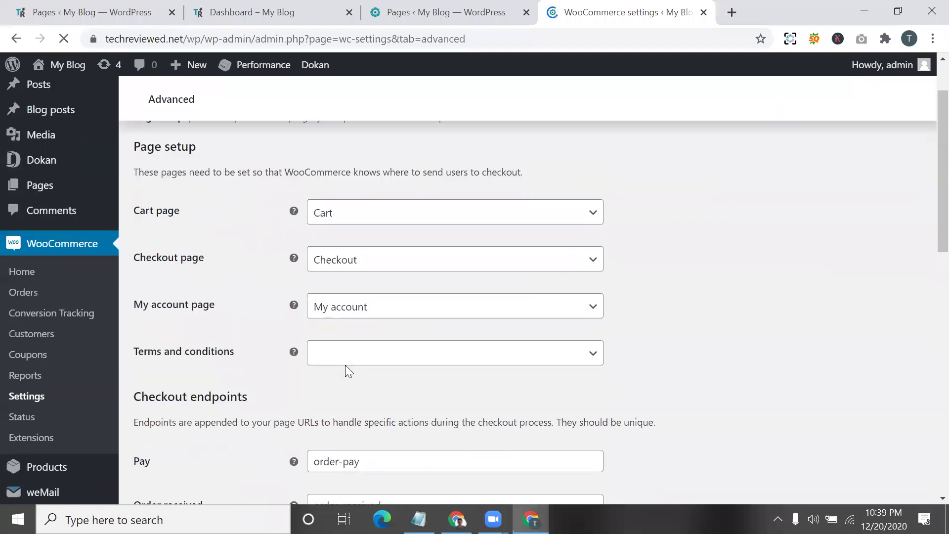
scroll(362, 242, down, 10)
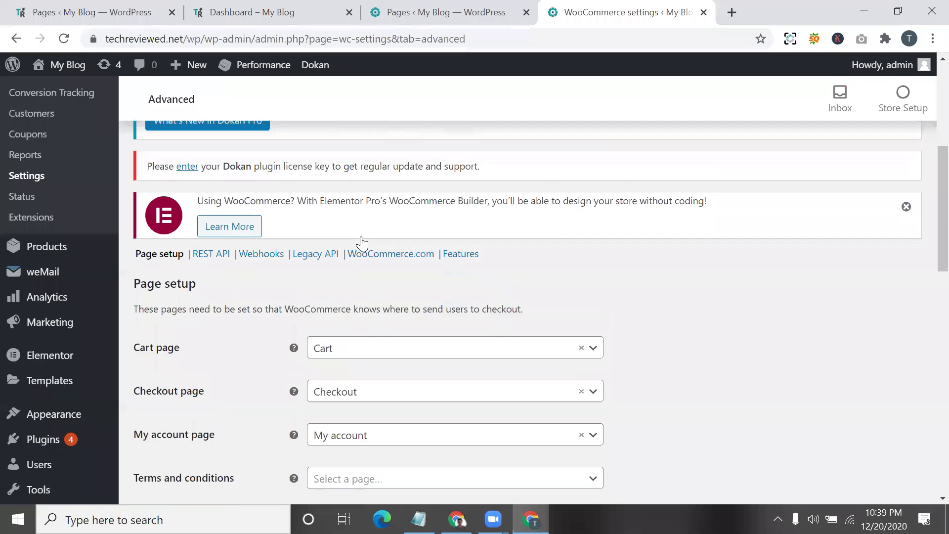
click(384, 234)
scroll(384, 378, down, 2)
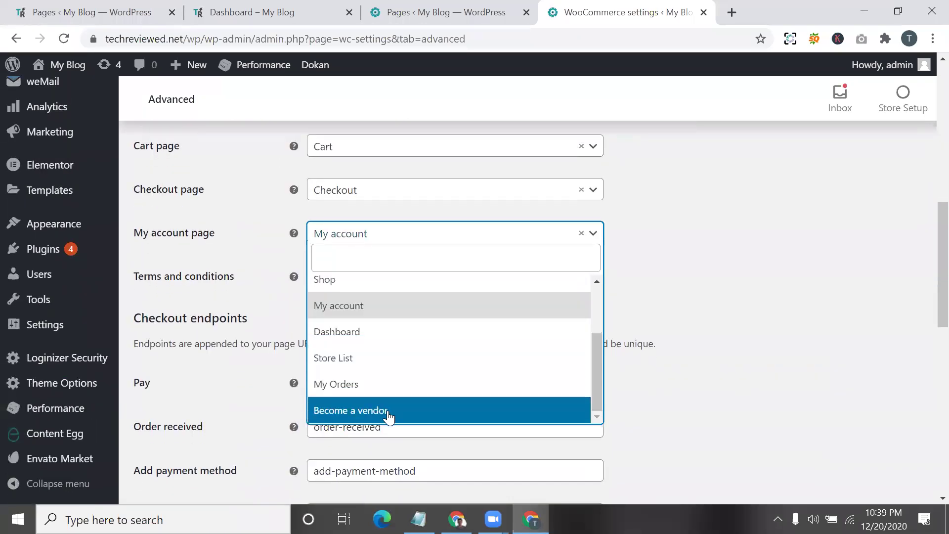
click(389, 415)
scroll(388, 417, down, 10)
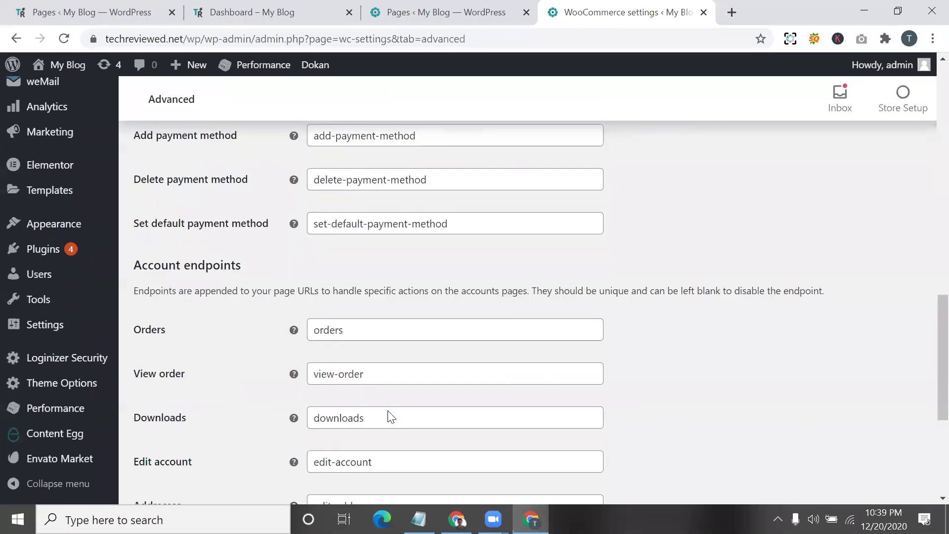
click(179, 430)
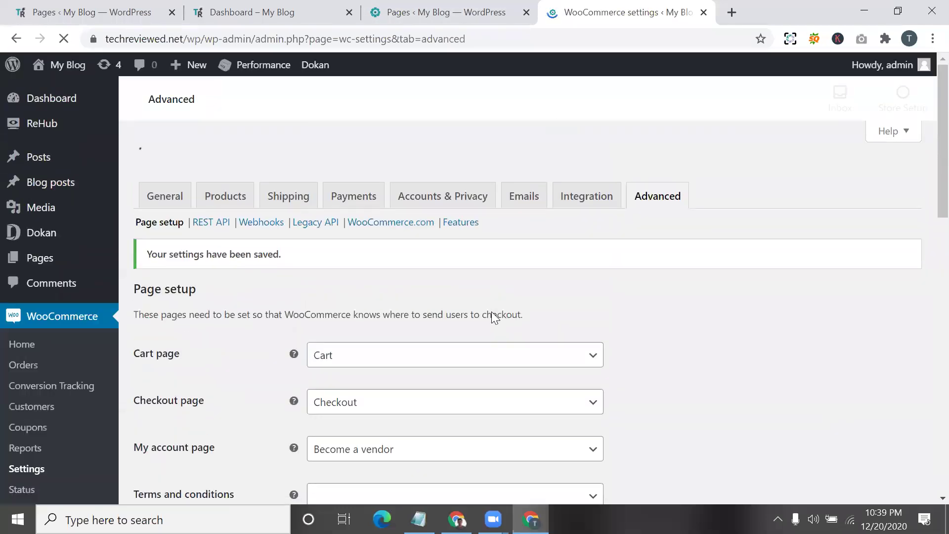
Step: Set the My account page back to "My account" in the WooCommerce page setup and save the changes
scroll(492, 309, down, 9)
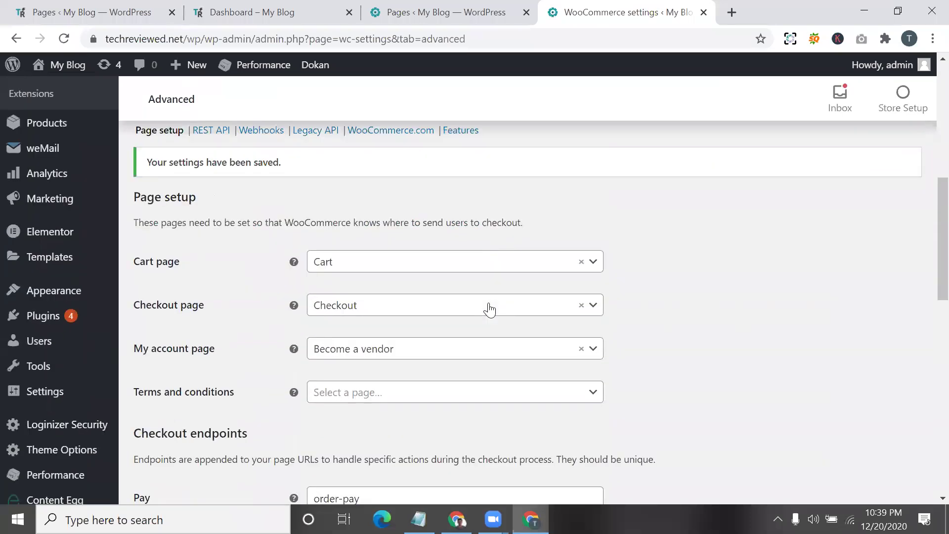
click(415, 302)
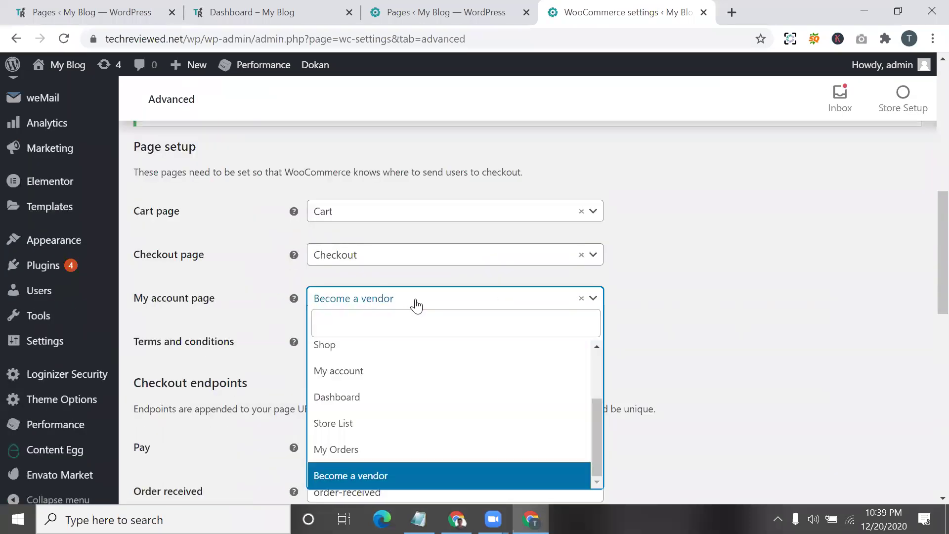
click(340, 375)
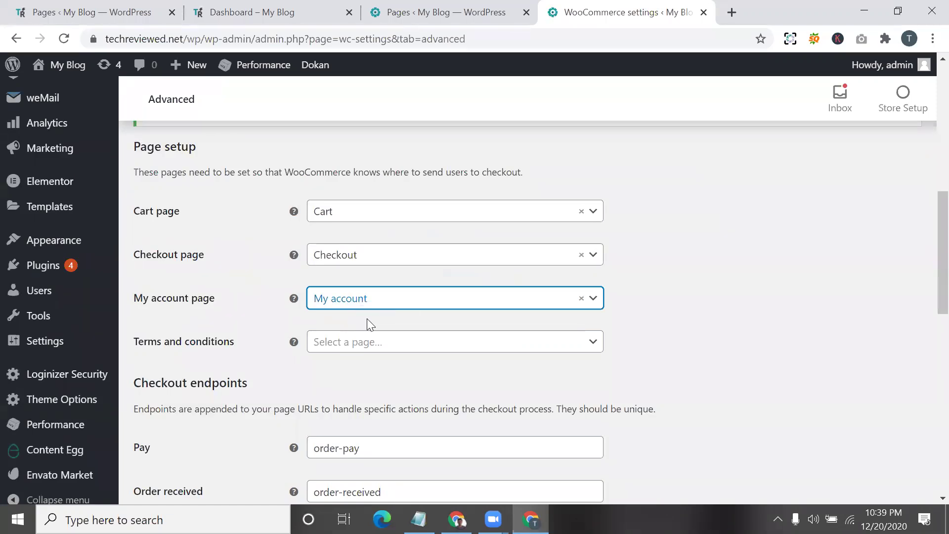
scroll(238, 413, down, 12)
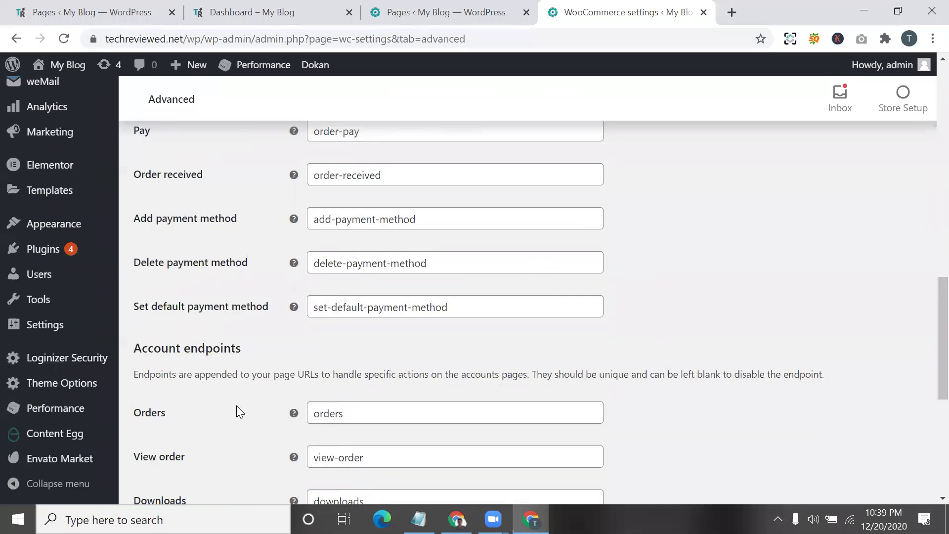
click(180, 432)
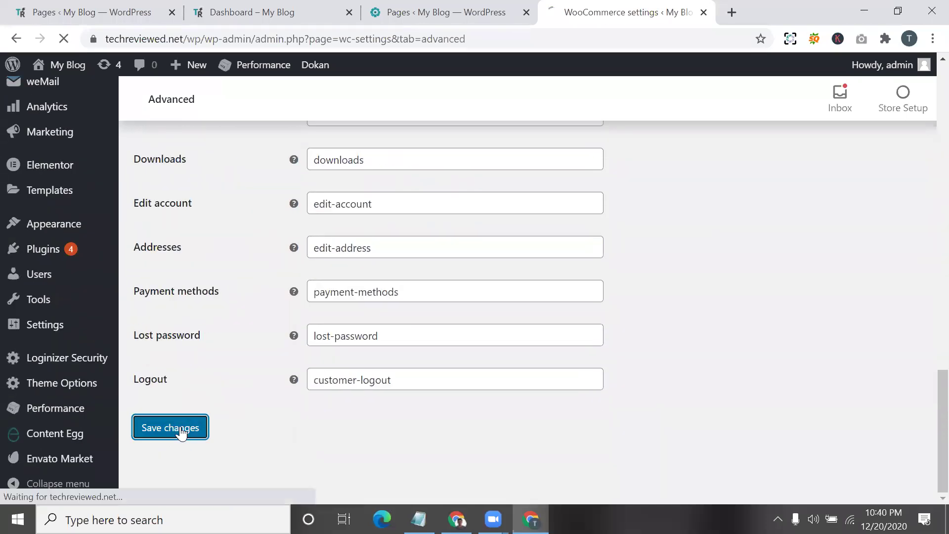
Step: Go back to the Pages list and show all pages to review the Become a vendor and My account entries
click(396, 12)
scroll(228, 262, down, 6)
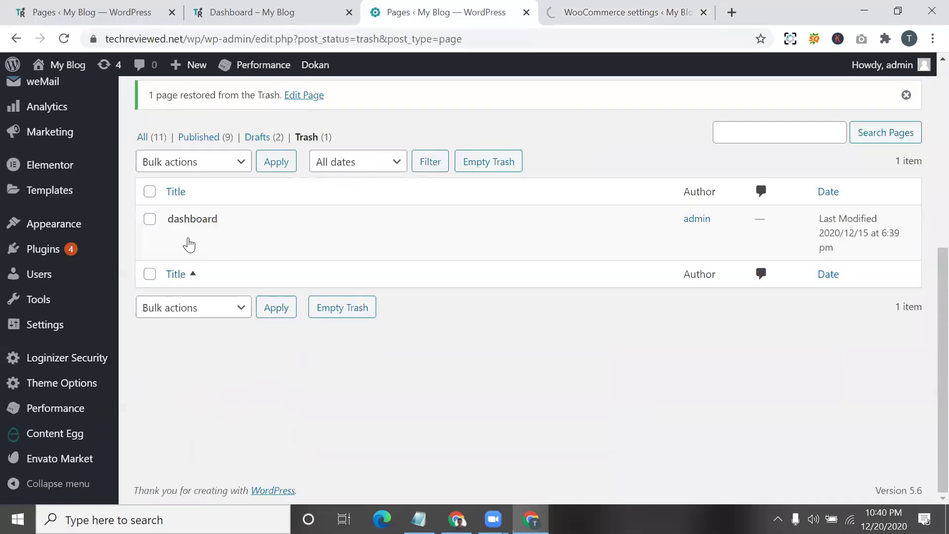
click(156, 142)
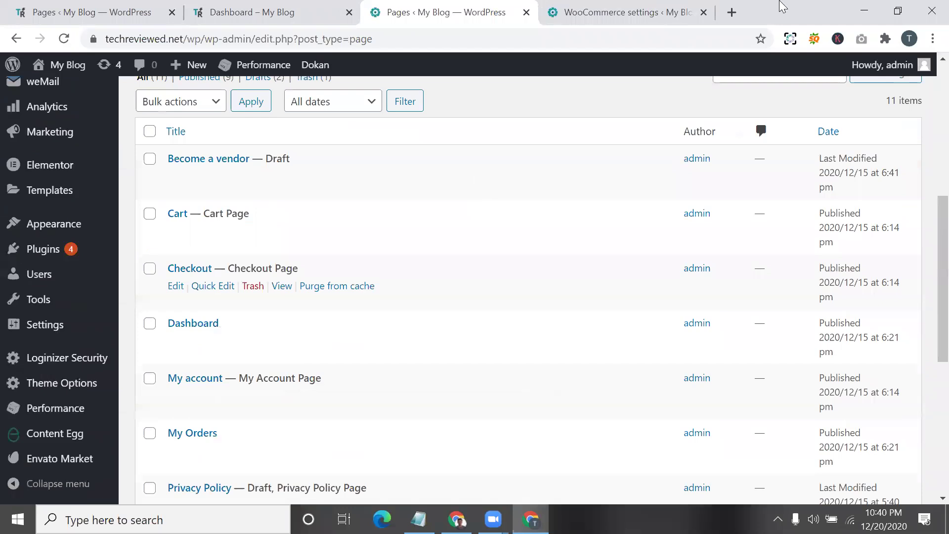
Step: Switch to the vendor's browser window and look over the Dokan dashboard, including its navigation menu and summary sections
click(865, 10)
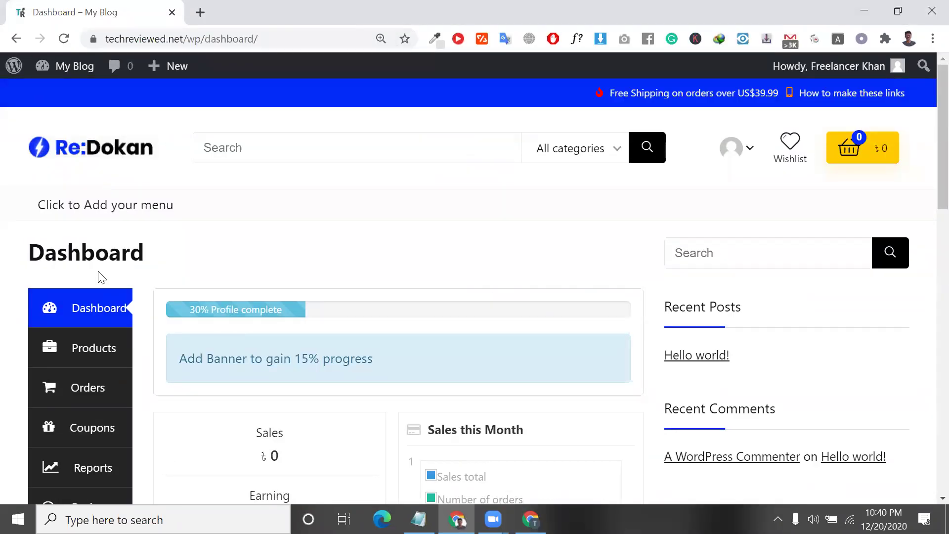
scroll(97, 276, down, 3)
scroll(204, 282, down, 1)
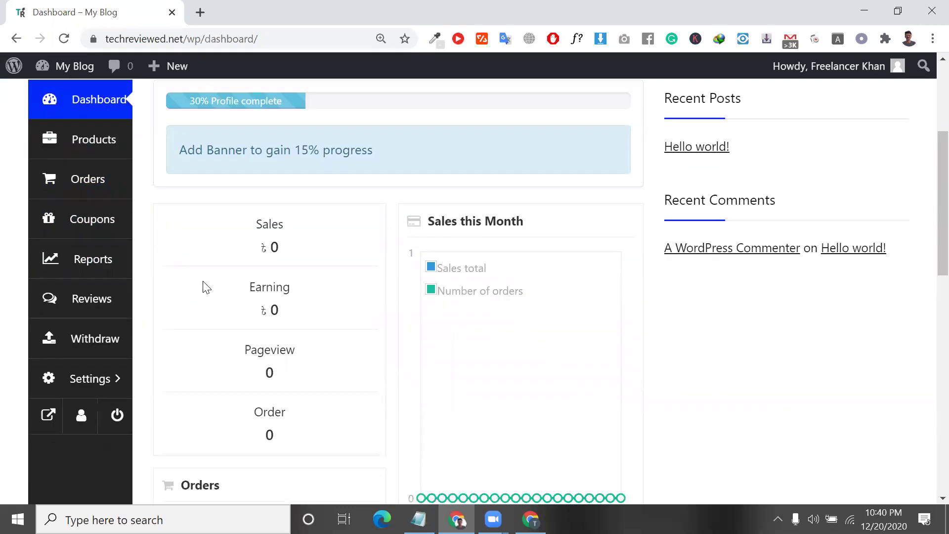
scroll(204, 282, up, 1)
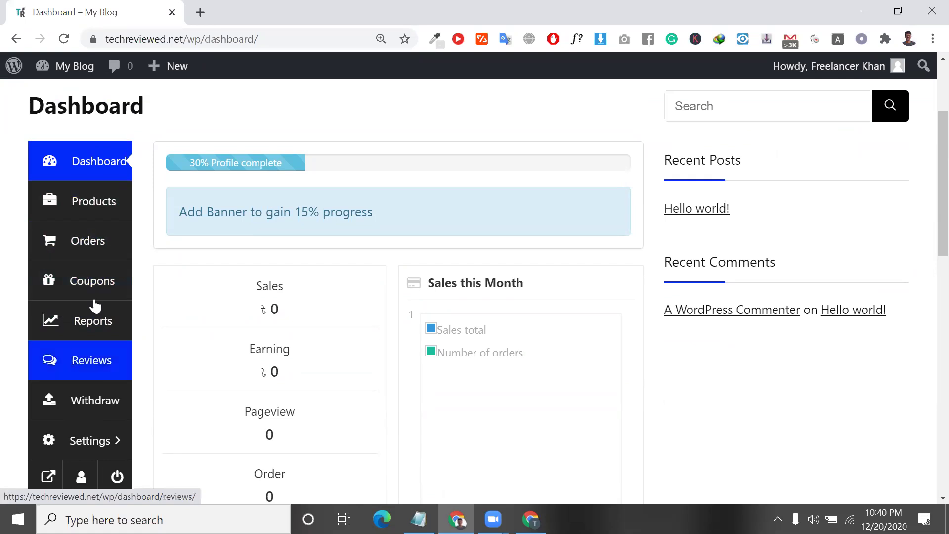
scroll(89, 418, down, 4)
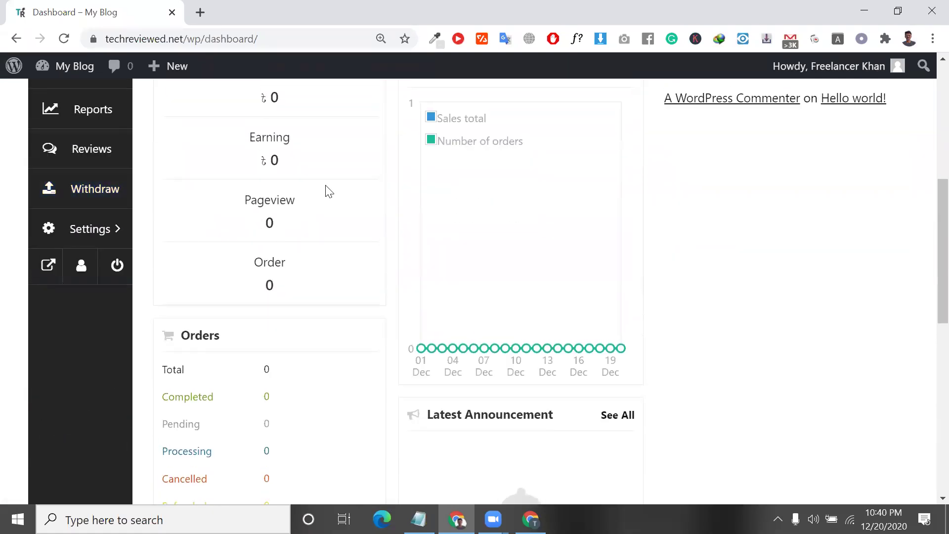
scroll(261, 288, up, 6)
scroll(262, 293, down, 4)
scroll(262, 293, up, 5)
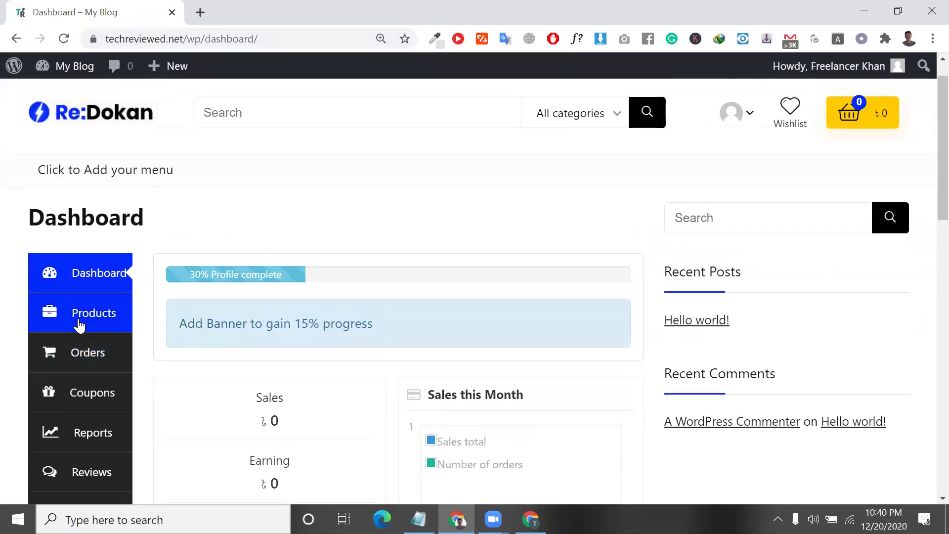
scroll(320, 342, down, 2)
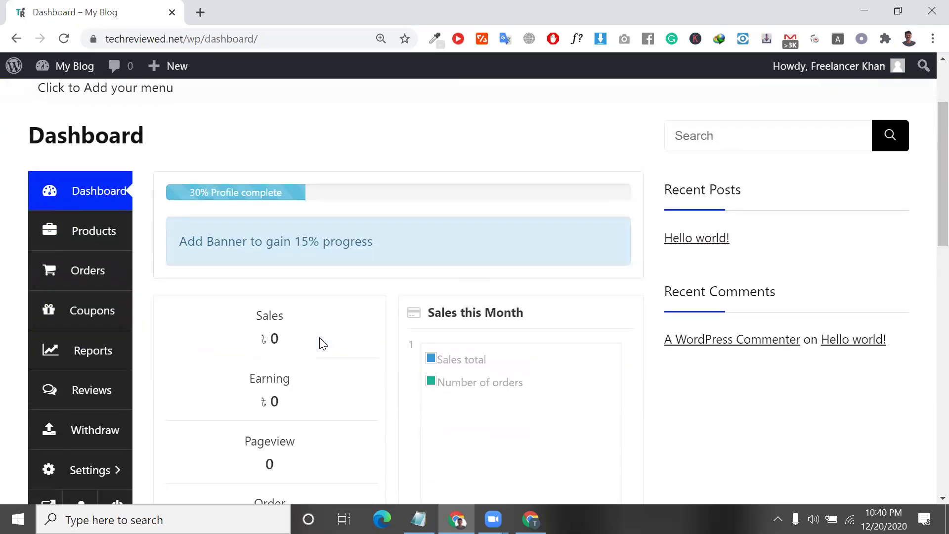
Step: Examine the vendor dashboard's Sales, Earning, Pageview and Order figures and the Orders breakdown below them
drag(291, 334, 253, 322)
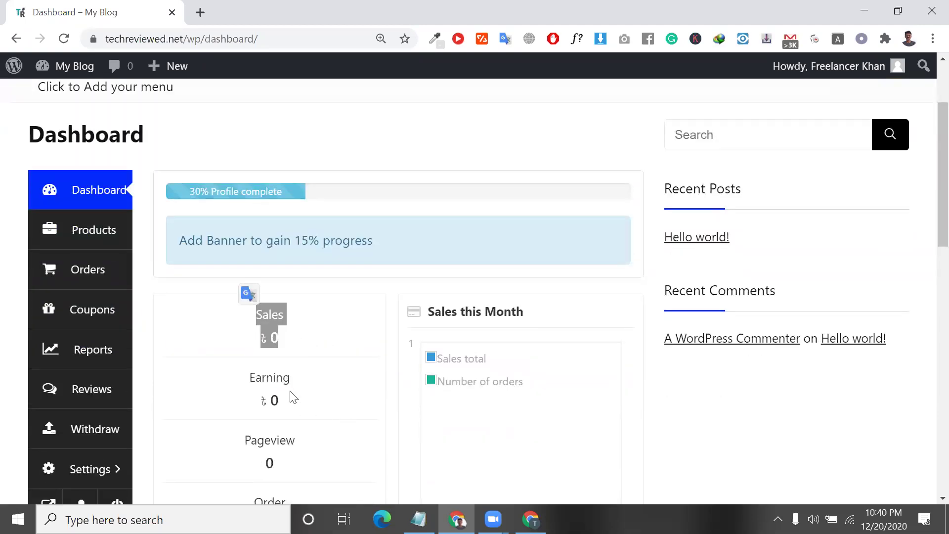
drag(291, 396, 224, 372)
drag(296, 468, 244, 437)
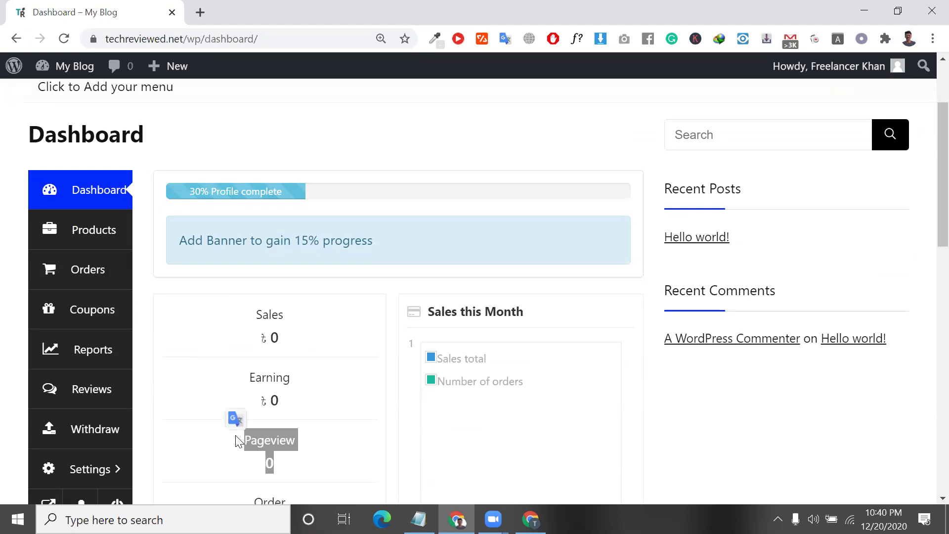
scroll(277, 445, down, 3)
click(290, 377)
drag(287, 371, 251, 354)
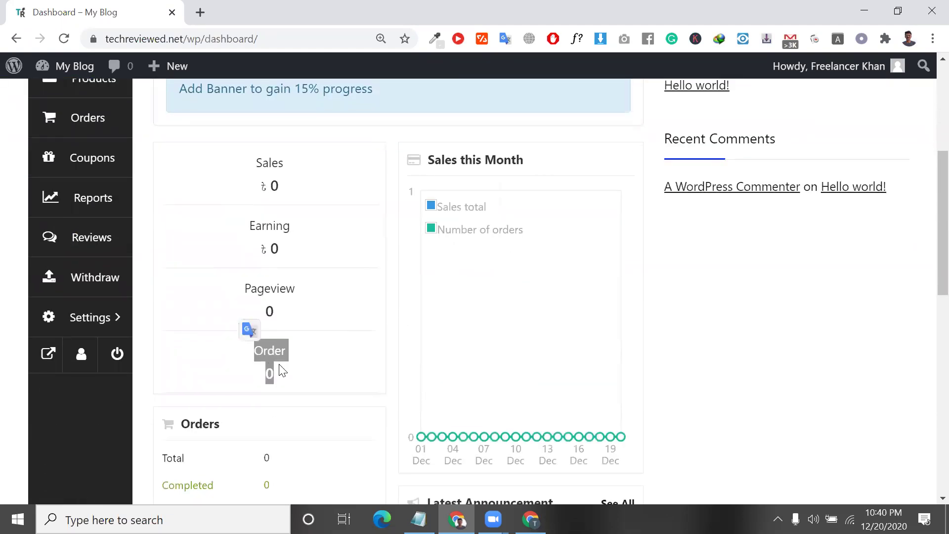
double_click(286, 375)
scroll(288, 376, down, 5)
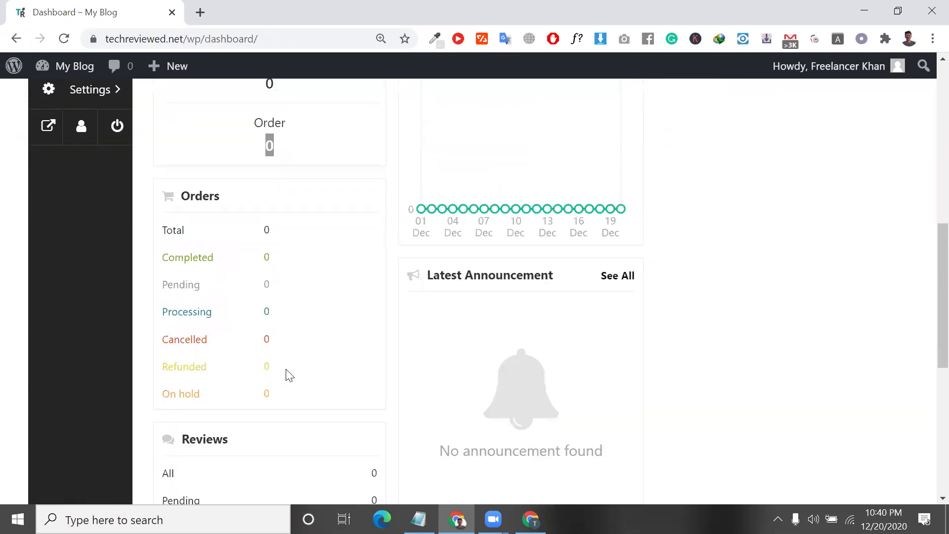
Step: Examine the Reviews and Products summaries further down the vendor dashboard
scroll(290, 375, down, 4)
drag(162, 286, 259, 318)
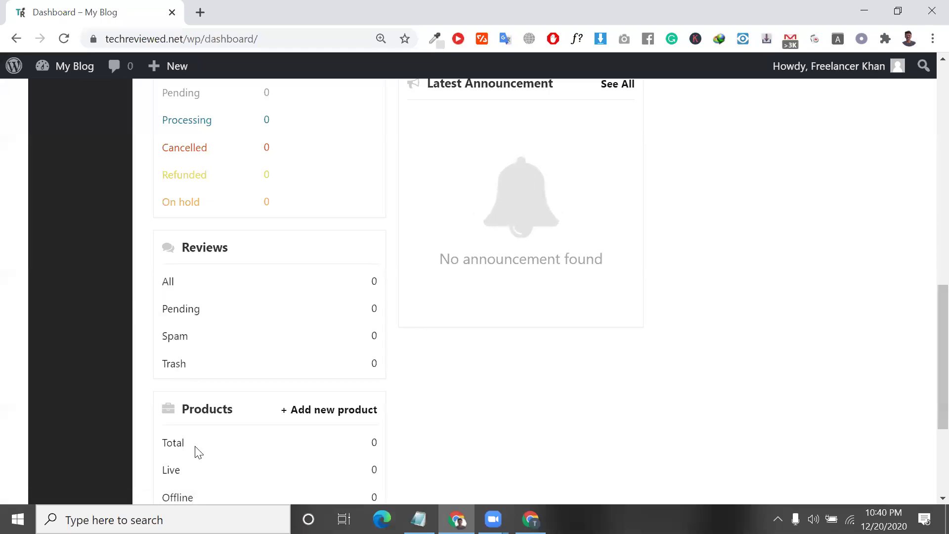
scroll(198, 452, down, 4)
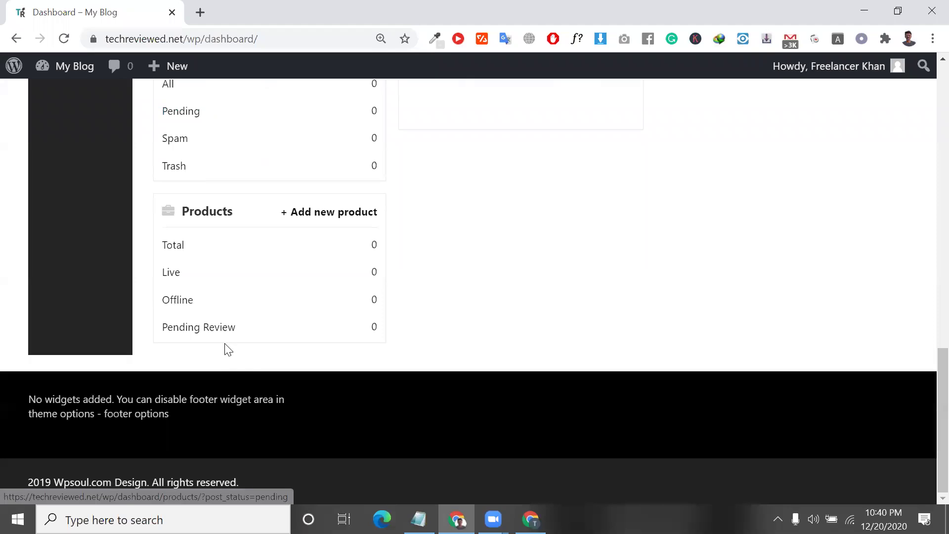
Step: Open the vendor's Products page and view its product list
scroll(227, 346, up, 15)
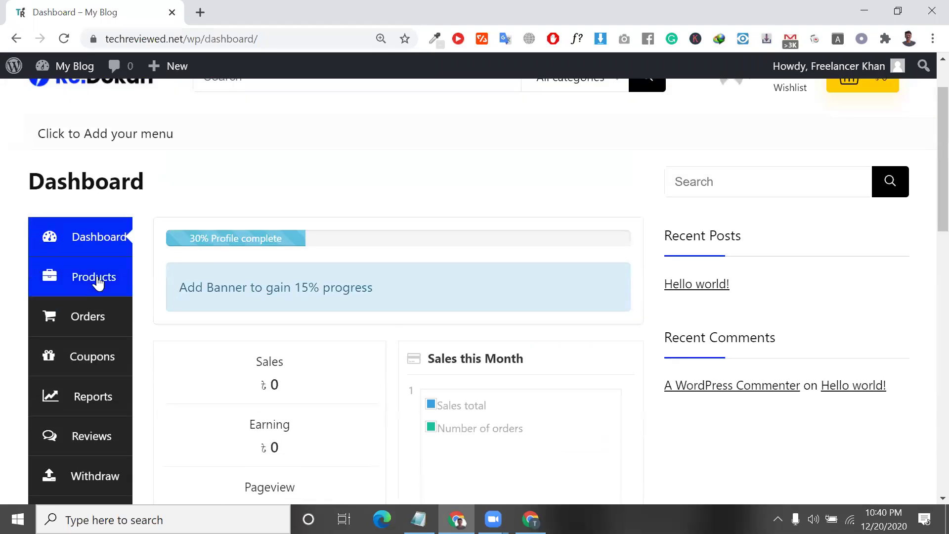
click(98, 283)
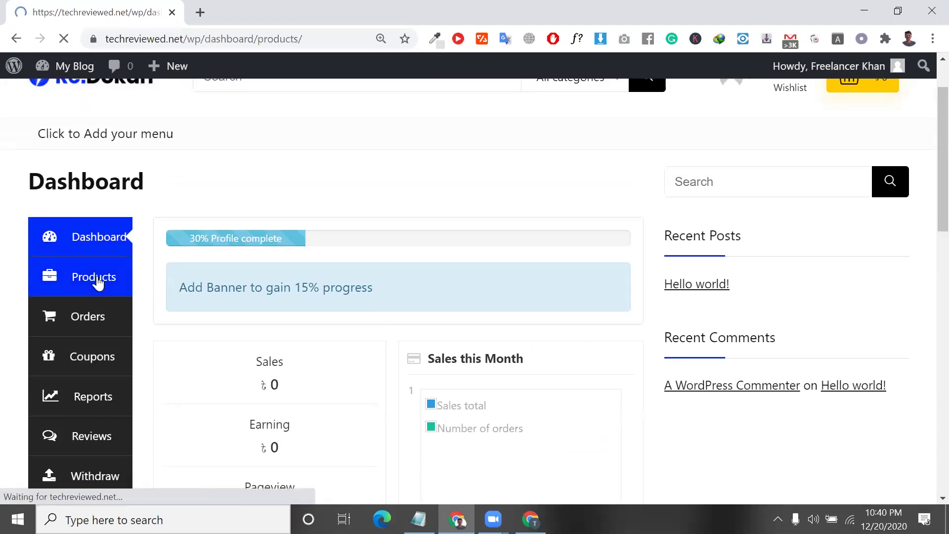
scroll(332, 339, down, 3)
scroll(336, 340, down, 1)
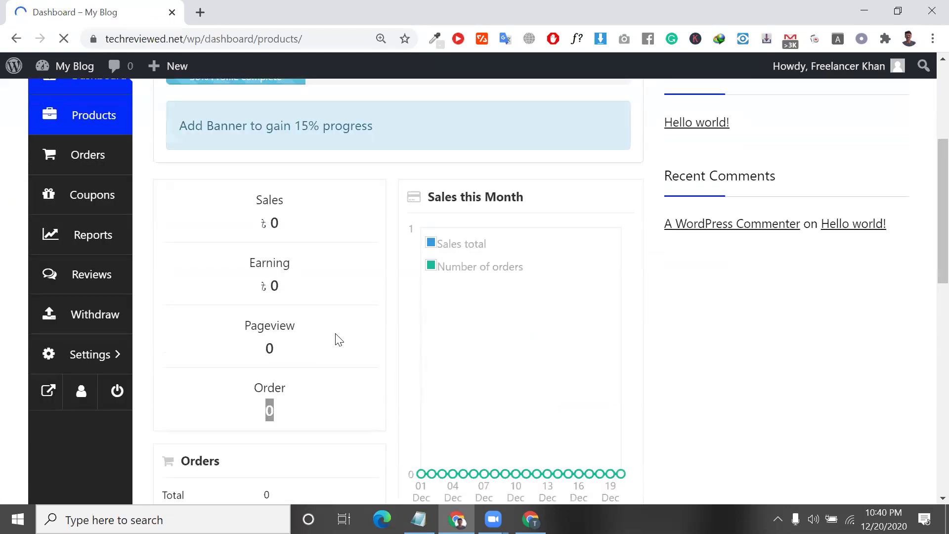
scroll(336, 339, down, 4)
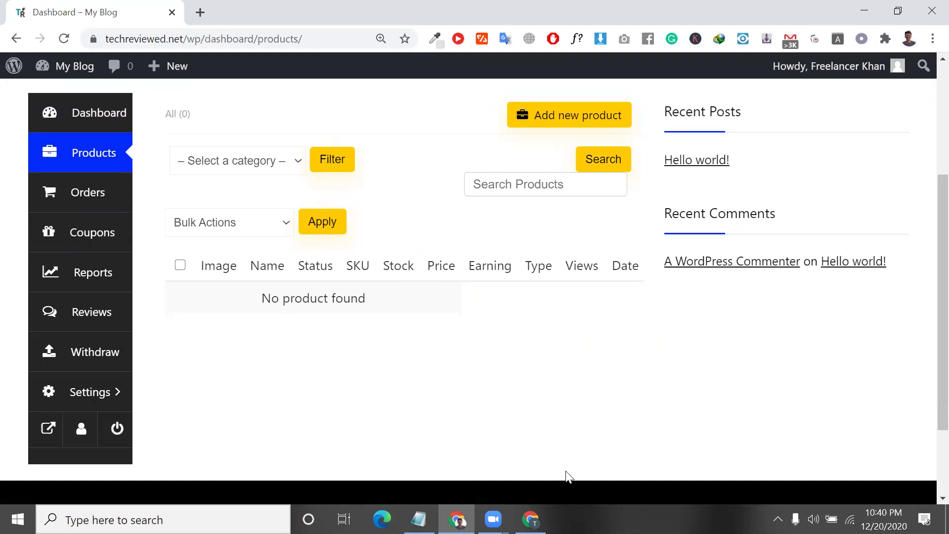
Step: Switch to the admin's browser window to look over the Pages list, and return to the vendor's Products page
key(alt+Tab)
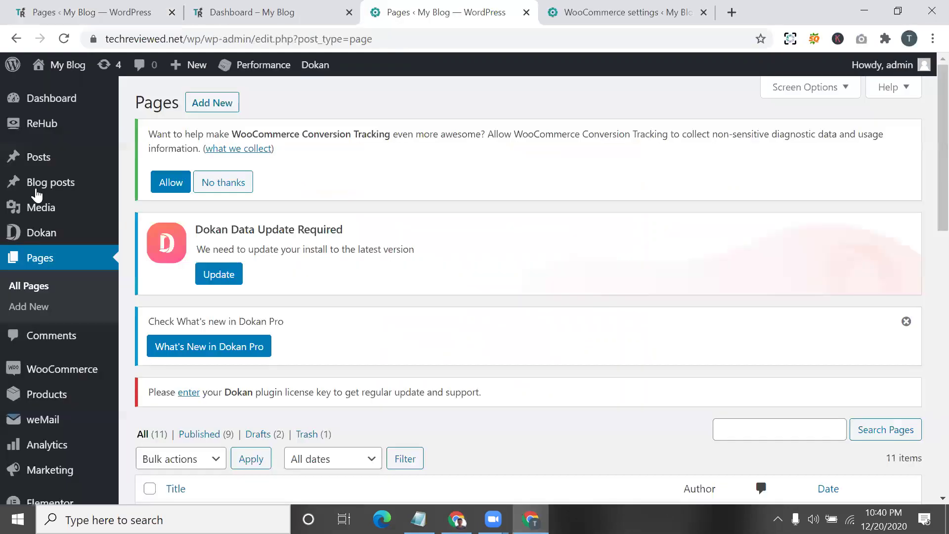
scroll(93, 335, down, 3)
mouse_move(61, 256)
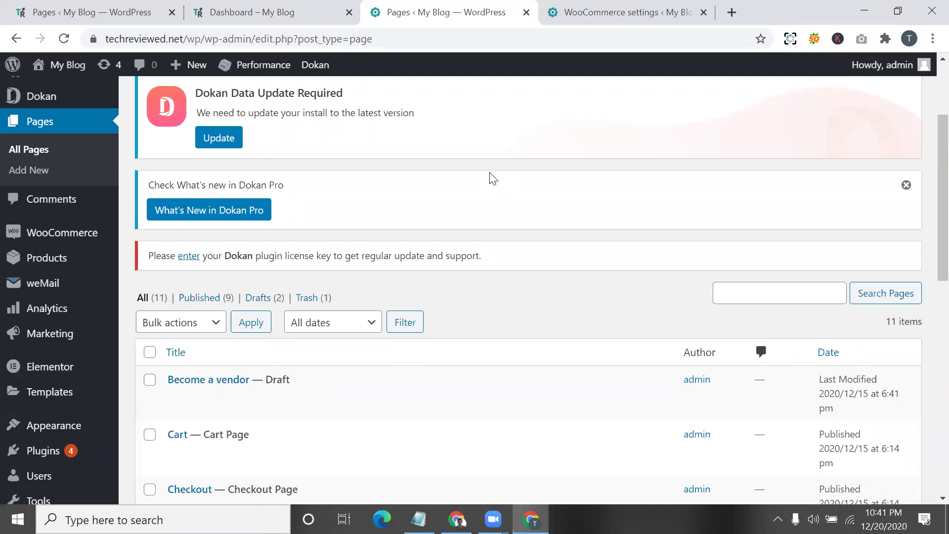
click(864, 10)
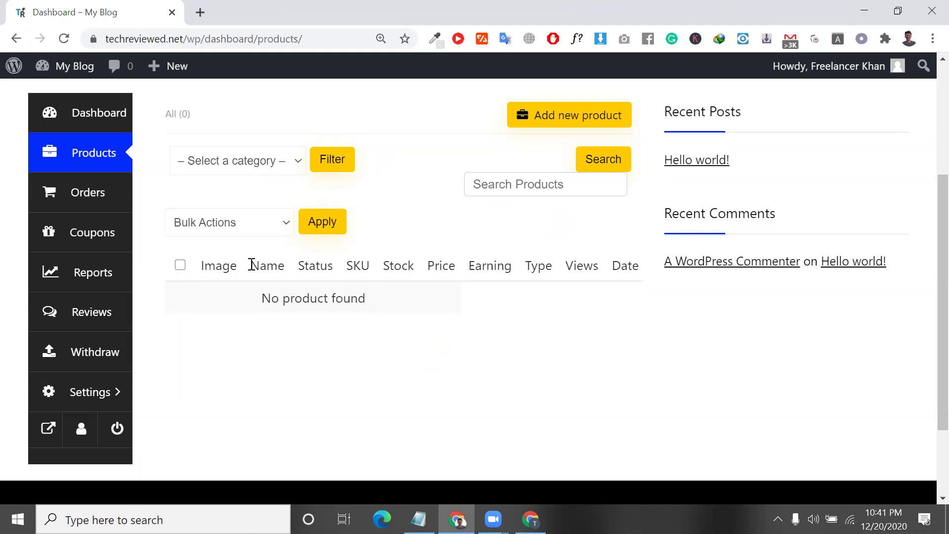
Step: Open the Add New Product form and check its gallery image uploader without adding any files
scroll(251, 264, down, 2)
scroll(251, 264, up, 5)
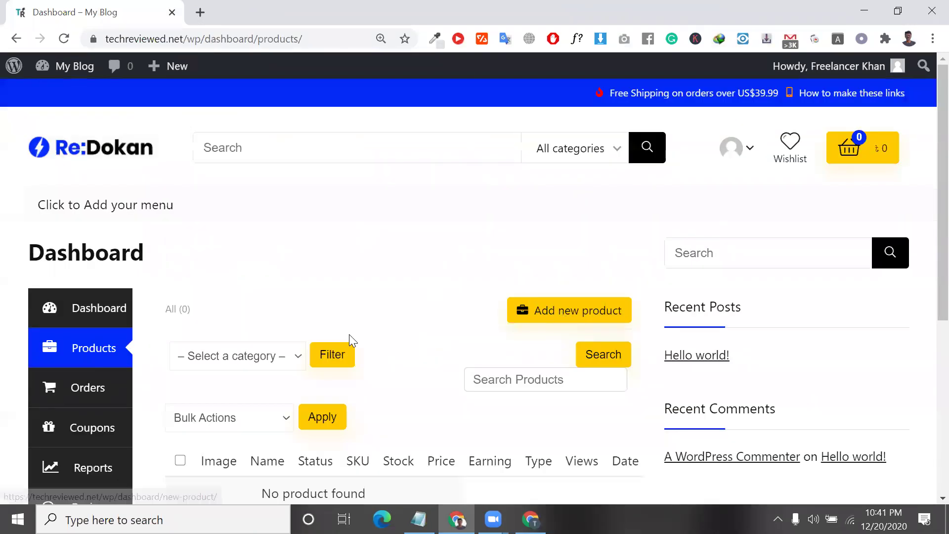
click(568, 314)
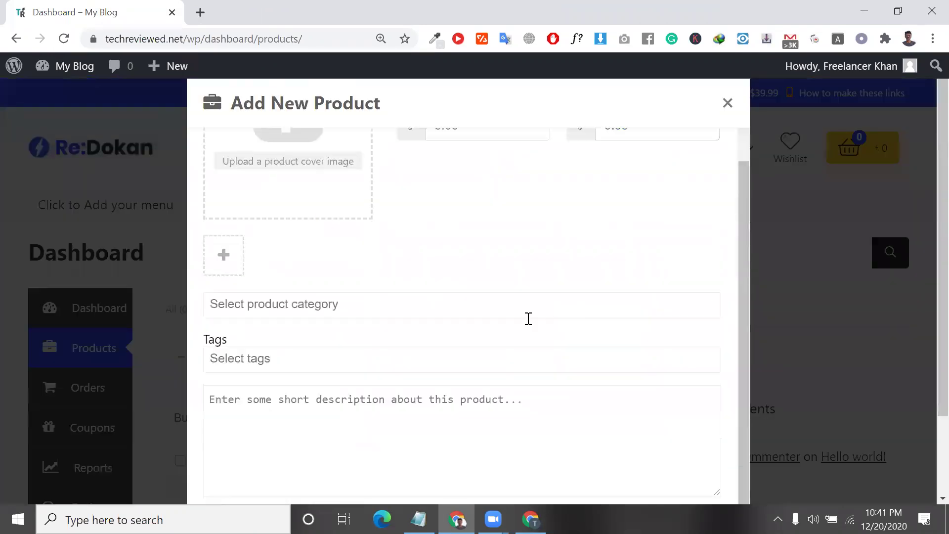
click(499, 170)
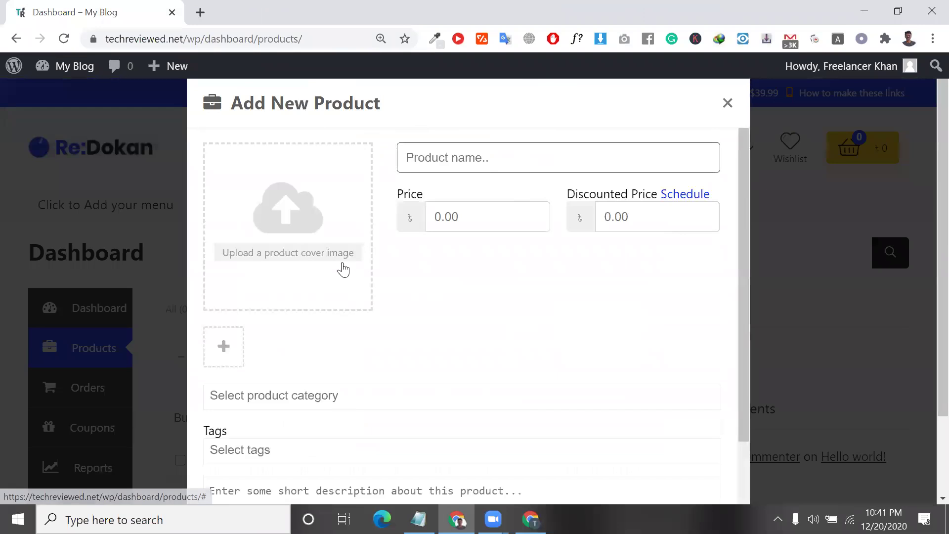
click(222, 364)
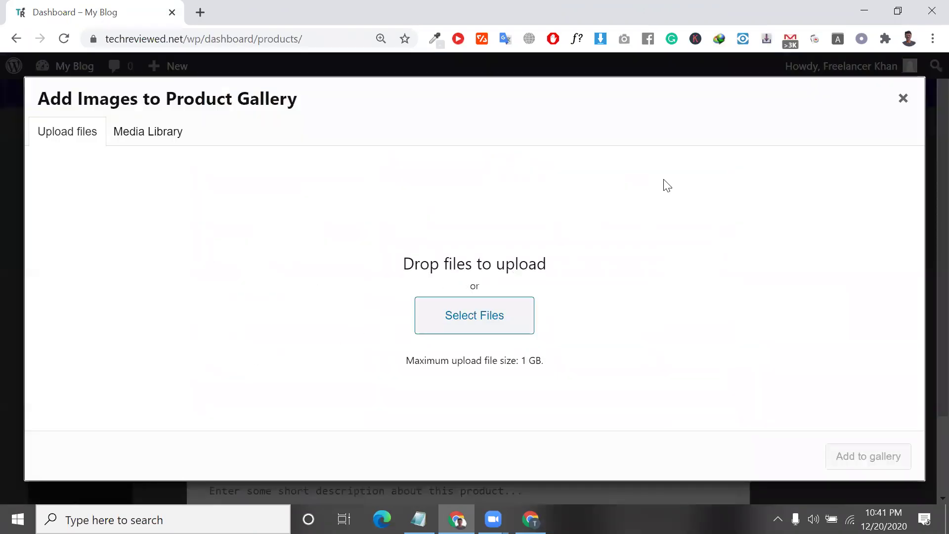
click(896, 100)
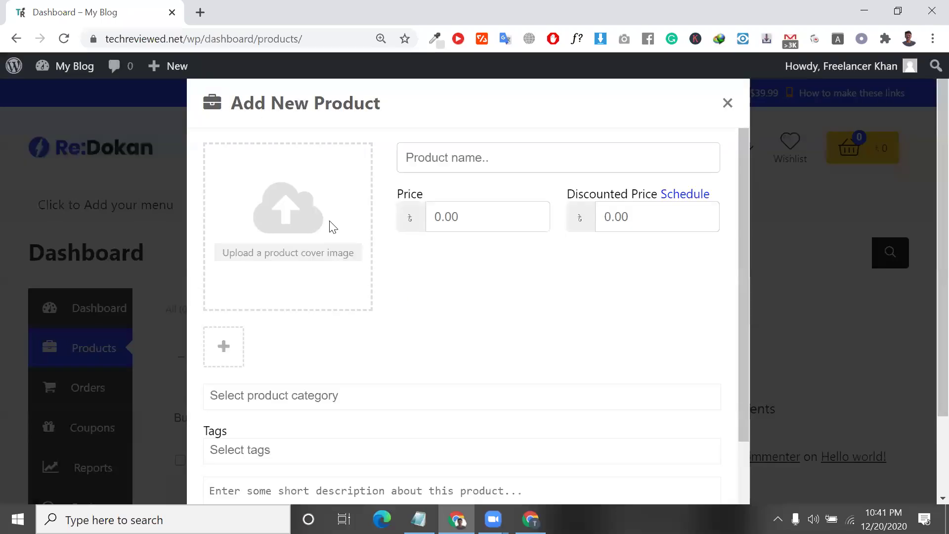
Step: Upload winning product.png from the gig image folder and set it as the product's cover image
click(313, 254)
click(143, 141)
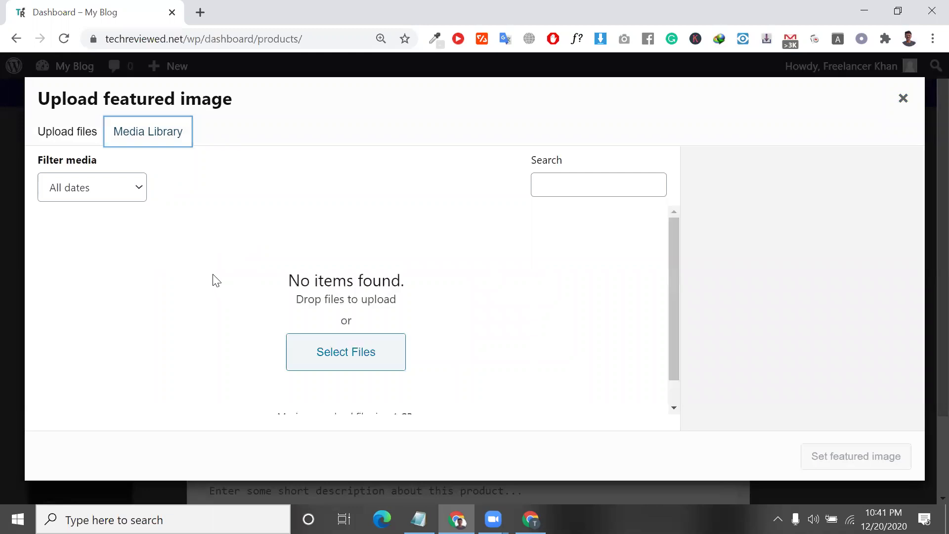
click(344, 356)
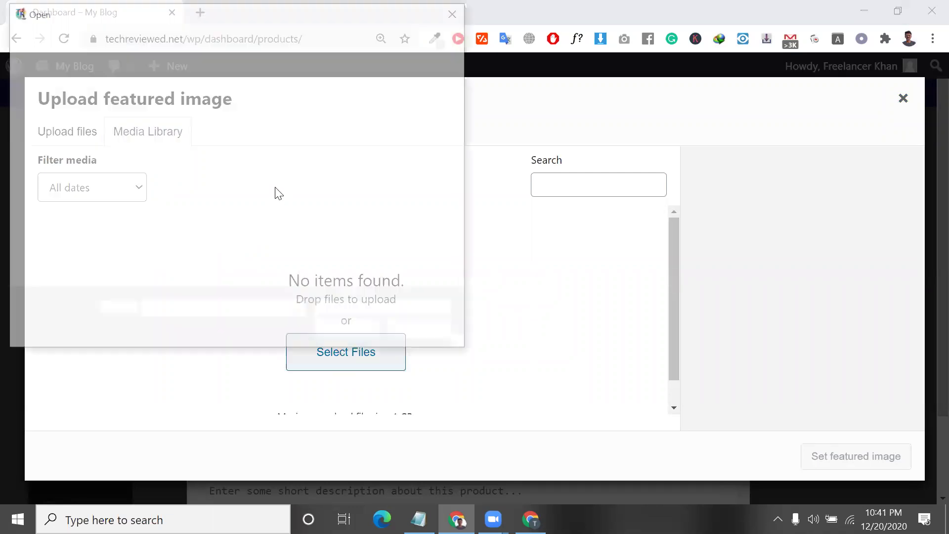
click(181, 206)
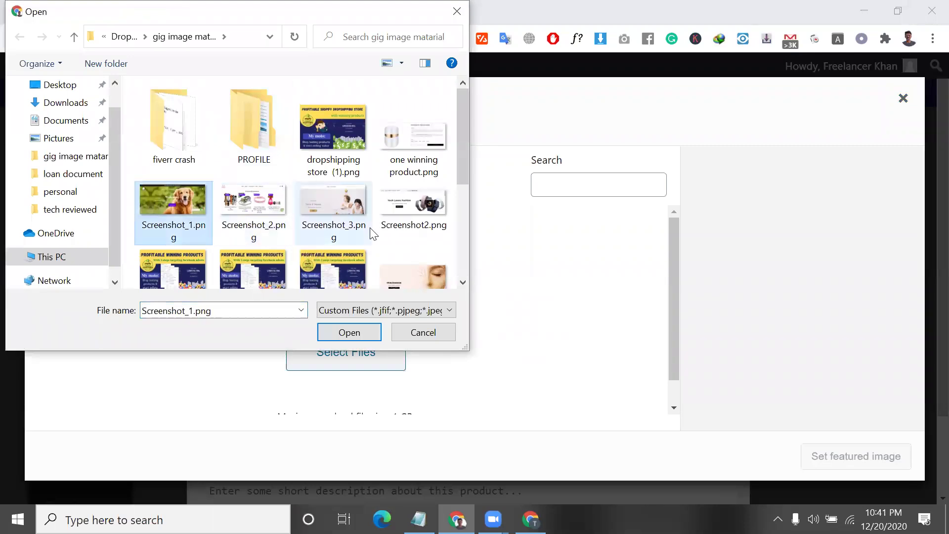
scroll(392, 187, down, 2)
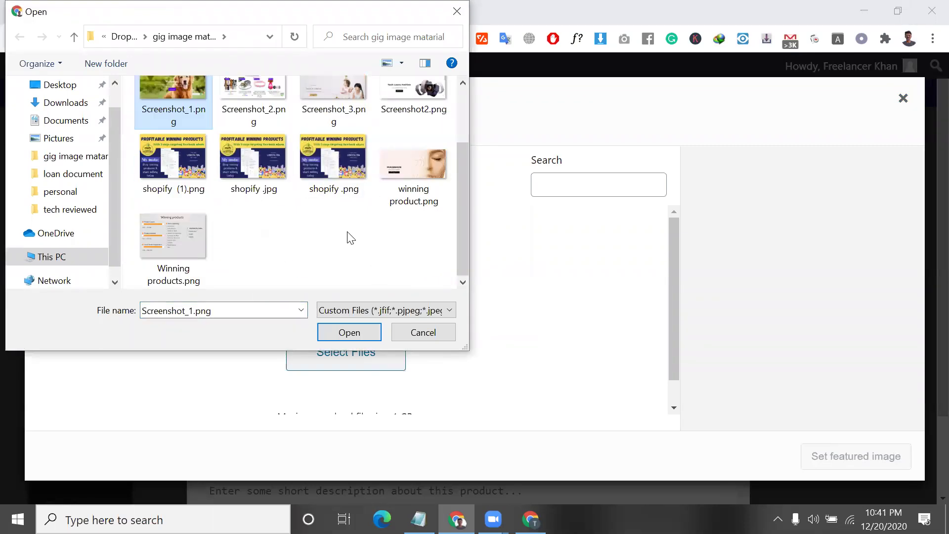
scroll(421, 190, up, 2)
click(414, 141)
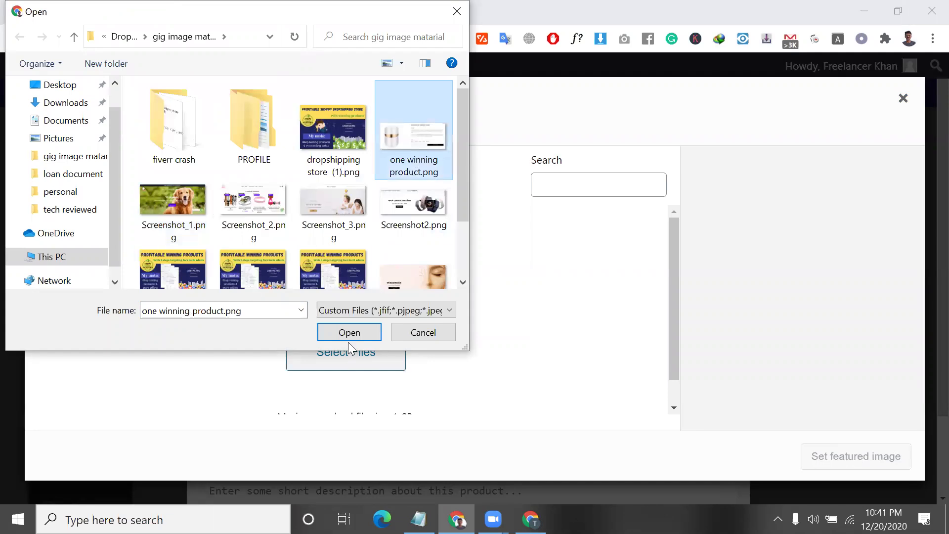
click(413, 269)
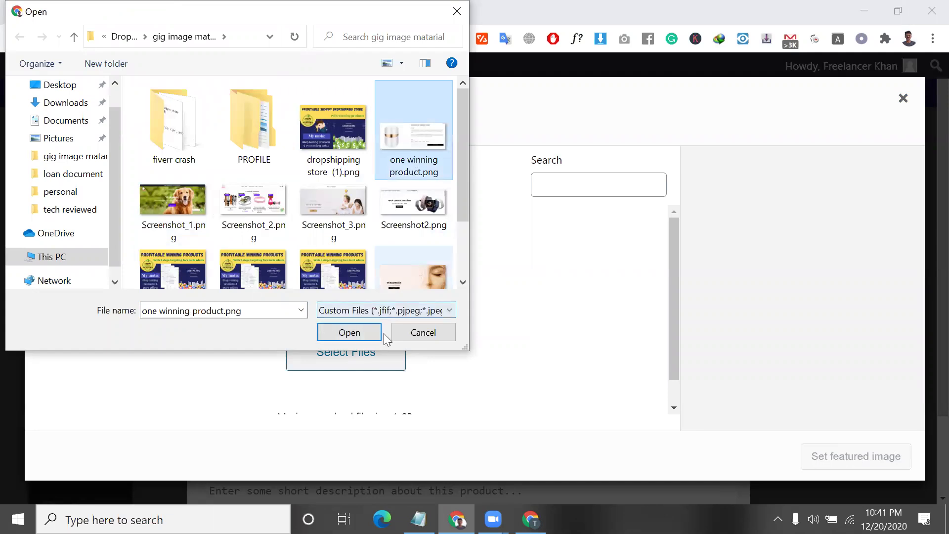
click(353, 333)
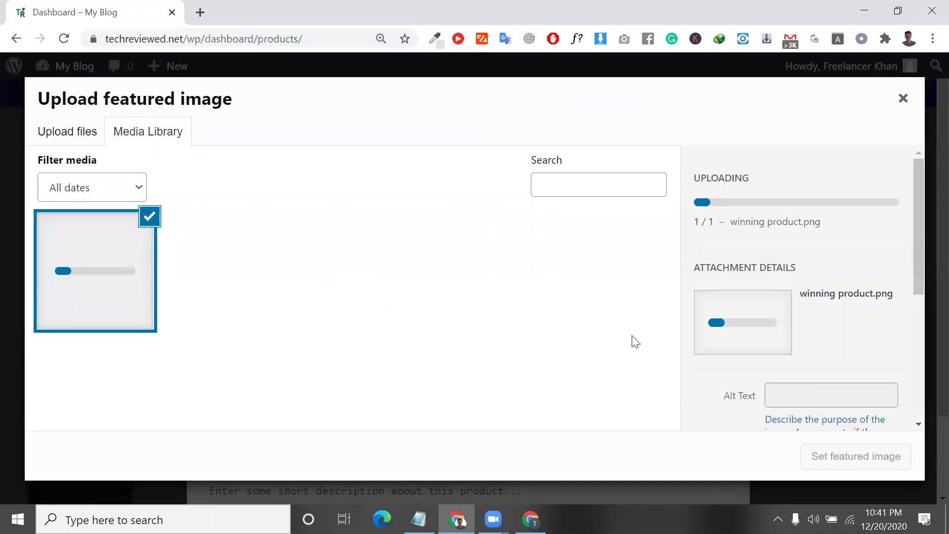
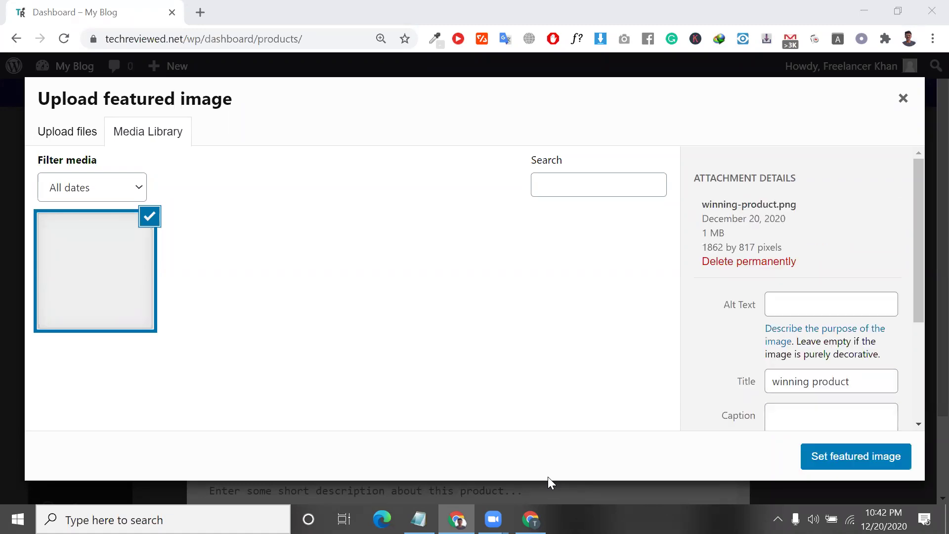
click(839, 468)
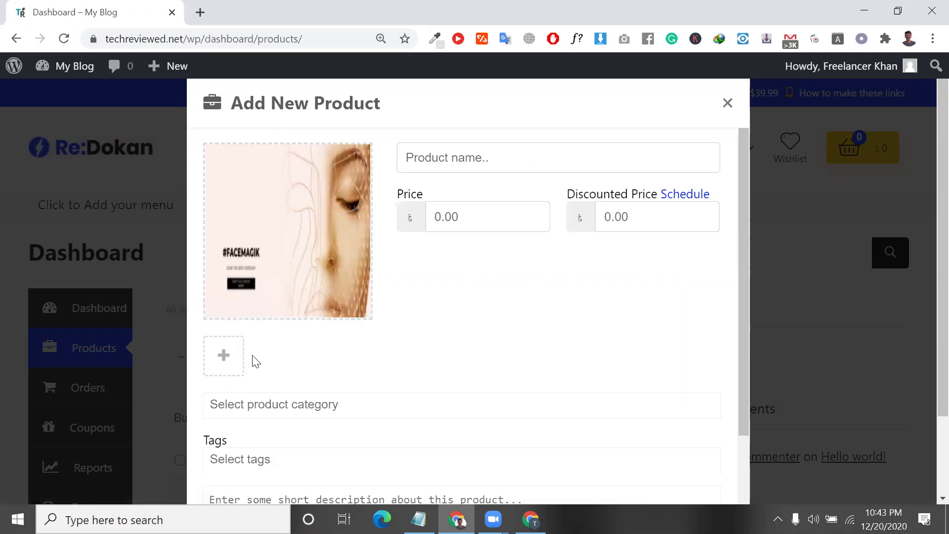
Step: Name the product Facemagik and set its price to 100 and its discounted price to 14.95
click(472, 162)
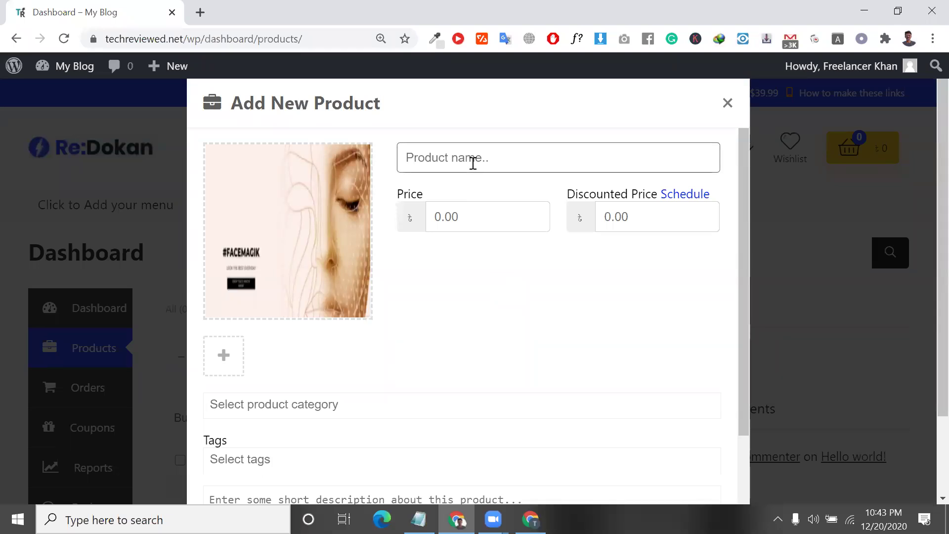
text(Facemagik)
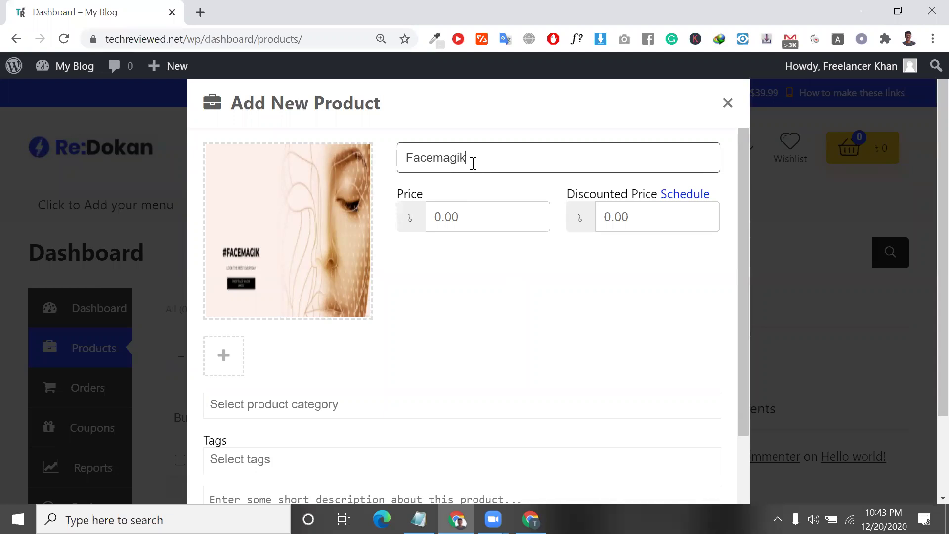
click(493, 214)
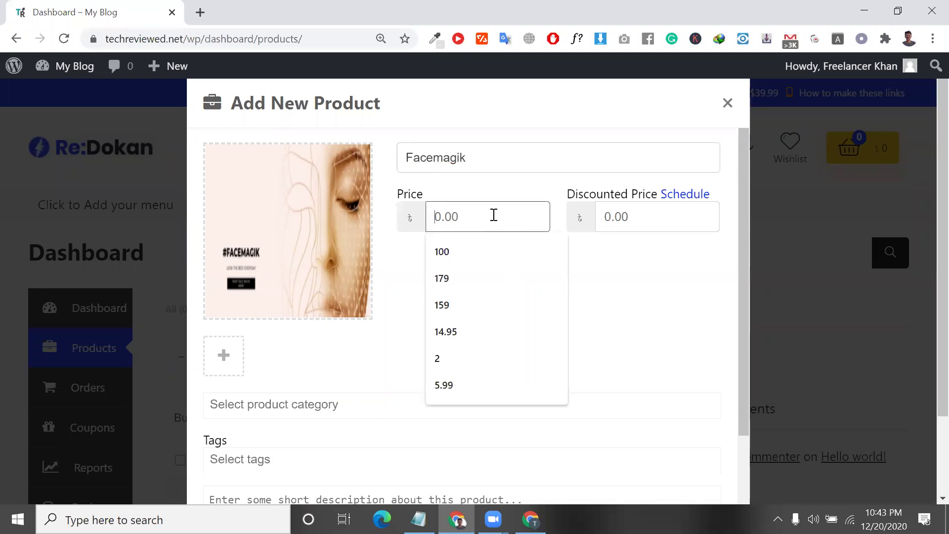
click(484, 251)
click(624, 225)
click(626, 254)
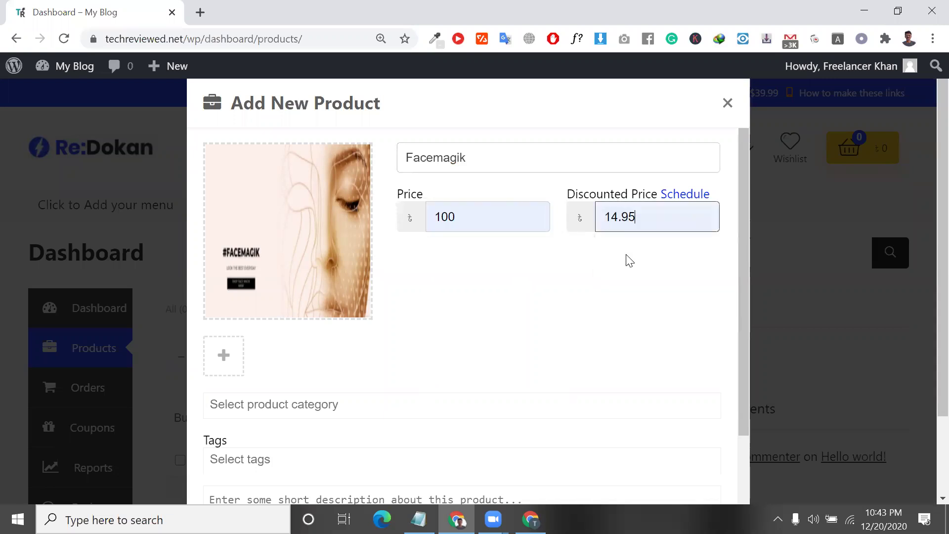
Step: Assign the product to the Uncategorized category
scroll(436, 382, down, 2)
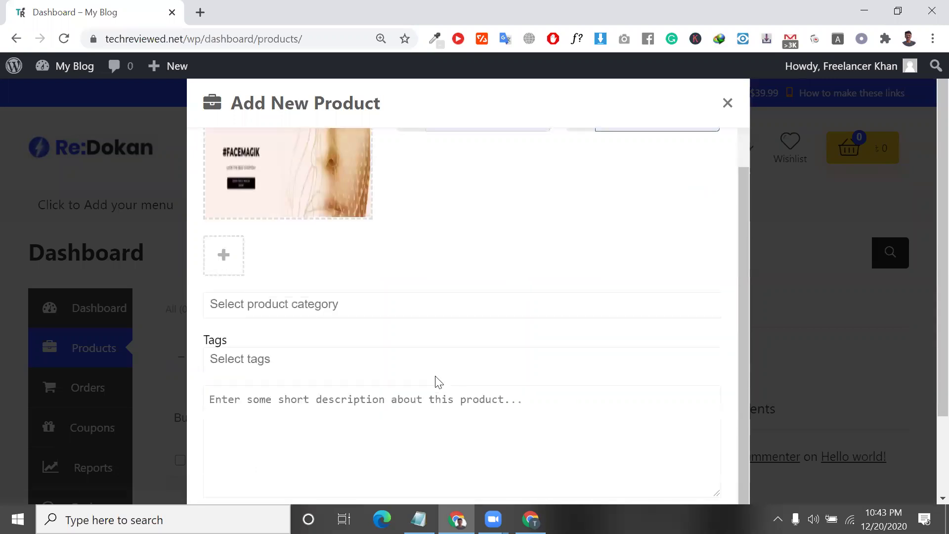
click(246, 303)
click(297, 317)
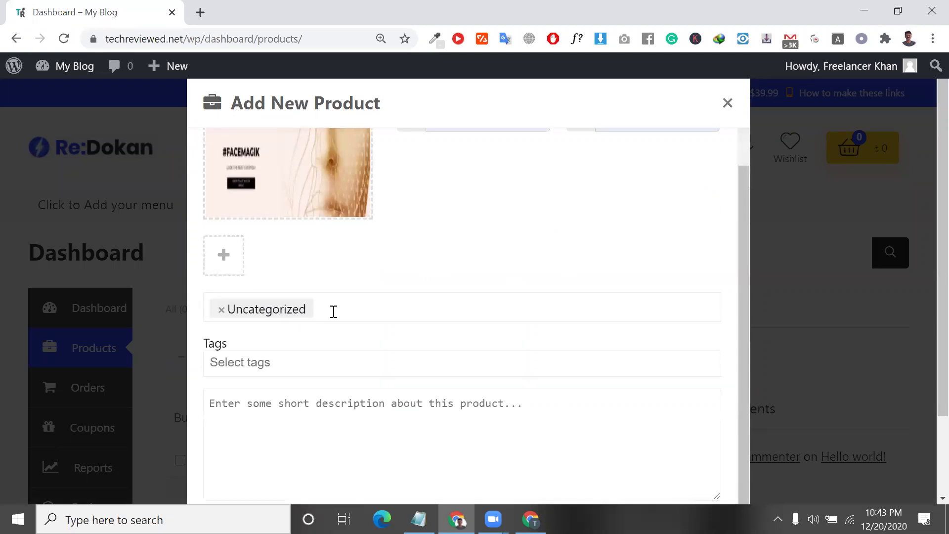
click(357, 309)
click(359, 309)
click(359, 303)
click(358, 309)
Step: Add the tag dk to the product
click(316, 356)
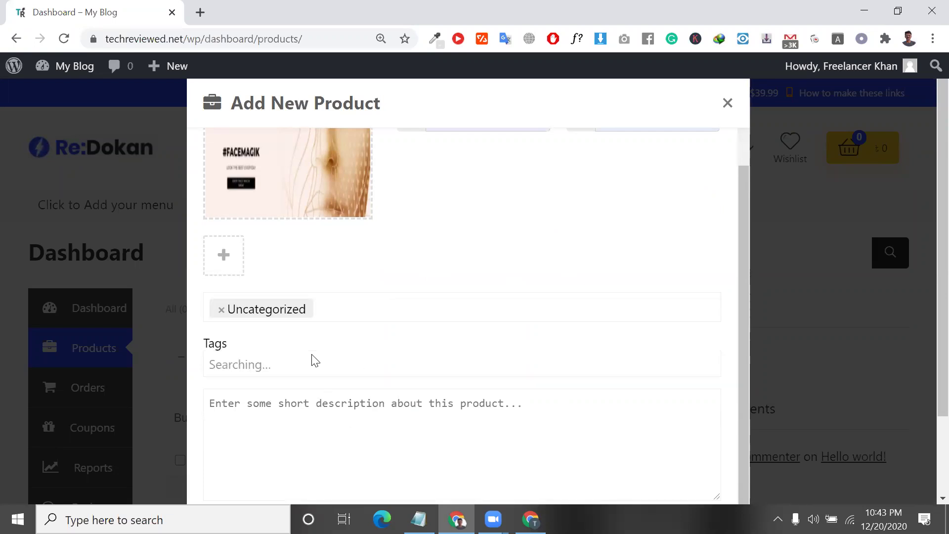
click(235, 343)
click(265, 363)
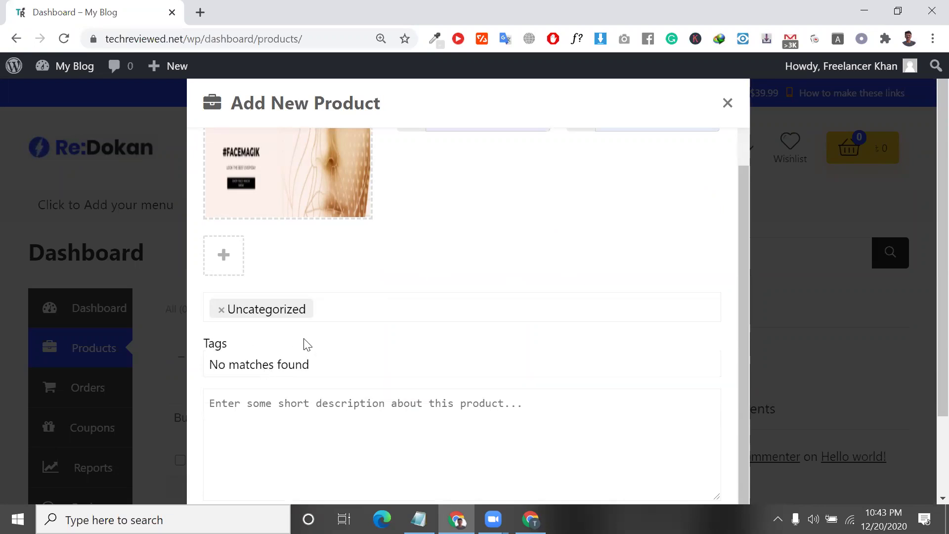
click(292, 375)
click(290, 362)
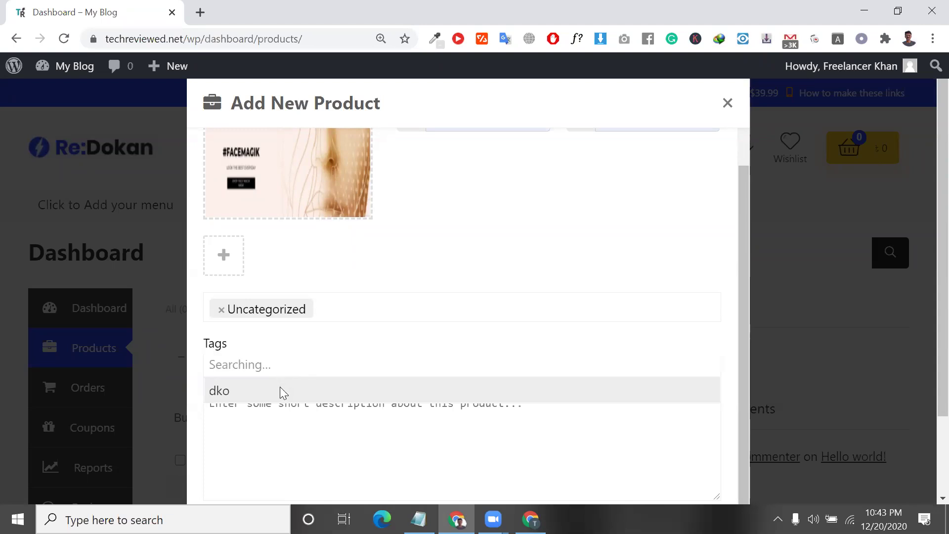
click(280, 386)
click(265, 365)
text(dk)
click(266, 390)
Step: Review the filled-in product form, including its short description field and the product creation options
click(273, 430)
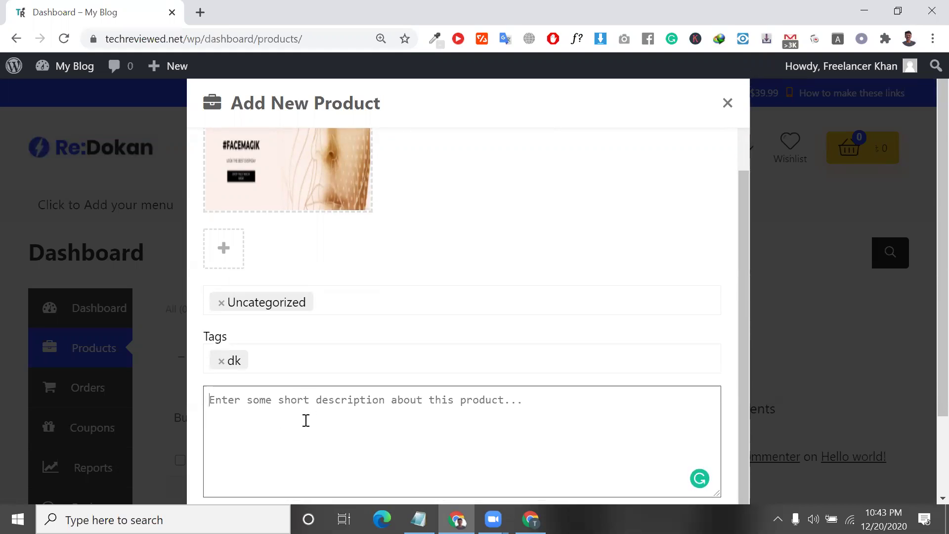
scroll(306, 420, down, 2)
scroll(358, 340, up, 2)
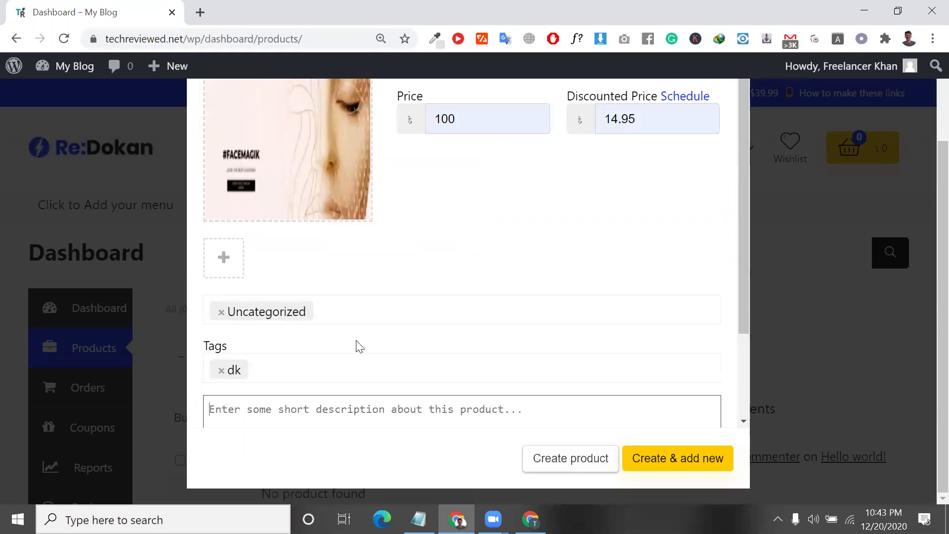
scroll(532, 318, down, 2)
scroll(535, 319, up, 2)
scroll(576, 337, down, 2)
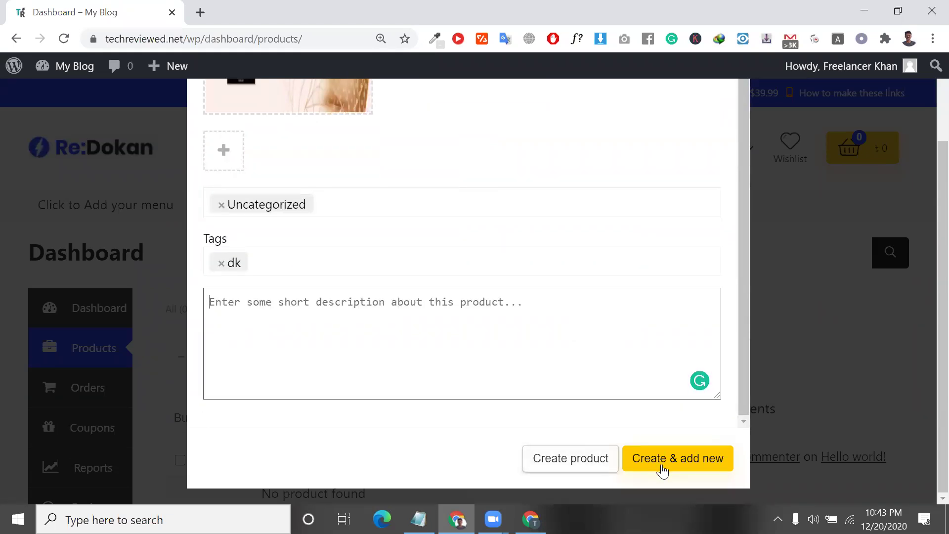
Step: Create the Facemagik product from the filled-in form and look over its edit page
click(587, 468)
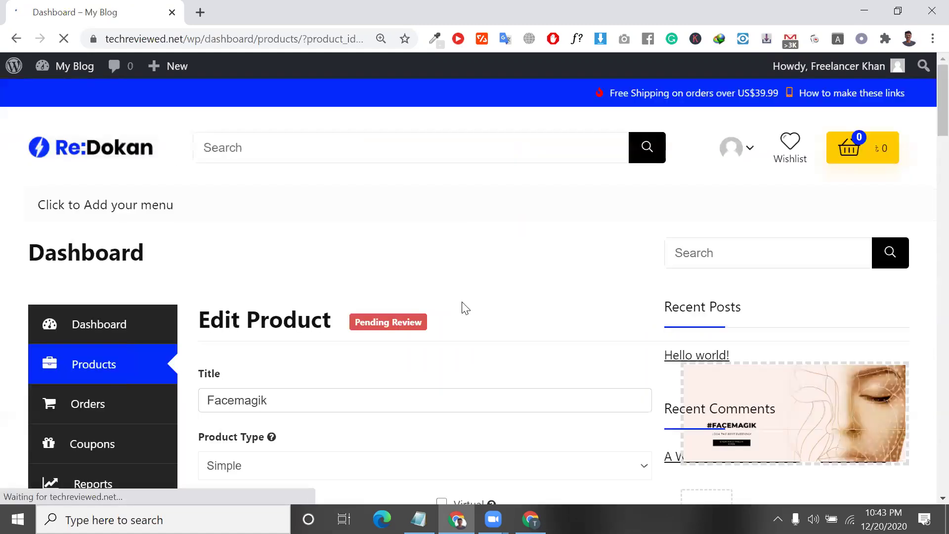
scroll(464, 306, down, 3)
scroll(461, 303, down, 1)
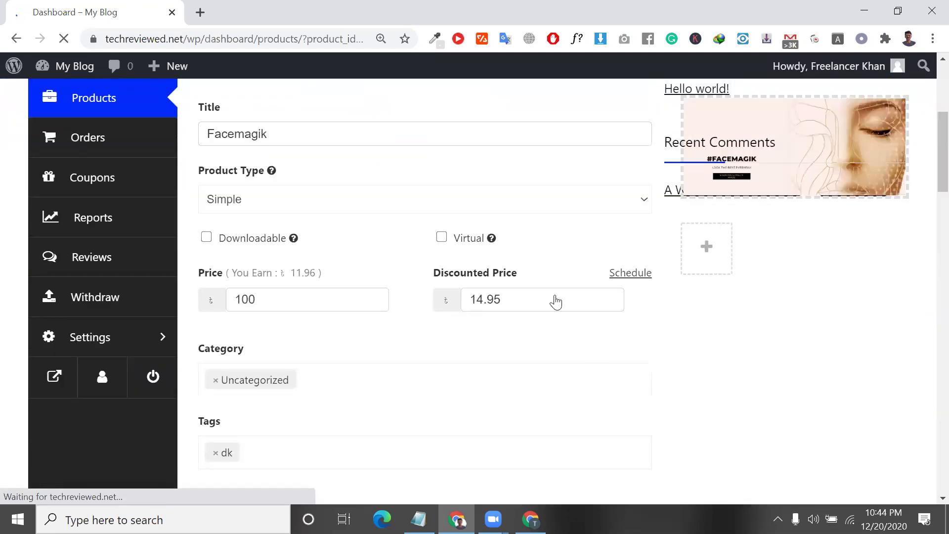
scroll(559, 301, up, 1)
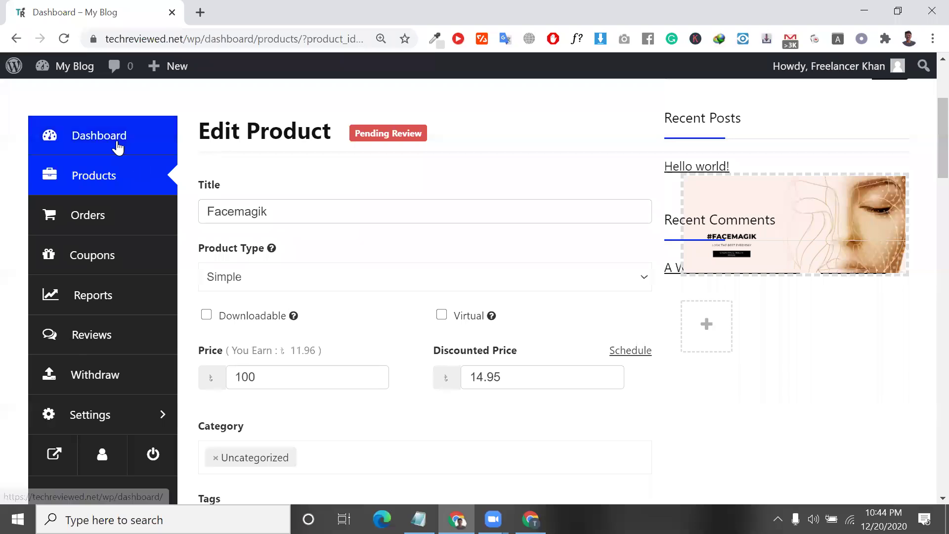
Step: Reload the product's edit page and check its title, type, price, category and tag fields
click(64, 38)
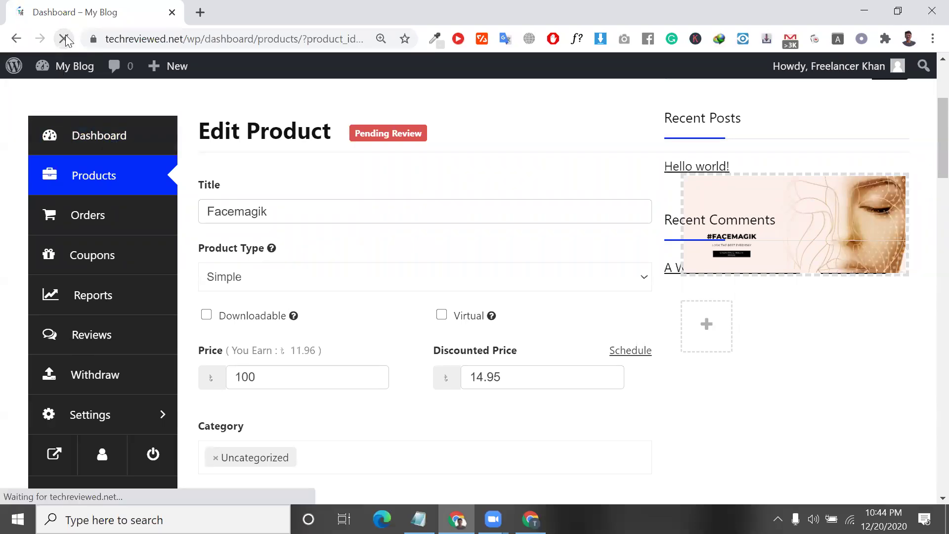
scroll(328, 257, down, 3)
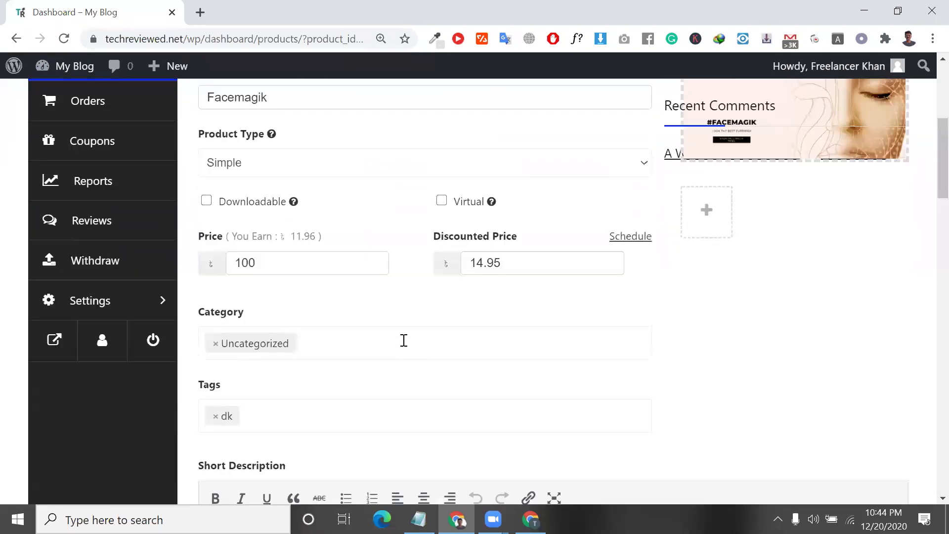
scroll(404, 340, down, 4)
scroll(314, 282, up, 5)
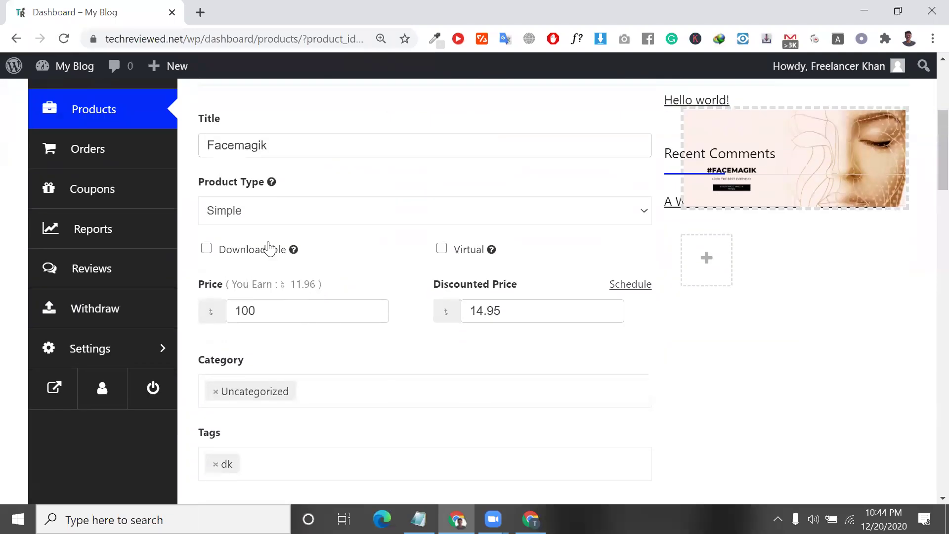
Step: Try the Variable product type to see its form fields, and return the product type to Simple
click(265, 210)
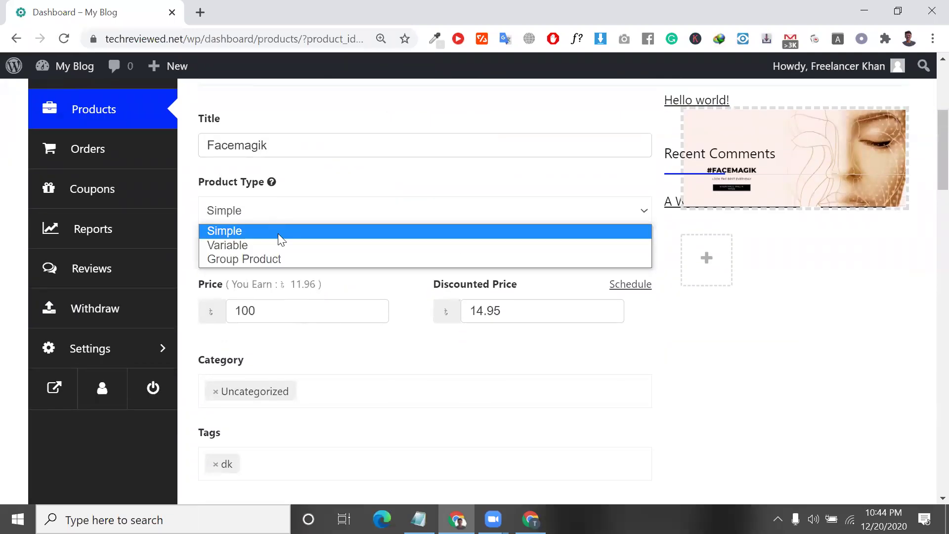
click(283, 245)
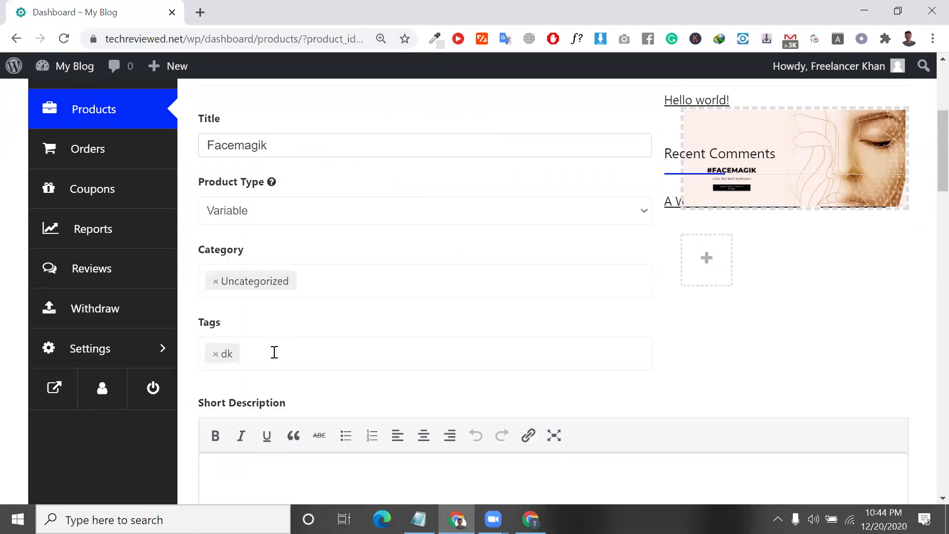
click(282, 219)
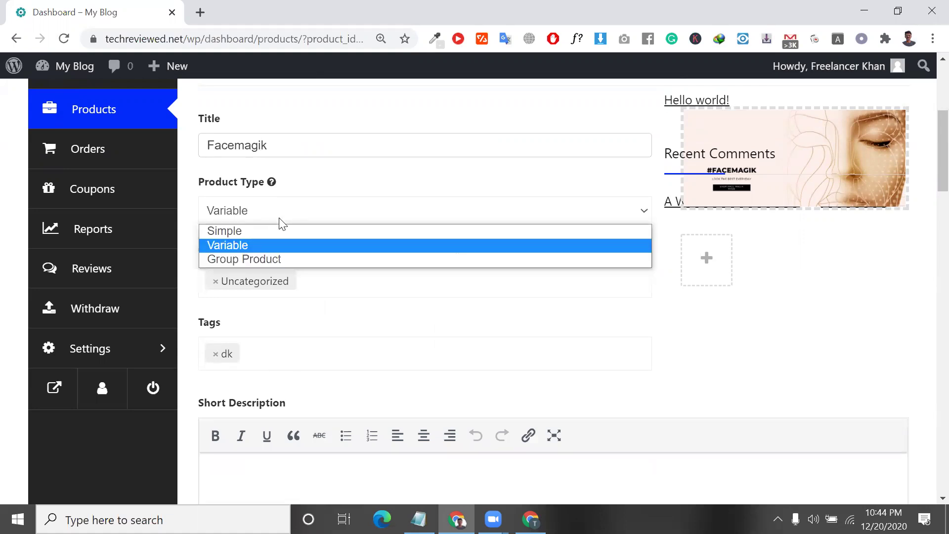
click(271, 231)
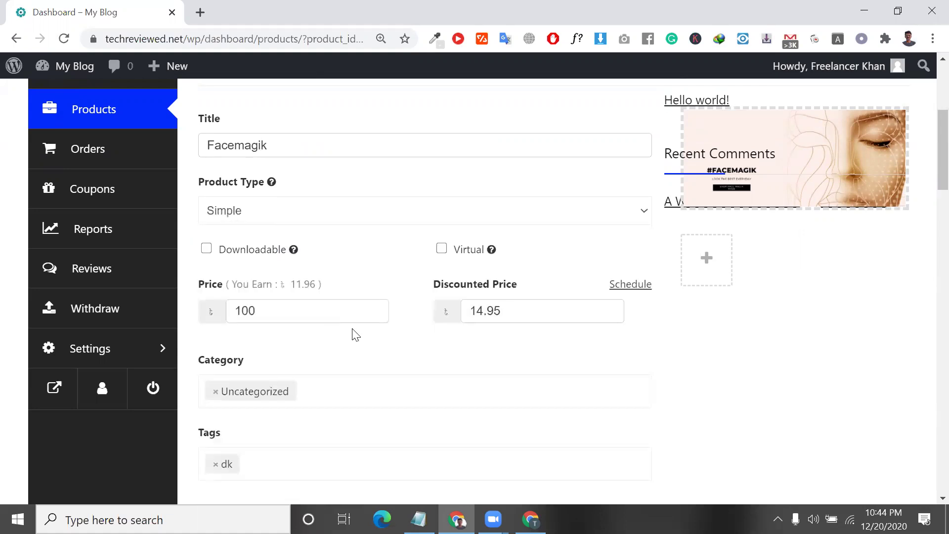
Step: Examine the product's short description, description and inventory fields, including SKU and stock status
scroll(354, 333, down, 1)
scroll(335, 403, down, 6)
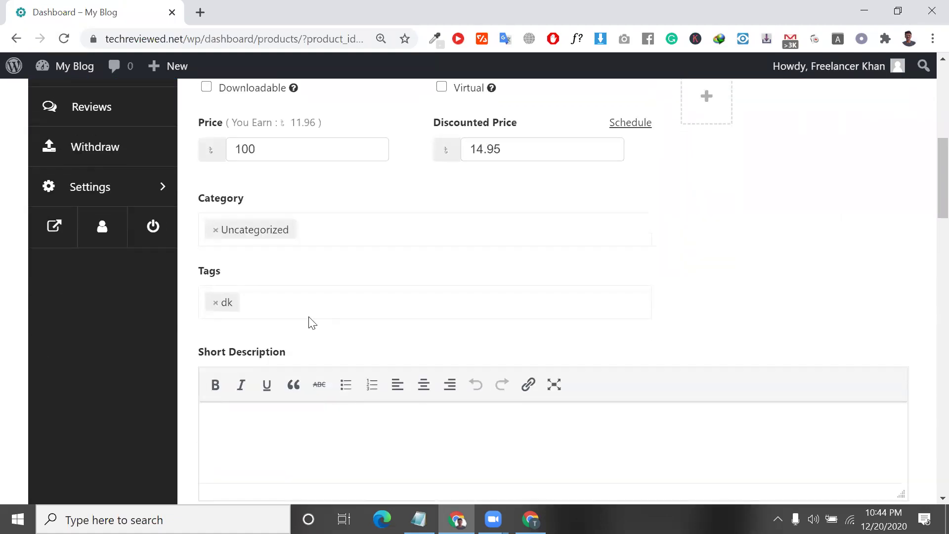
scroll(291, 265, down, 3)
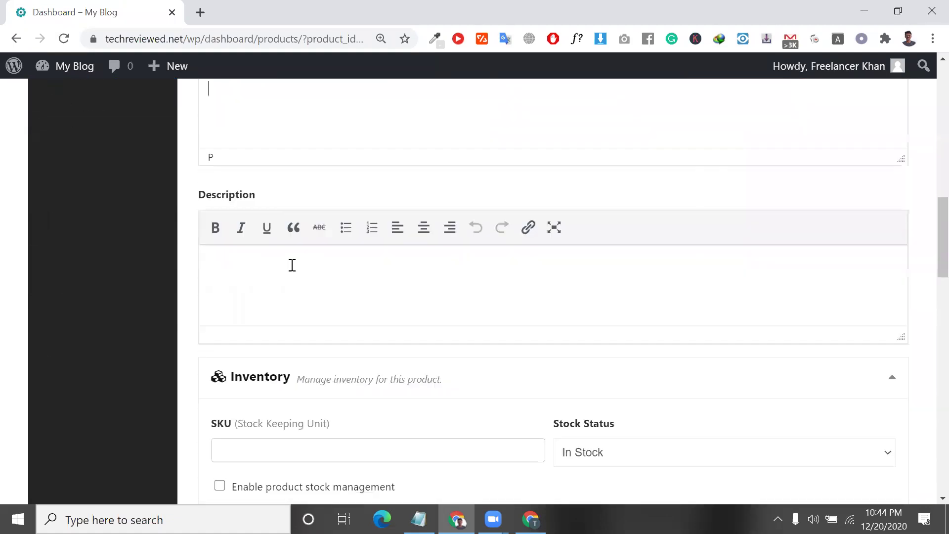
click(288, 287)
scroll(334, 336, down, 2)
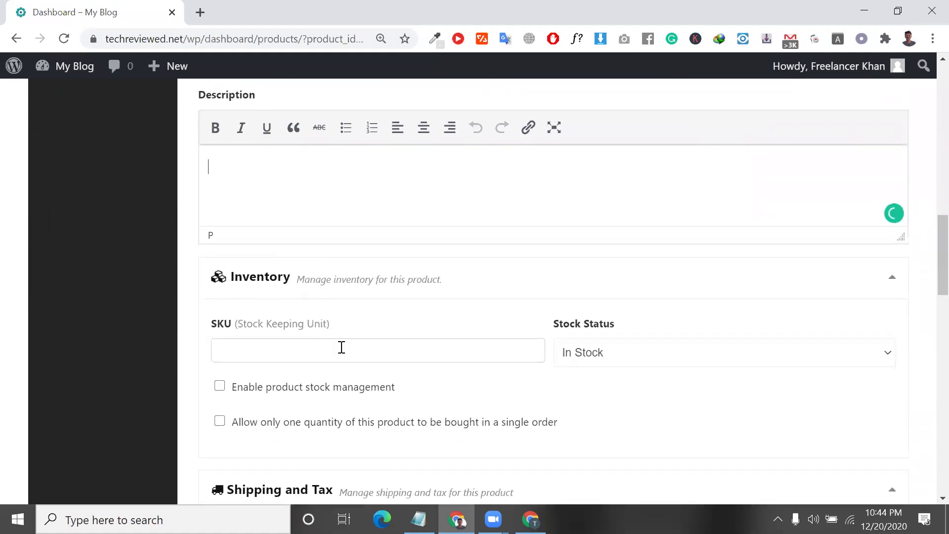
click(340, 348)
scroll(339, 349, down, 3)
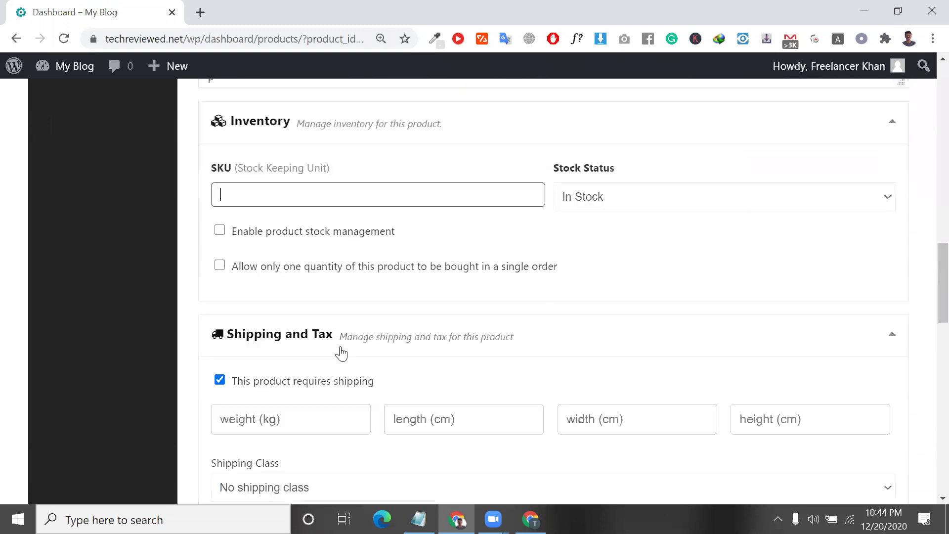
Step: Examine the product's shipping and tax, linked products, attribute and discount sections, including the upsell and cross-sell search fields
click(306, 427)
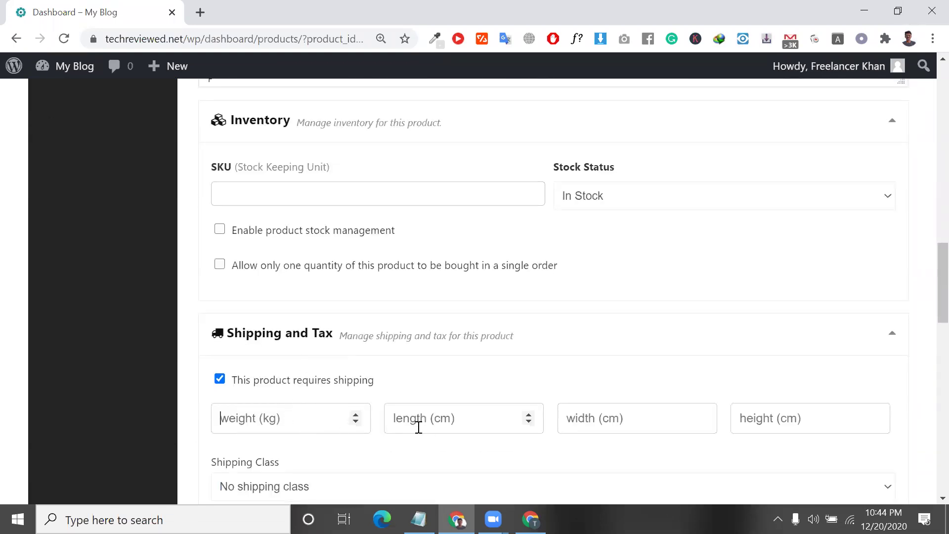
scroll(406, 430, down, 4)
click(330, 300)
drag(338, 339, 345, 352)
scroll(364, 444, down, 3)
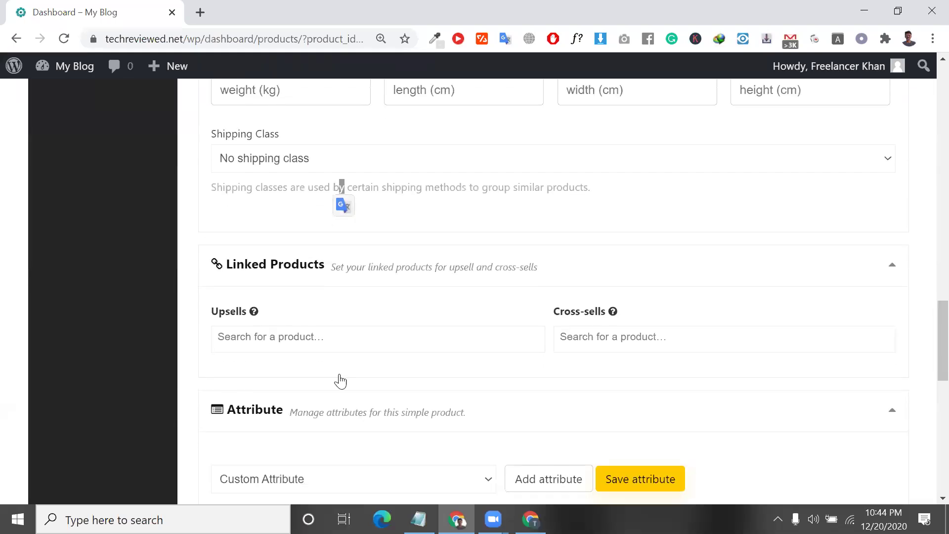
click(332, 327)
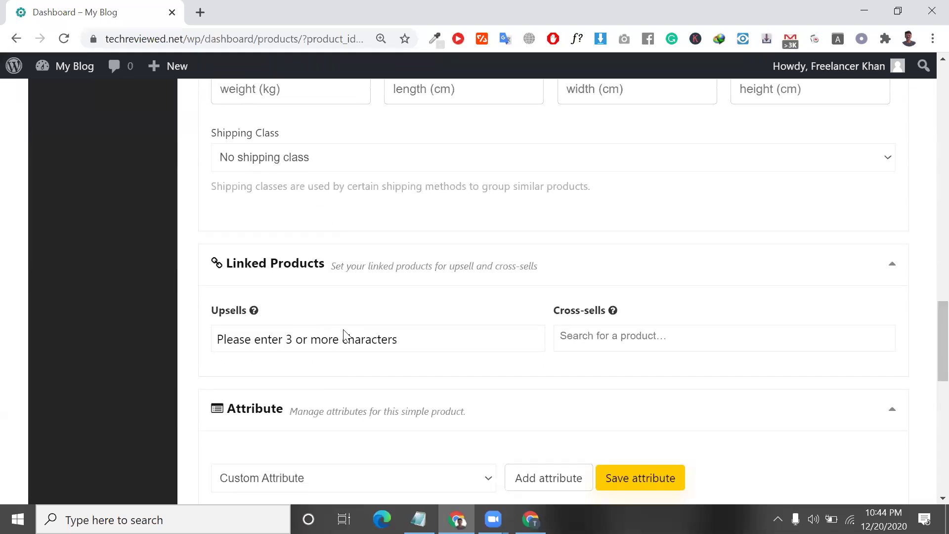
click(582, 336)
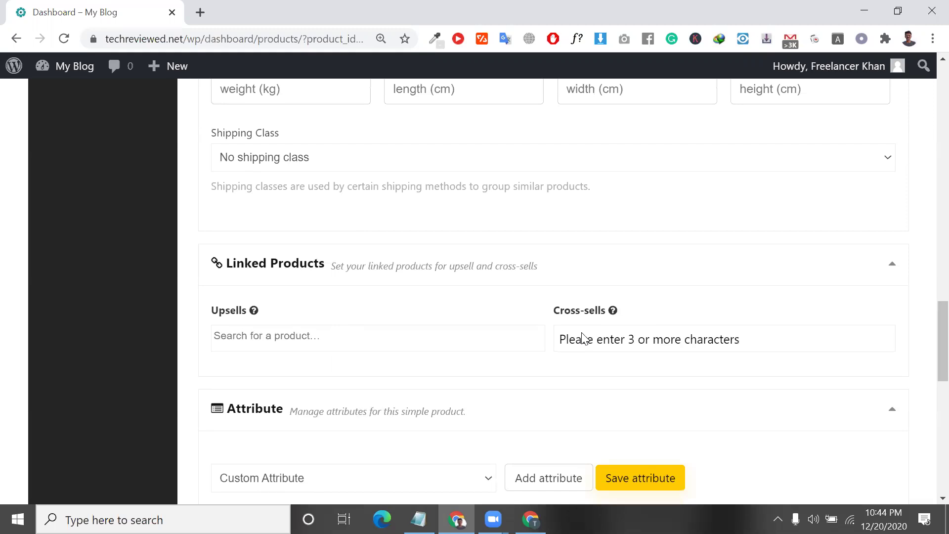
scroll(420, 358, down, 2)
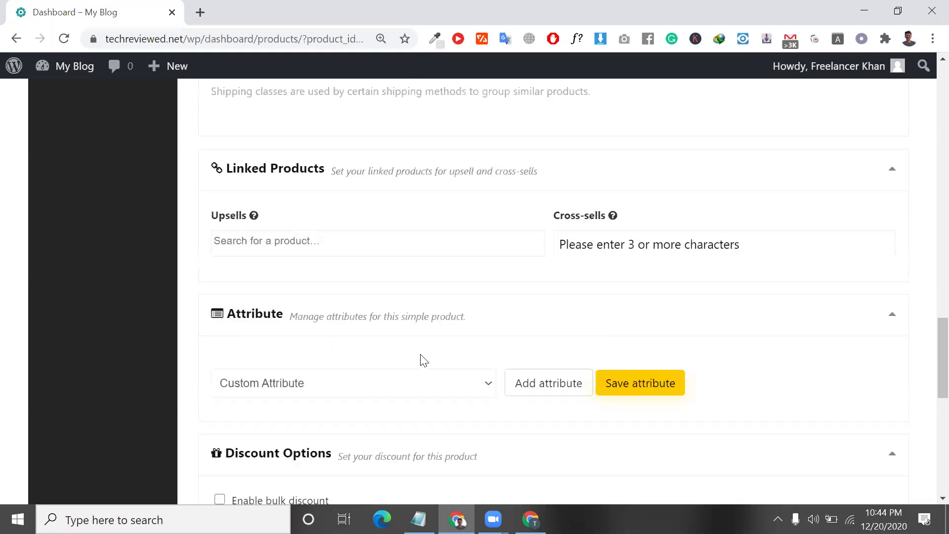
scroll(303, 324, down, 1)
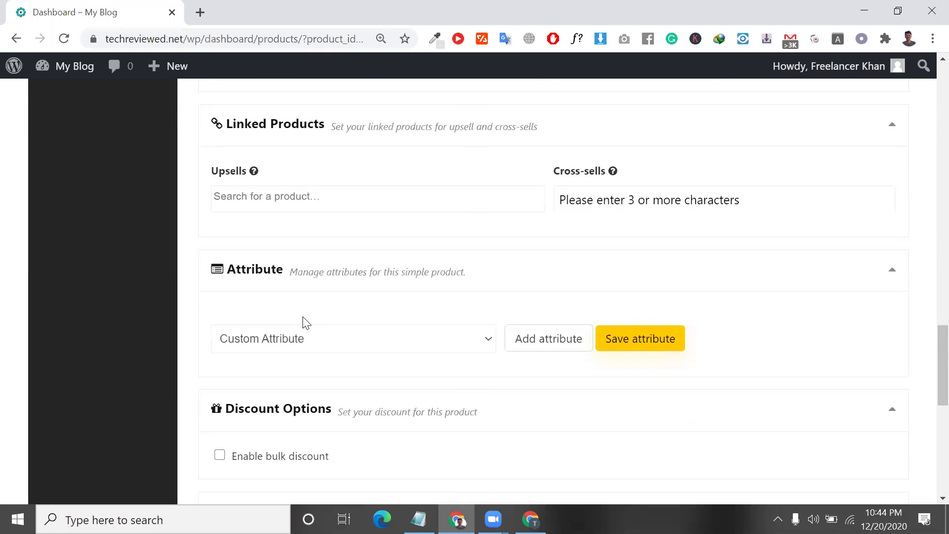
Step: Save the Facemagik product, leaving the attribute type as Custom Attribute and bulk discount off
click(263, 337)
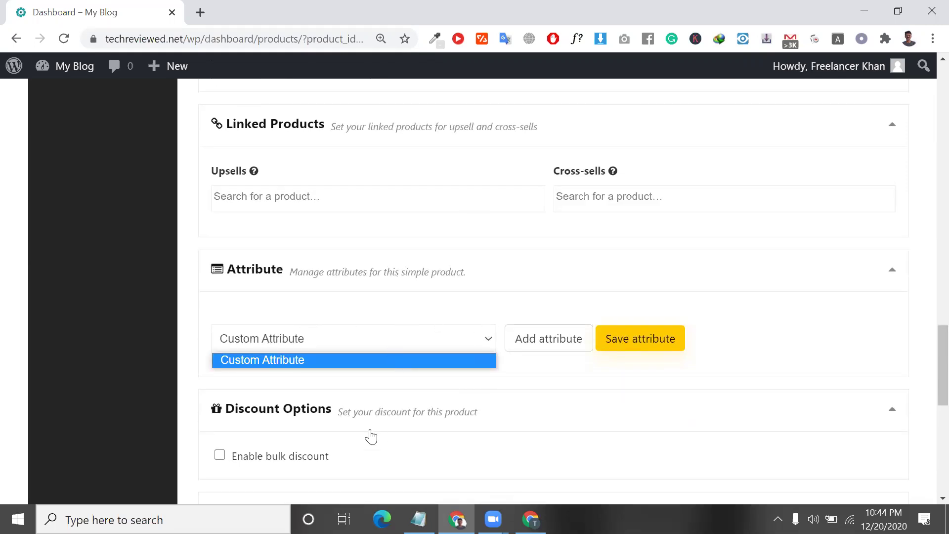
scroll(345, 439, down, 4)
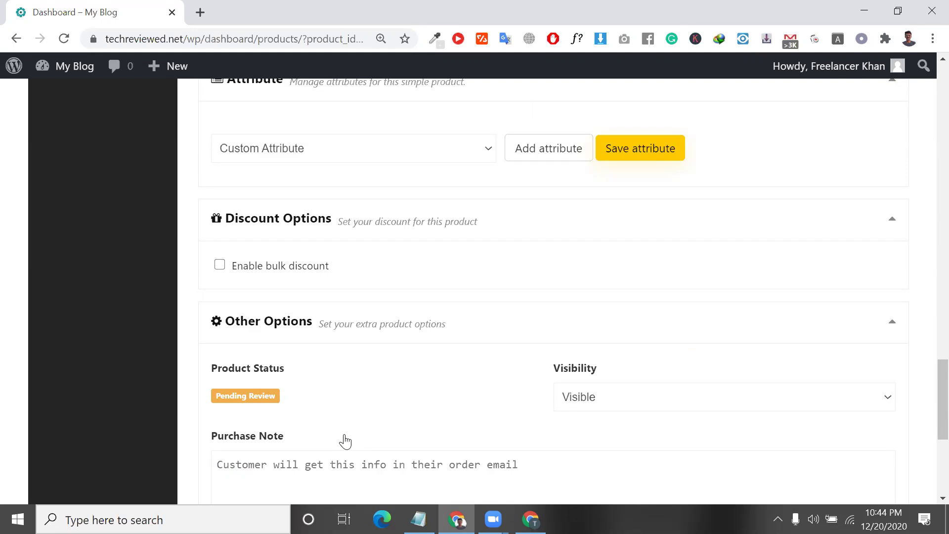
scroll(345, 440, down, 6)
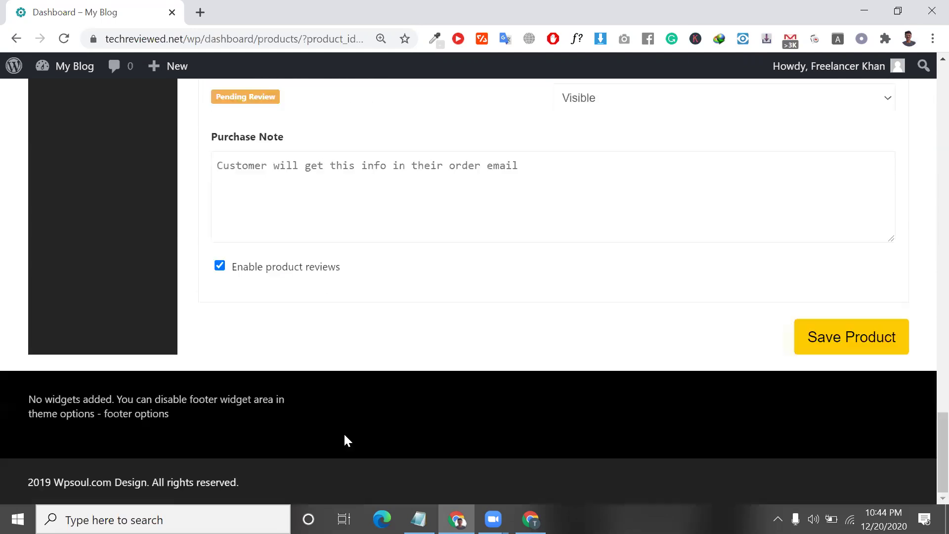
click(841, 354)
scroll(622, 271, up, 15)
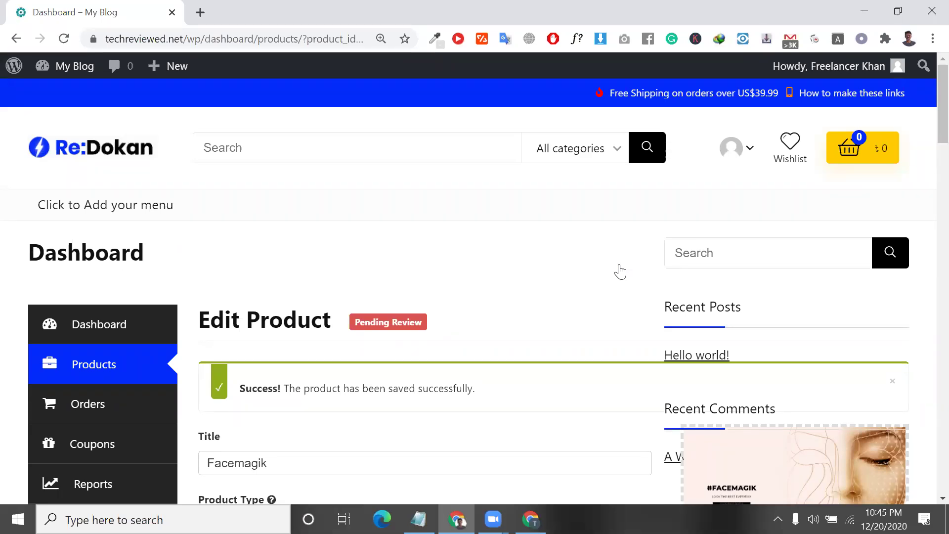
scroll(495, 269, down, 8)
scroll(194, 417, up, 8)
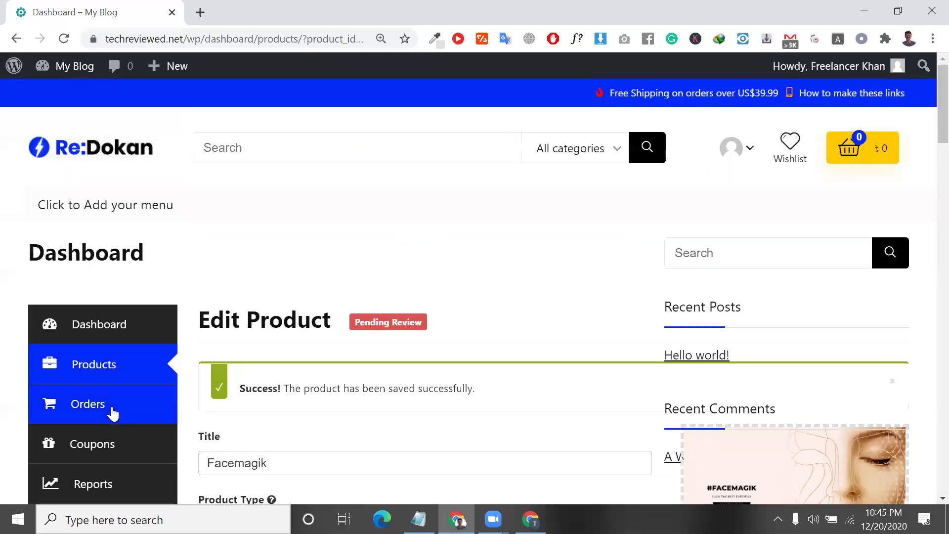
Step: Open the vendor's orders page and look over the order statuses, filters and export options
click(112, 408)
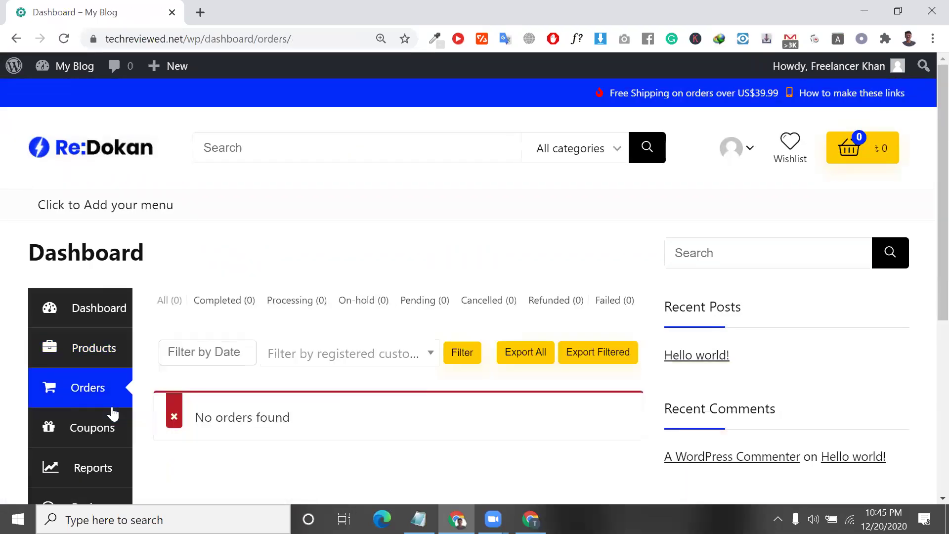
scroll(114, 413, down, 4)
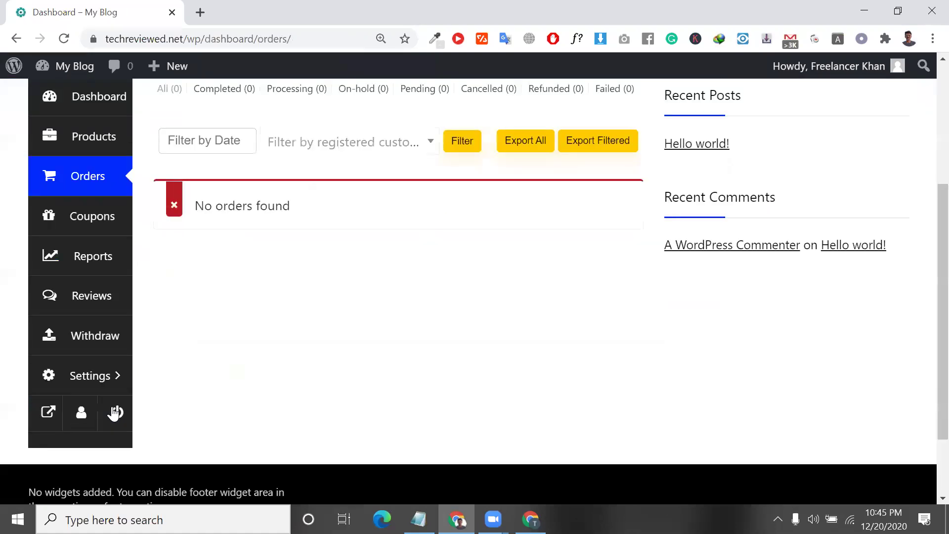
scroll(113, 412, down, 1)
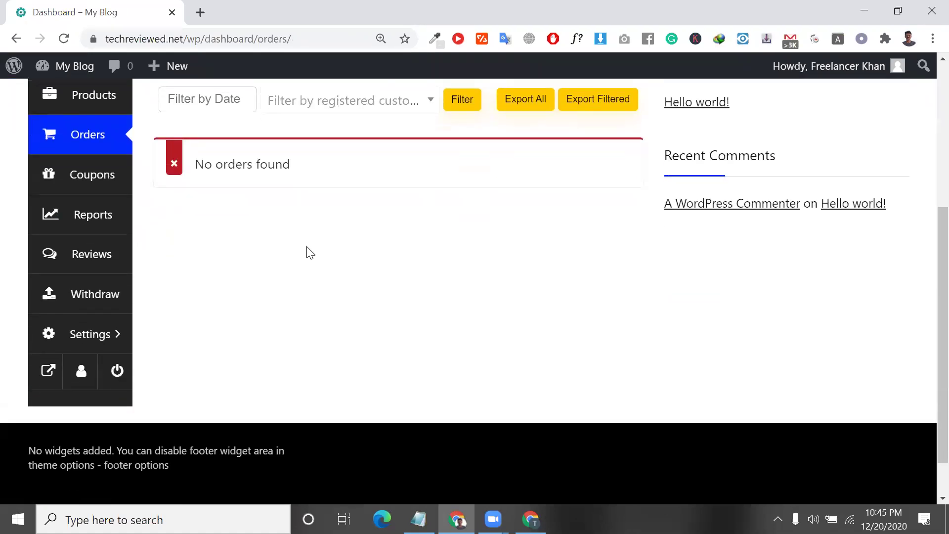
scroll(308, 252, up, 5)
scroll(185, 378, down, 4)
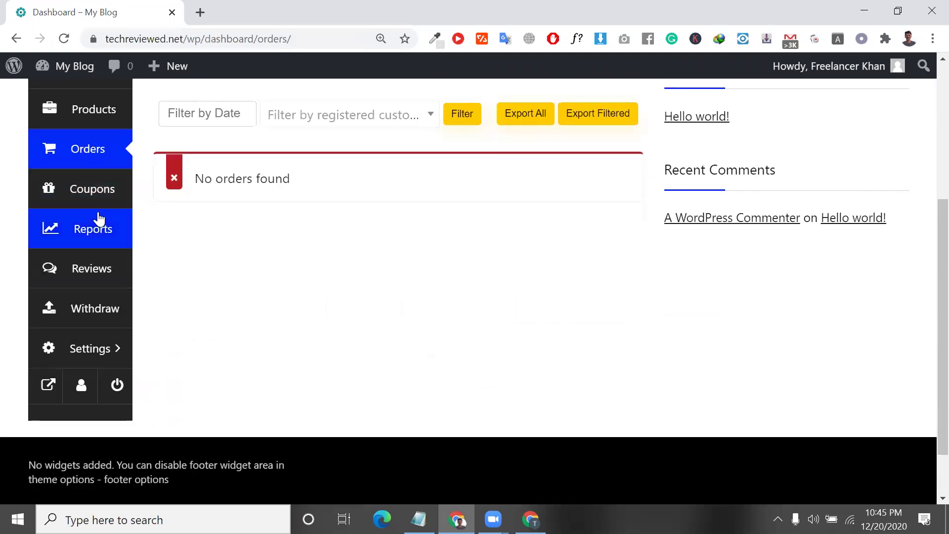
Step: Open the vendor's coupons page and examine the coupon list
click(97, 190)
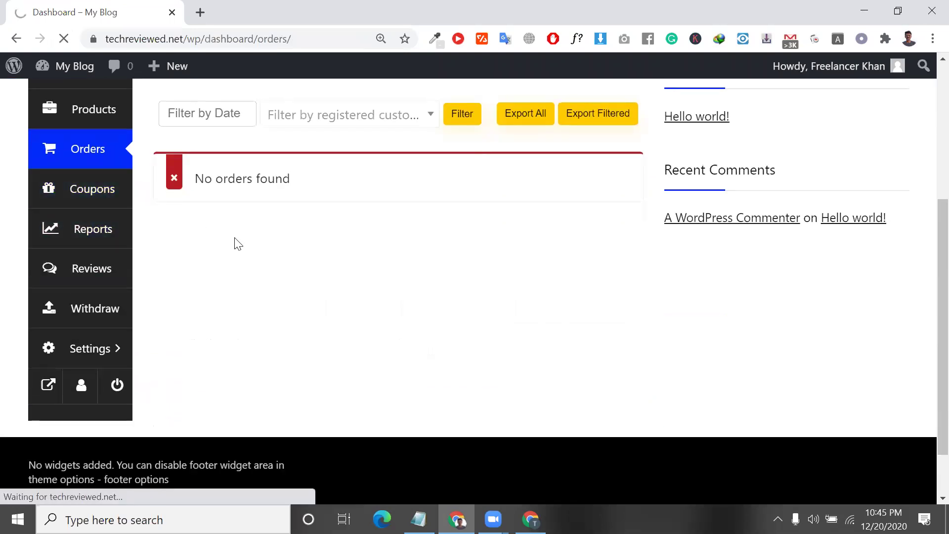
scroll(307, 290, down, 4)
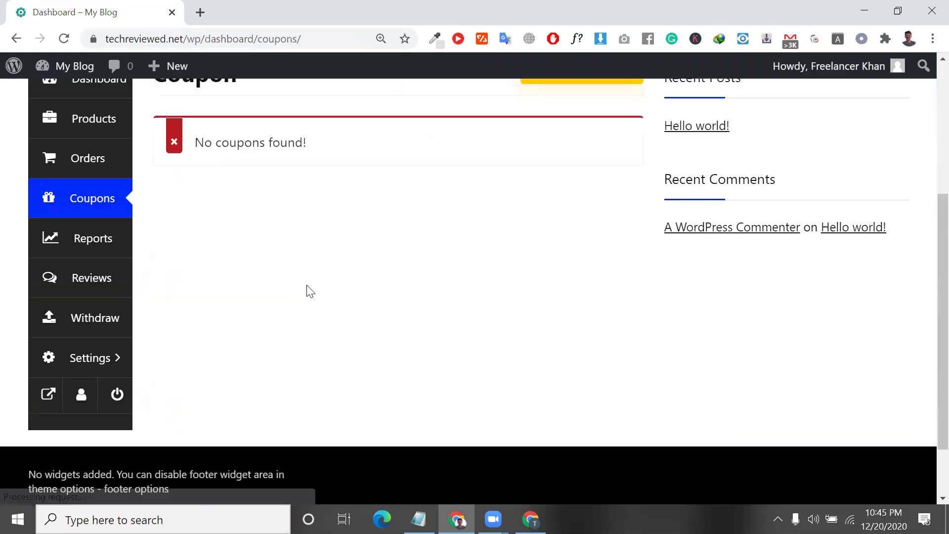
triple_click(289, 139)
scroll(288, 140, up, 3)
scroll(288, 150, down, 4)
scroll(316, 163, up, 3)
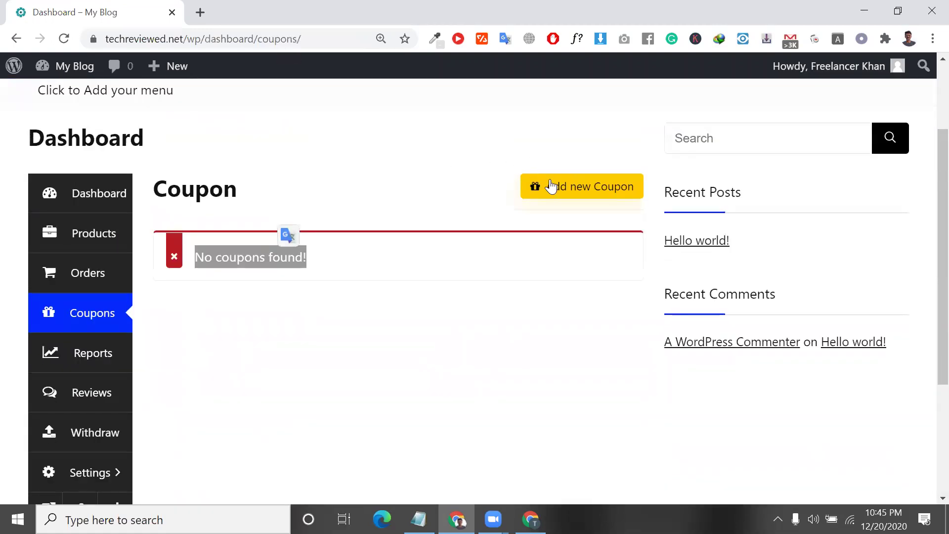
Step: Revisit the vendor's orders list and return to the coupons page
click(97, 286)
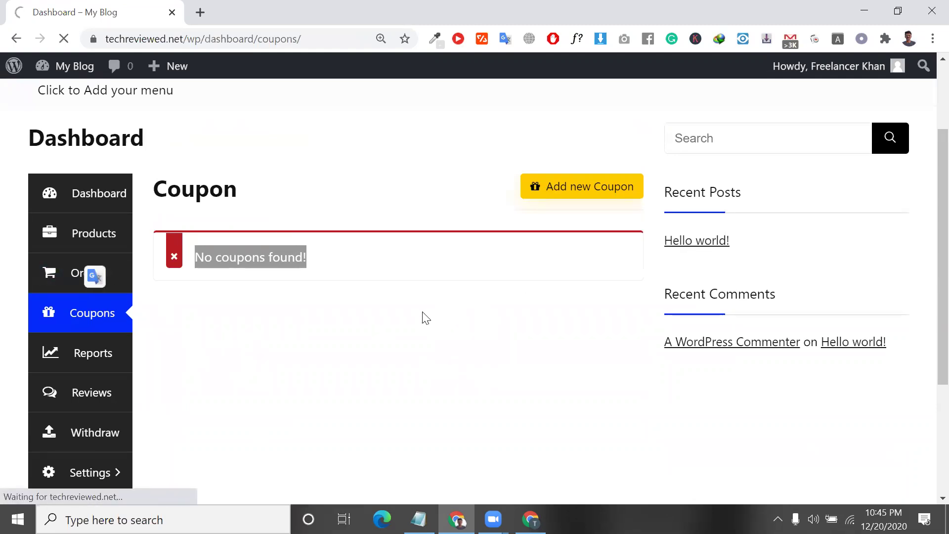
scroll(139, 400, down, 5)
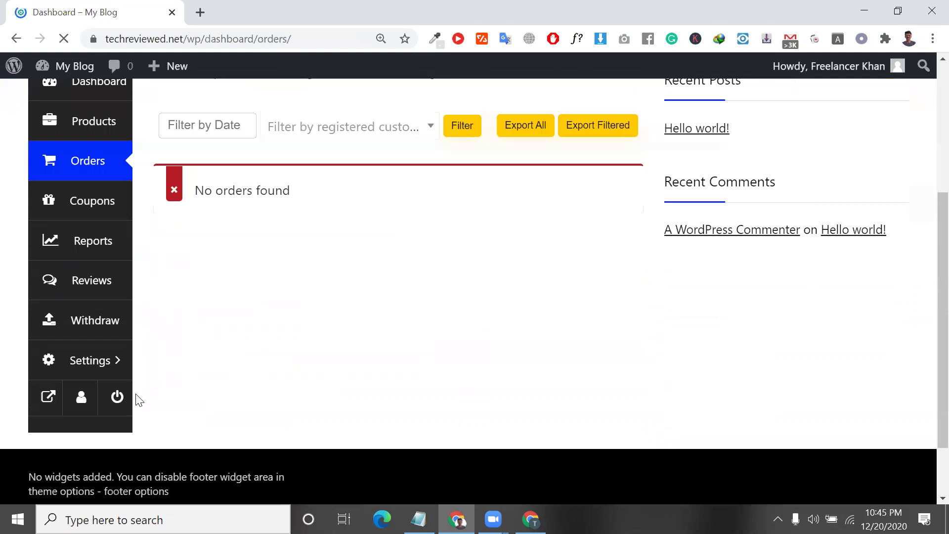
click(87, 205)
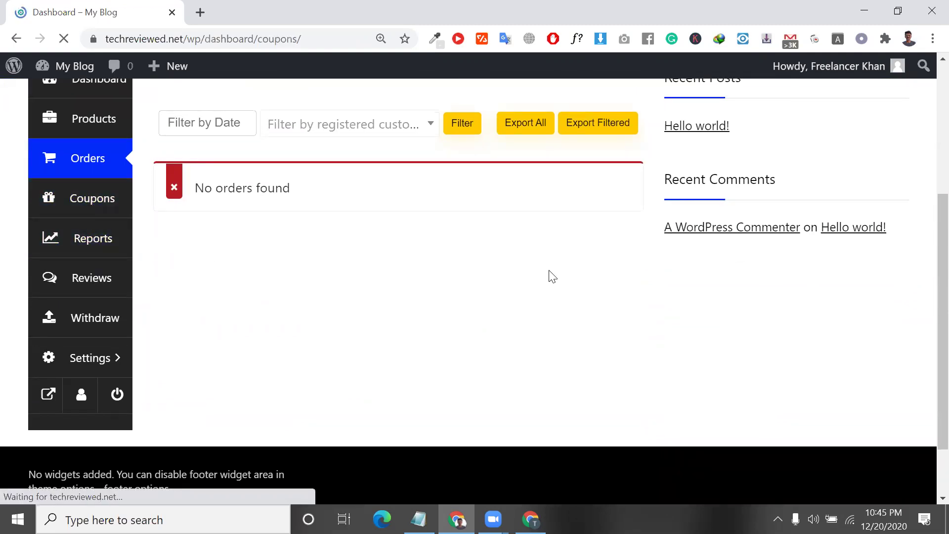
Step: Open a blank new-coupon form and review its fields from the coupon title through the store display option
click(603, 314)
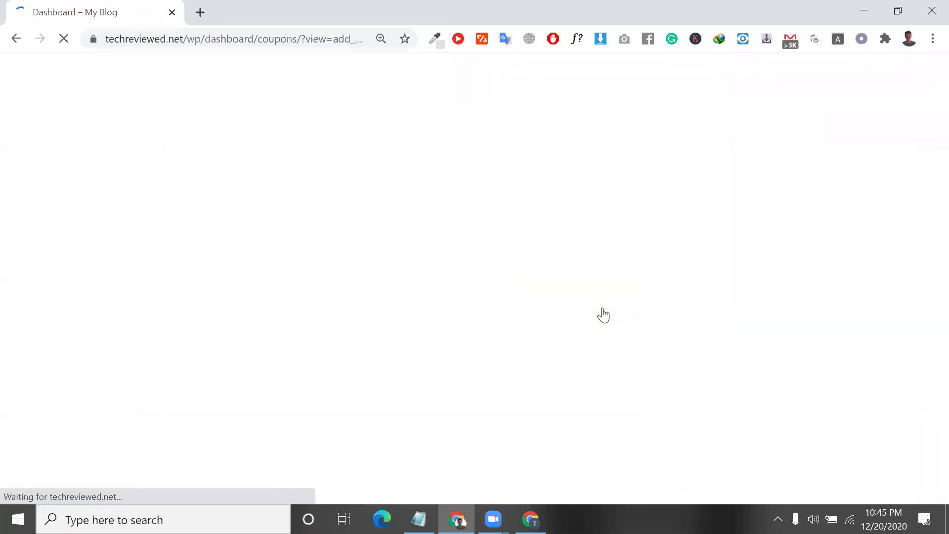
scroll(356, 387, down, 3)
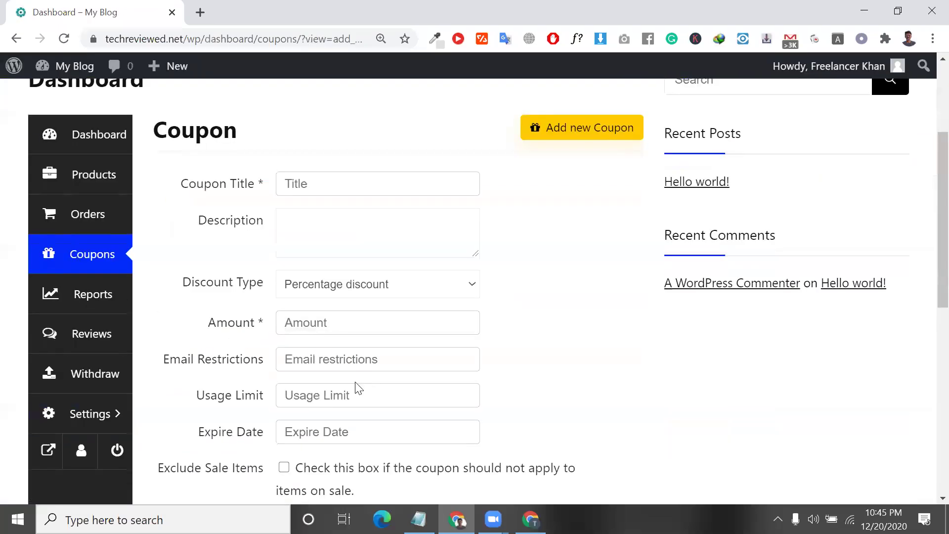
click(348, 406)
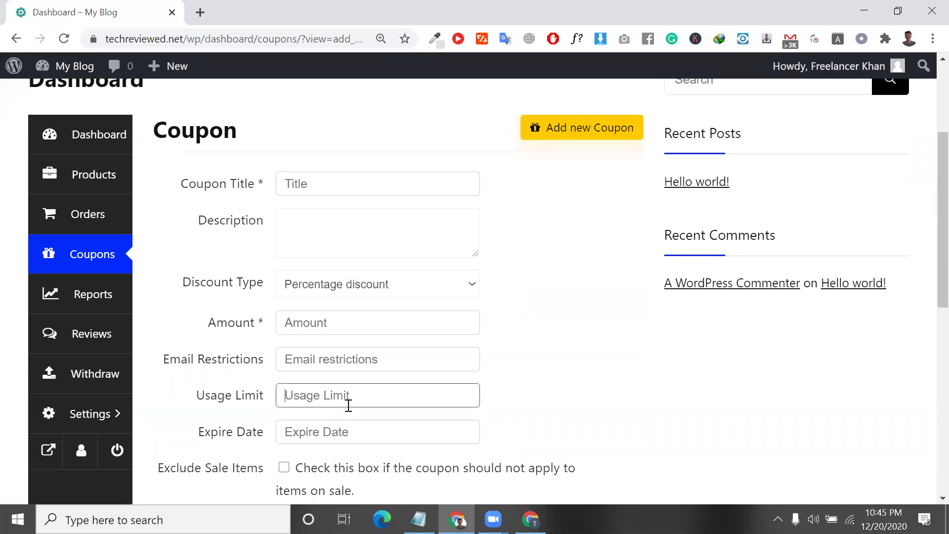
scroll(351, 391, down, 5)
scroll(355, 359, down, 4)
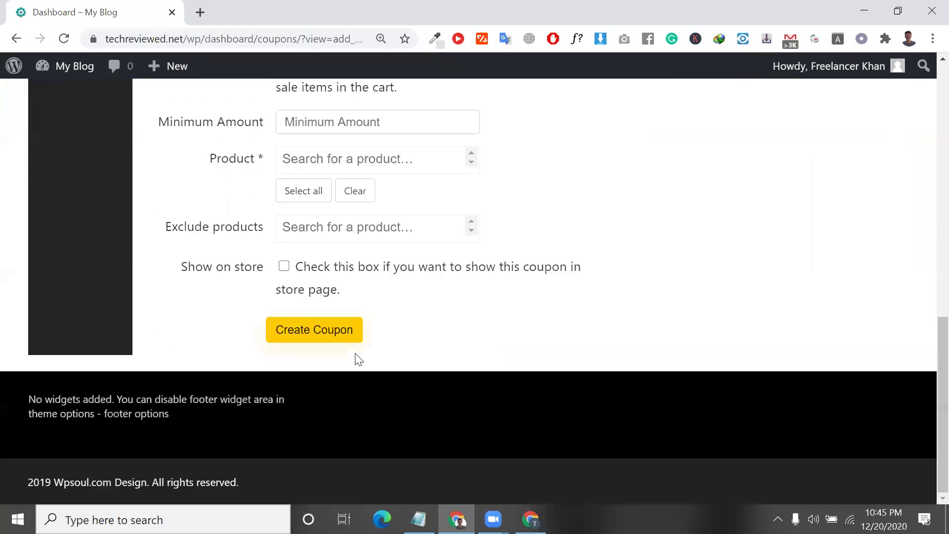
Step: Open the vendor's reports and examine the overview figures and this month's sales chart
scroll(355, 358, up, 5)
scroll(311, 278, up, 3)
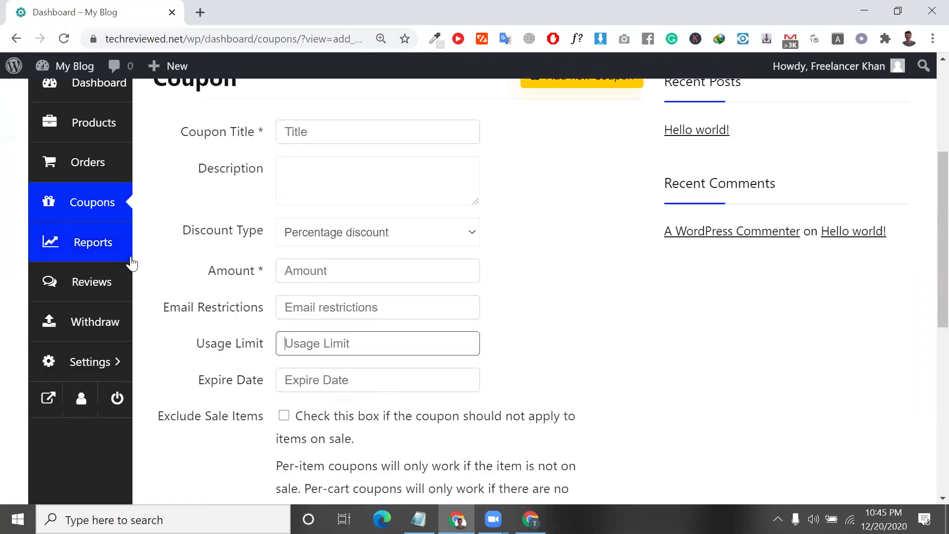
click(80, 249)
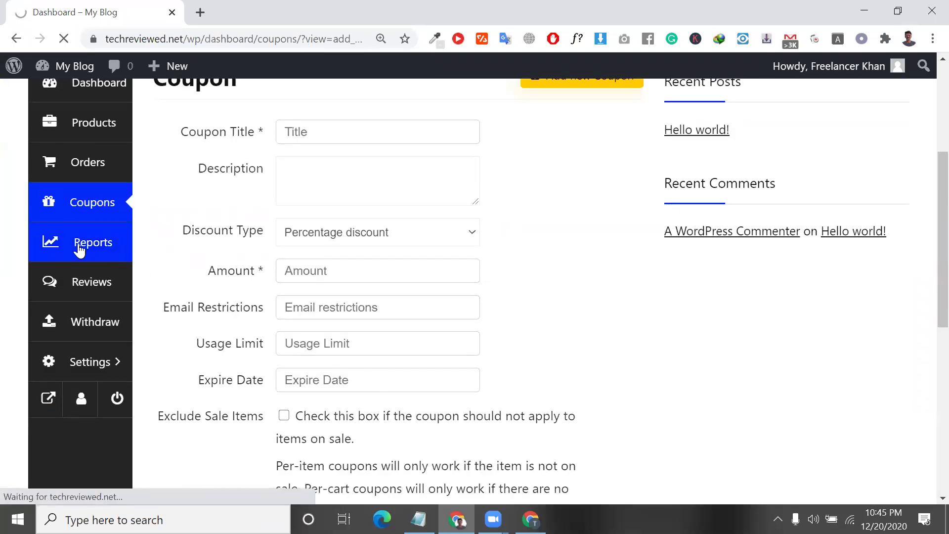
scroll(361, 379, down, 3)
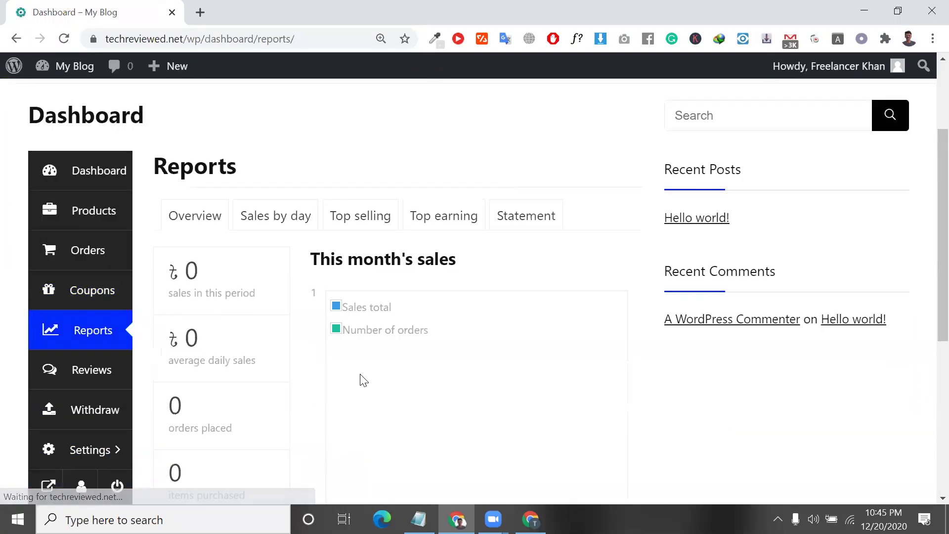
scroll(363, 380, down, 1)
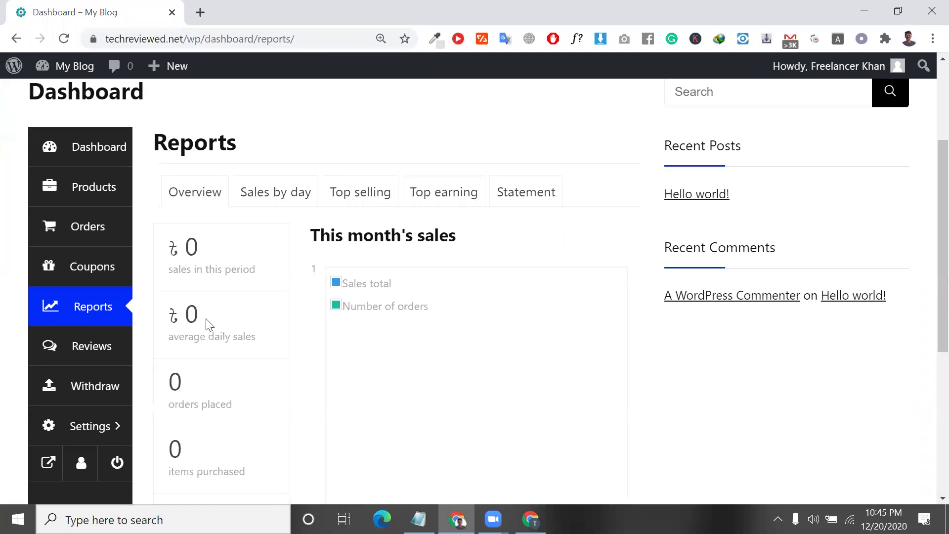
double_click(179, 317)
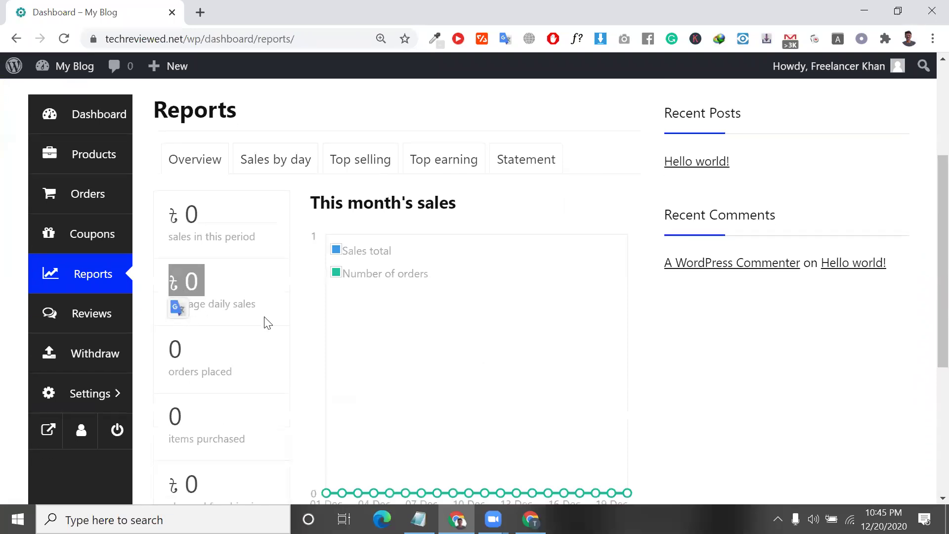
scroll(265, 322, down, 1)
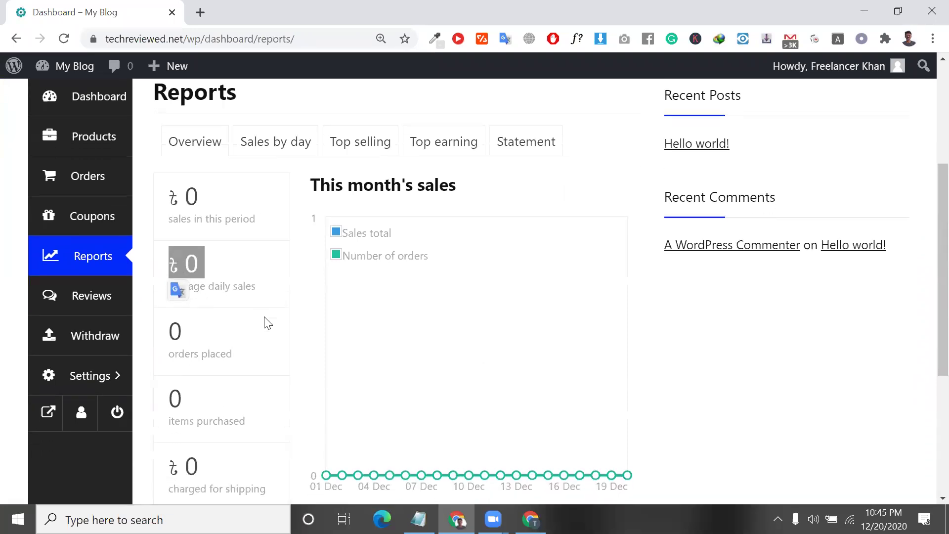
Step: Switch to the sales-by-day report and look through its sales figures and chart
click(280, 139)
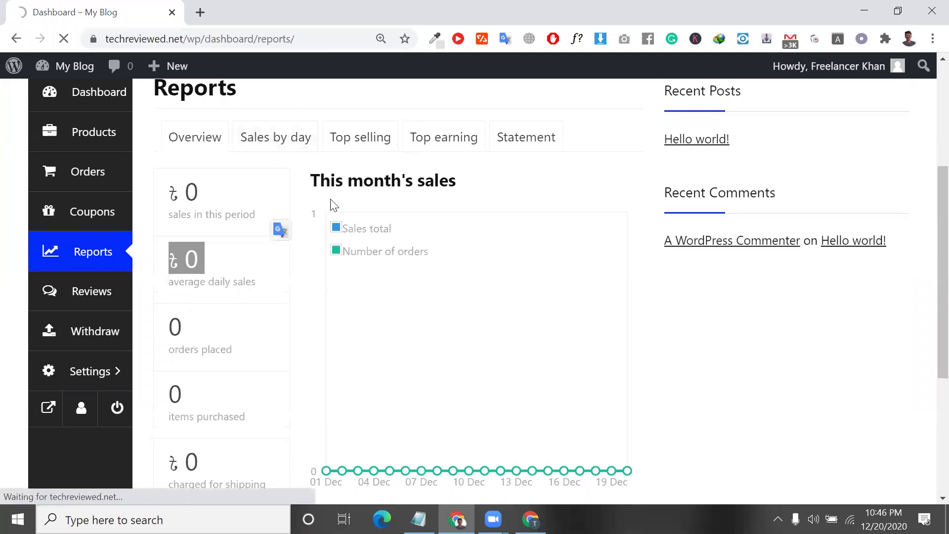
scroll(353, 320, down, 6)
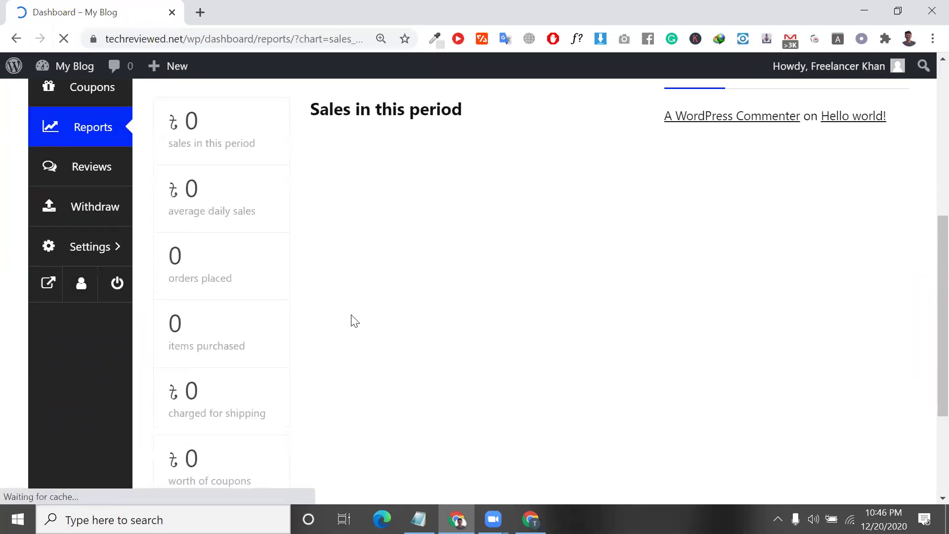
scroll(354, 320, down, 4)
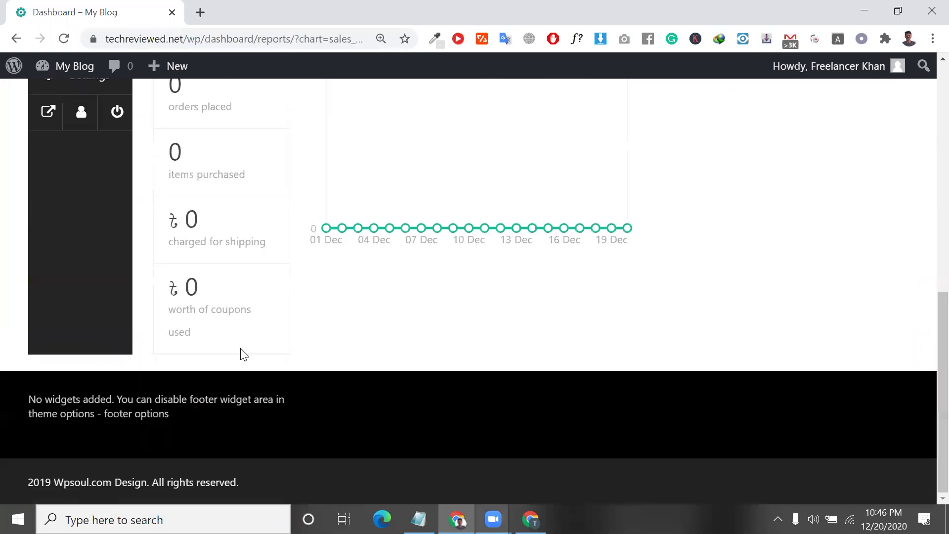
Step: Open the vendor's reviews page and check its review list and status categories
scroll(91, 255, up, 5)
click(89, 250)
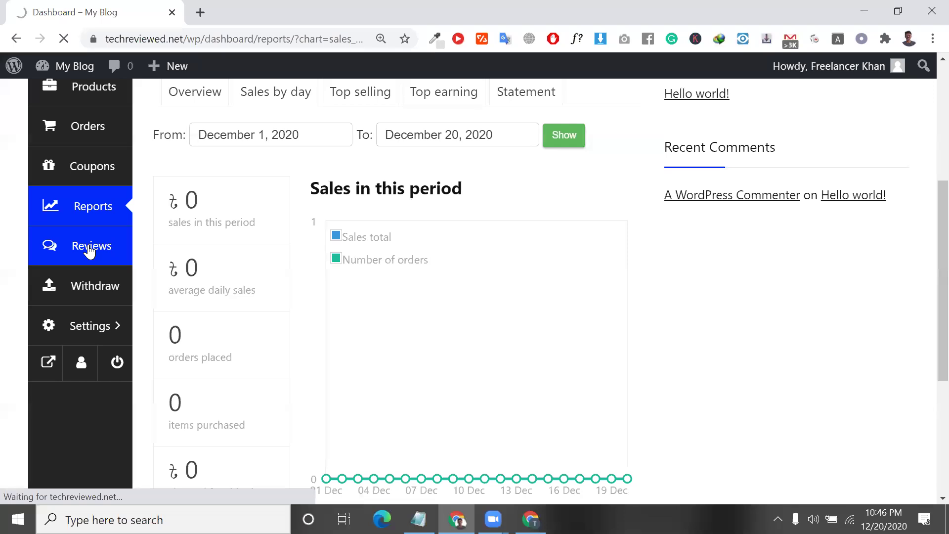
scroll(394, 309, down, 4)
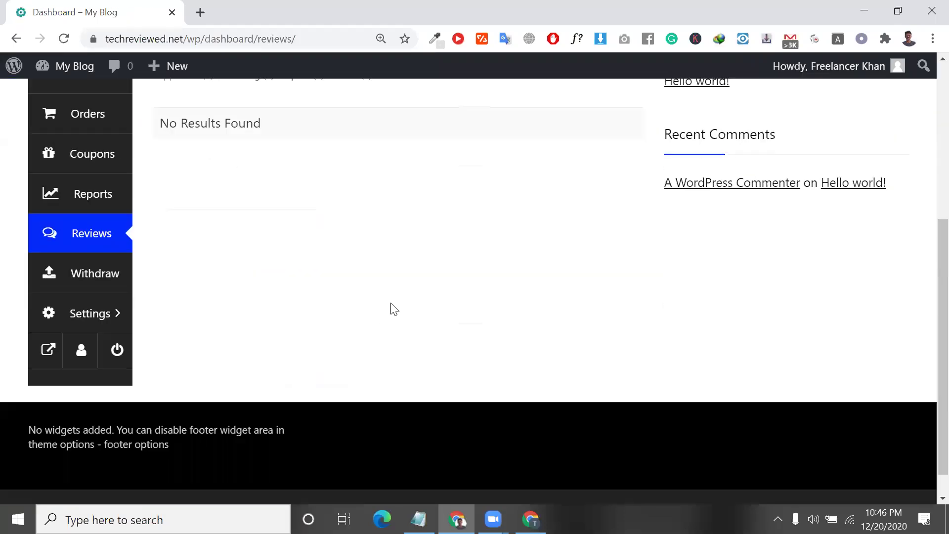
scroll(316, 257, up, 1)
scroll(318, 258, down, 2)
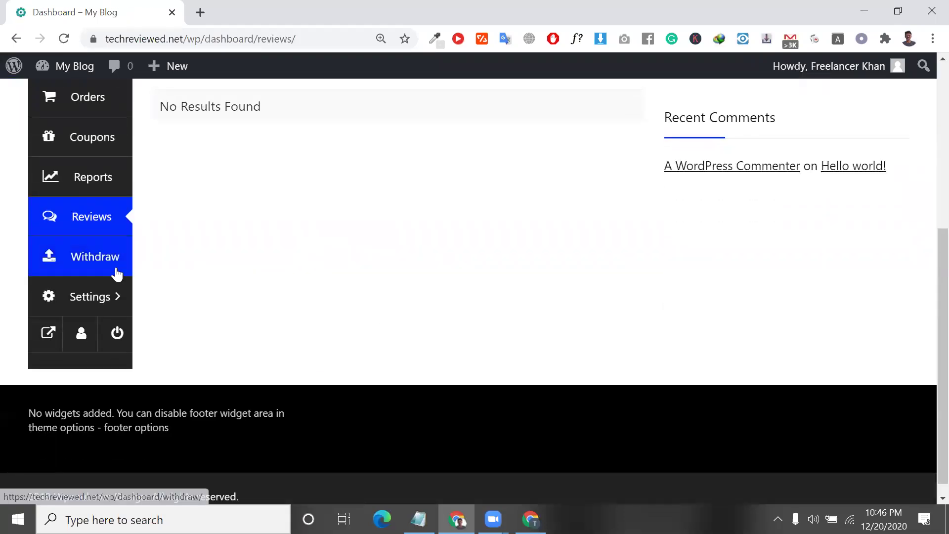
scroll(321, 267, up, 2)
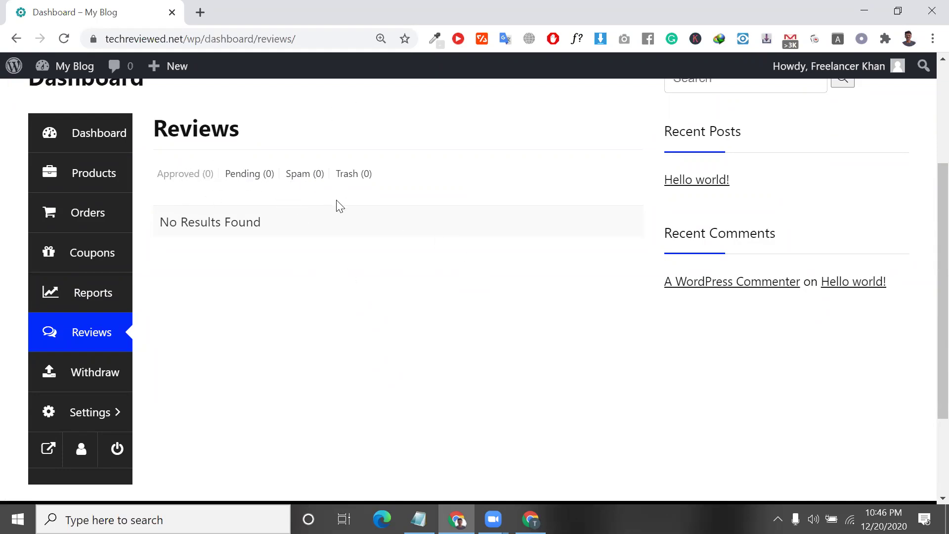
Step: Open the withdraw page and examine the balance, withdrawal limits and request section
click(85, 370)
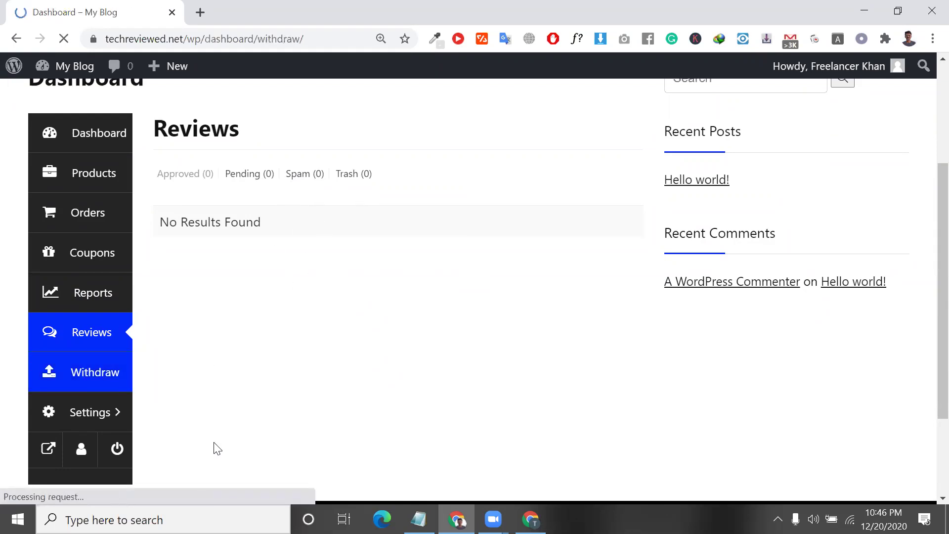
scroll(196, 392, down, 5)
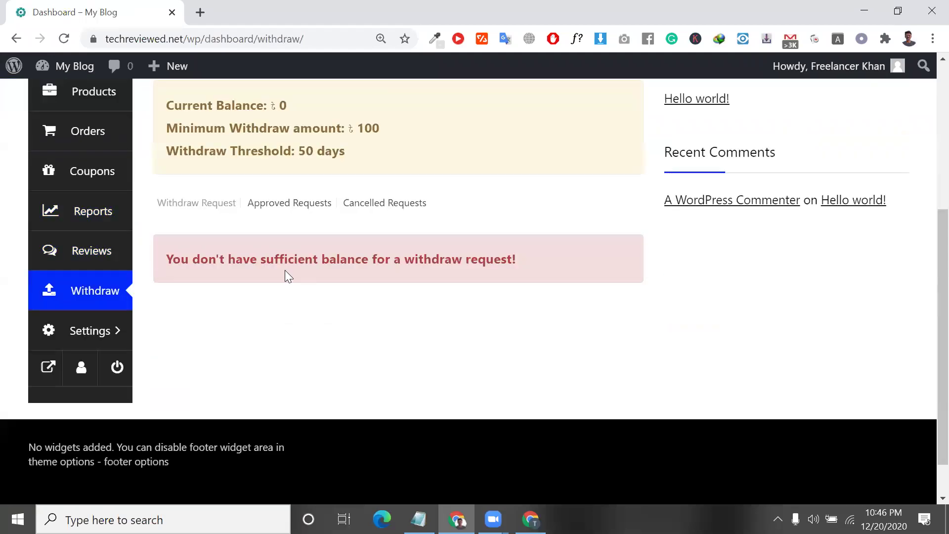
scroll(284, 270, up, 1)
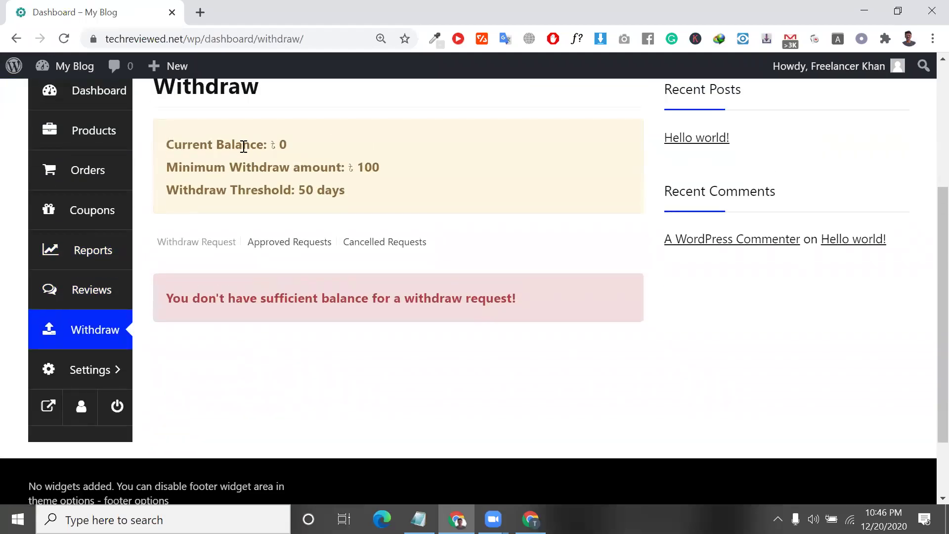
Step: Read the current balance, minimum withdraw amount and withdraw threshold on the withdraw page
double_click(281, 145)
double_click(370, 167)
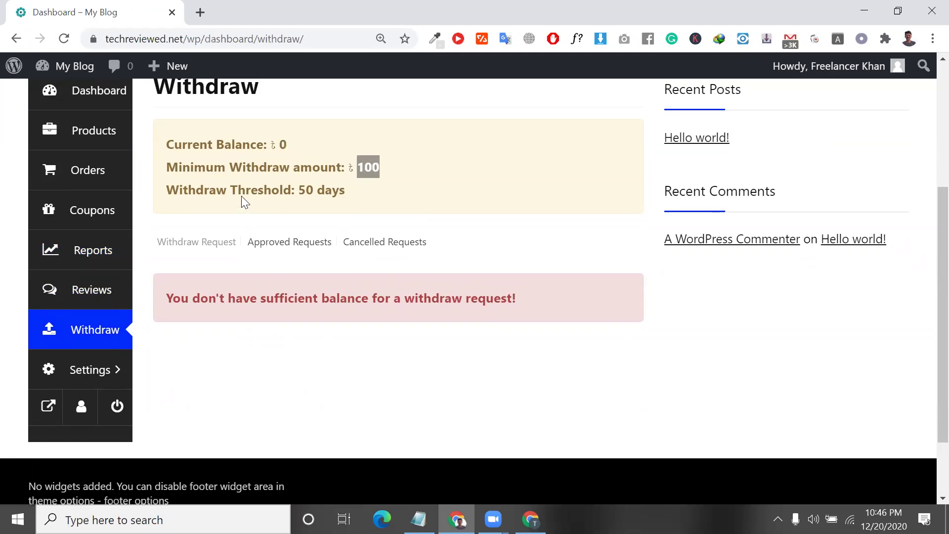
double_click(259, 190)
double_click(304, 191)
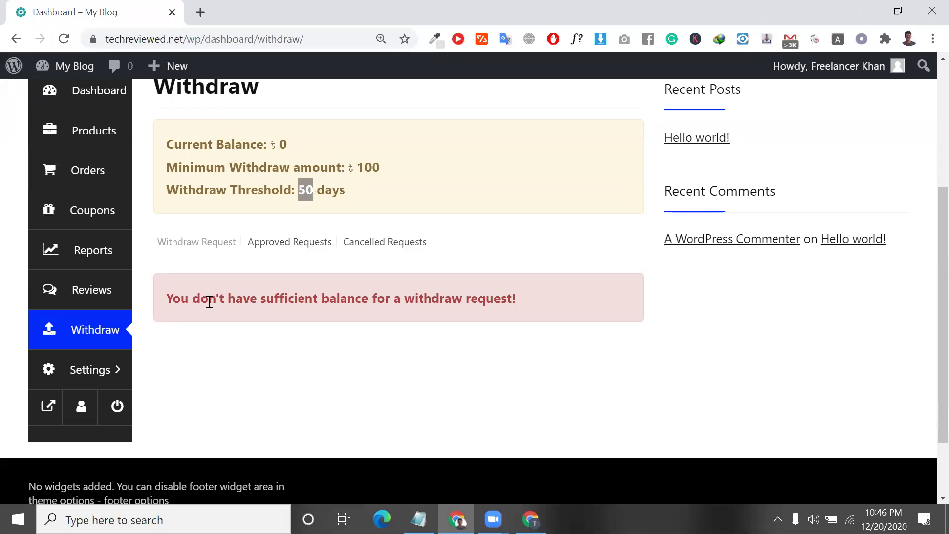
double_click(263, 193)
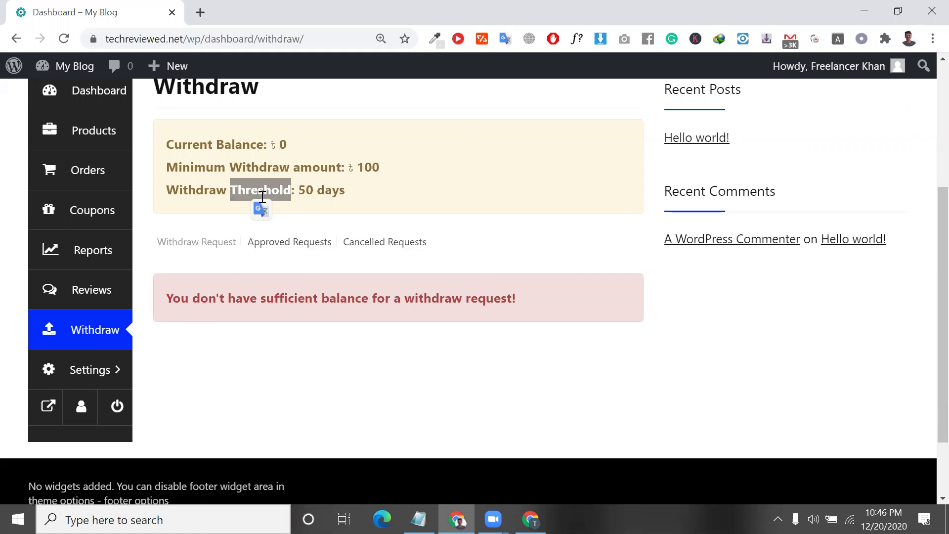
double_click(302, 190)
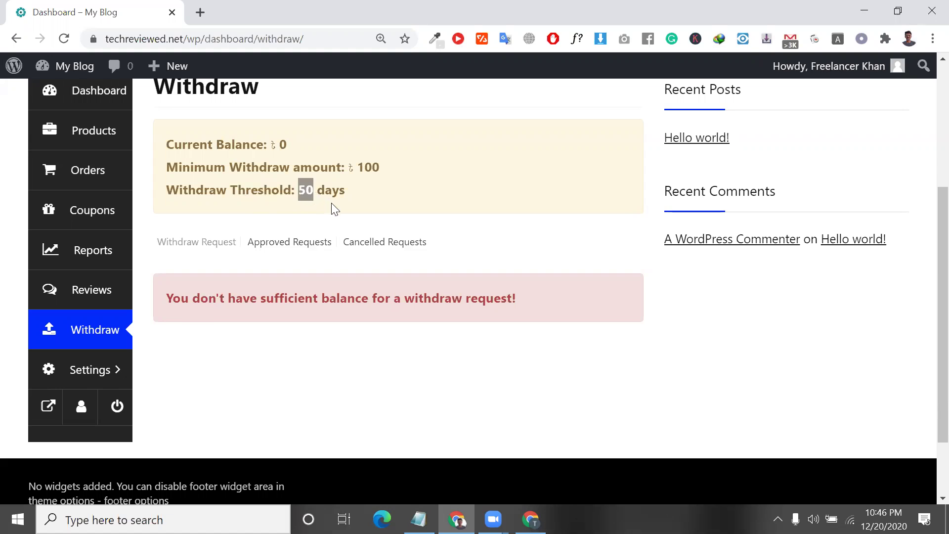
triple_click(323, 188)
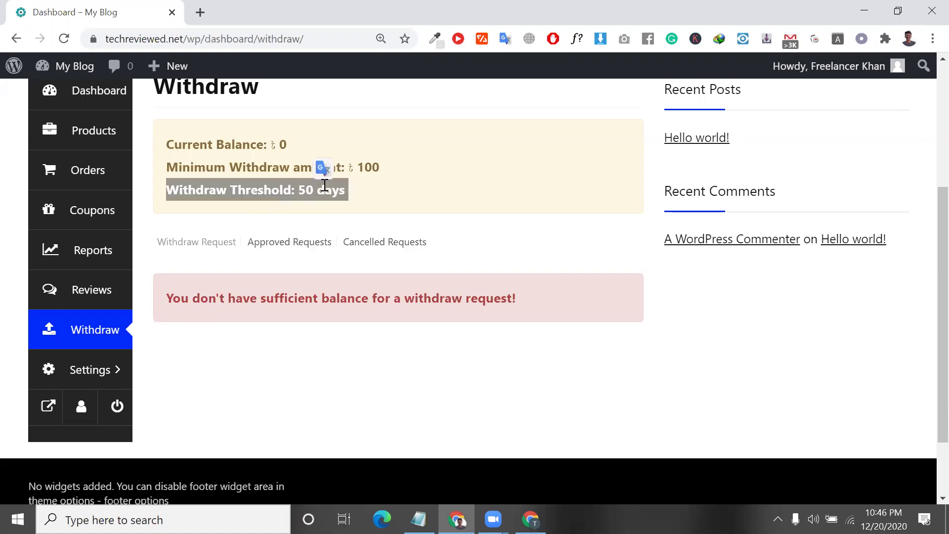
Step: Read the notice shown under the withdraw request section
scroll(325, 185, down, 2)
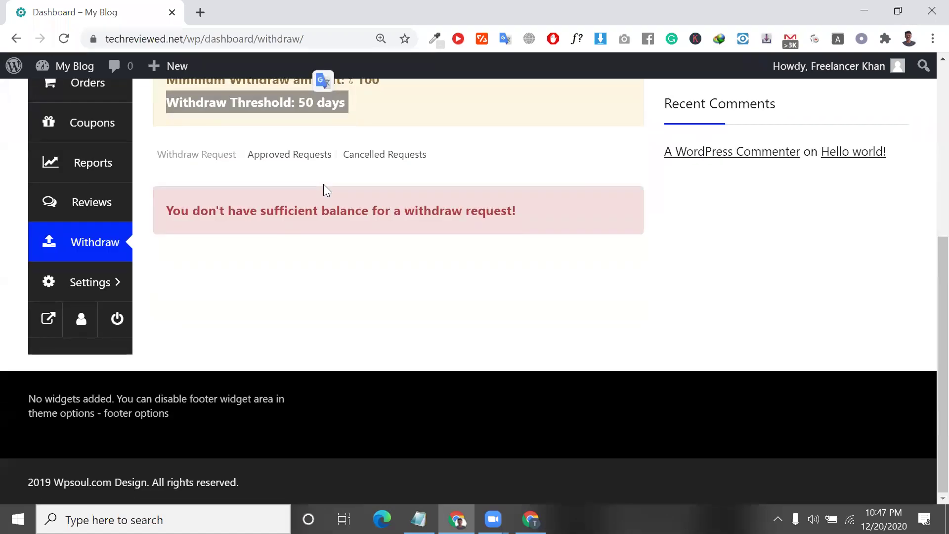
triple_click(347, 214)
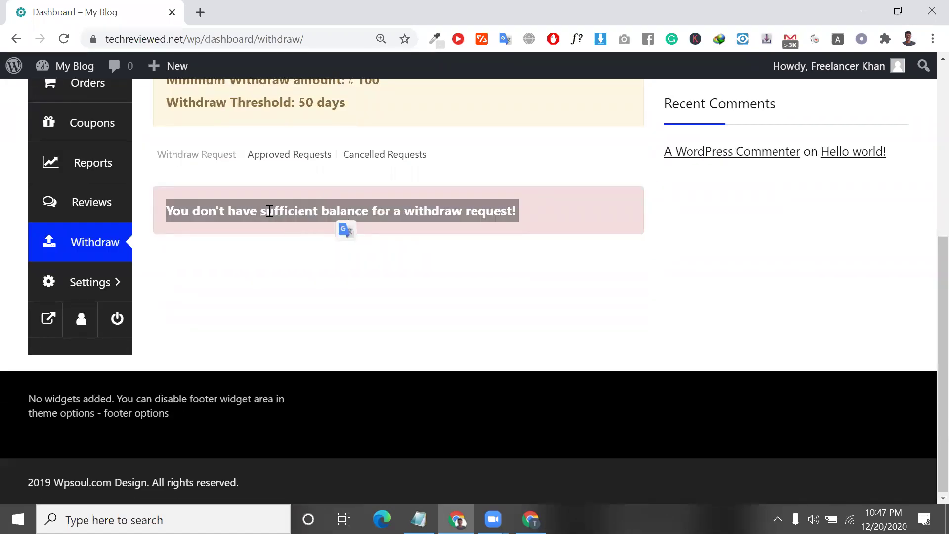
double_click(269, 211)
triple_click(270, 211)
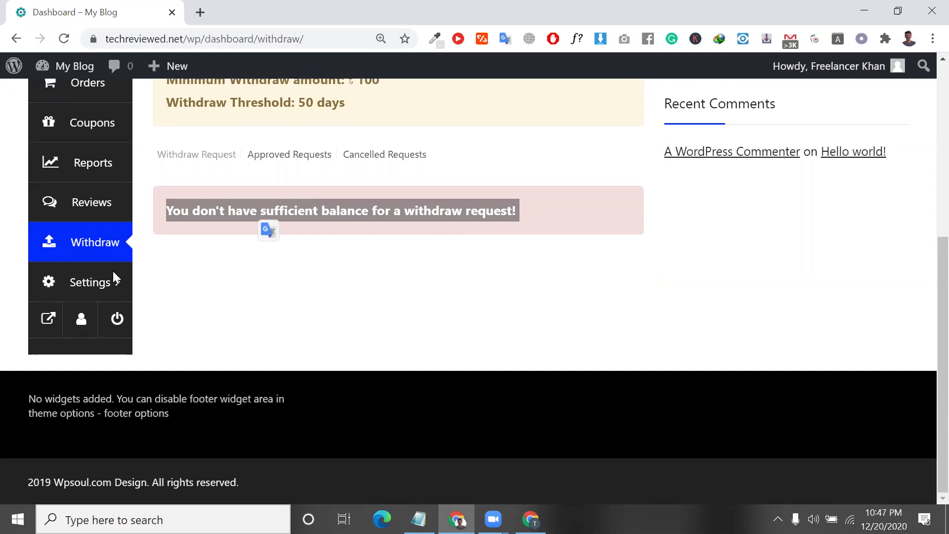
Step: Open the vendor's store settings and look through the store form and the list of settings sections
click(87, 279)
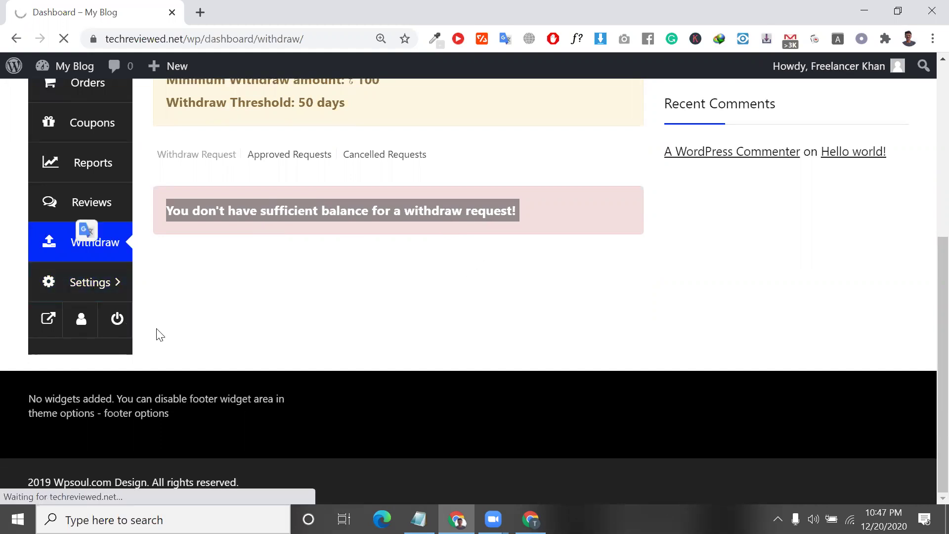
scroll(259, 261, down, 5)
scroll(259, 261, down, 7)
scroll(258, 260, up, 1)
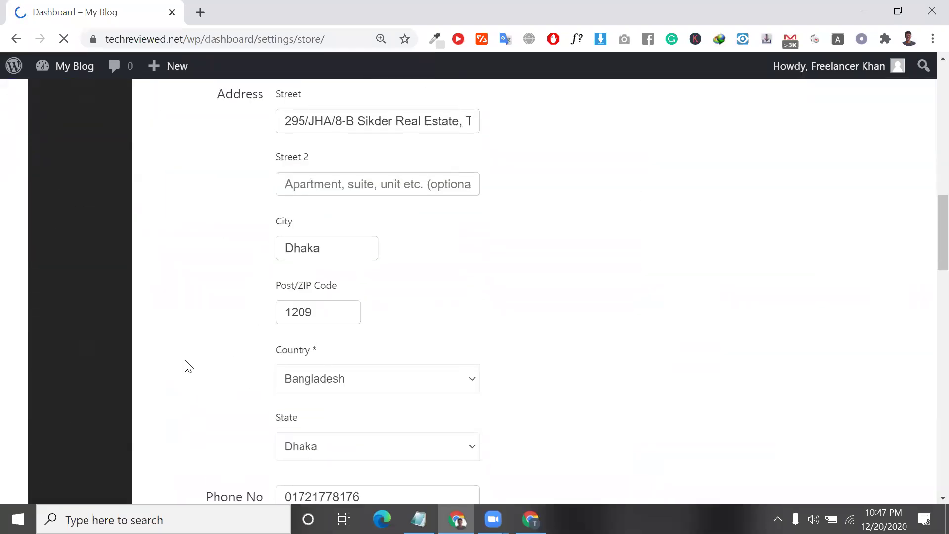
scroll(97, 439, up, 10)
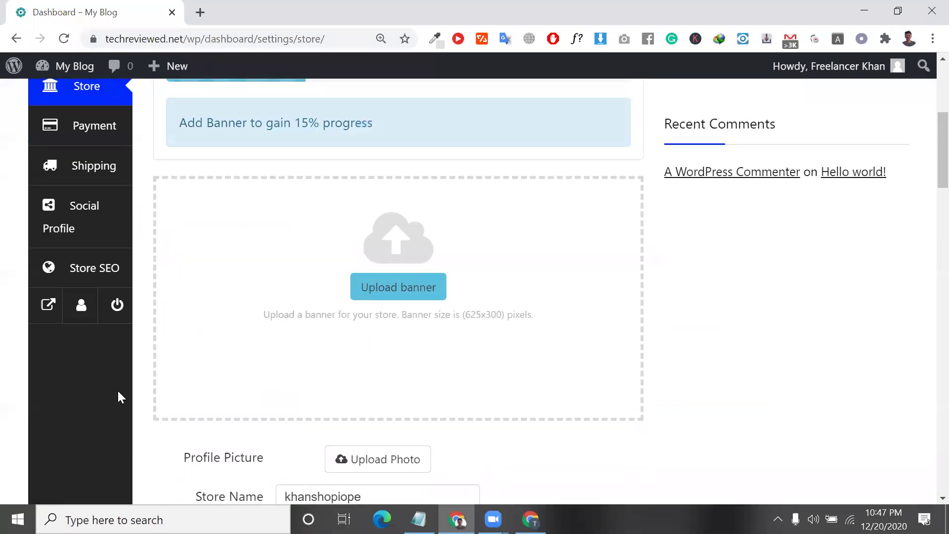
click(123, 270)
scroll(126, 247, up, 2)
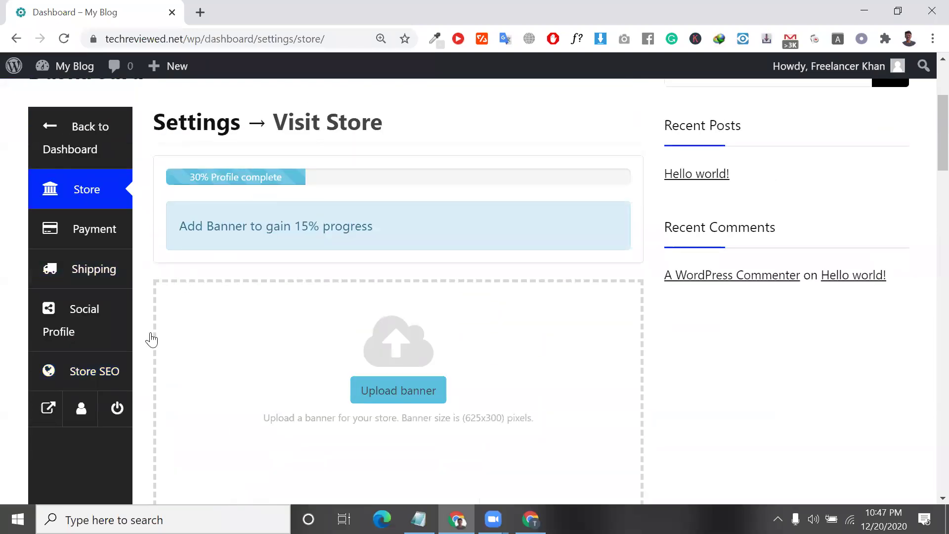
Step: Open the vendor's public store page in a new browser tab and check its web address
right_click(45, 412)
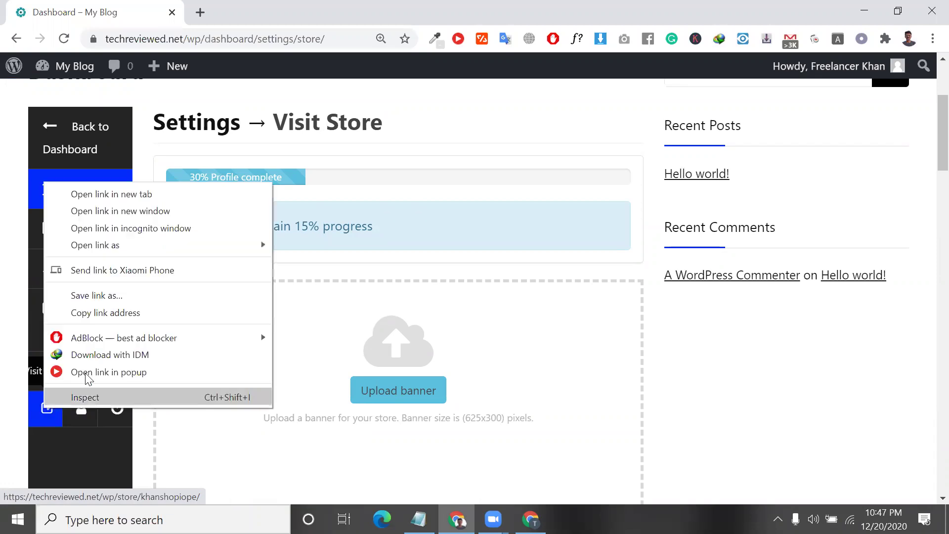
click(200, 454)
scroll(200, 456, up, 1)
scroll(199, 456, up, 2)
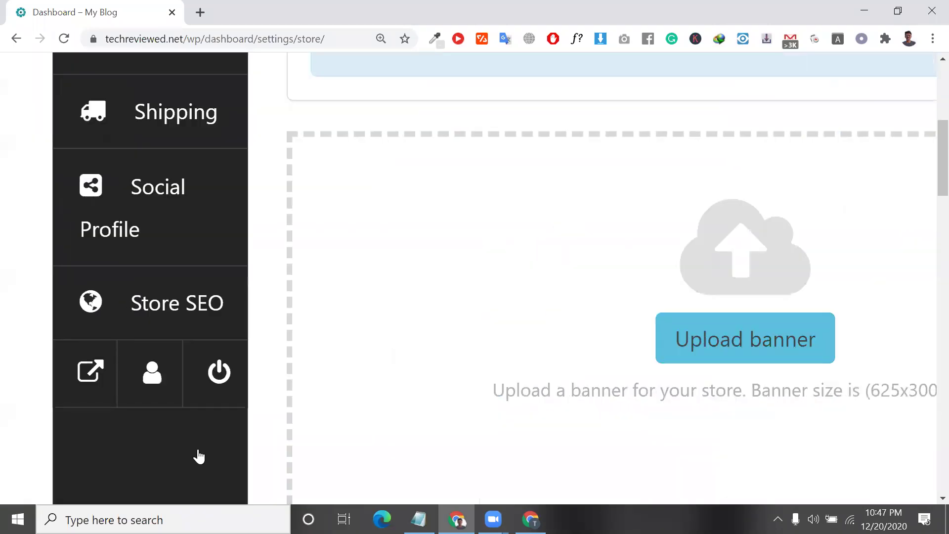
right_click(95, 372)
click(188, 157)
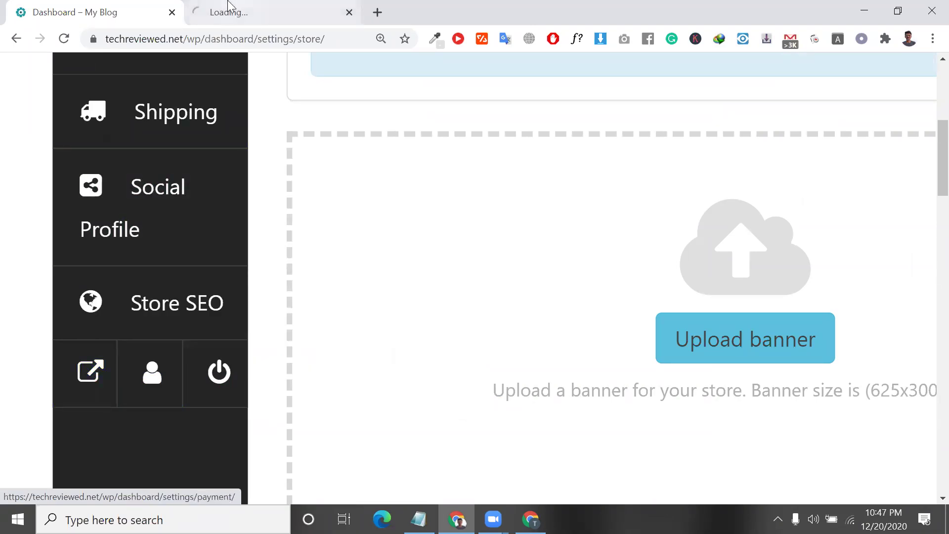
click(231, 5)
double_click(278, 38)
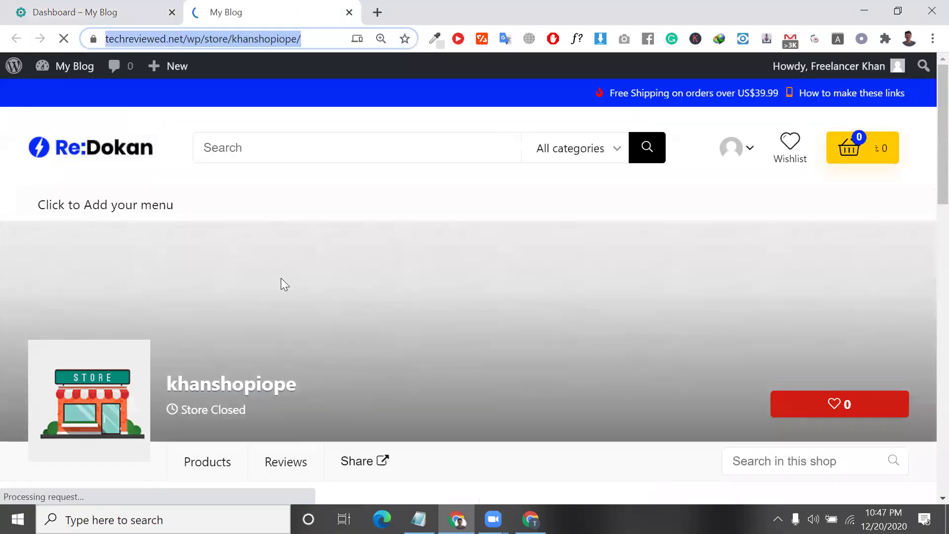
Step: Show the store's products and look through its store details, product category and vendor contact form
scroll(281, 278, down, 4)
scroll(284, 284, down, 2)
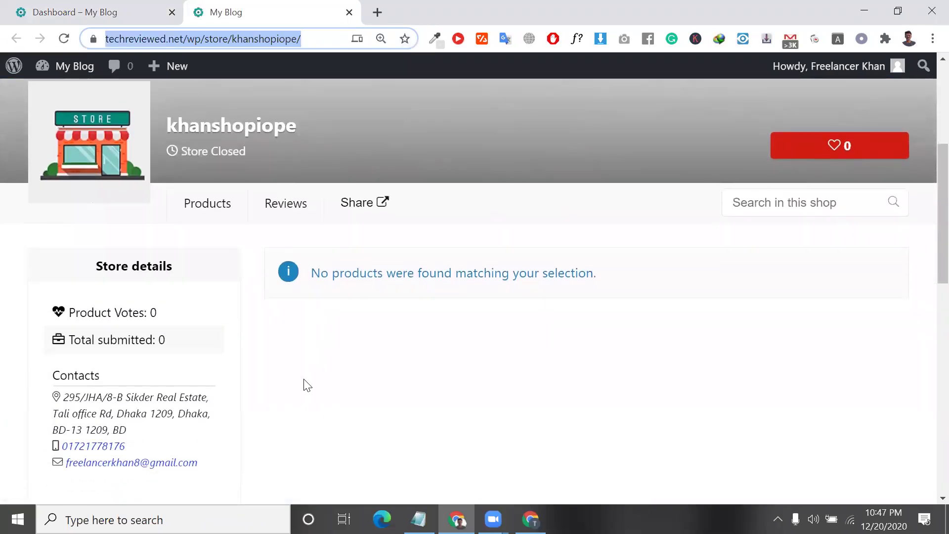
click(218, 205)
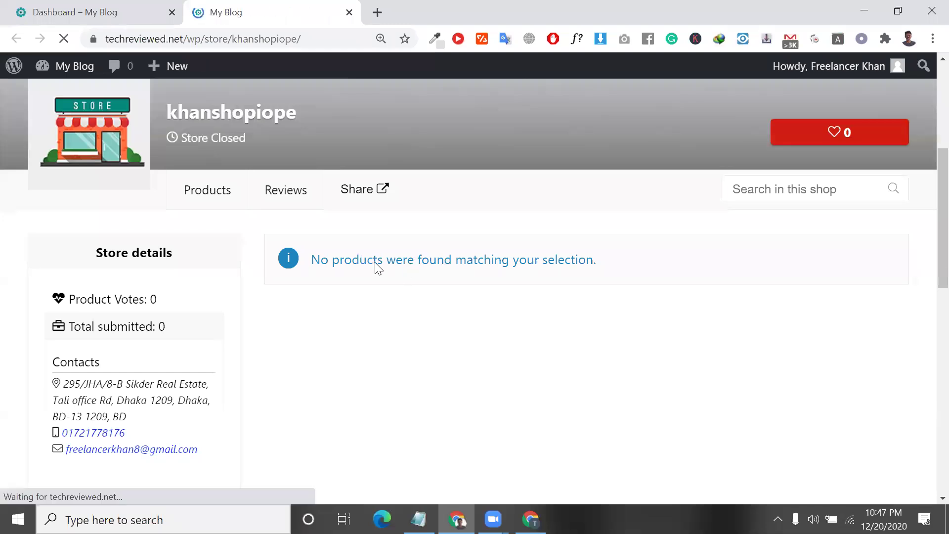
scroll(261, 318, down, 5)
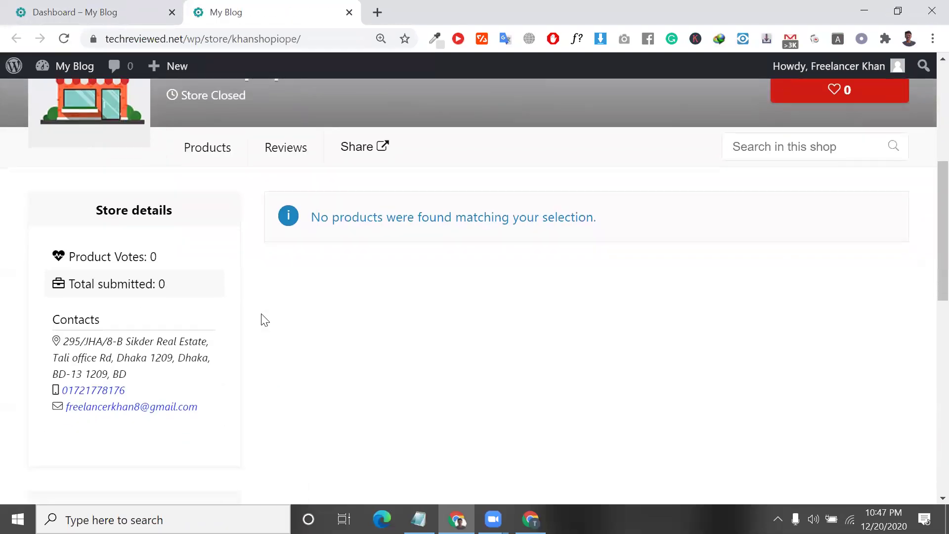
triple_click(139, 257)
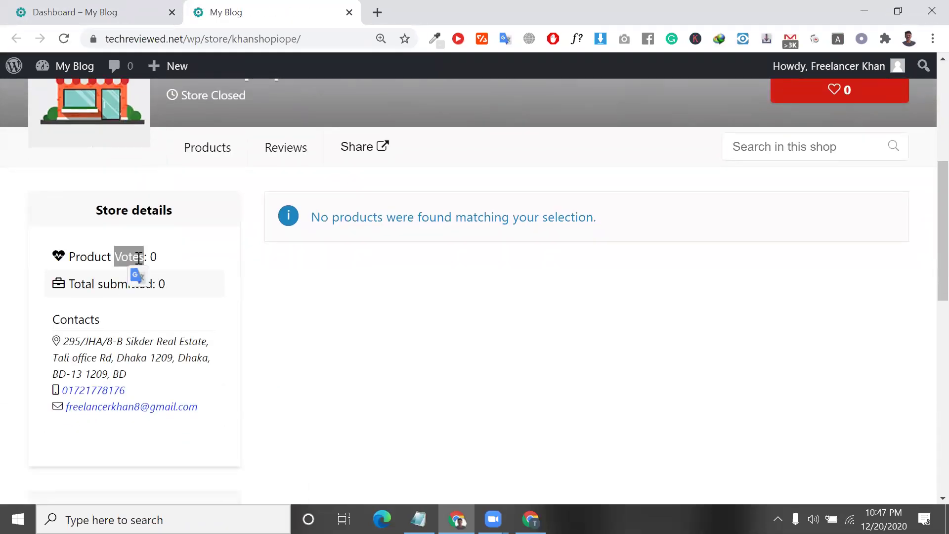
scroll(193, 453, down, 6)
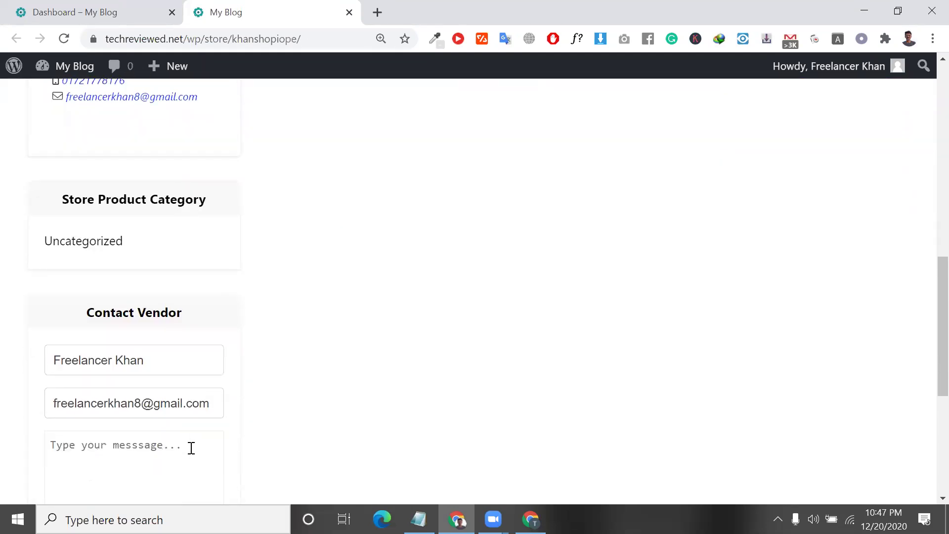
scroll(192, 433, down, 5)
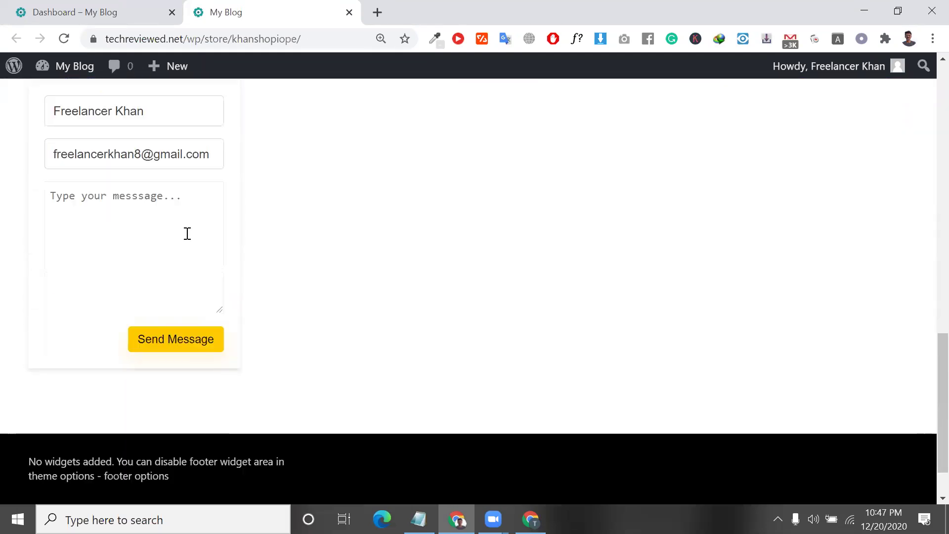
Step: Check the product listing message and the opening status beneath the store's name
scroll(188, 234, up, 11)
scroll(187, 233, up, 4)
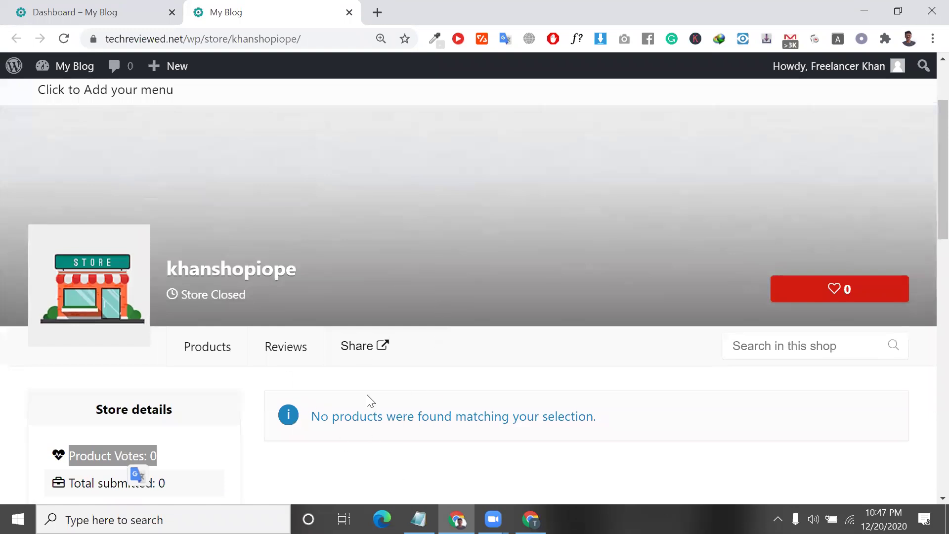
triple_click(496, 424)
triple_click(224, 297)
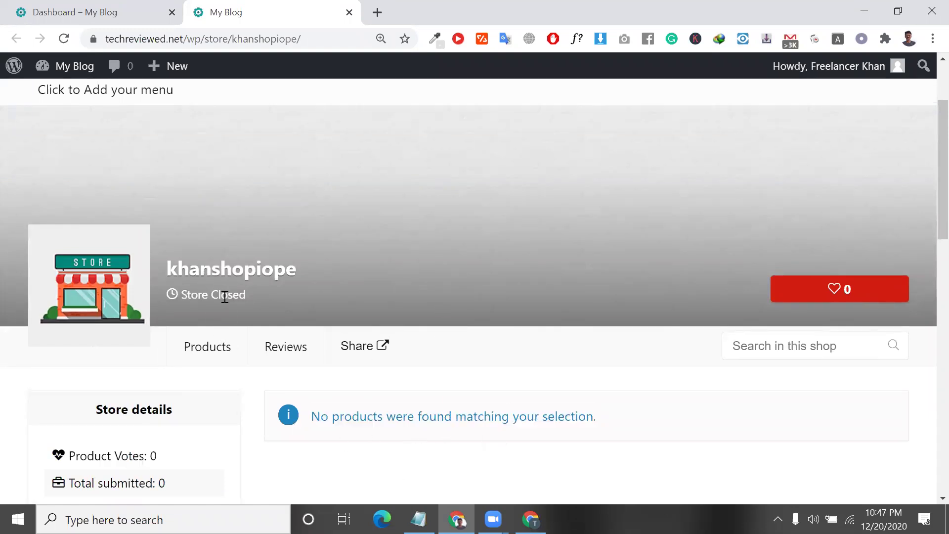
Step: Return to the vendor's store settings and read the profile completion hint about adding a banner
click(163, 4)
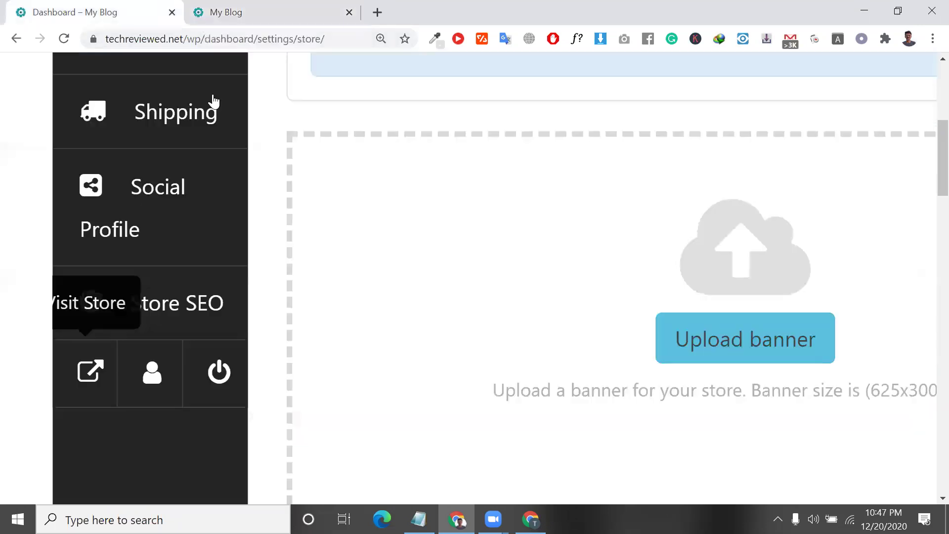
scroll(153, 213, down, 3)
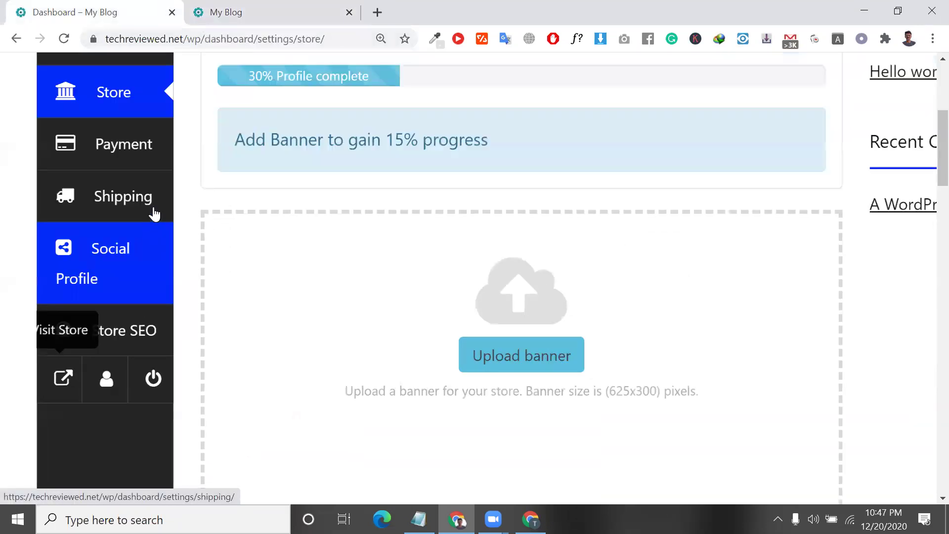
triple_click(285, 223)
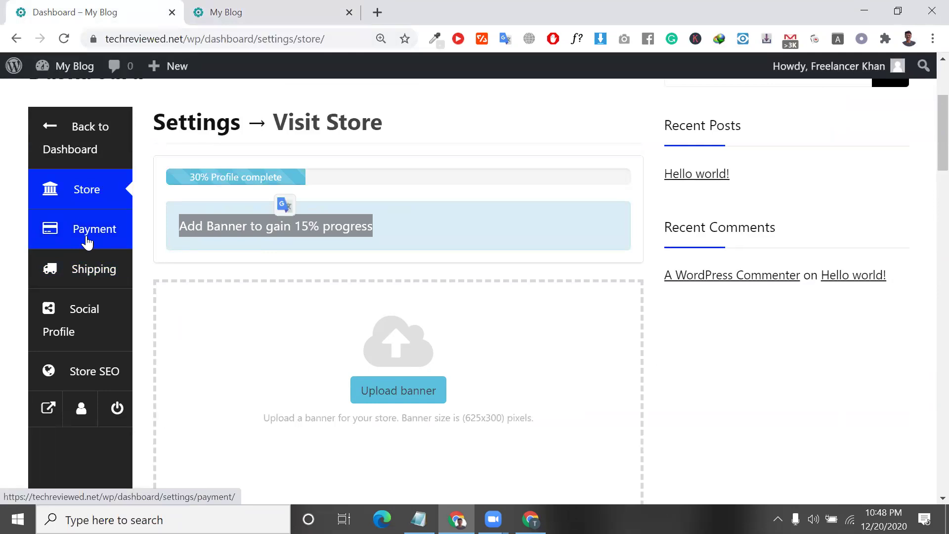
Step: Switch to the WordPress admin window, open the form for adding a new product and look through it
click(234, 7)
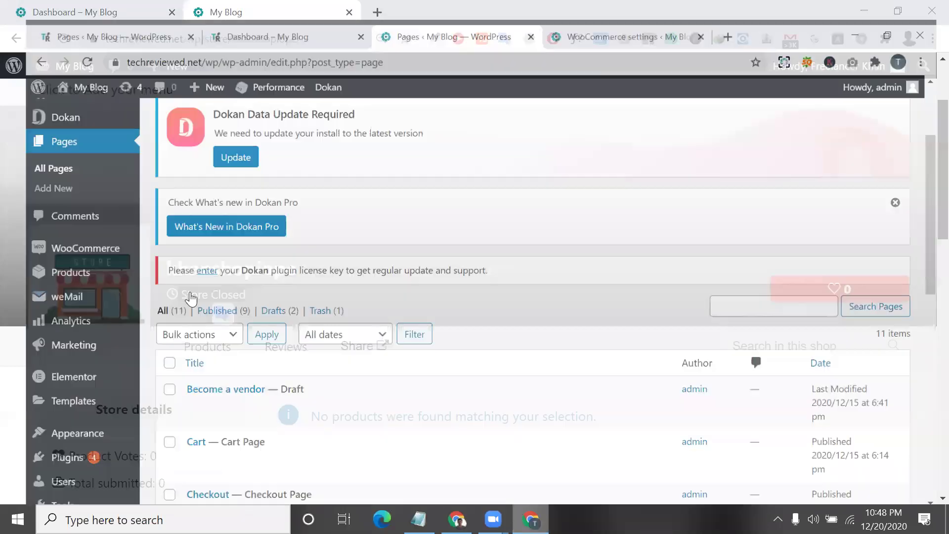
scroll(72, 260, up, 3)
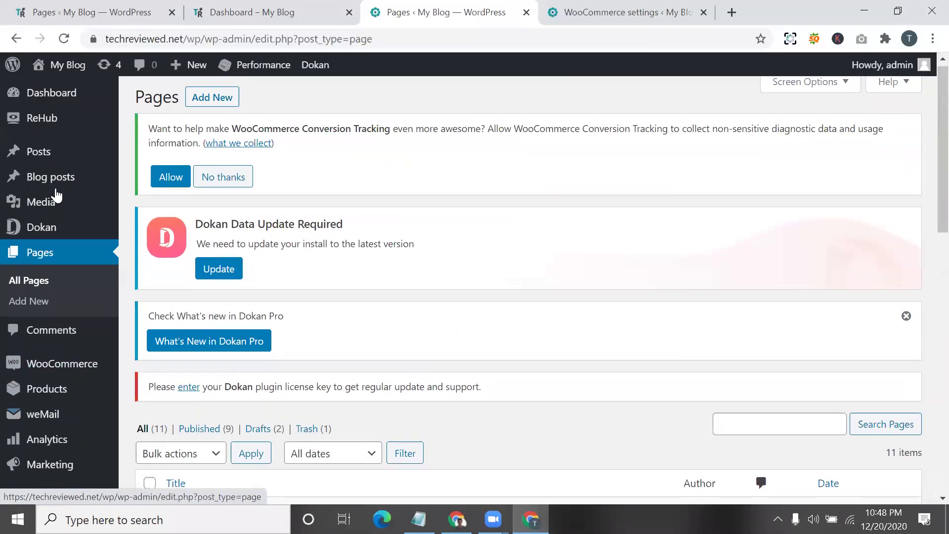
scroll(98, 303, down, 3)
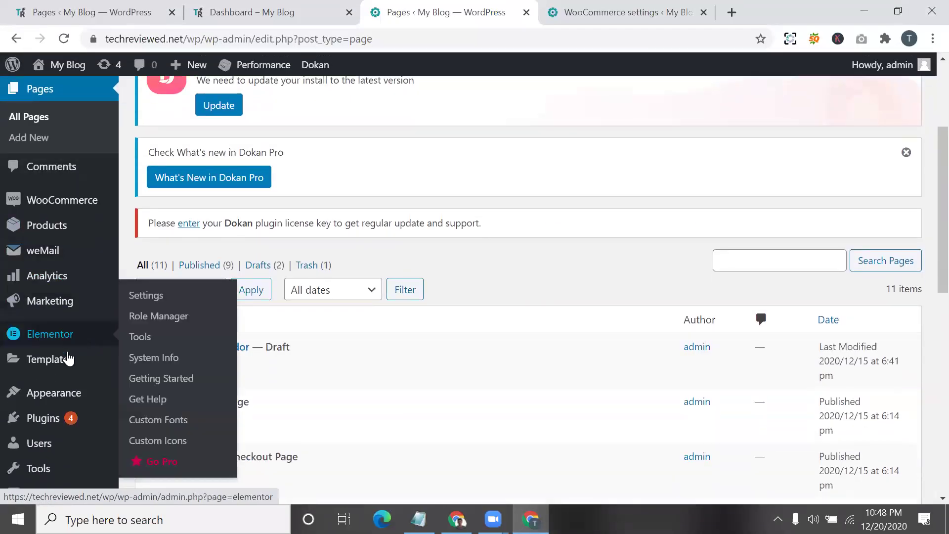
scroll(54, 306, down, 1)
mouse_move(69, 198)
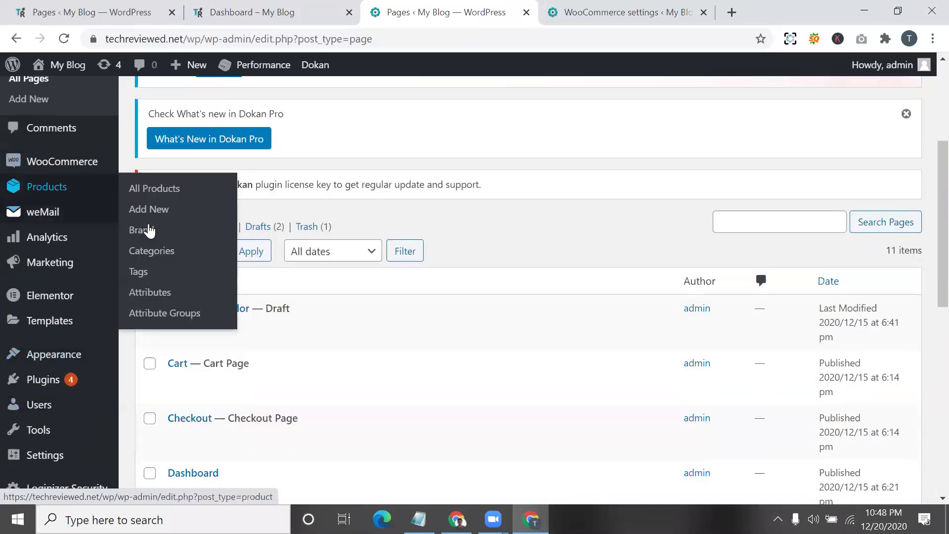
click(168, 214)
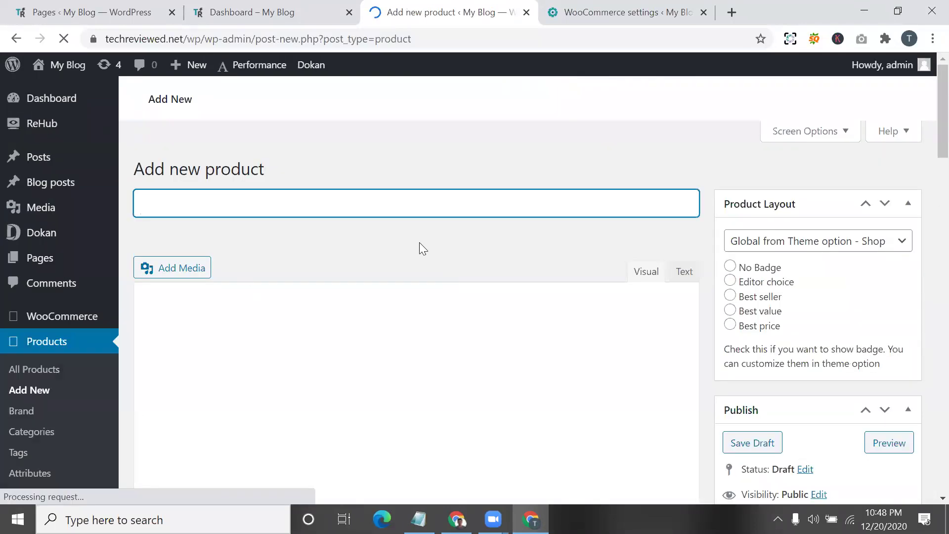
scroll(420, 242, down, 3)
scroll(421, 249, down, 4)
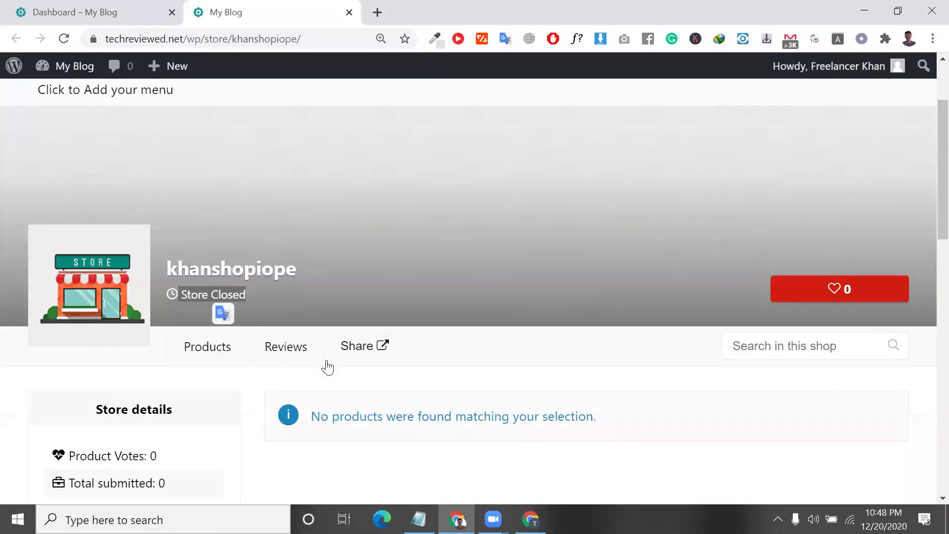
Step: Recheck the product area of the public store page and go back to the vendor's store settings
scroll(317, 356, down, 2)
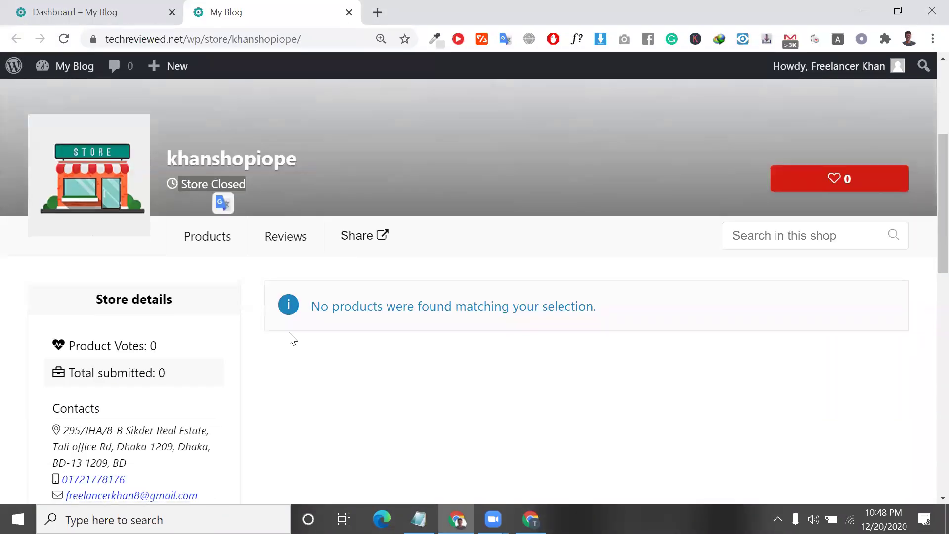
click(74, 12)
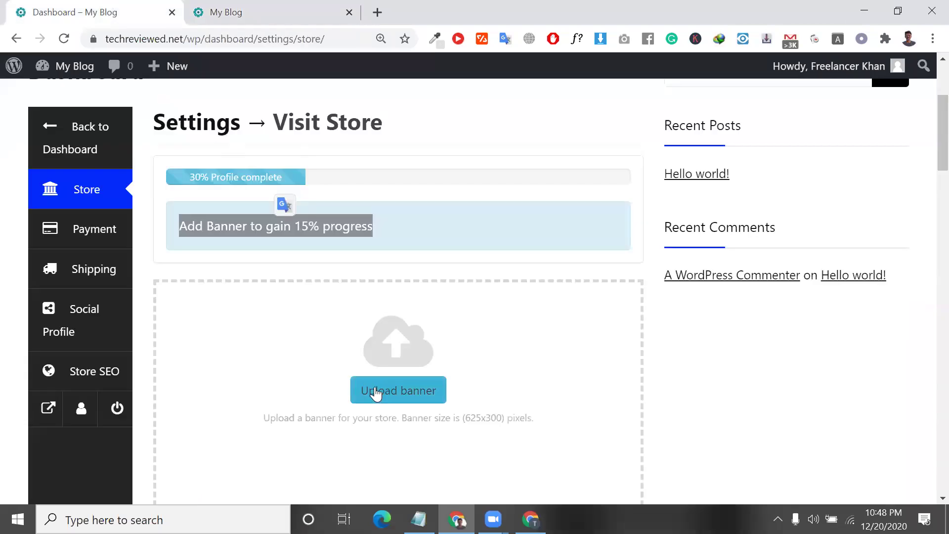
Step: Look through the store settings form, from the banner hint and profile picture to products per page, address and contact fields
triple_click(296, 229)
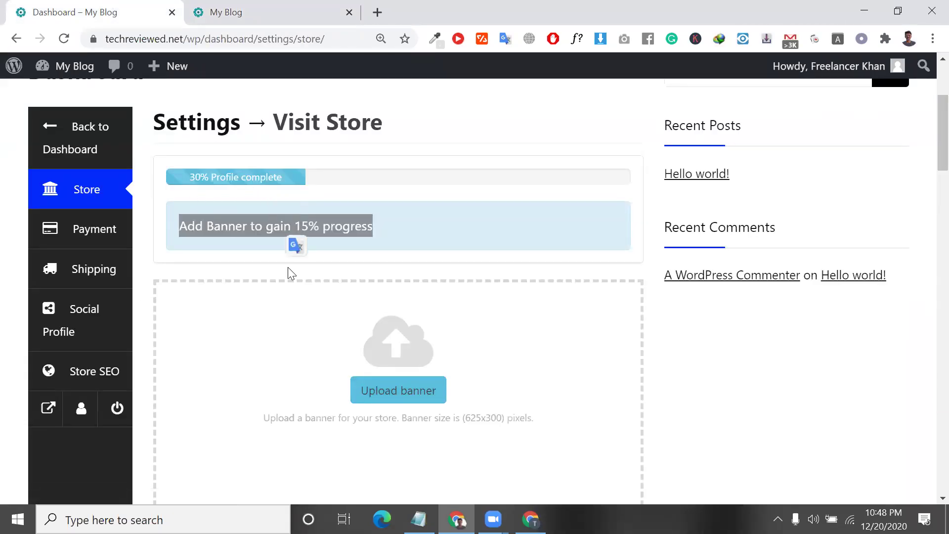
scroll(292, 275, down, 2)
scroll(292, 276, up, 3)
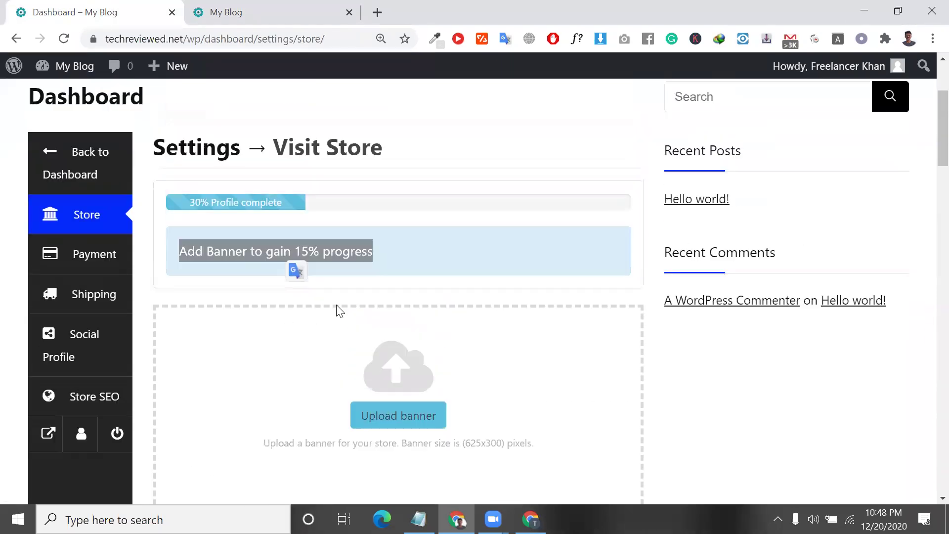
scroll(395, 371, down, 1)
scroll(401, 361, down, 2)
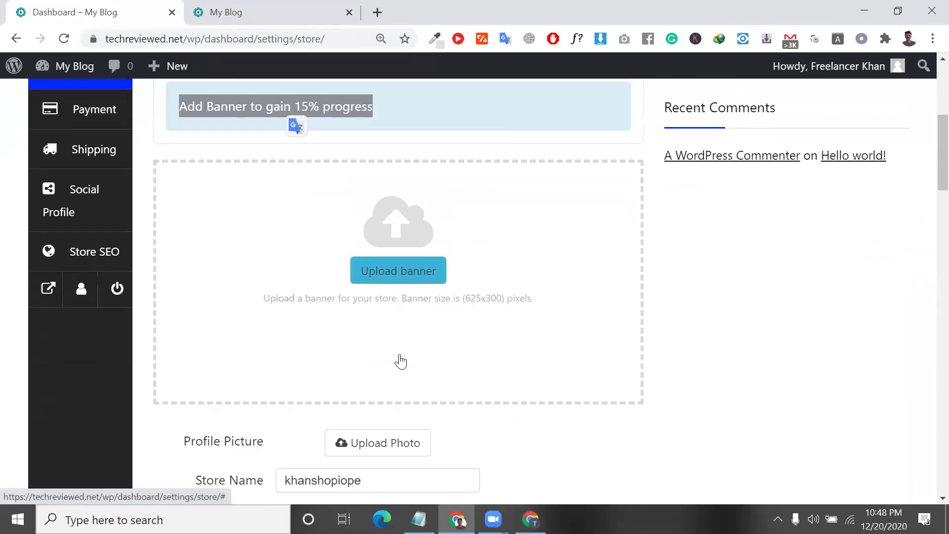
scroll(443, 264, down, 2)
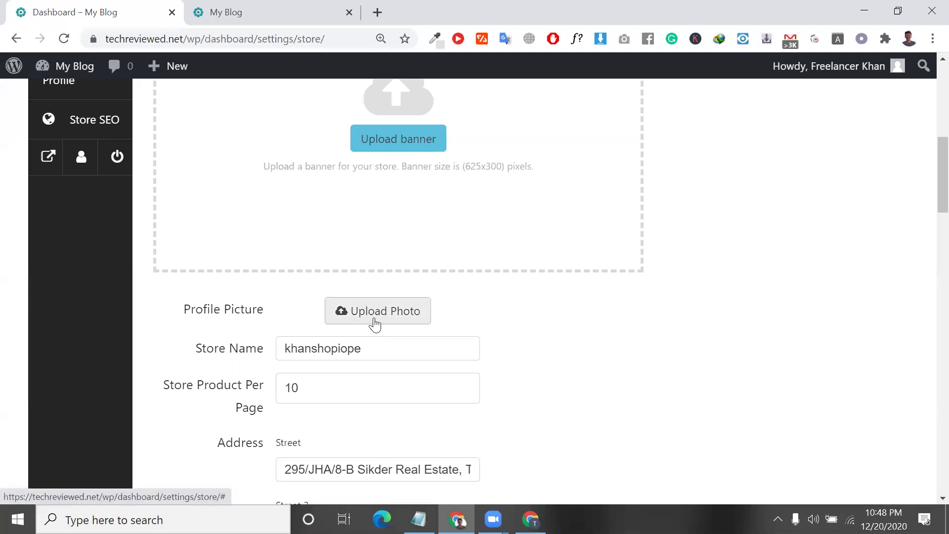
scroll(382, 413, down, 1)
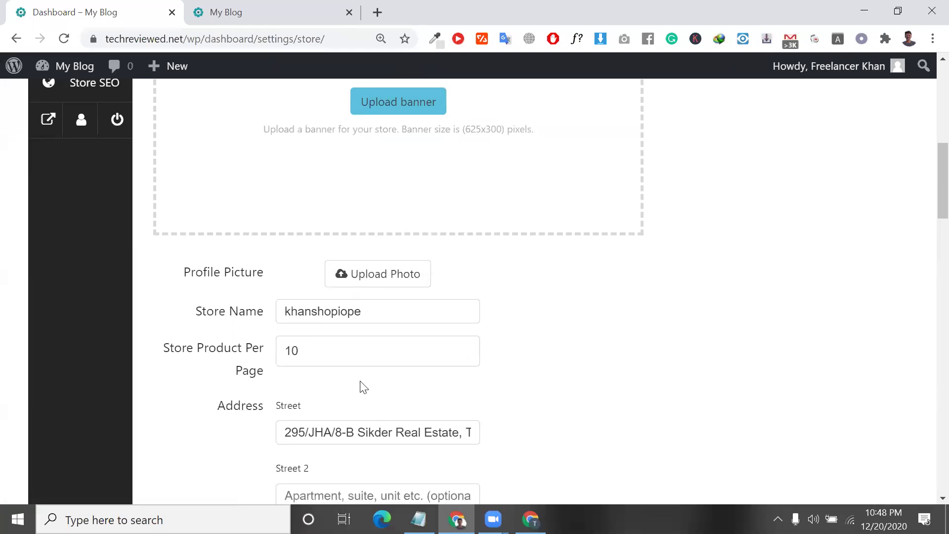
double_click(351, 357)
scroll(351, 357, down, 3)
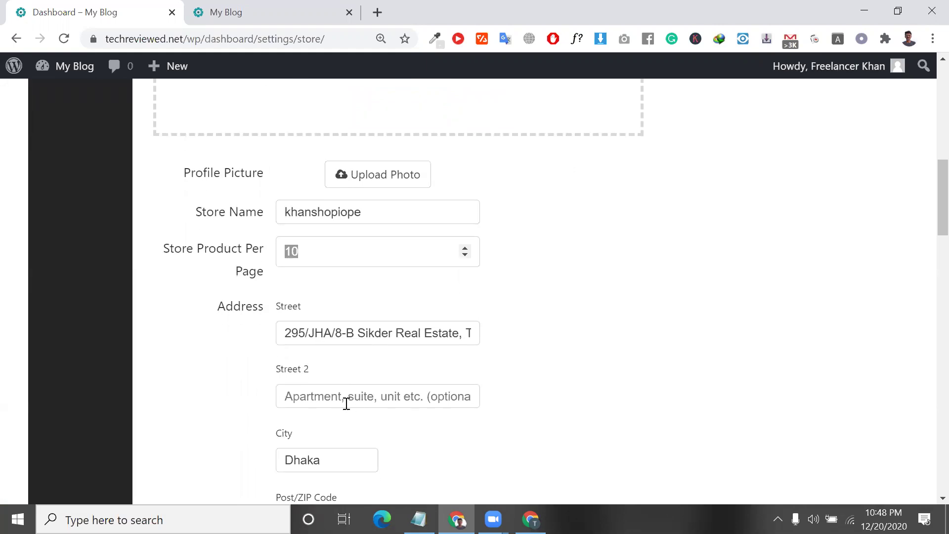
scroll(346, 404, down, 7)
scroll(347, 410, down, 2)
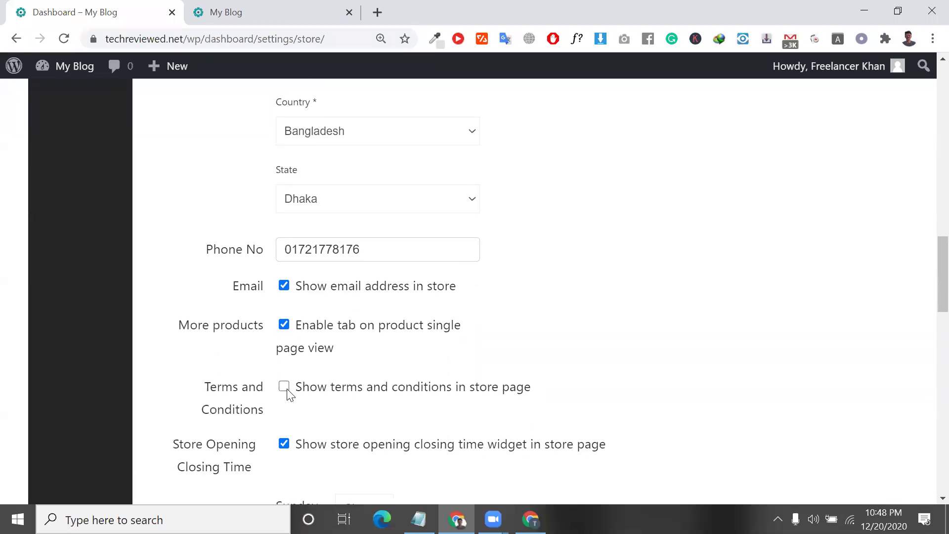
Step: Enable showing terms and conditions on the store page and view the TOC details editor
click(284, 386)
scroll(357, 422, down, 2)
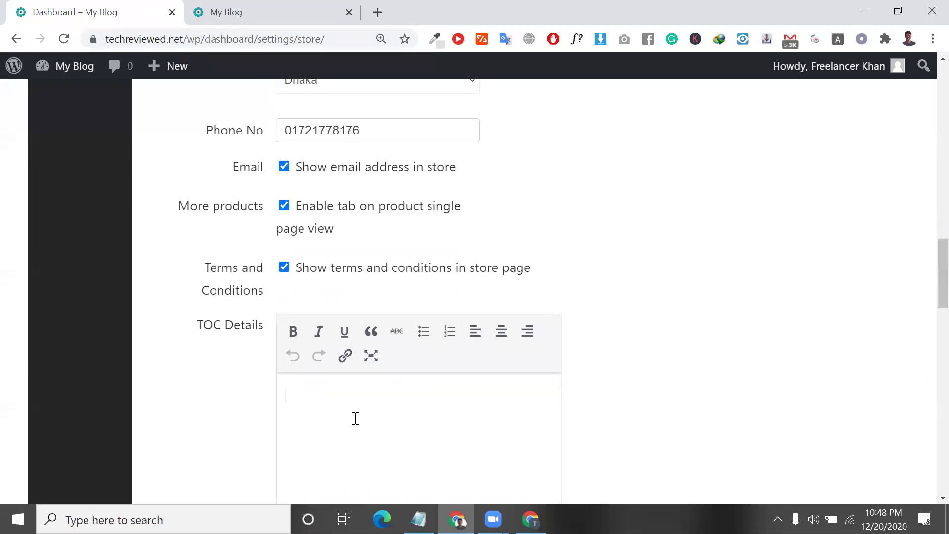
scroll(356, 418, down, 3)
scroll(387, 375, down, 2)
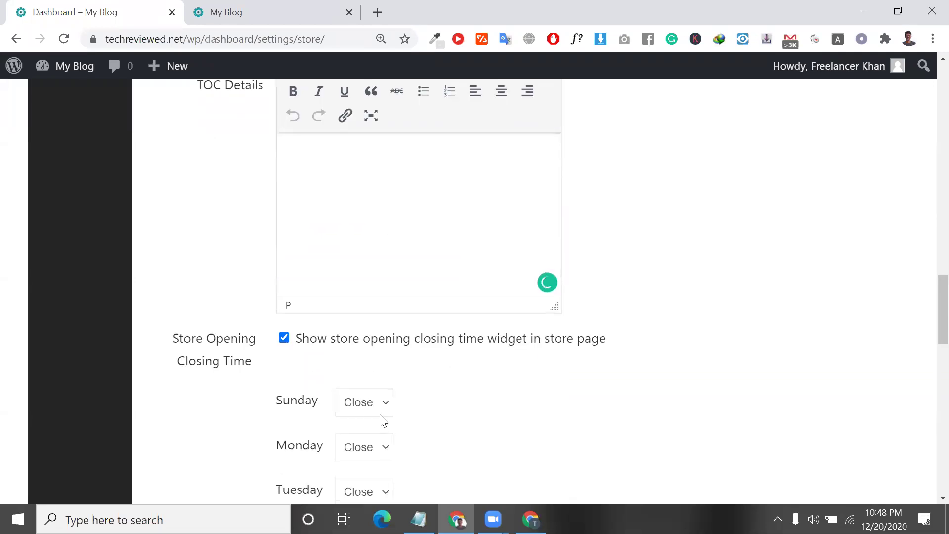
Step: Set the store's opening status to Open for Sunday, Monday, Tuesday and Wednesday
scroll(367, 406, down, 2)
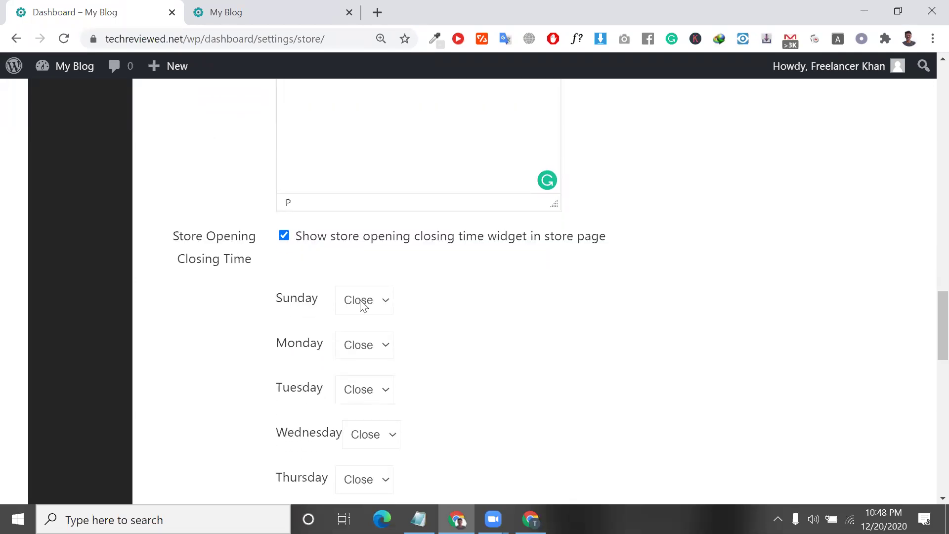
click(363, 305)
click(366, 327)
click(383, 303)
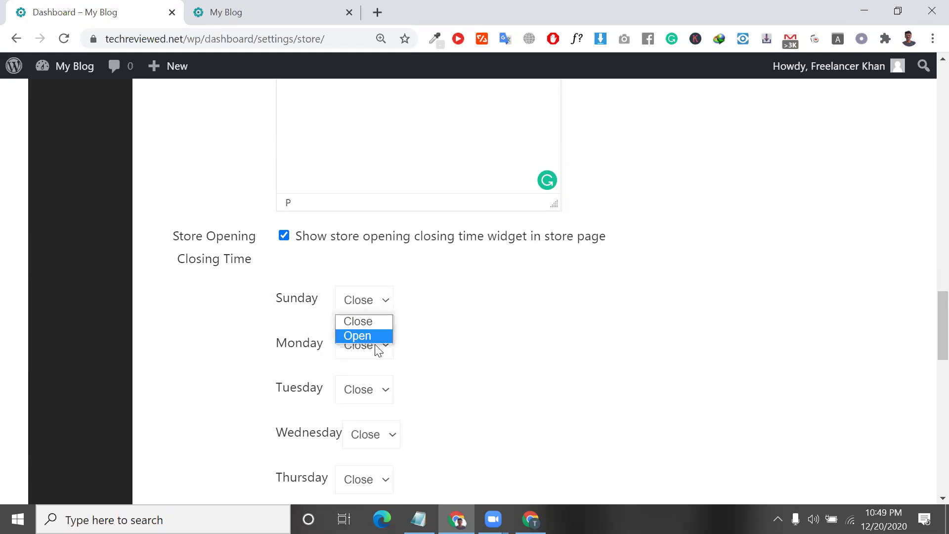
click(379, 337)
click(376, 354)
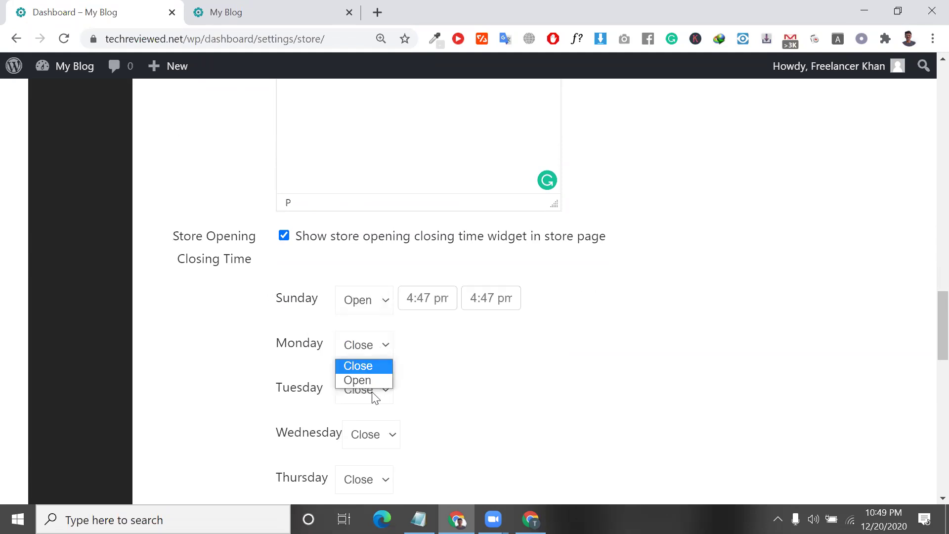
click(370, 379)
click(373, 400)
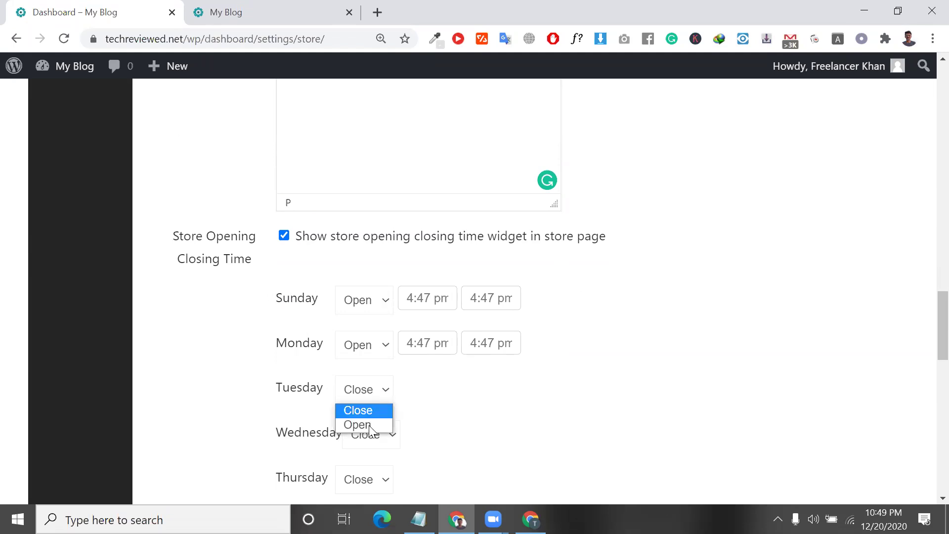
click(372, 426)
click(380, 442)
click(379, 470)
Step: Set the Store Open Notice to "Open"
scroll(379, 474, down, 8)
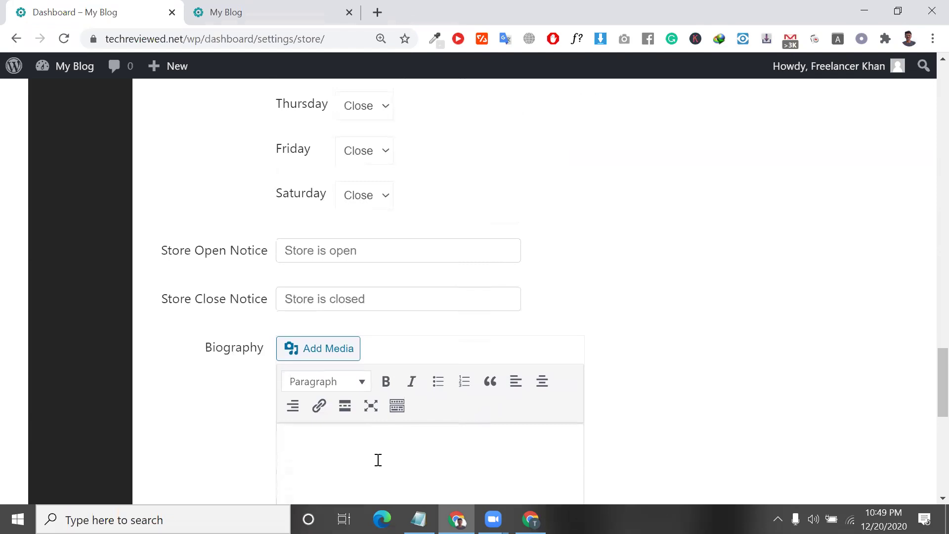
click(358, 257)
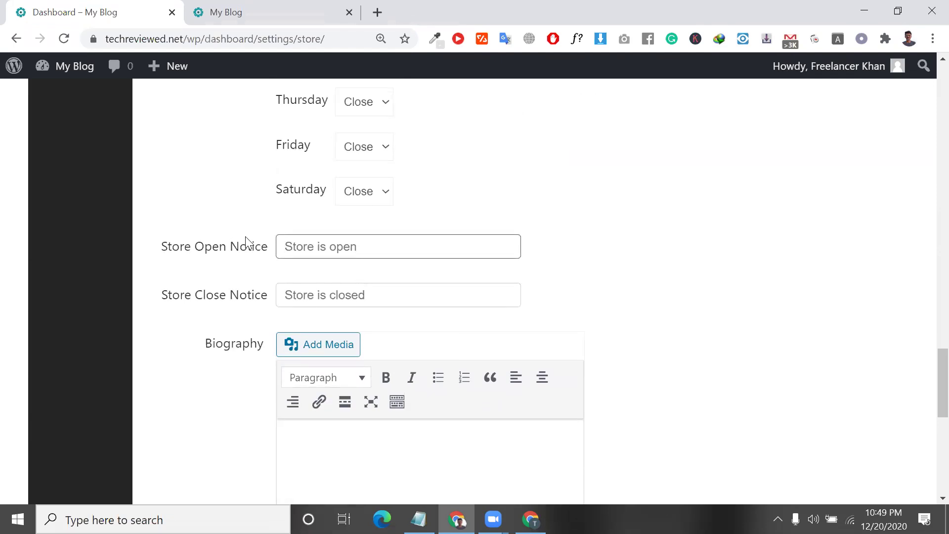
triple_click(252, 248)
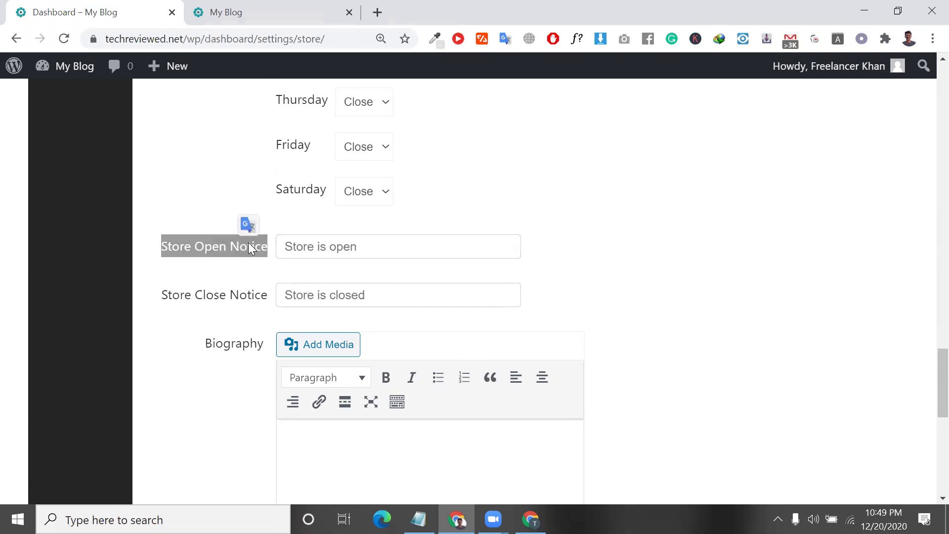
click(332, 250)
text(o)
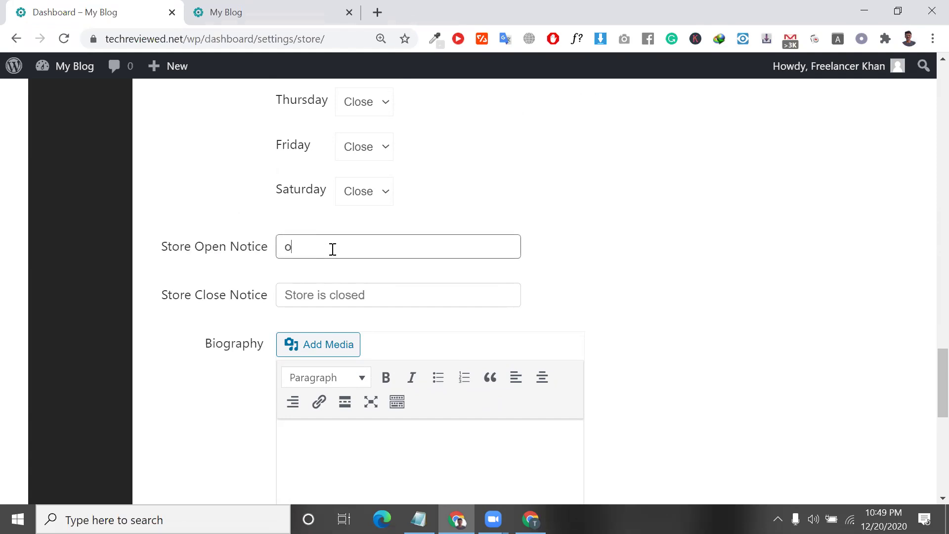
key(BackSpace)
text(OP)
key(BackSpace)
key(BackSpace)
key(BackSpace)
text(pen)
Step: Set the Store Close Notice to "closed"
click(338, 288)
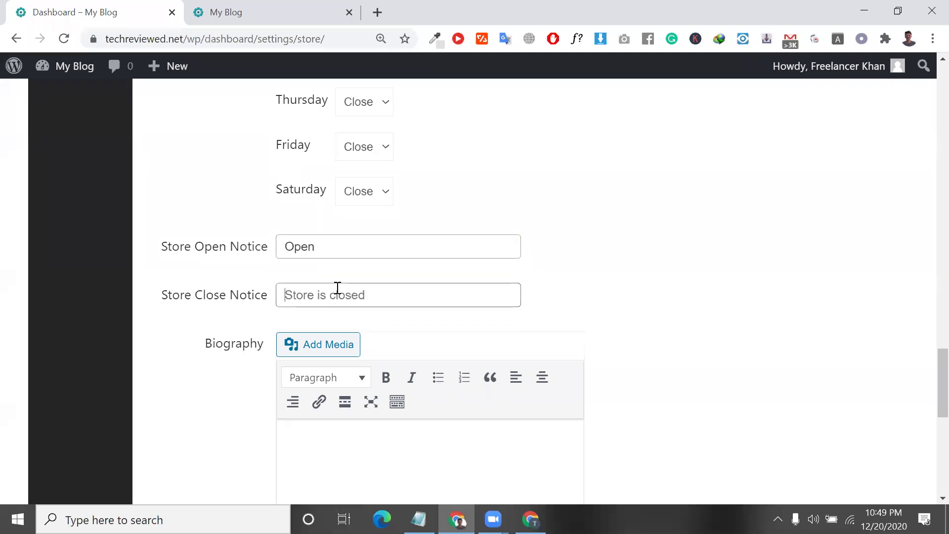
text(cc)
key(BackSpace)
text(losed)
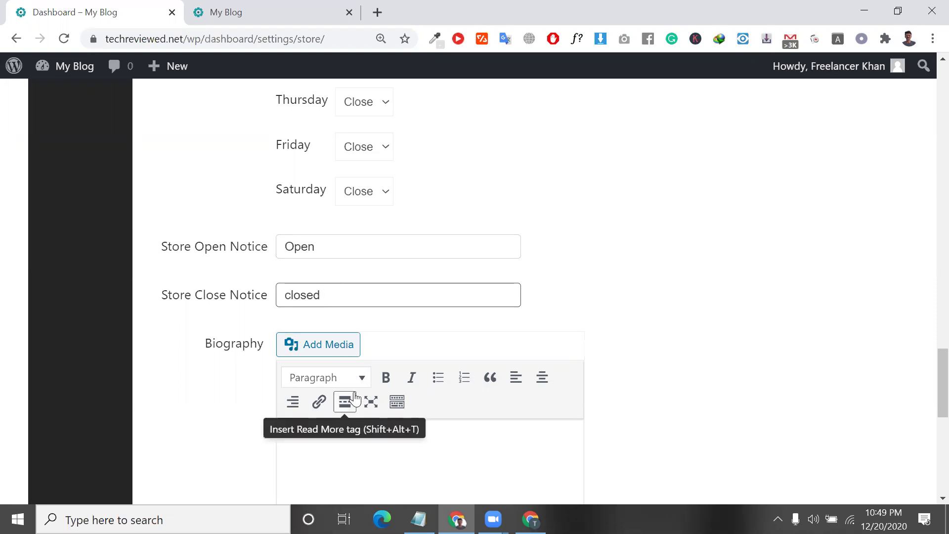
Step: Look over the Biography editor and save the updated store settings
scroll(383, 296, down, 5)
scroll(382, 295, down, 3)
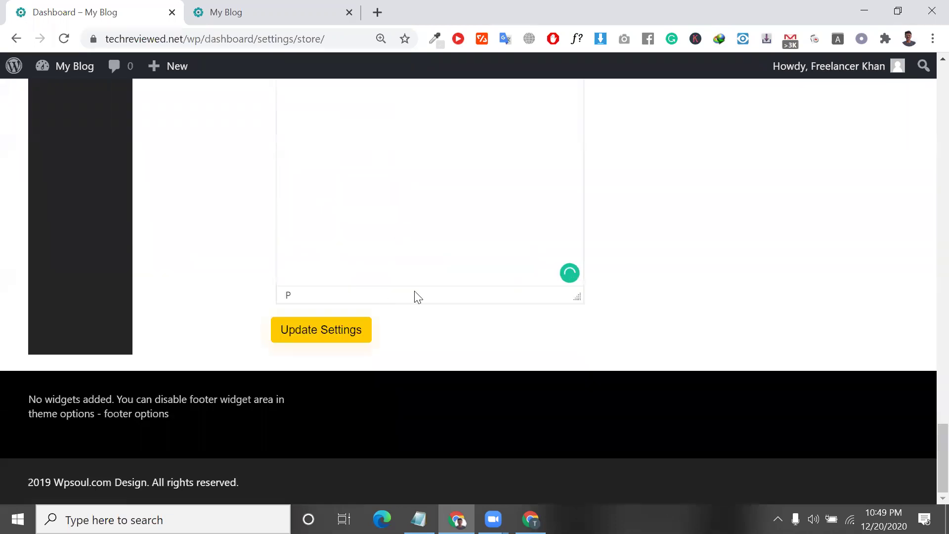
scroll(414, 296, up, 6)
click(370, 417)
scroll(371, 417, down, 6)
scroll(337, 335, up, 5)
scroll(337, 329, down, 5)
click(335, 335)
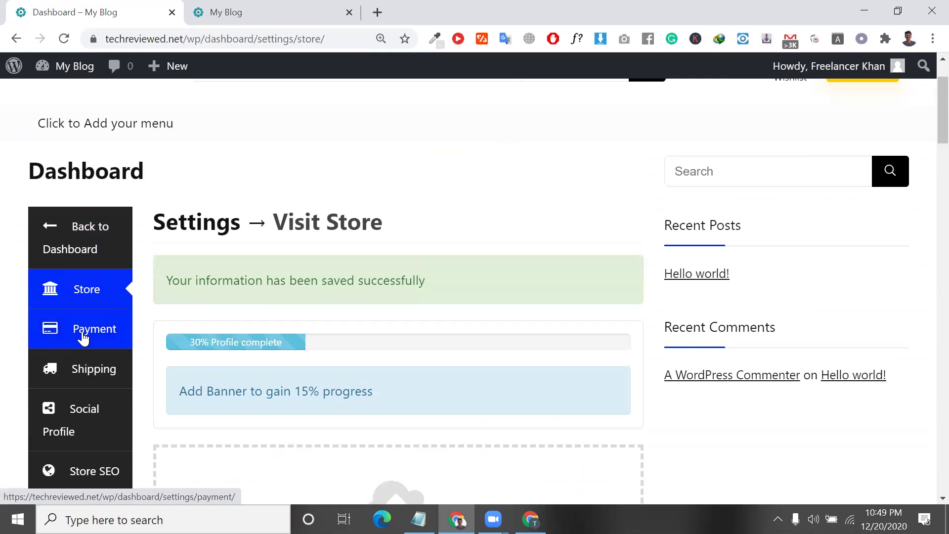
Step: Open the vendor's payment settings and read the profile progress hint
click(82, 333)
scroll(244, 298, down, 6)
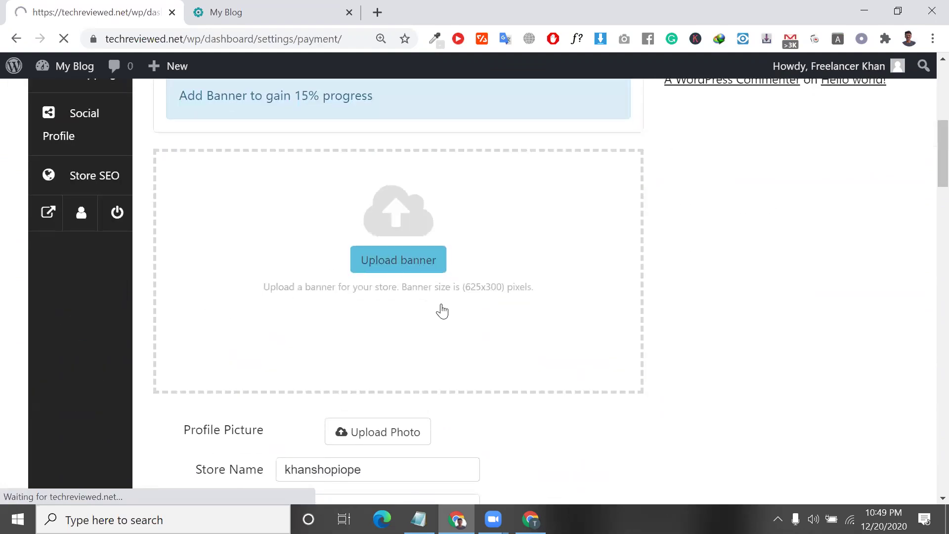
scroll(399, 413, down, 3)
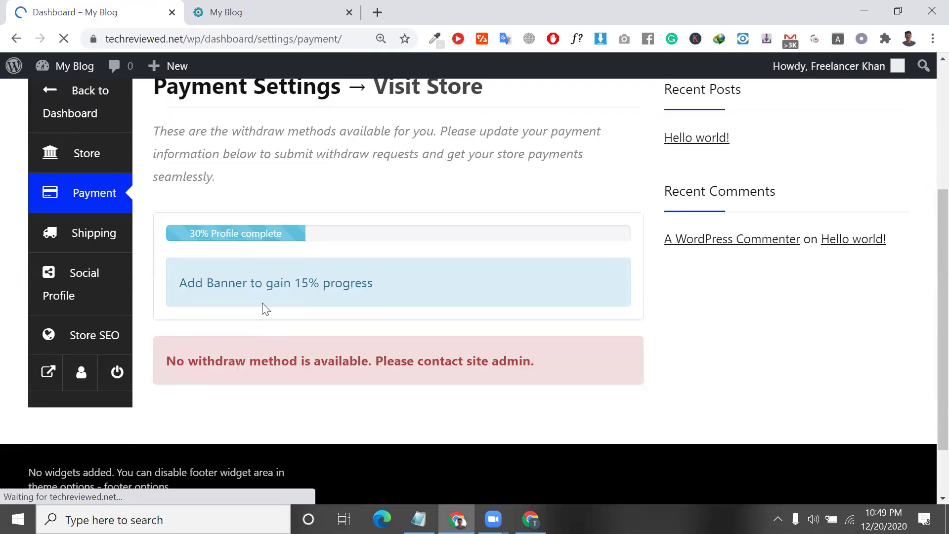
double_click(324, 293)
click(325, 297)
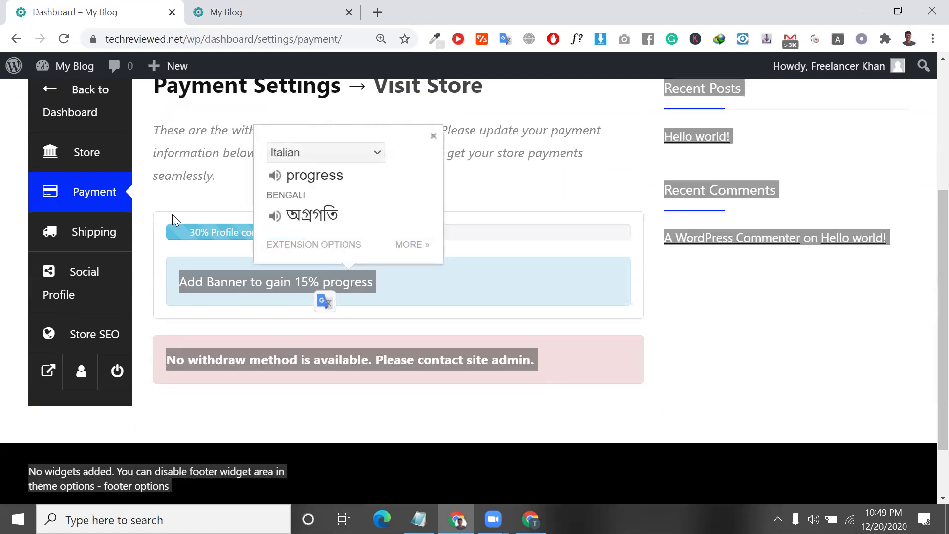
click(174, 211)
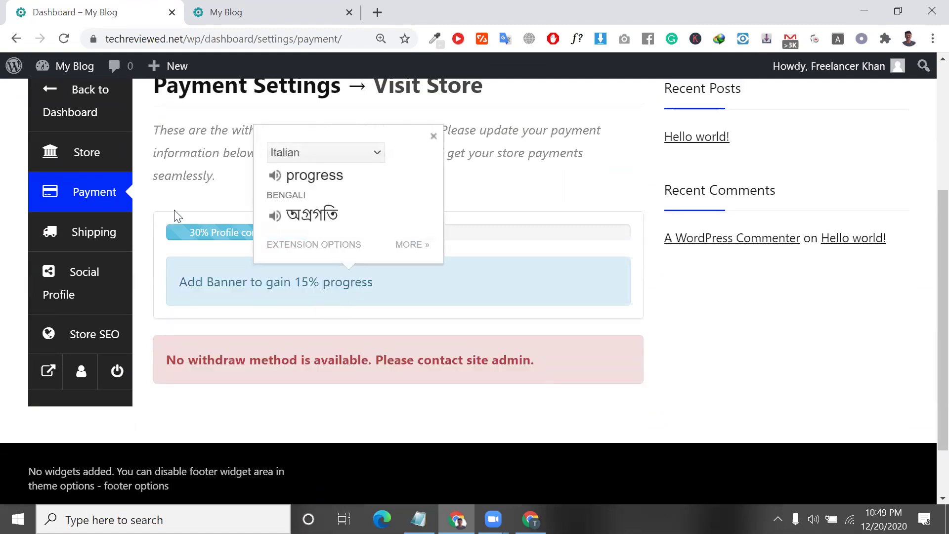
Step: Read the withdraw method notice on the payment settings page and recheck the banner hint above it
triple_click(460, 360)
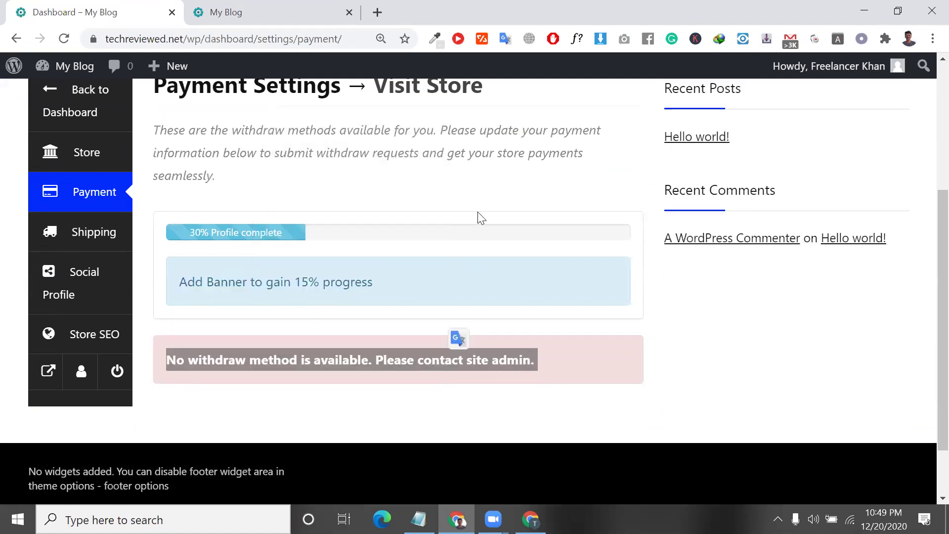
scroll(479, 217, up, 1)
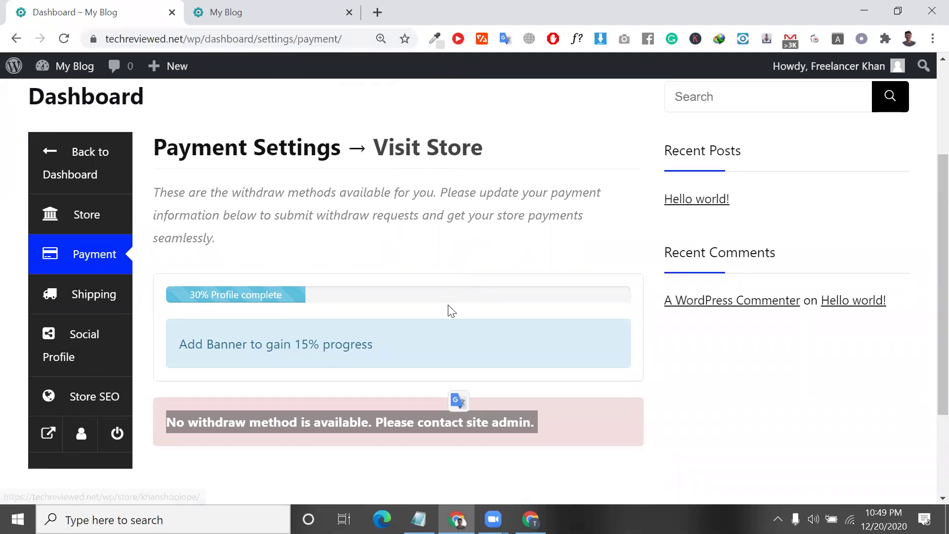
triple_click(345, 342)
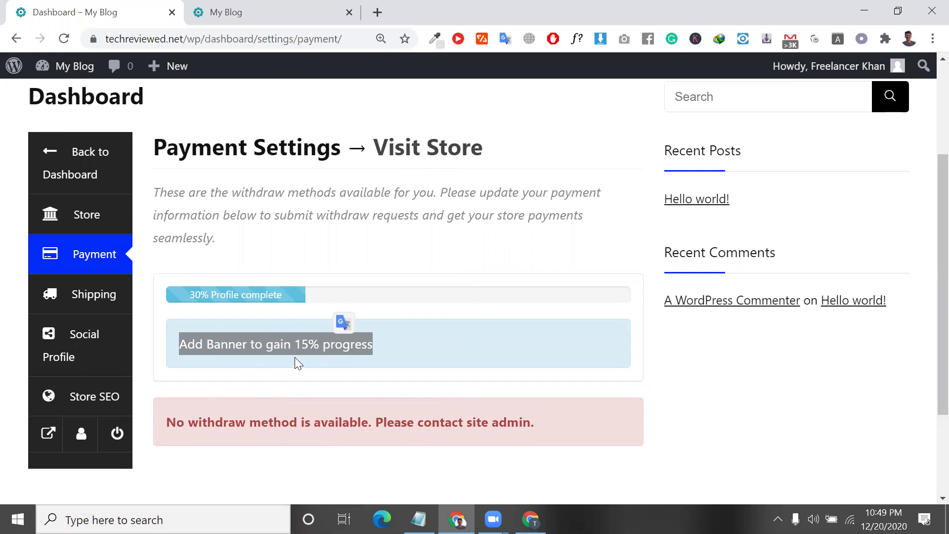
triple_click(216, 427)
click(215, 427)
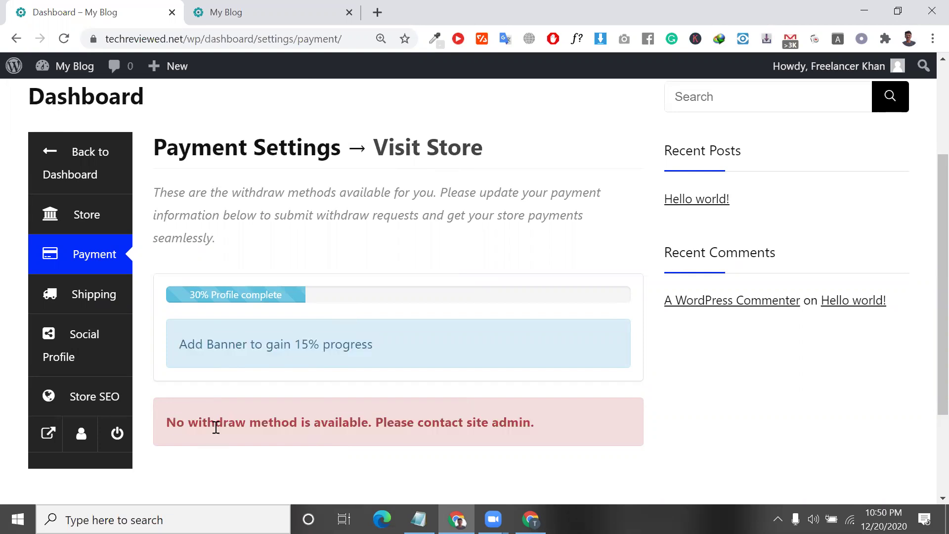
double_click(216, 427)
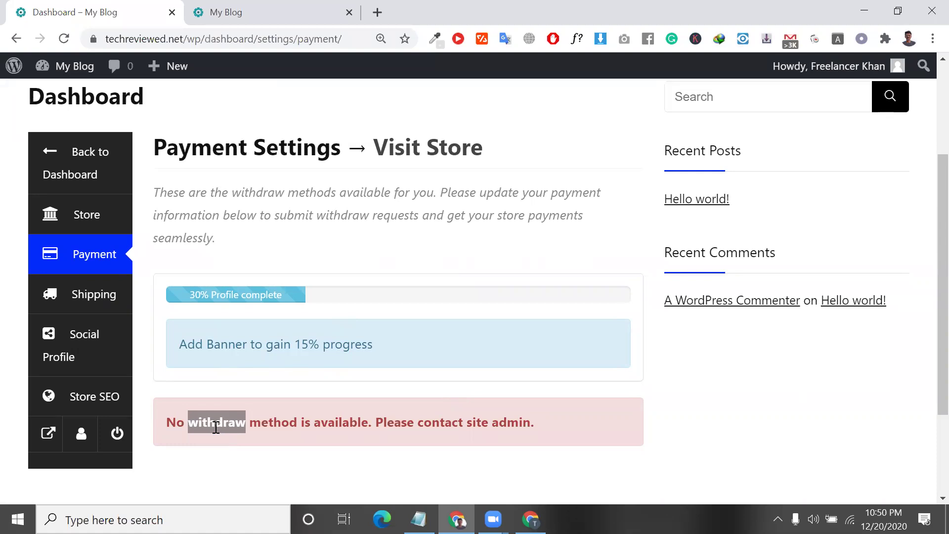
triple_click(216, 427)
triple_click(216, 428)
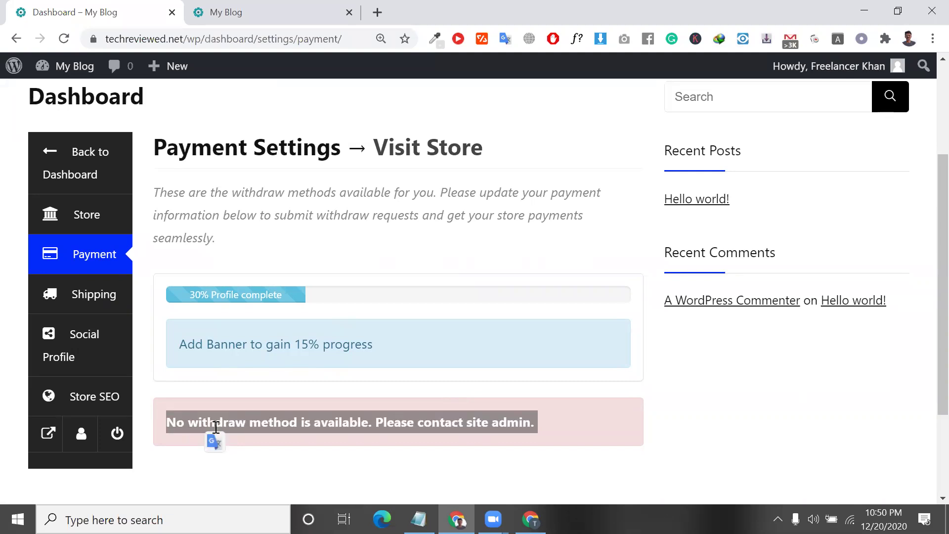
click(246, 428)
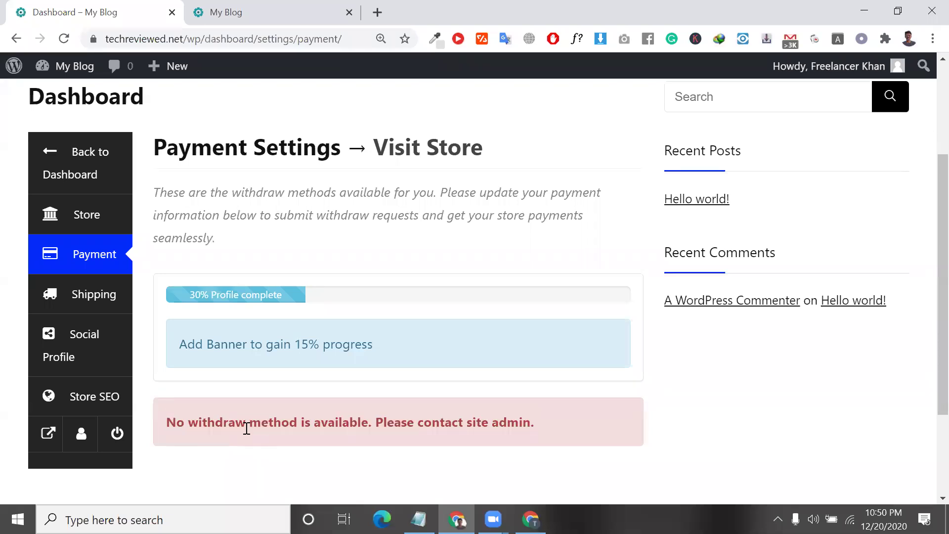
Step: Open the vendor's shipping settings, then in the admin window leave the unsaved product page for the WooCommerce settings
click(93, 307)
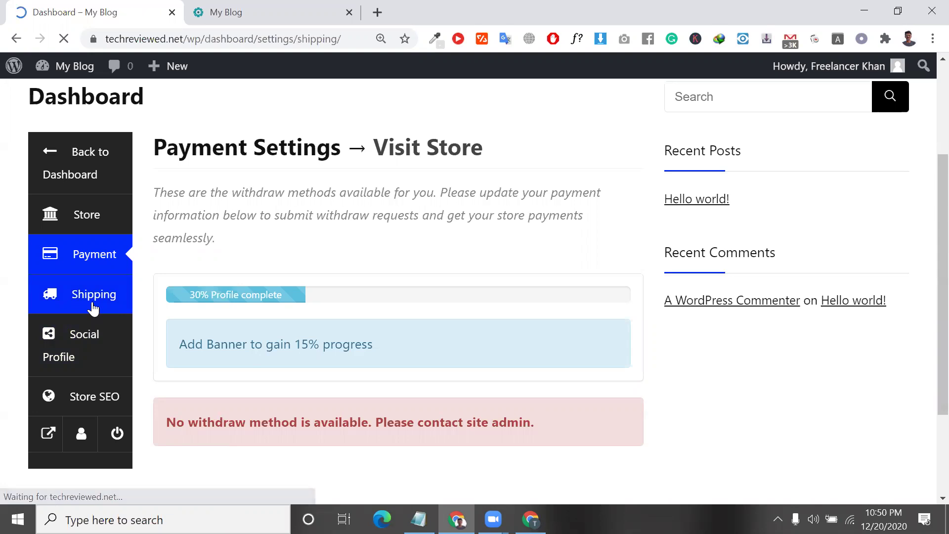
click(531, 519)
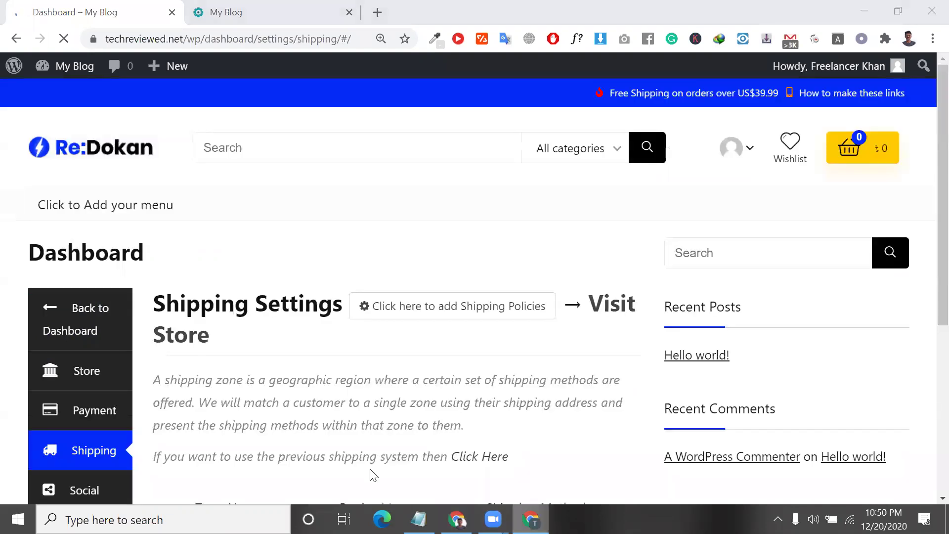
scroll(16, 243, down, 5)
mouse_move(99, 85)
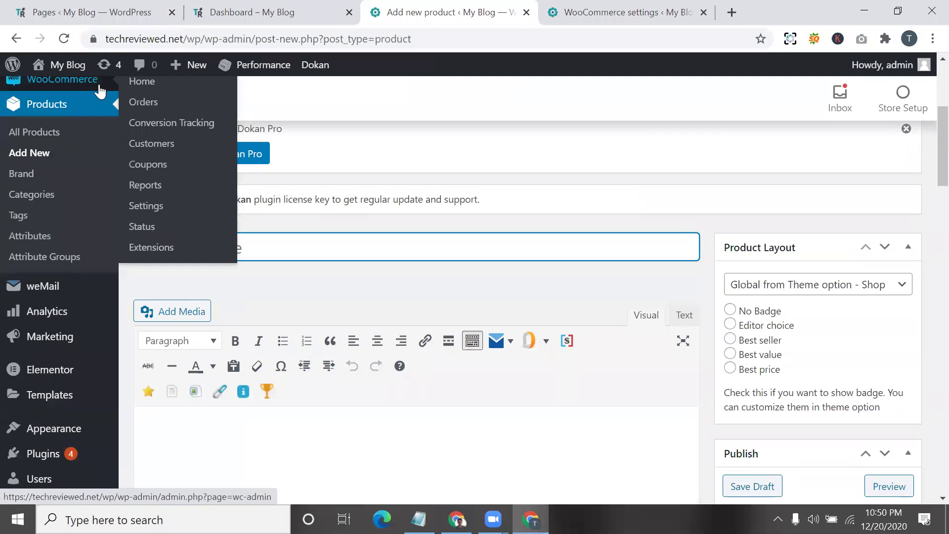
click(162, 207)
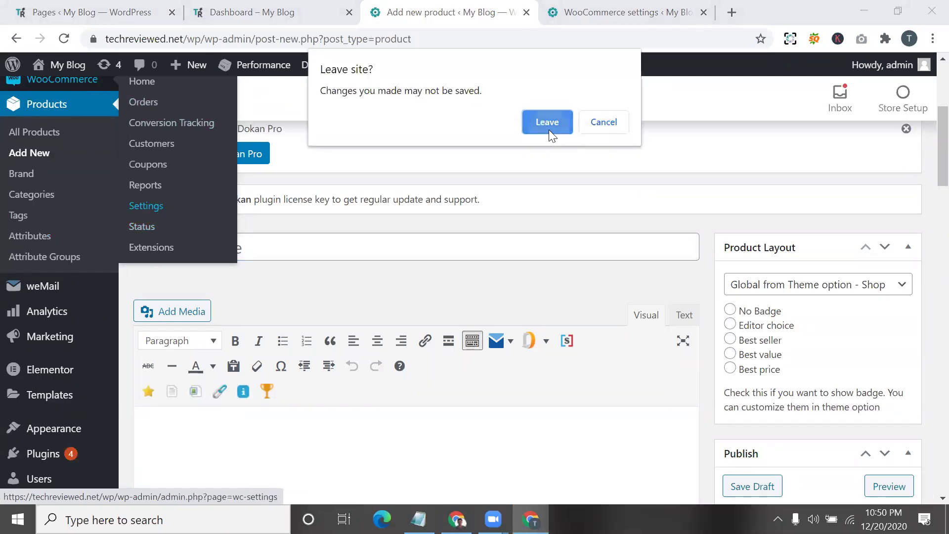
click(549, 124)
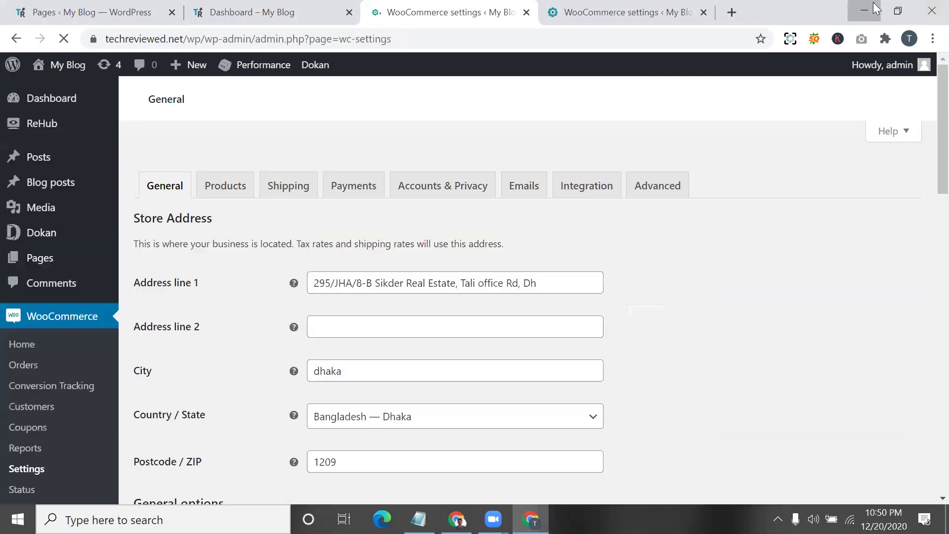
Step: Return to the vendor dashboard's shipping settings and open the form for adding shipping policies
click(875, 7)
scroll(269, 358, down, 2)
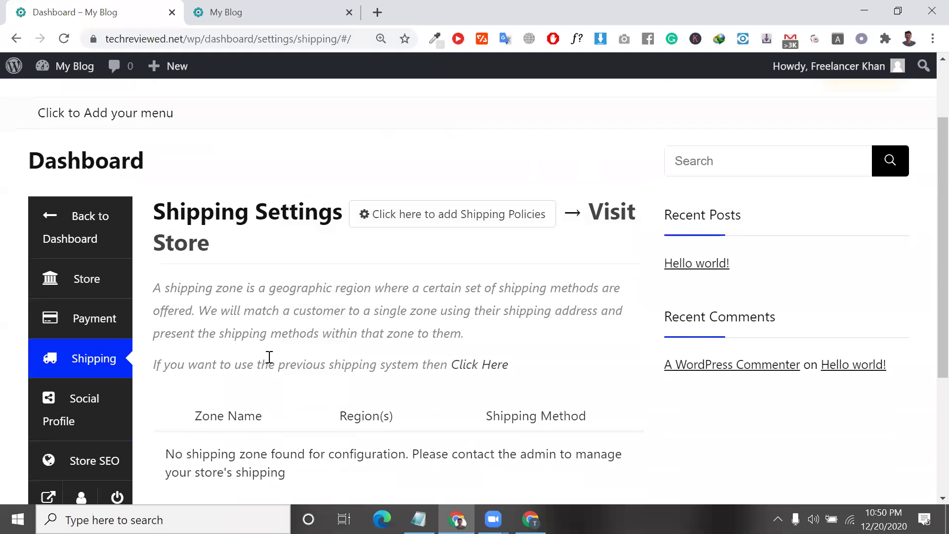
scroll(409, 324, down, 1)
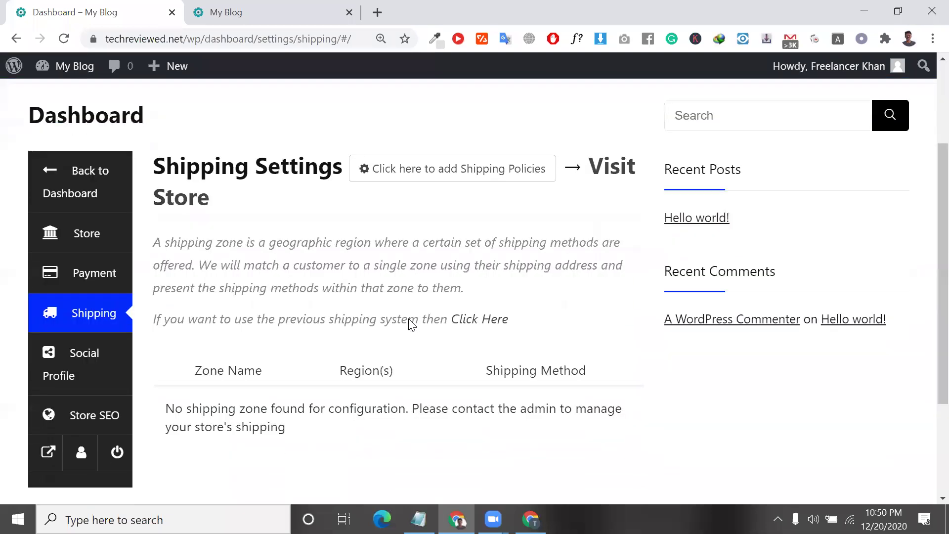
click(503, 178)
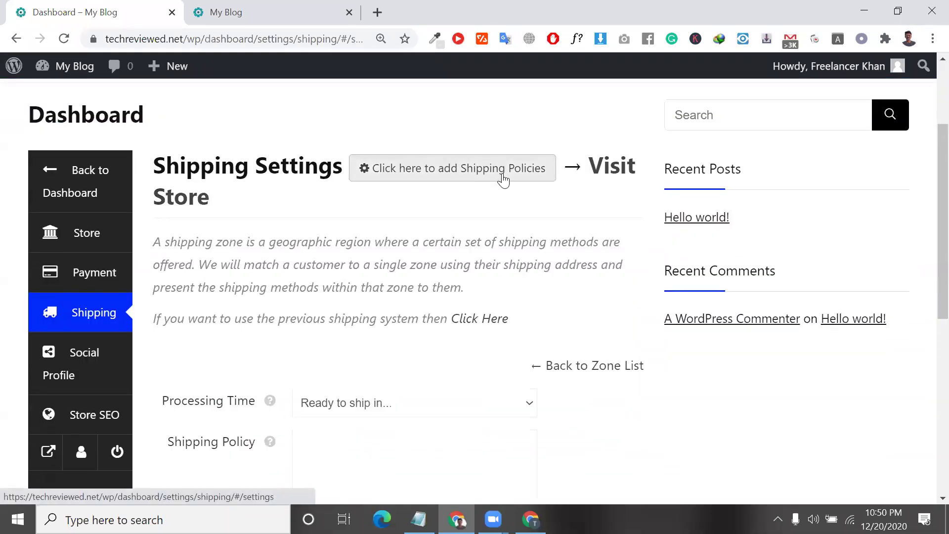
Step: Set the shipping Processing Time to 1-3 business days and save the settings with the policy texts left empty
scroll(420, 372, down, 2)
click(403, 319)
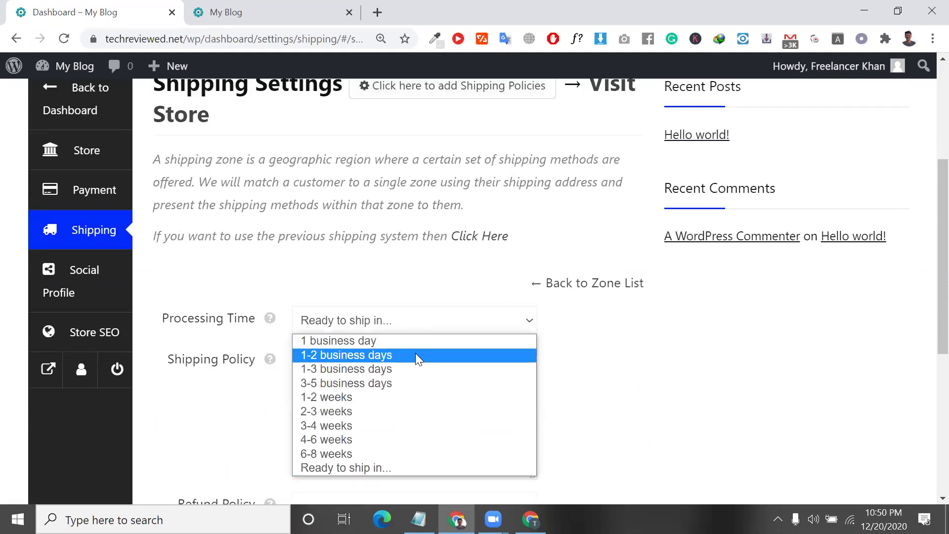
click(419, 366)
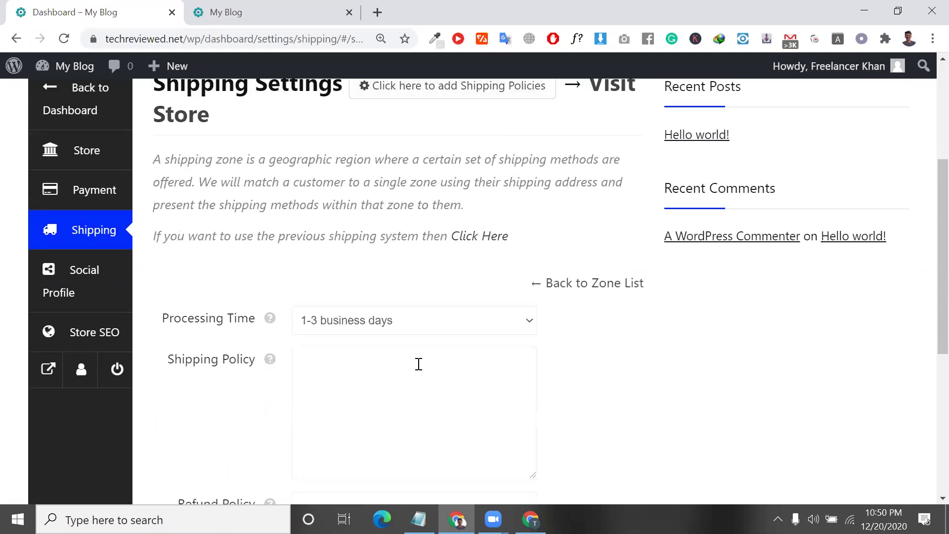
scroll(418, 364, down, 2)
click(377, 303)
scroll(377, 304, down, 3)
click(412, 293)
click(353, 395)
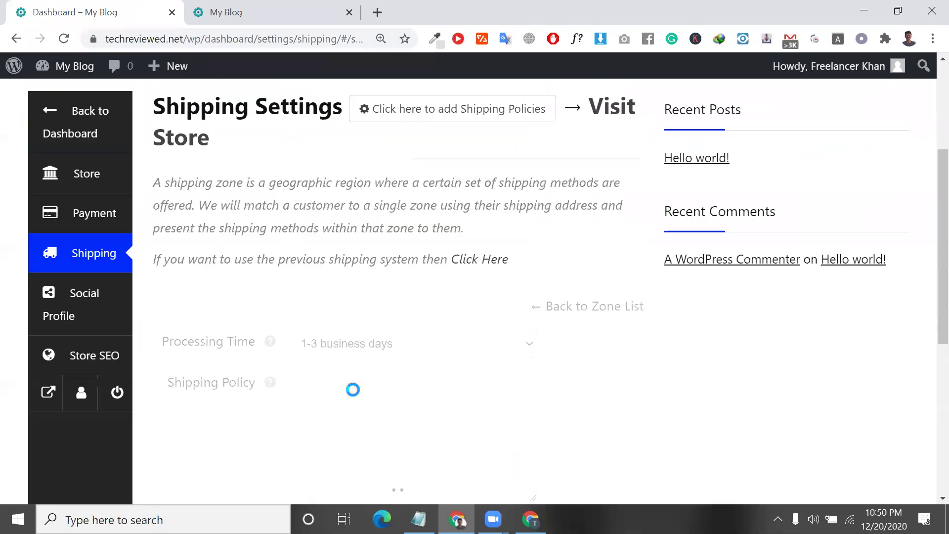
Step: Read the shipping zone explanation and the note about the previous shipping system on the vendor's Shipping Settings page
scroll(539, 312, down, 1)
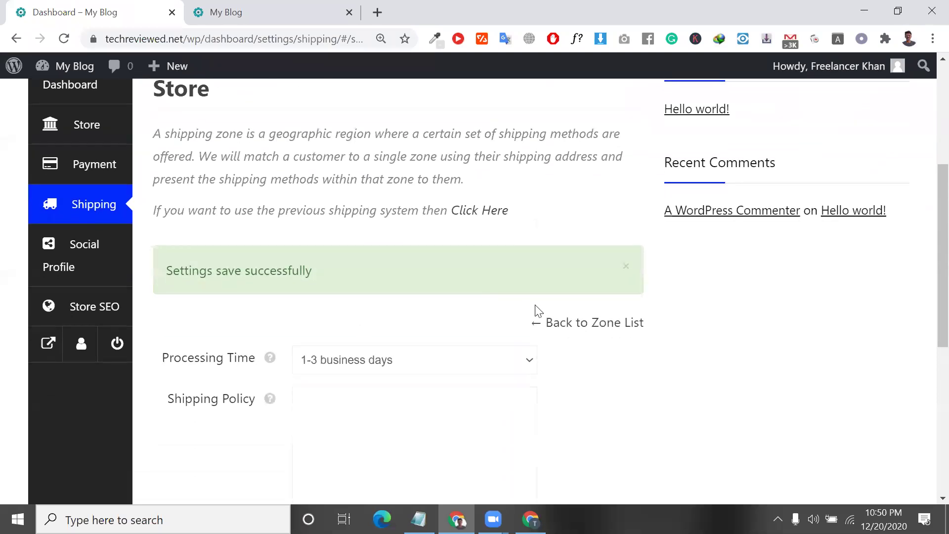
scroll(483, 282, up, 2)
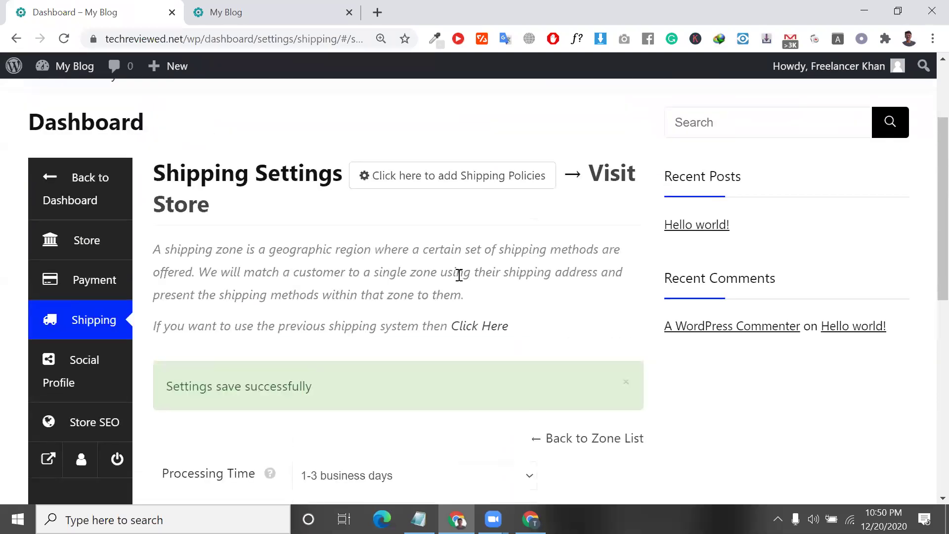
triple_click(458, 275)
click(436, 266)
triple_click(437, 266)
scroll(436, 265, down, 1)
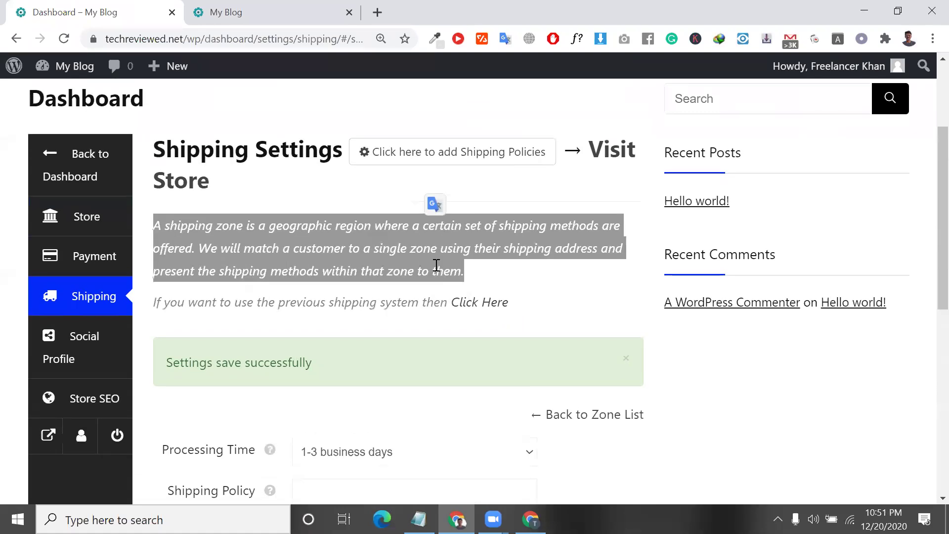
click(420, 299)
triple_click(420, 299)
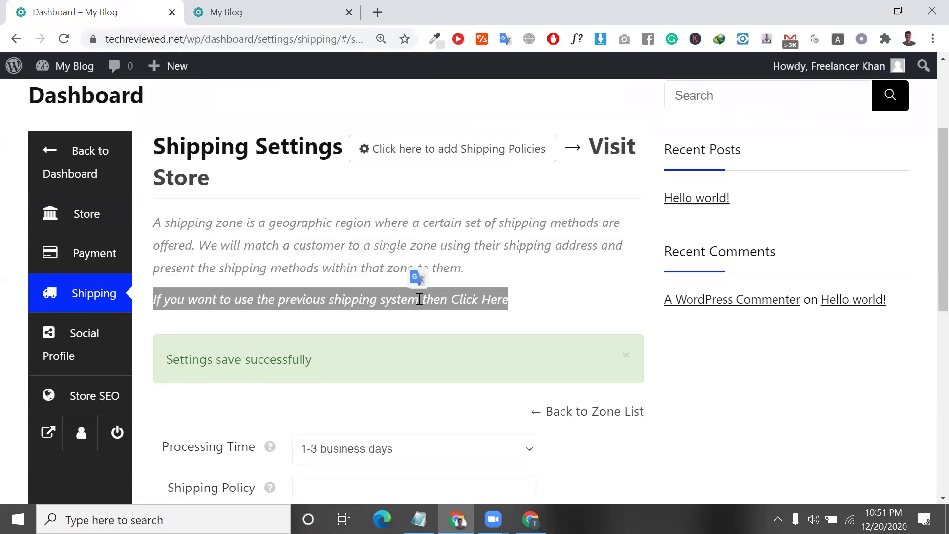
Step: Look over the vendor's Social Profile settings and close the vendor dashboard window
click(96, 359)
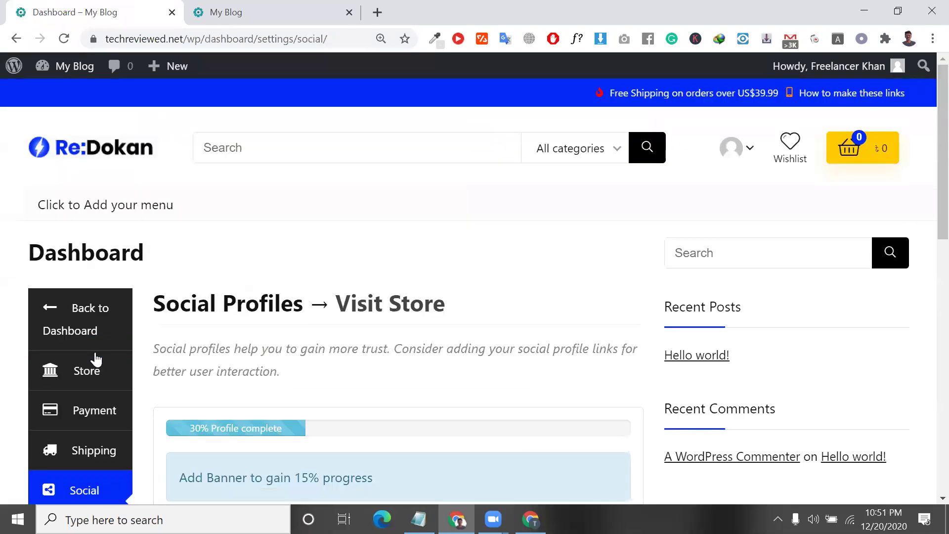
scroll(95, 359, down, 3)
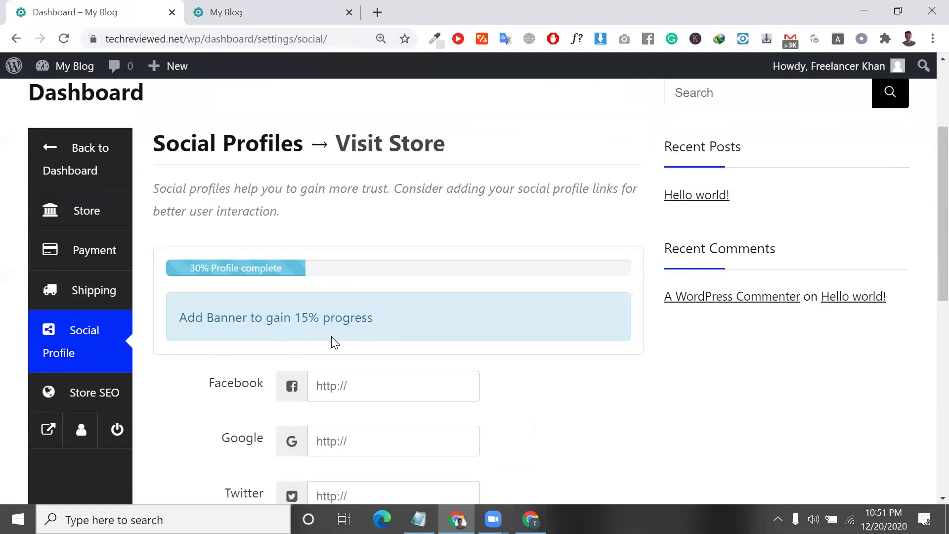
scroll(335, 342, down, 2)
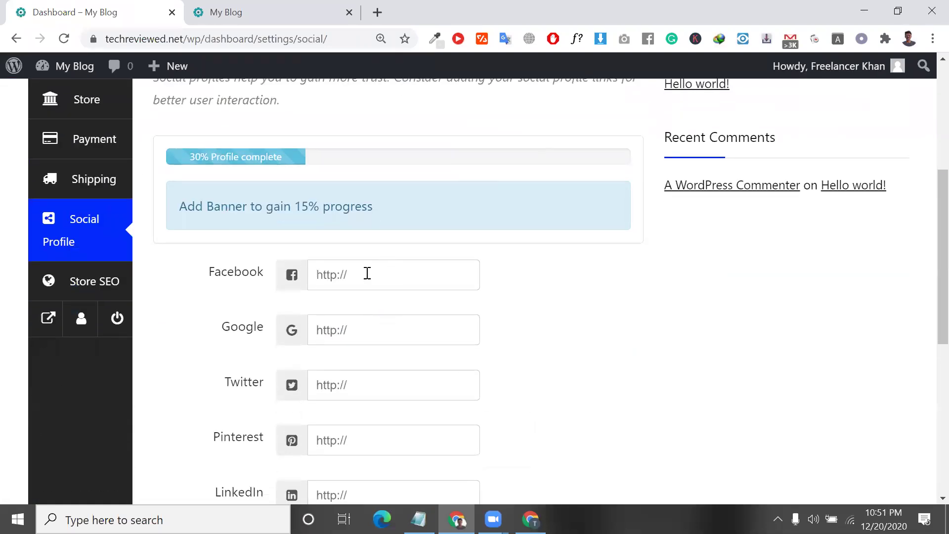
double_click(333, 208)
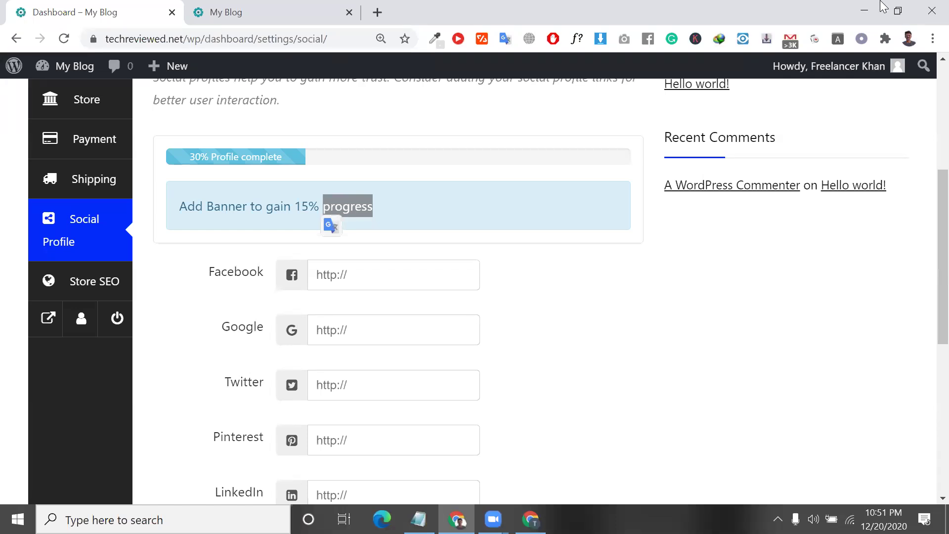
click(929, 6)
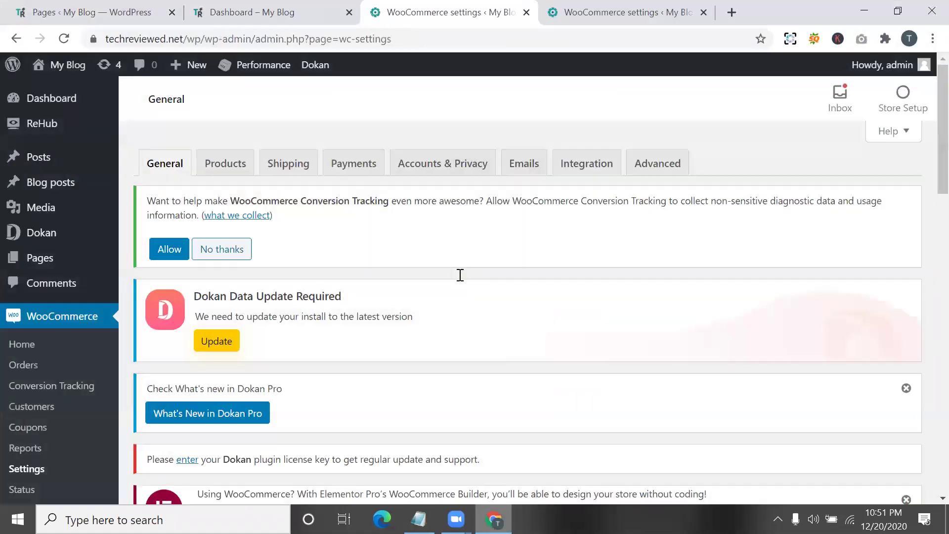
Step: Examine the plugin notices above the store address on the WooCommerce General settings page
scroll(294, 322, down, 3)
scroll(294, 321, down, 1)
triple_click(313, 291)
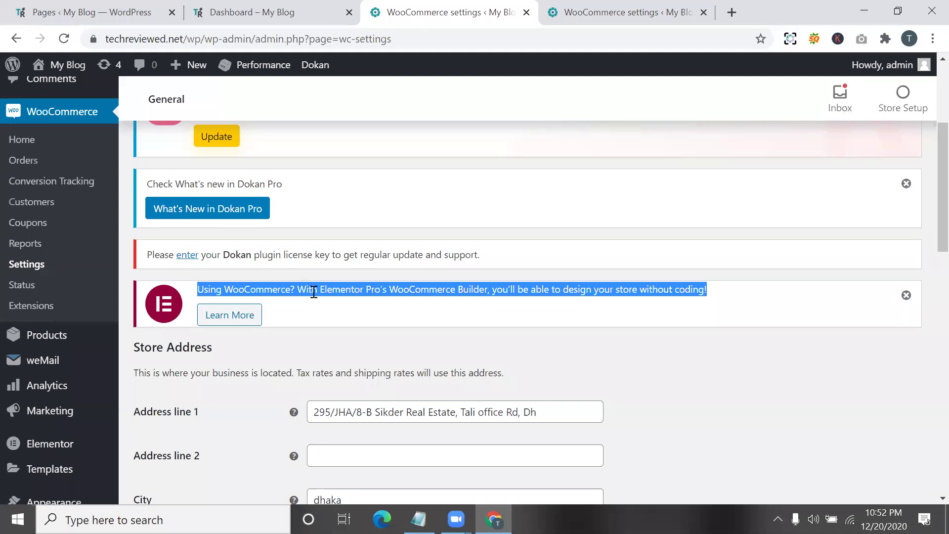
click(314, 291)
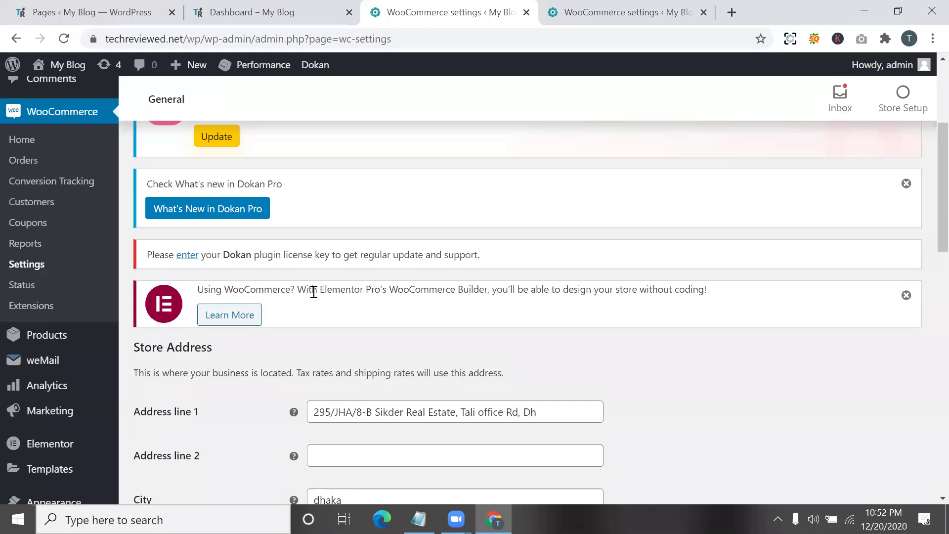
right_click(314, 291)
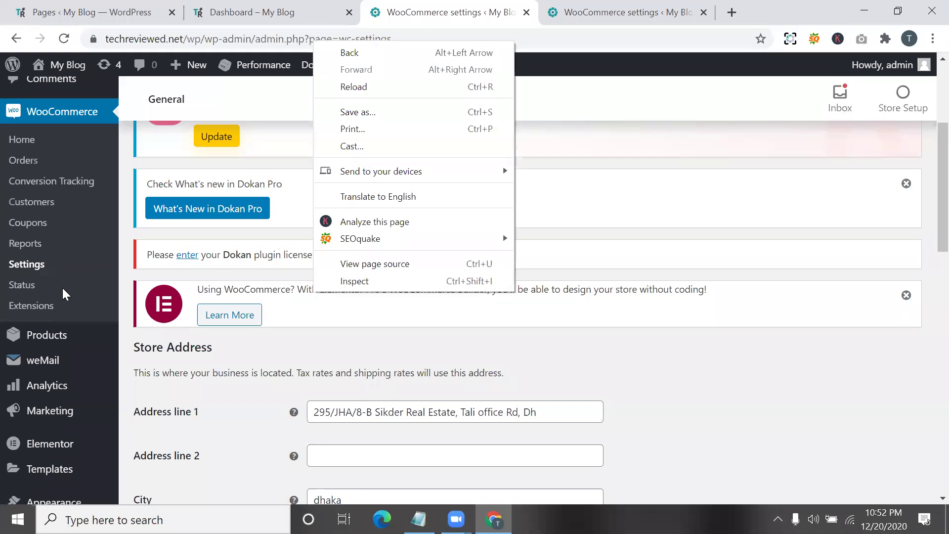
click(204, 288)
double_click(204, 288)
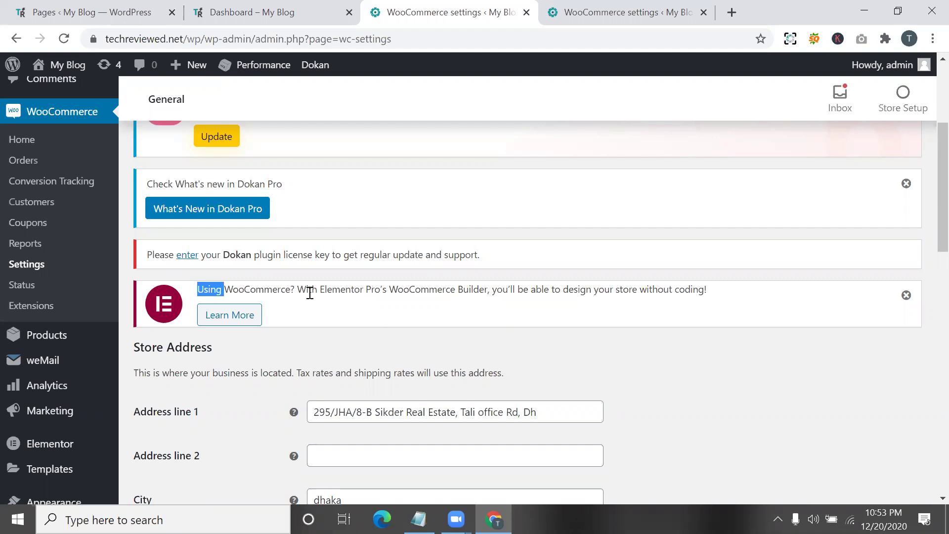
Step: Review the selling location, shipping location, tax and coupon options in the WooCommerce General settings
scroll(309, 293, down, 9)
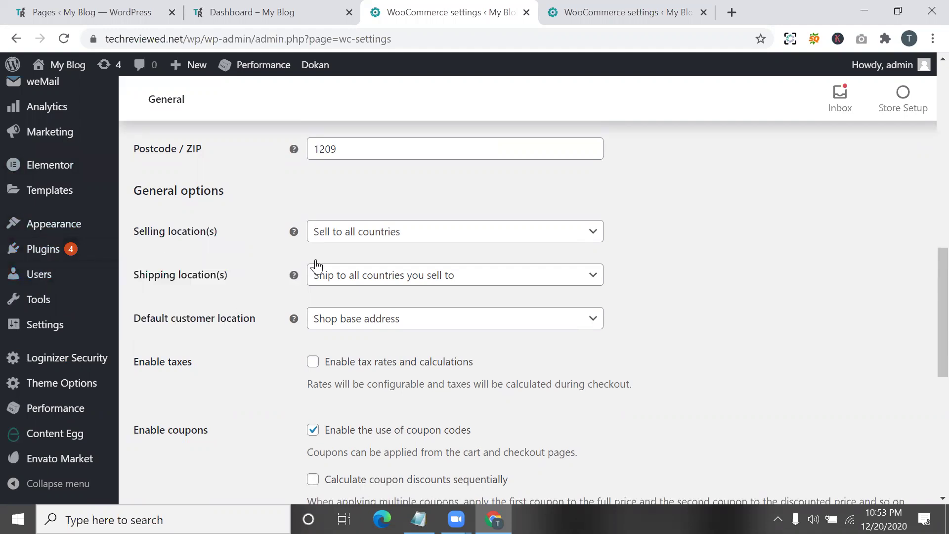
scroll(372, 425, down, 3)
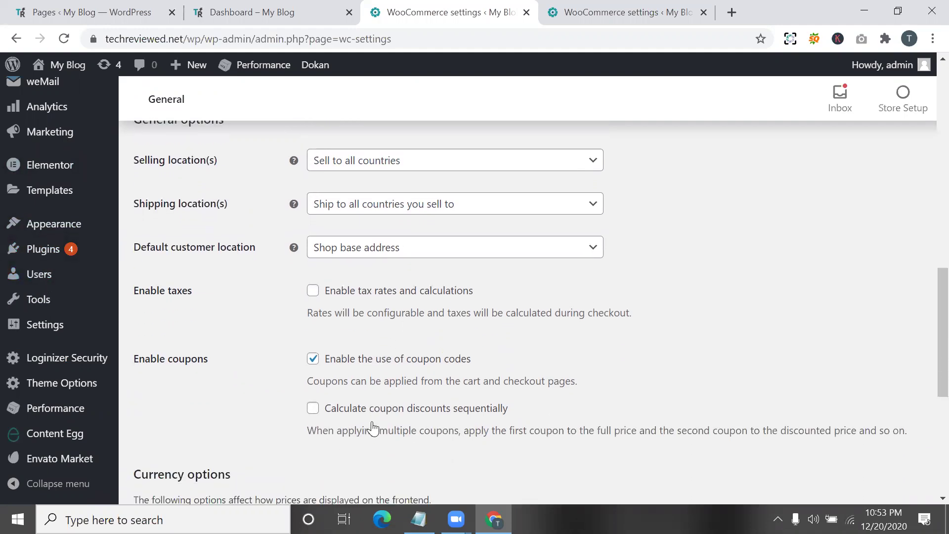
scroll(374, 427, down, 1)
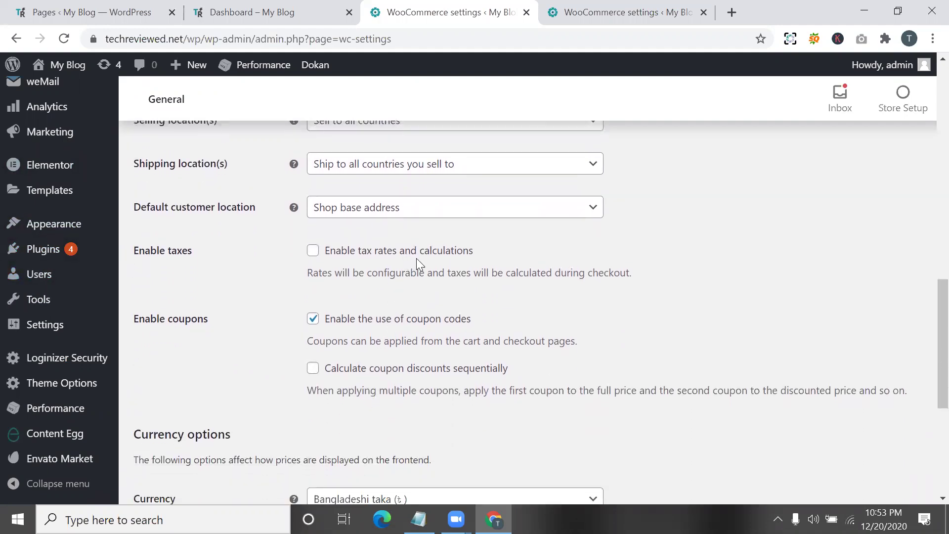
scroll(428, 261, up, 10)
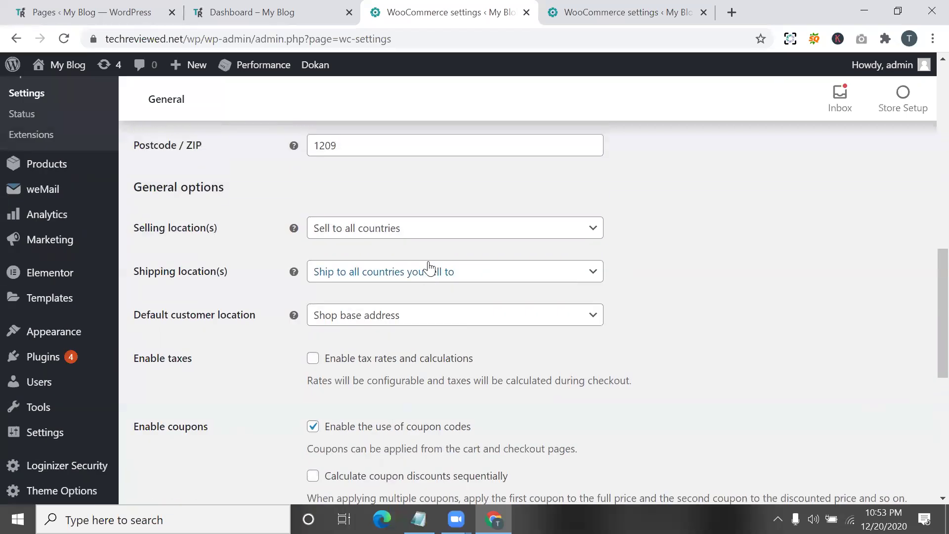
scroll(217, 258, up, 4)
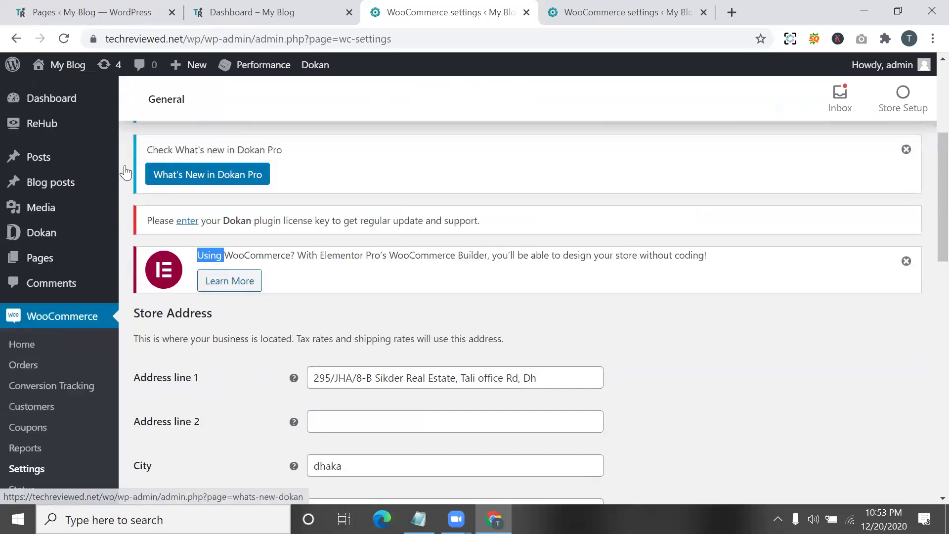
Step: Examine the Store Address fields, including Country / State and Address line 2, in the WooCommerce General settings
mouse_move(87, 218)
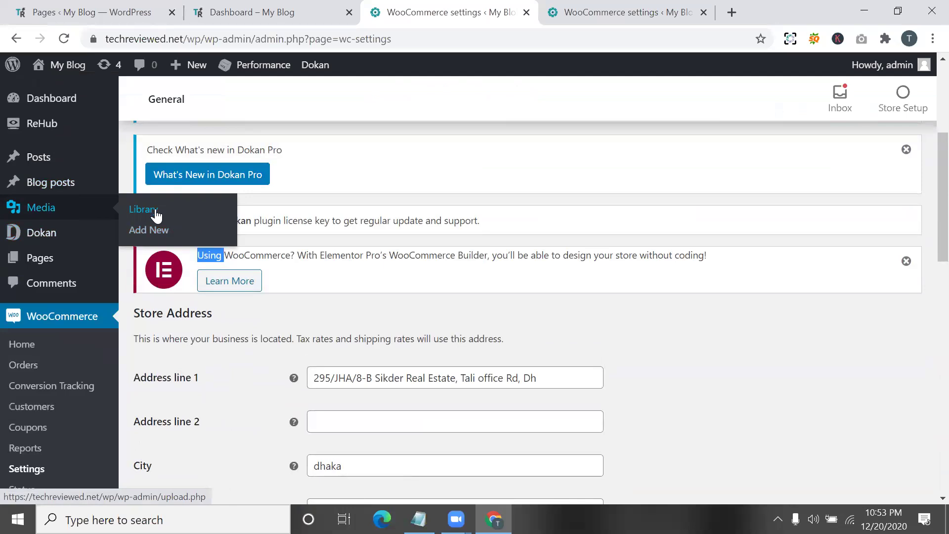
scroll(216, 379, down, 3)
double_click(193, 360)
triple_click(192, 363)
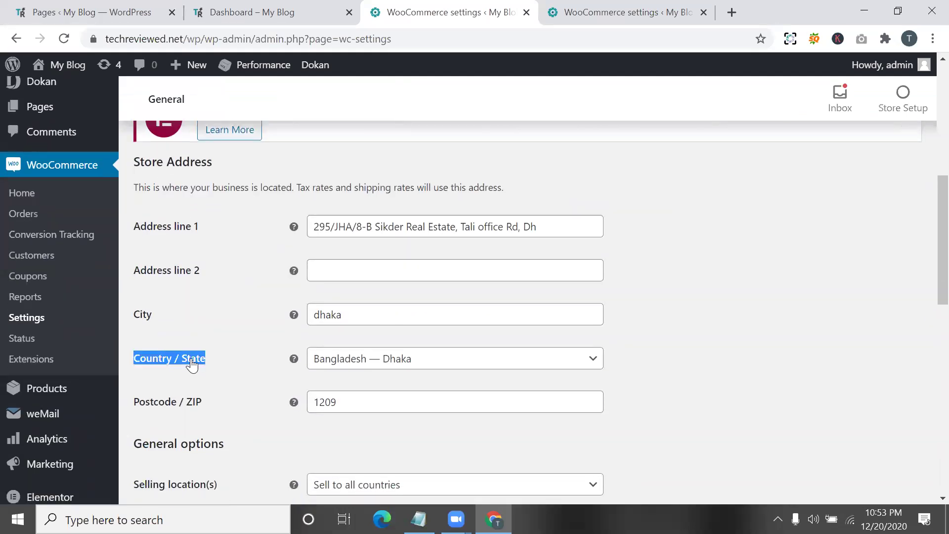
double_click(192, 364)
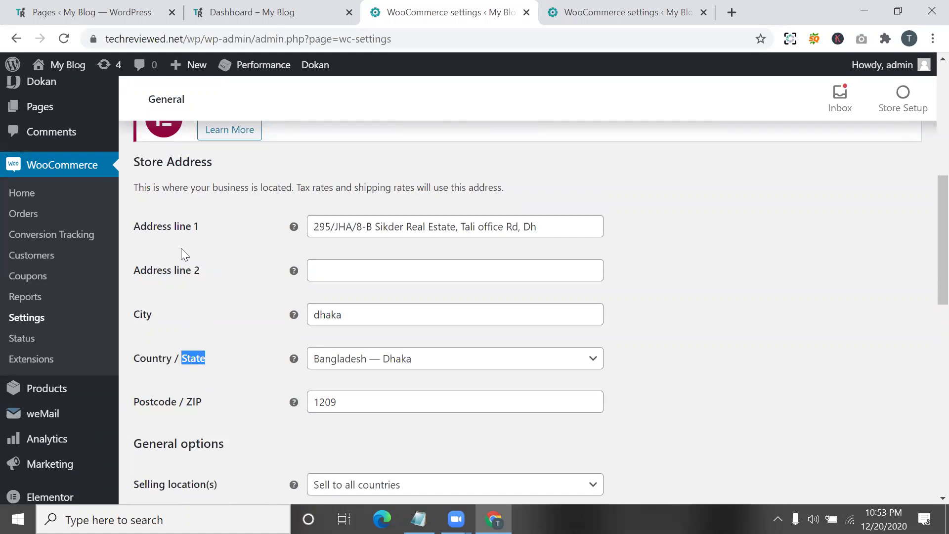
triple_click(180, 274)
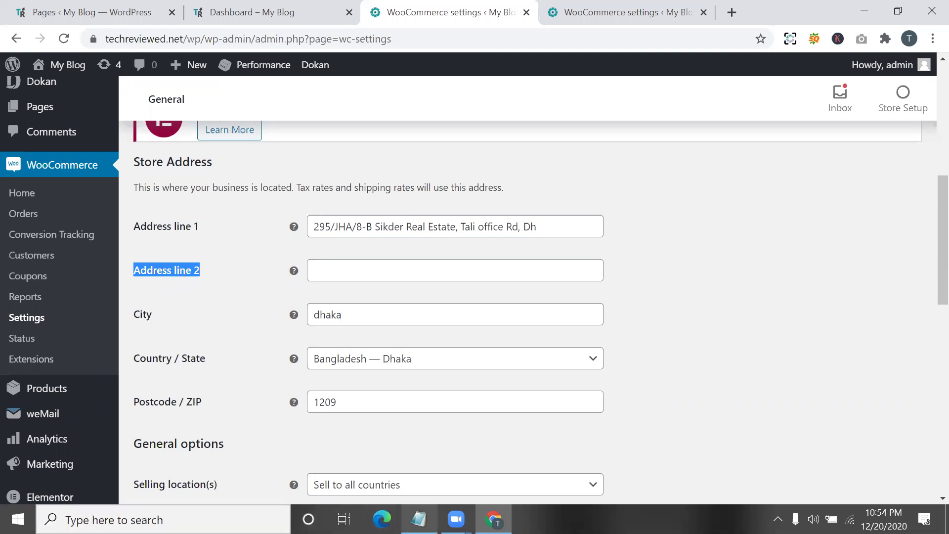
Step: Switch to the open Notepad note and add the line "vendor == dropshipper" below the existing text, separated by three blank lines
click(419, 519)
key(Return)
key(Return)
key(Return)
key(Return)
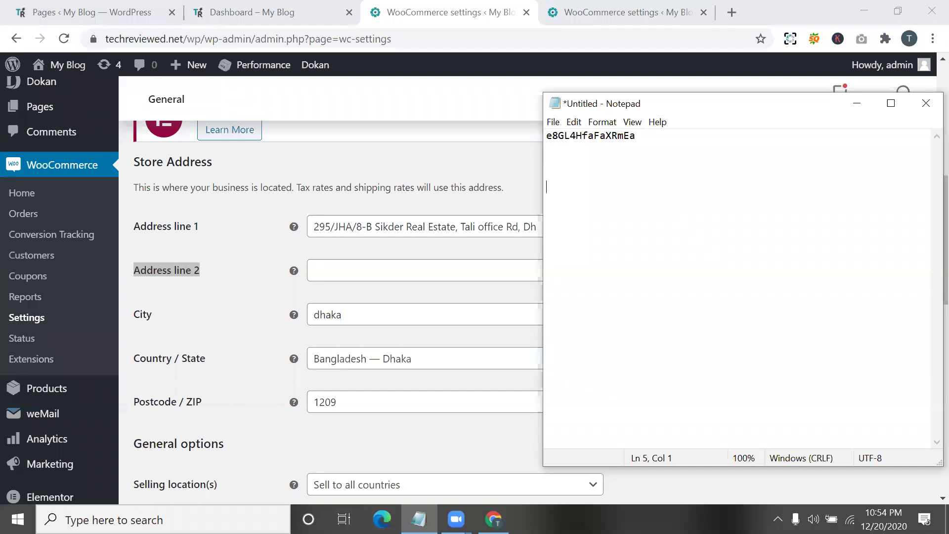
text(vendor == dropshipper)
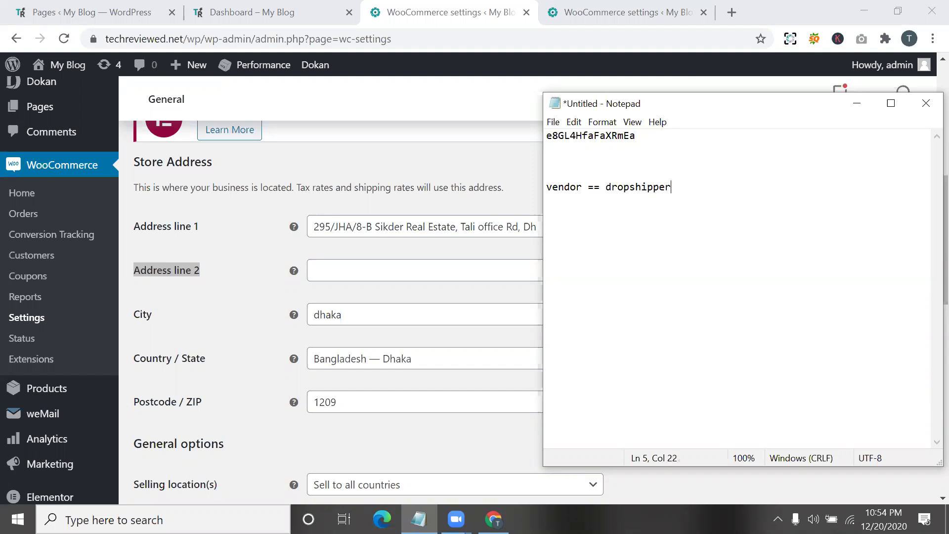
Step: Extend the note's line "vendor == dropshipper" with " = customer"
text( = c)
key(BackSpace)
text(c)
key(BackSpace)
text(cu)
key(BackSpace)
text(ustomer)
Step: Highlight the words vendor, dropshipper and customer in the note one after another to explain each role
drag(583, 188, 544, 187)
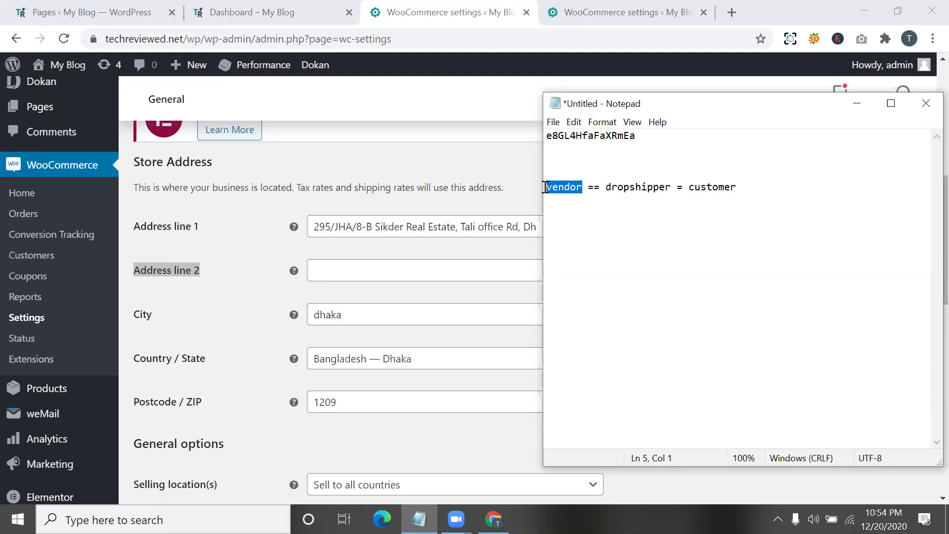
click(566, 188)
click(578, 187)
click(583, 187)
drag(583, 187, 546, 188)
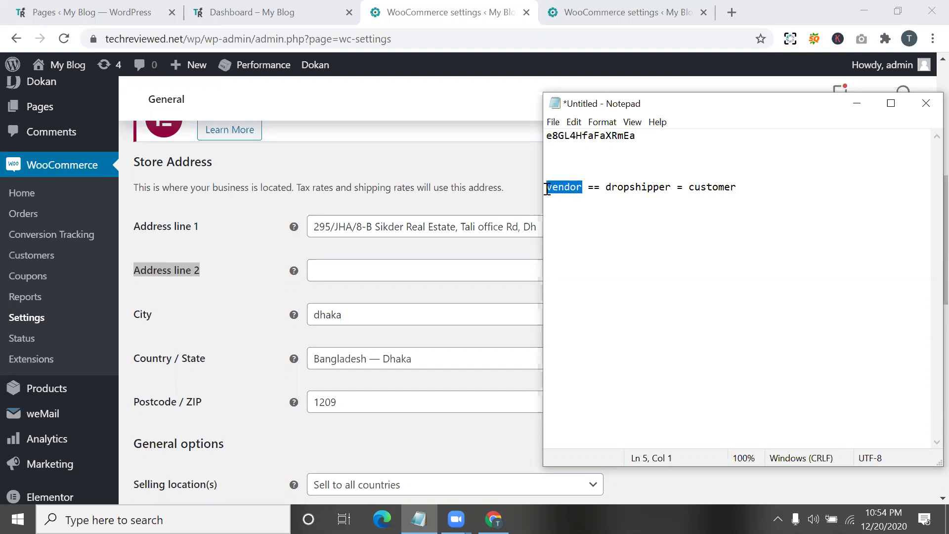
click(577, 187)
click(608, 191)
mouse_move(608, 191)
mouse_down()
mouse_move(672, 187)
mouse_move(609, 182)
mouse_up()
click(672, 187)
double_click(609, 182)
click(610, 184)
drag(689, 187, 739, 188)
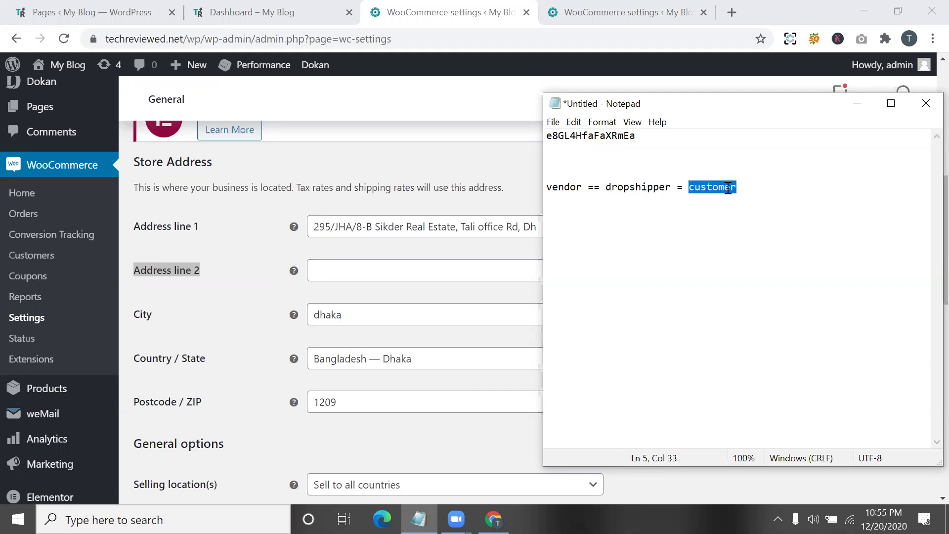
Step: Enlarge the note's text to 110% and highlight customer, vendor and dropshipper again to explain how they relate
scroll(714, 183, up, 1)
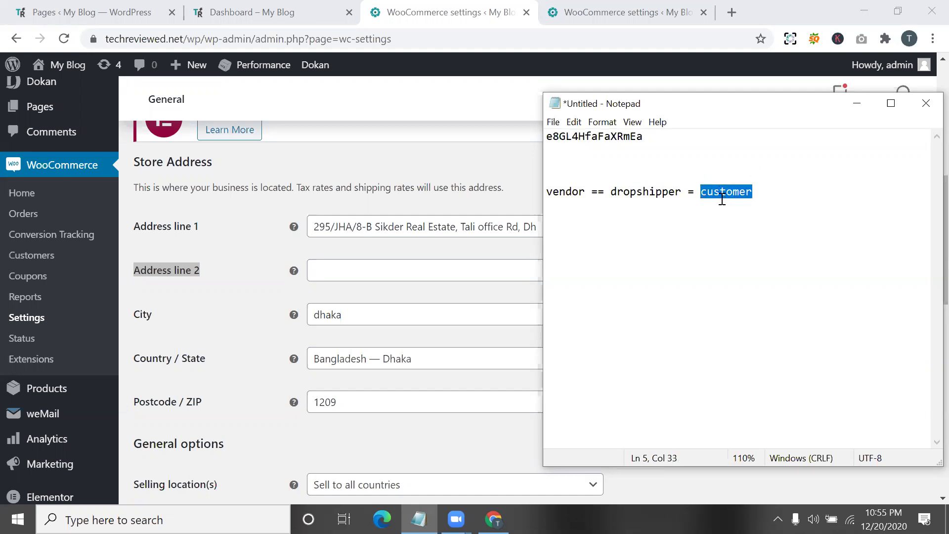
click(721, 194)
drag(754, 194, 616, 186)
click(663, 193)
drag(753, 194, 704, 198)
drag(585, 193, 546, 190)
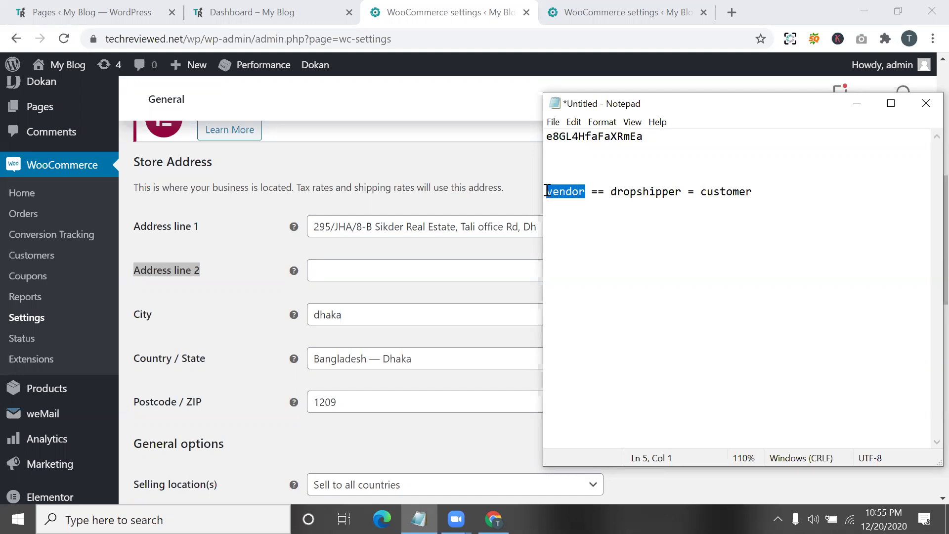
double_click(548, 191)
click(550, 192)
double_click(557, 194)
drag(681, 192, 612, 192)
click(681, 191)
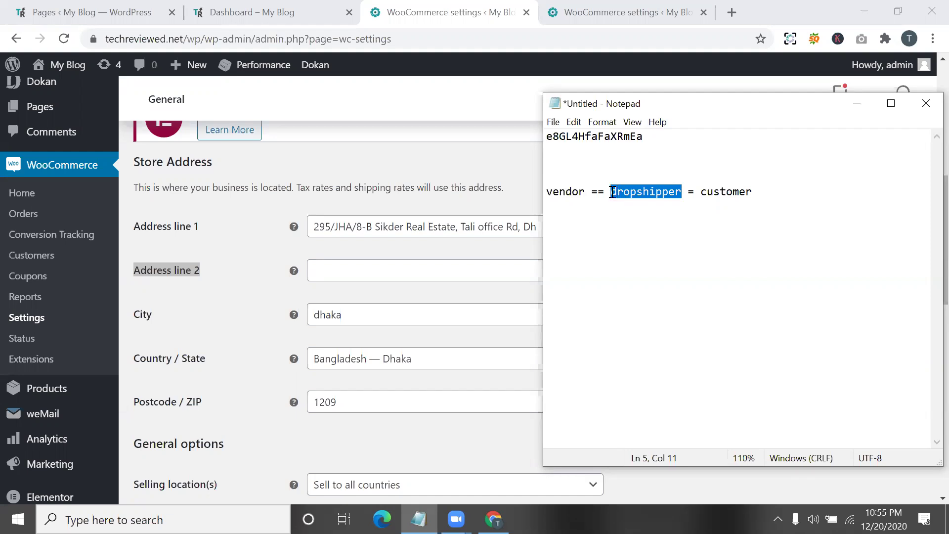
Step: Highlight the relation running from vendor through dropshipper to customer in the note, leaving the text deselected
click(612, 193)
drag(683, 192, 547, 192)
click(628, 192)
click(557, 192)
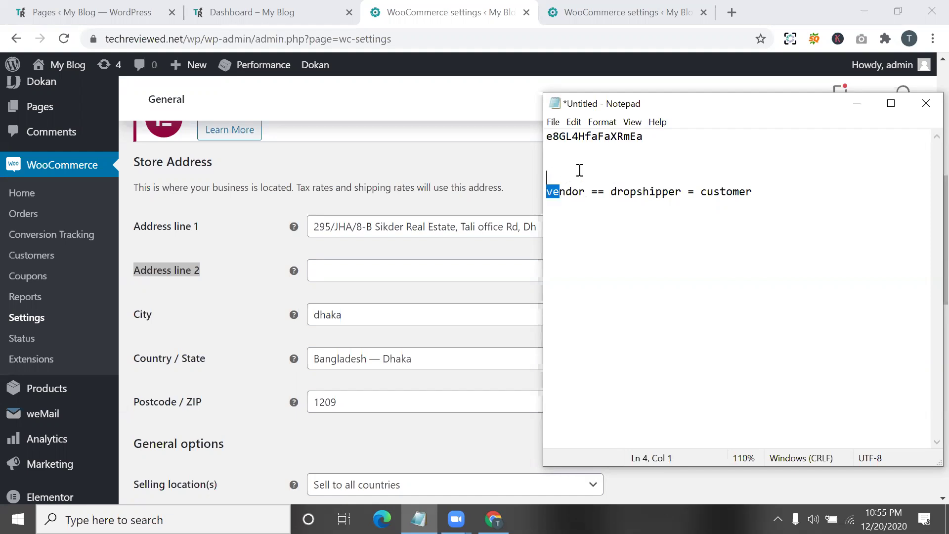
shift+click(728, 190)
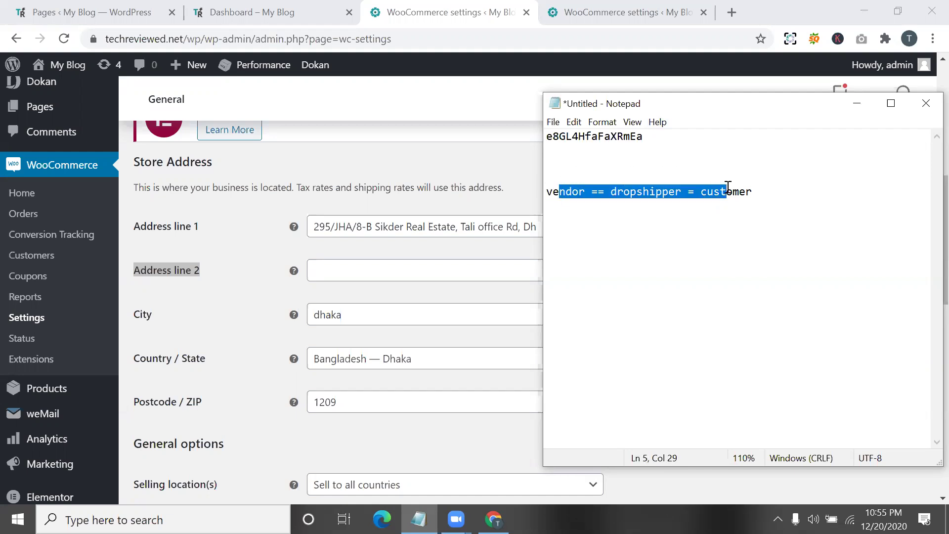
click(727, 190)
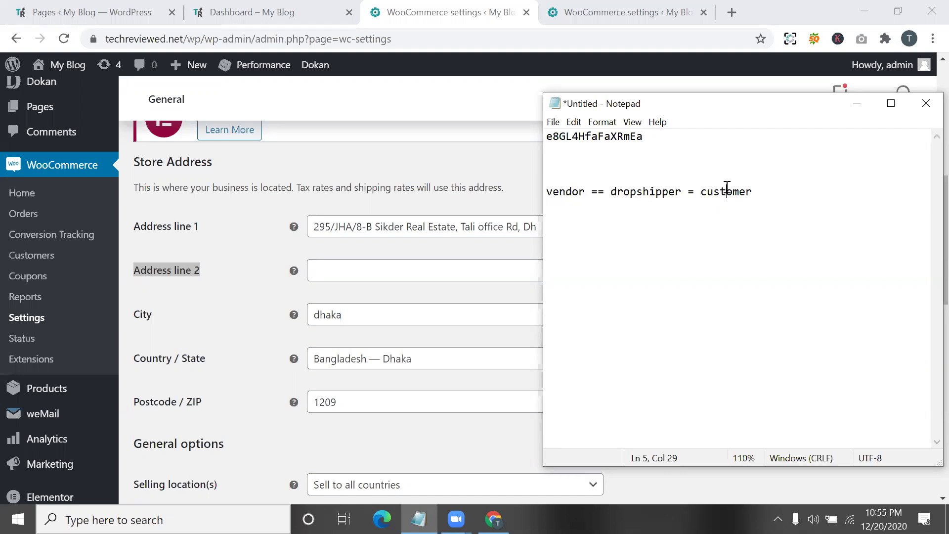
Step: Switch back to Chrome and review the store address section, conversion tracking notice and Dokan data update notice in the WooCommerce General settings
click(447, 188)
triple_click(445, 187)
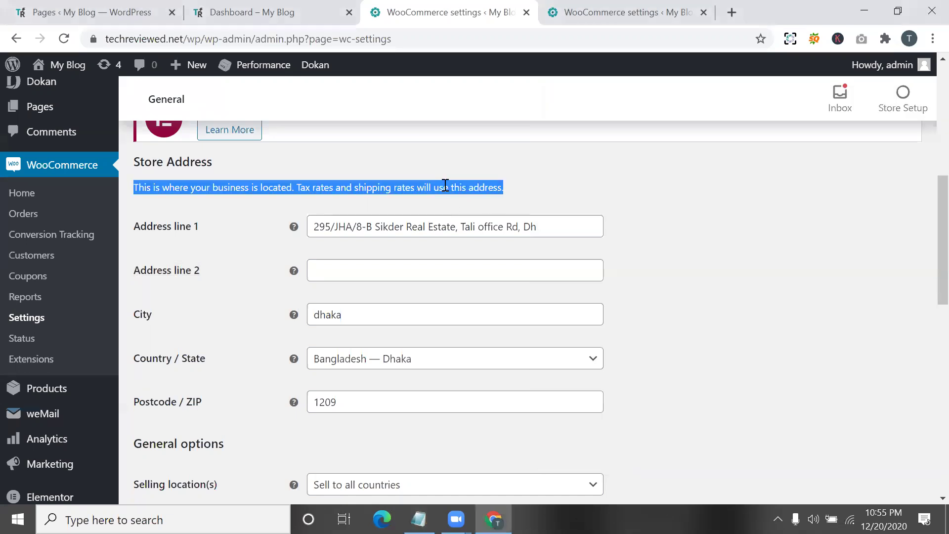
scroll(484, 299, down, 3)
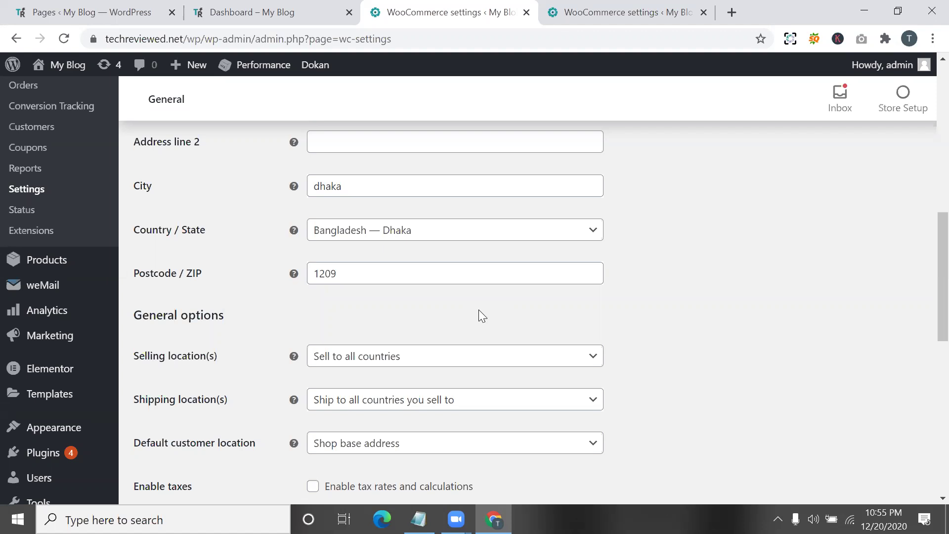
scroll(479, 310, up, 10)
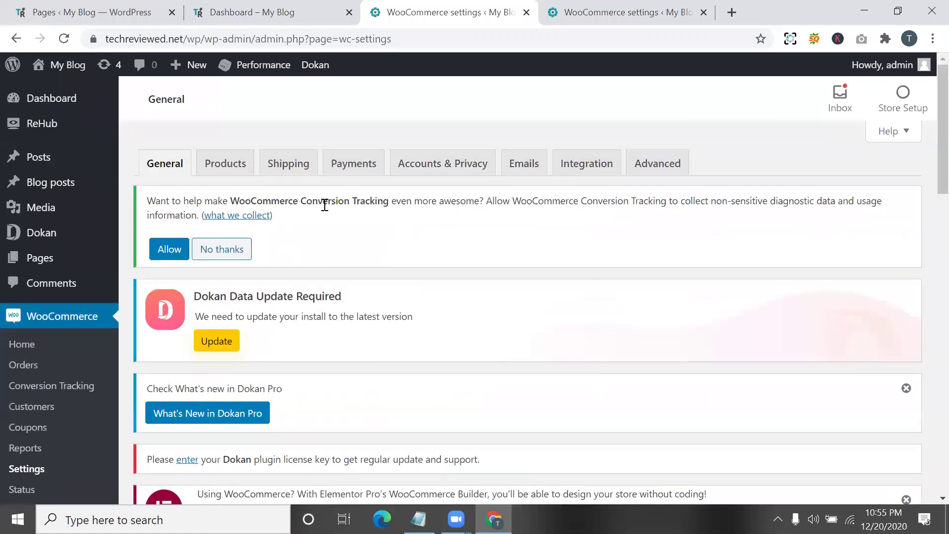
triple_click(325, 204)
scroll(326, 211, down, 5)
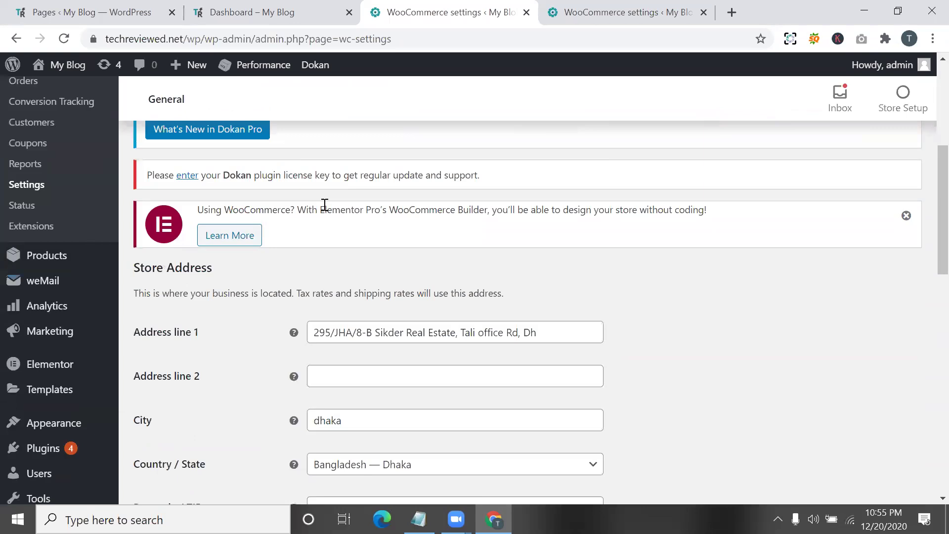
scroll(303, 297, up, 8)
triple_click(300, 297)
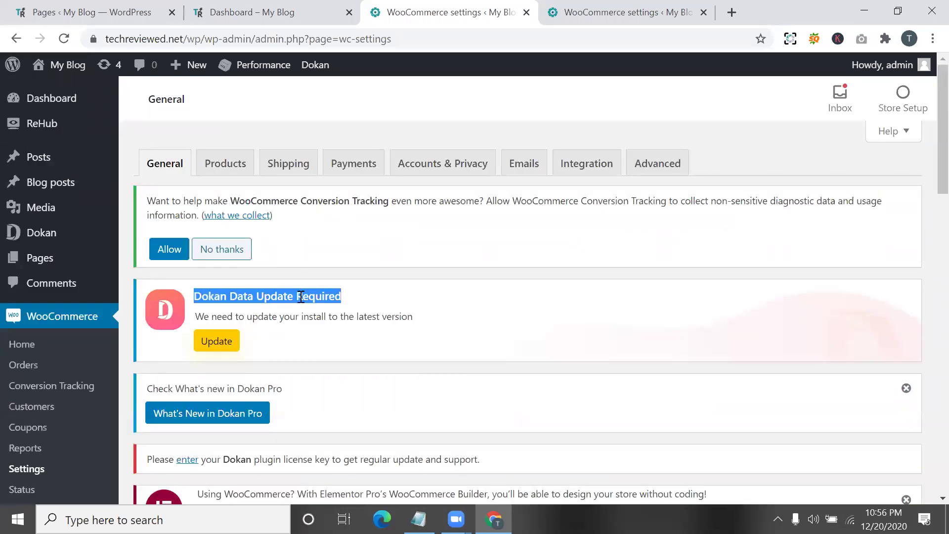
triple_click(300, 297)
triple_click(267, 314)
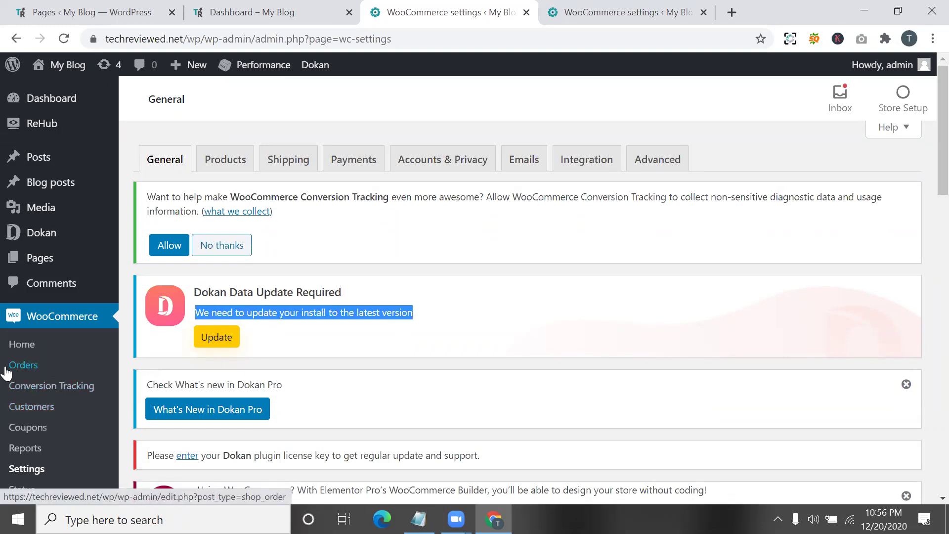
Step: Open the Dokan dashboard in the WordPress admin and examine its At a Glance, Overview and Dokan News Updates sections
scroll(7, 369, down, 10)
scroll(6, 372, down, 2)
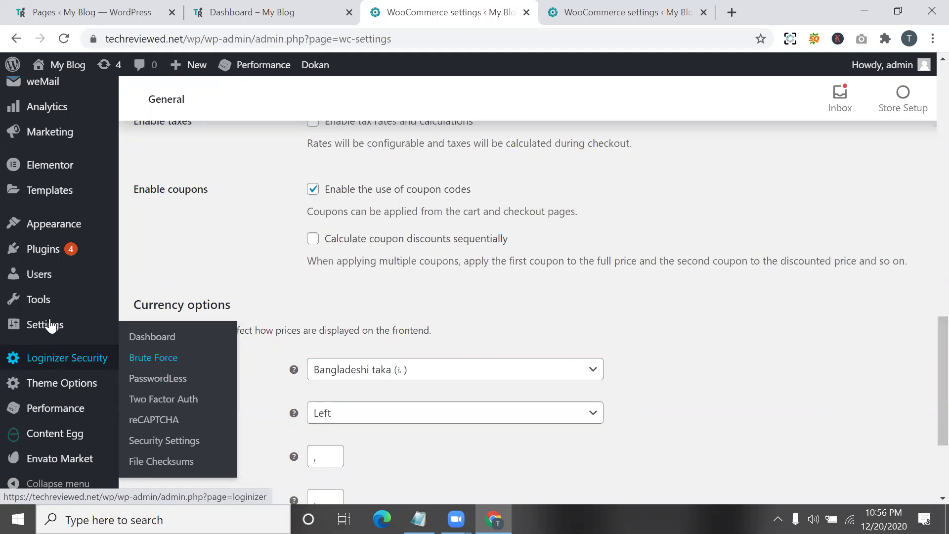
mouse_move(62, 230)
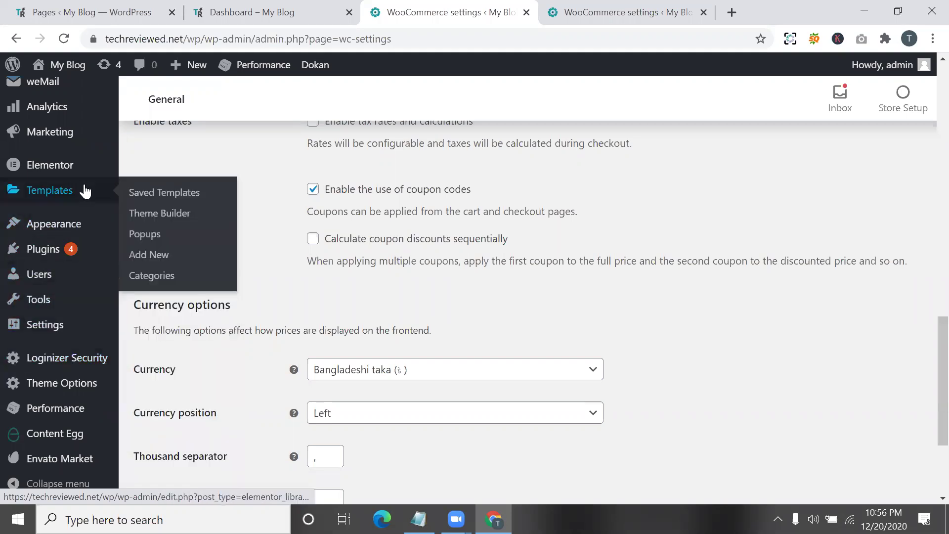
scroll(83, 188, up, 4)
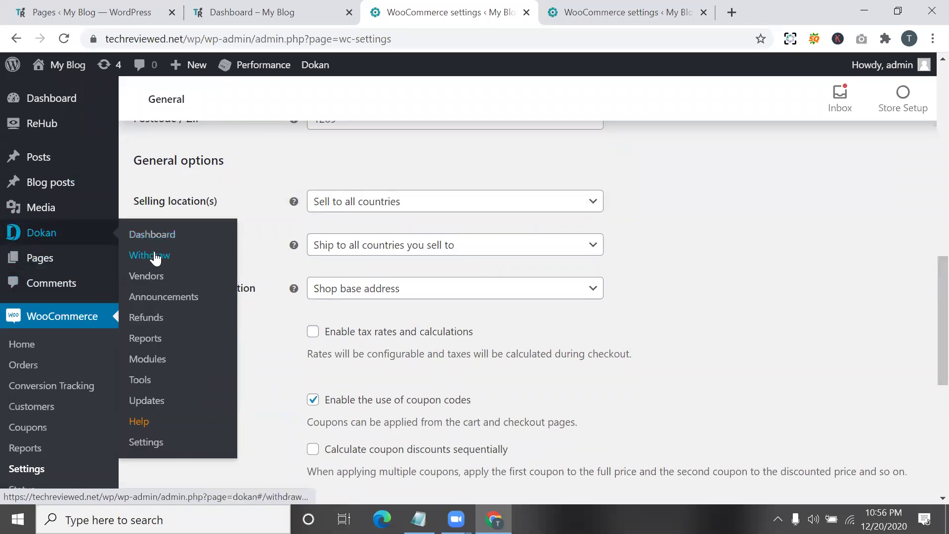
click(152, 234)
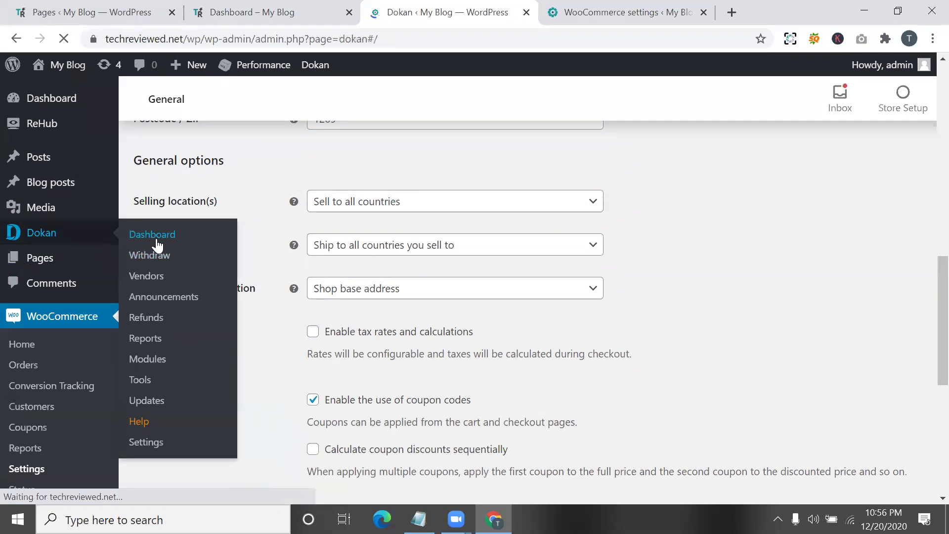
scroll(288, 290, down, 6)
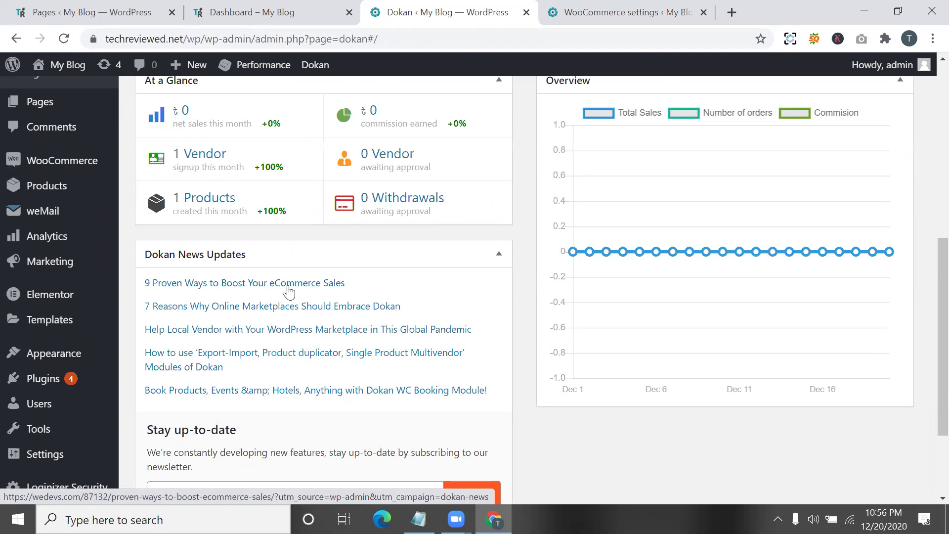
scroll(290, 292, up, 3)
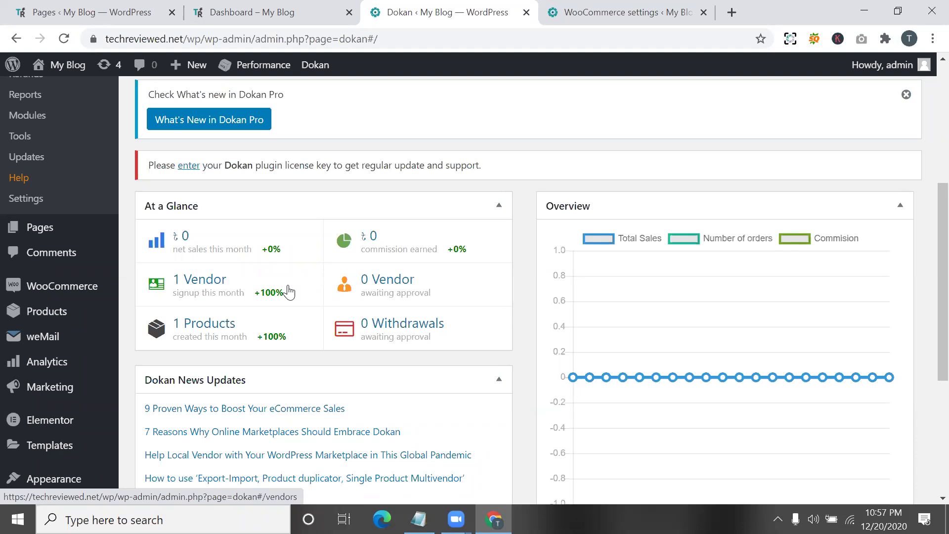
scroll(289, 292, up, 4)
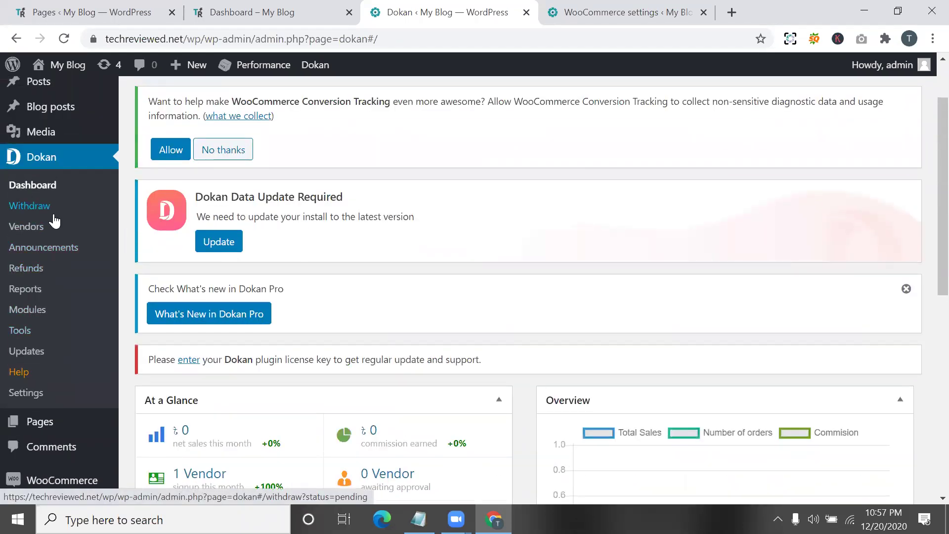
Step: View Dokan's pending and approved withdraw requests, and check the vendor list with the actions for the approved store
click(54, 216)
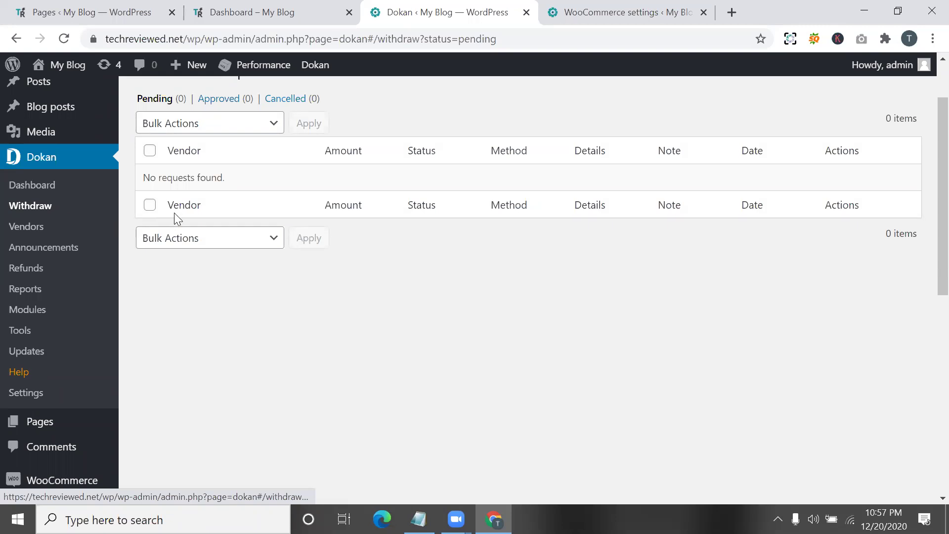
click(231, 99)
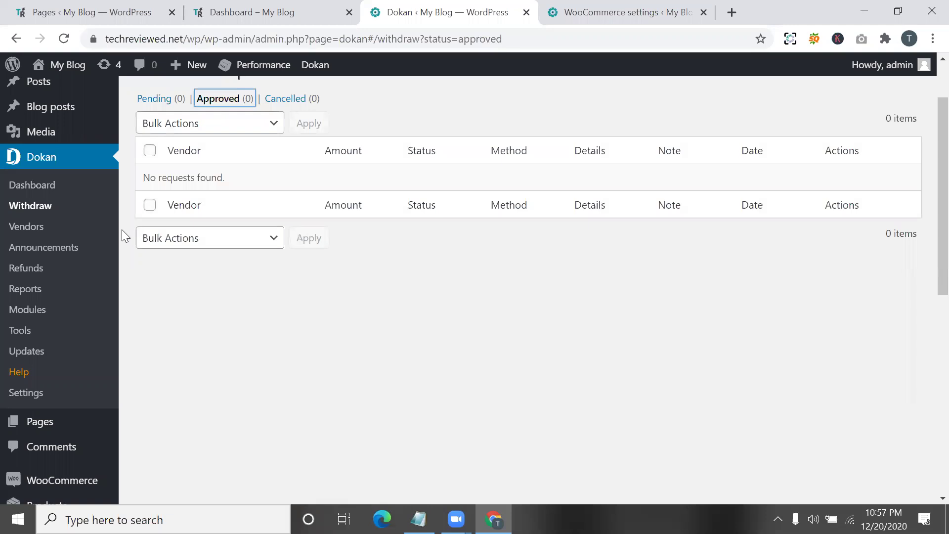
click(34, 236)
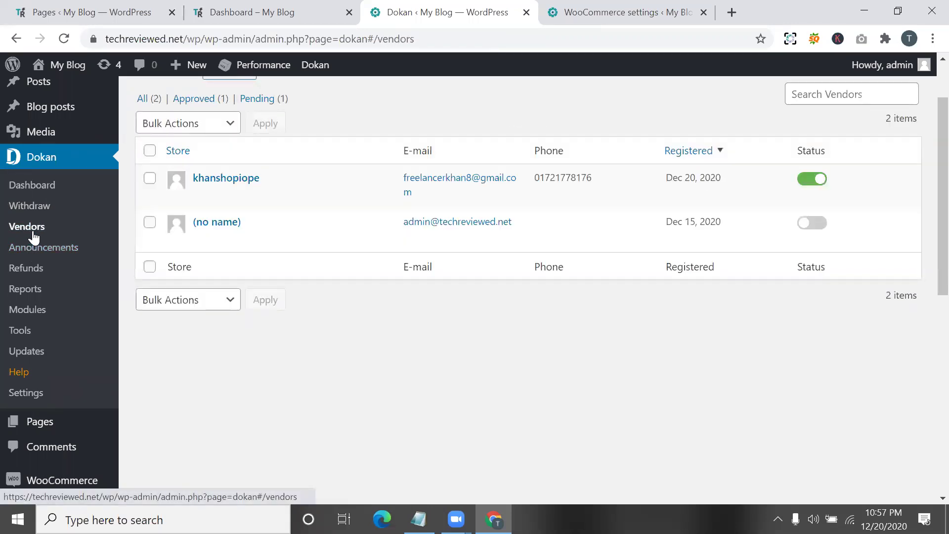
mouse_move(257, 181)
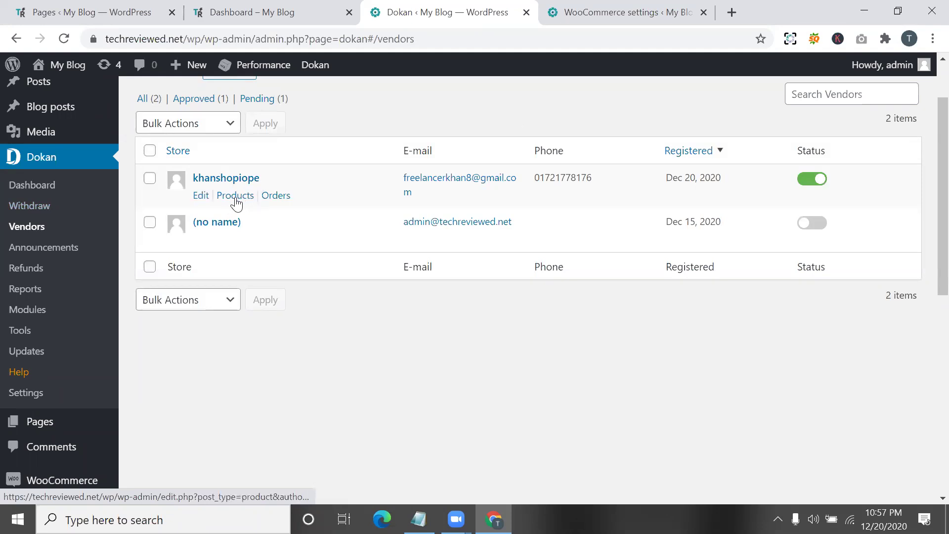
Step: Start a new Dokan announcement with the title "our site is going to maintaint" as an example, without sending it
click(52, 253)
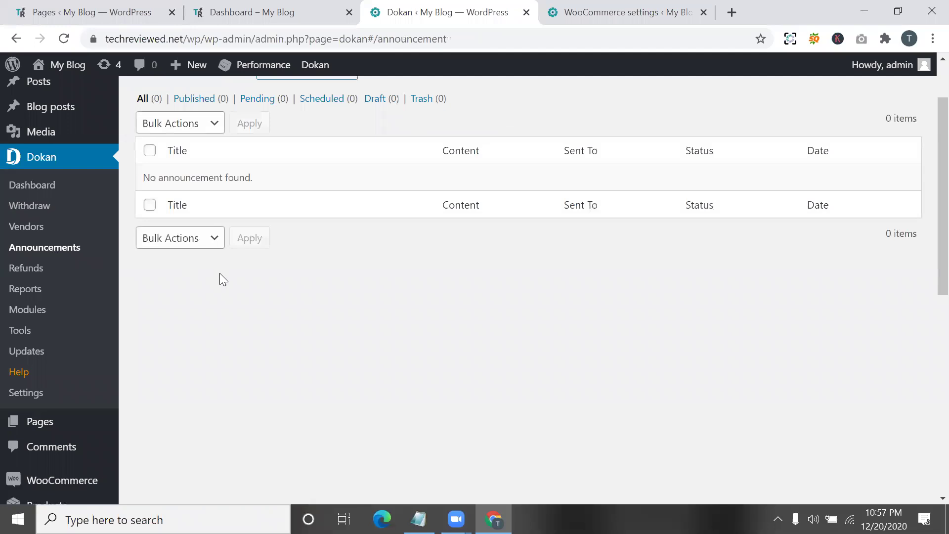
scroll(230, 187, up, 2)
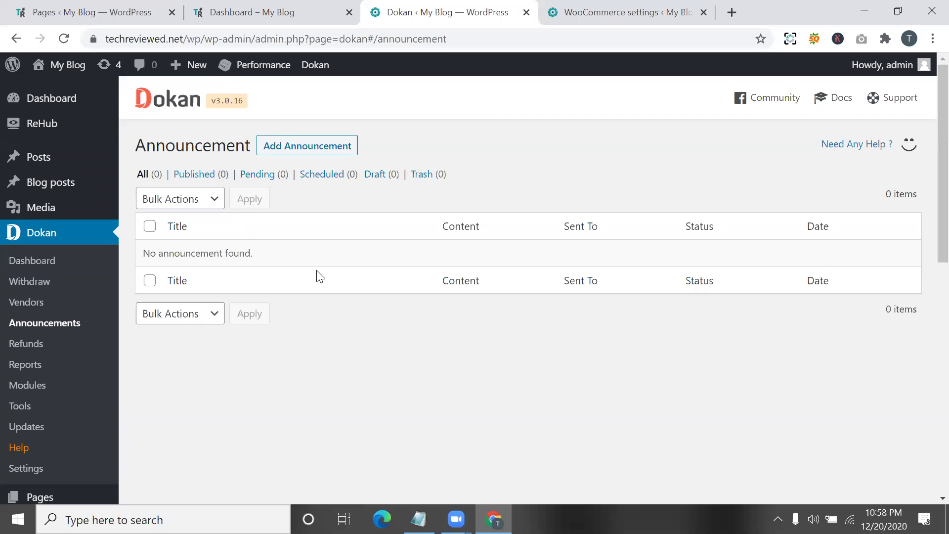
click(312, 153)
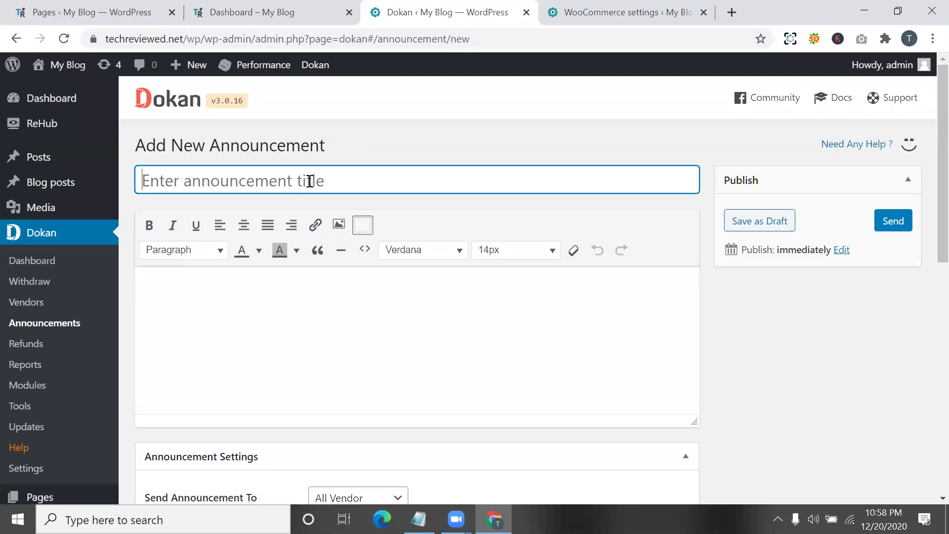
text(our site )
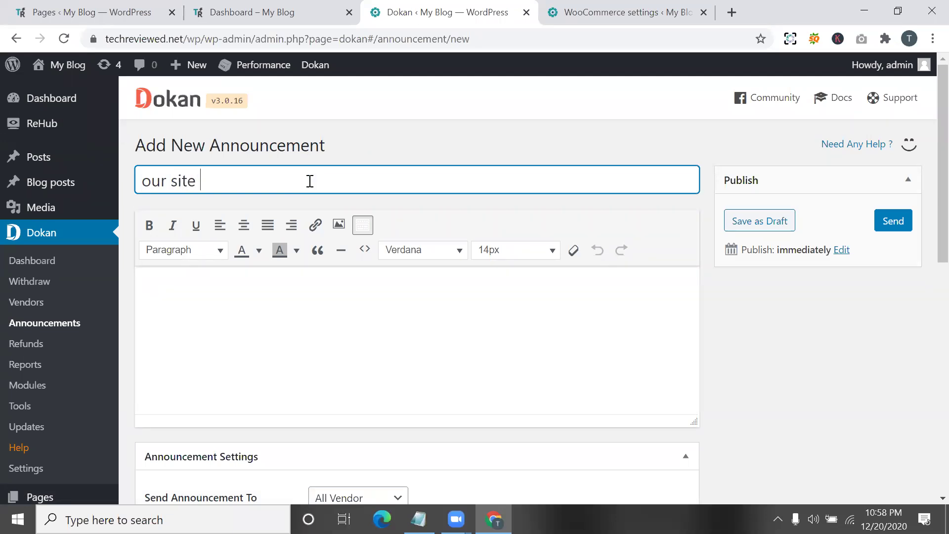
text(is going to maintaint)
drag(415, 184, 166, 201)
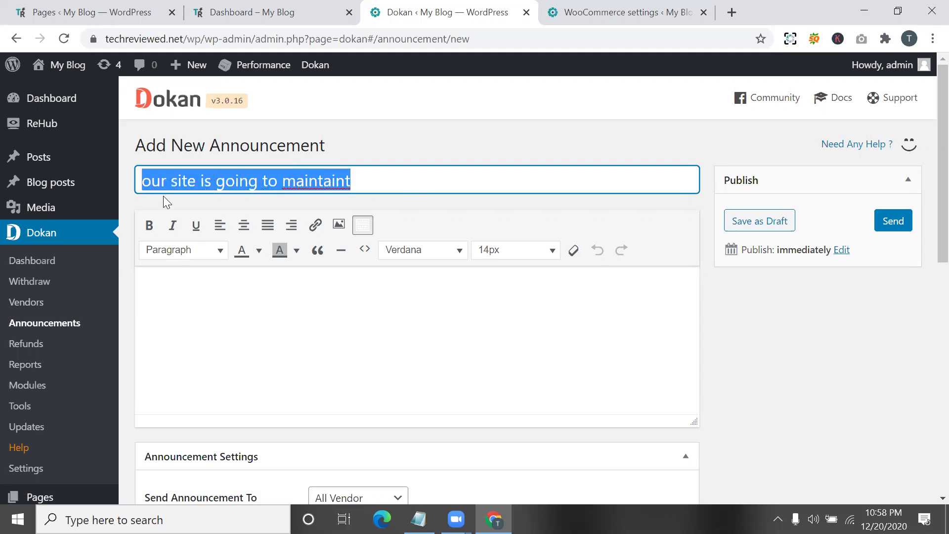
Step: Open Dokan's refund requests and examine the page heading and the Vendor column of the pending list
click(26, 344)
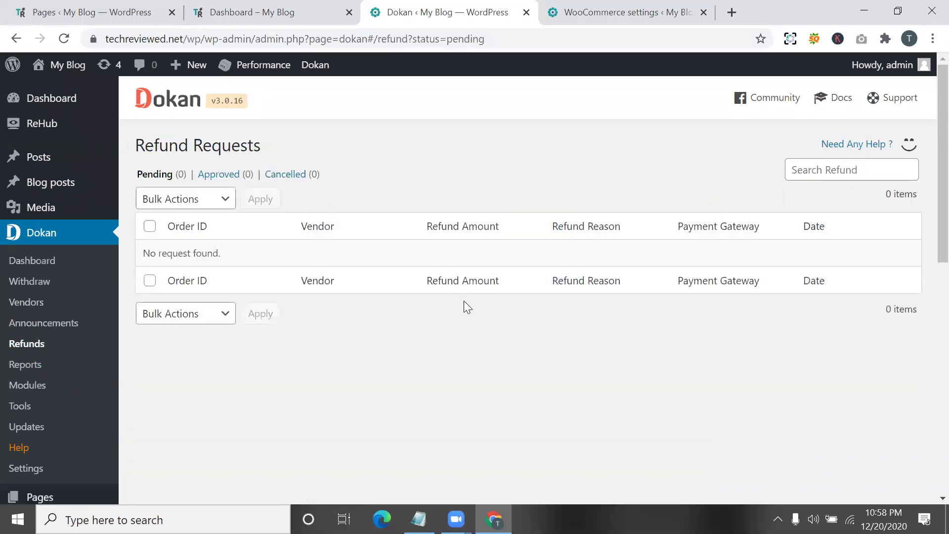
scroll(487, 319, down, 2)
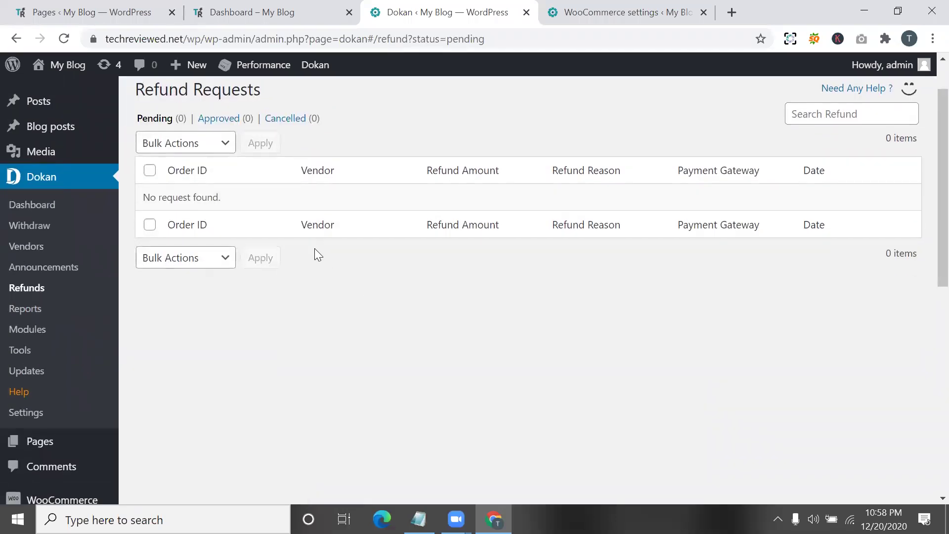
scroll(315, 252, up, 2)
triple_click(242, 153)
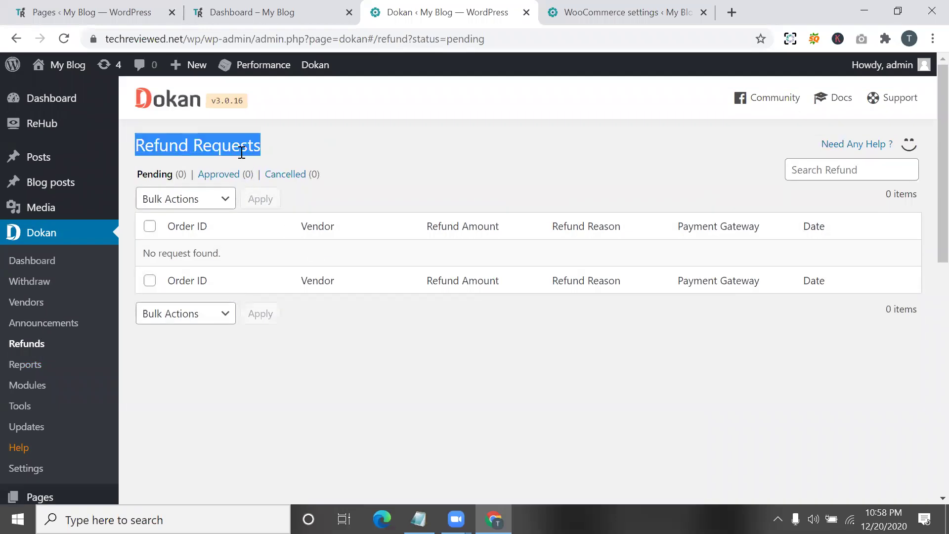
double_click(328, 228)
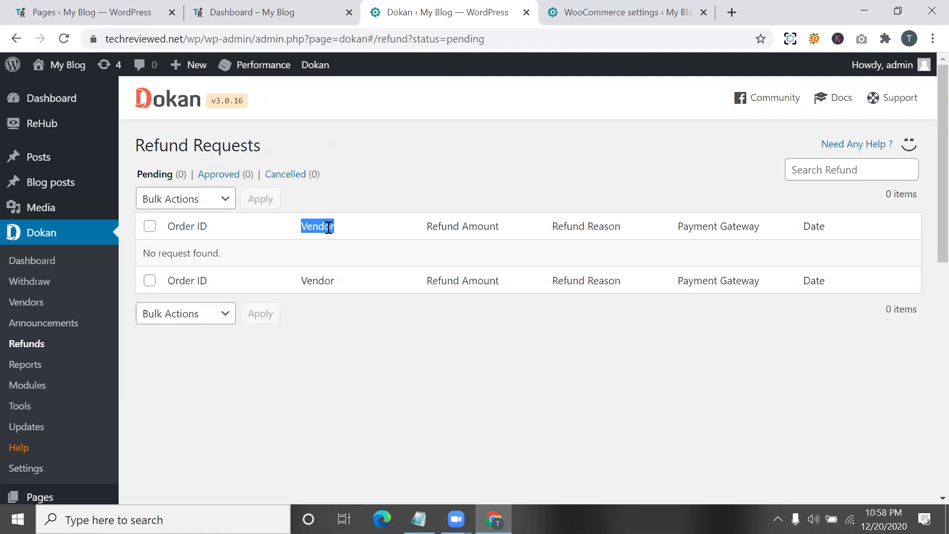
Step: Examine the pending refund list and its Vendor, Refund Amount, Refund Reason, Payment Gateway and Date columns
triple_click(215, 253)
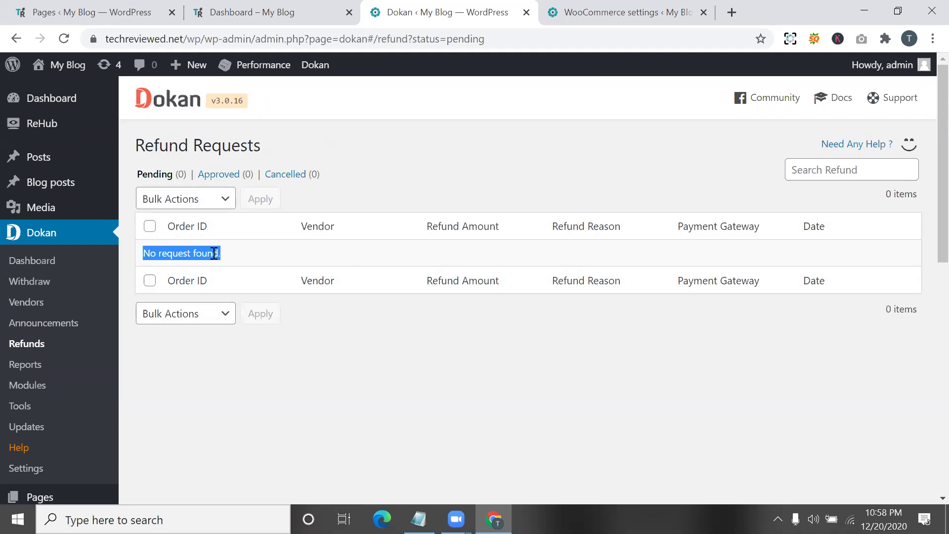
click(217, 259)
drag(223, 254, 141, 253)
drag(300, 230, 612, 231)
click(428, 233)
triple_click(476, 239)
drag(678, 233, 831, 237)
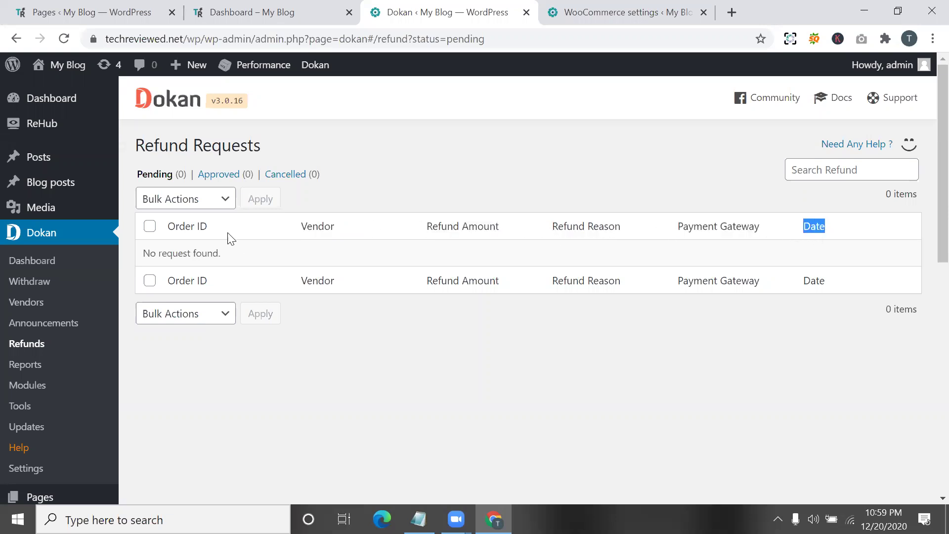
Step: Review the request row, the Vendor column and the Refund Requests heading once more
double_click(194, 249)
triple_click(201, 249)
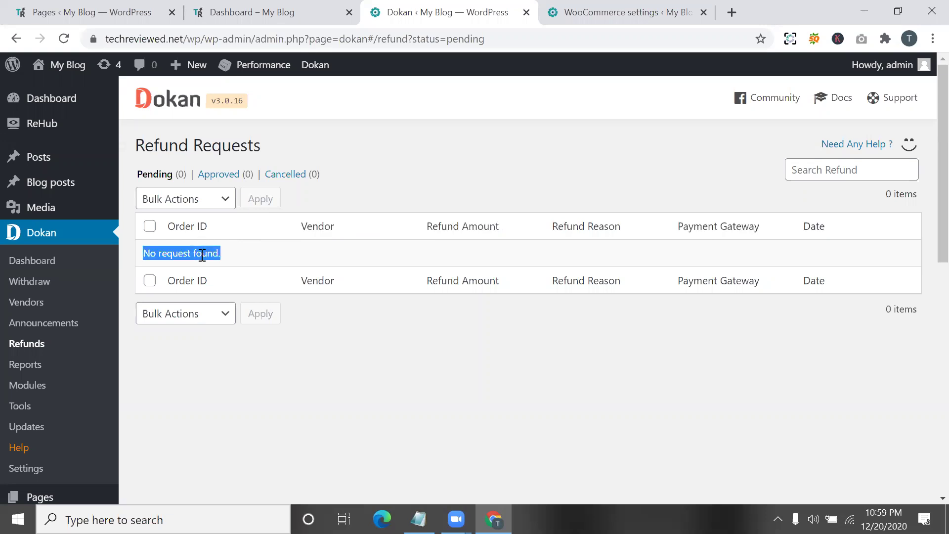
double_click(322, 225)
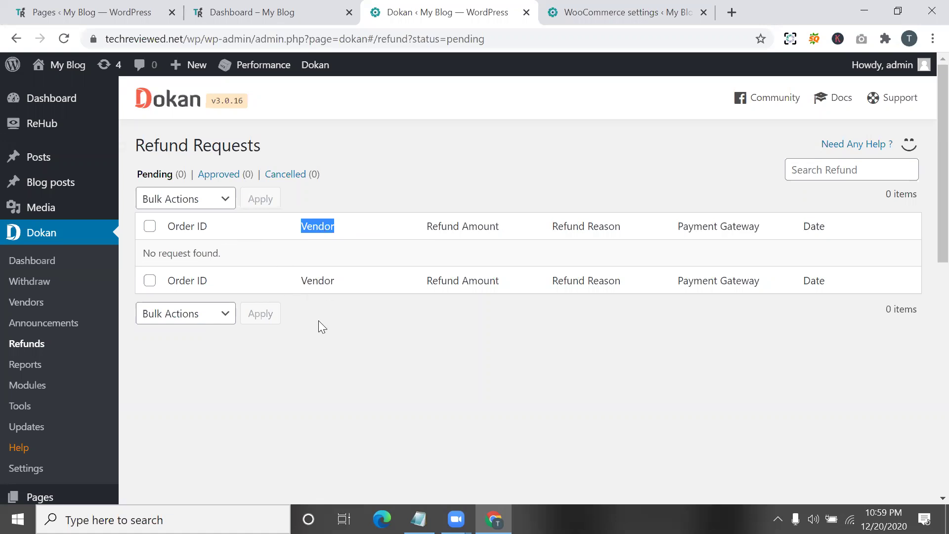
drag(219, 253, 118, 250)
double_click(320, 228)
click(225, 157)
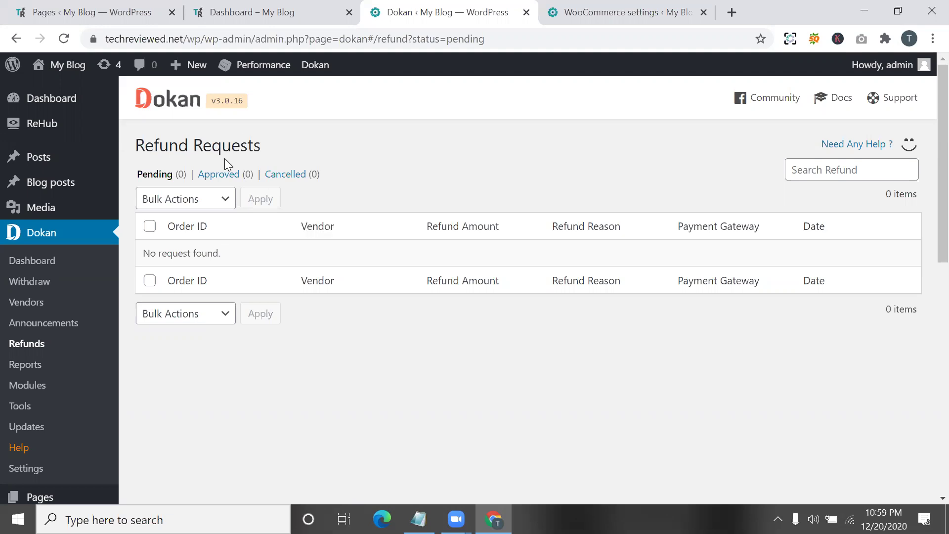
triple_click(259, 143)
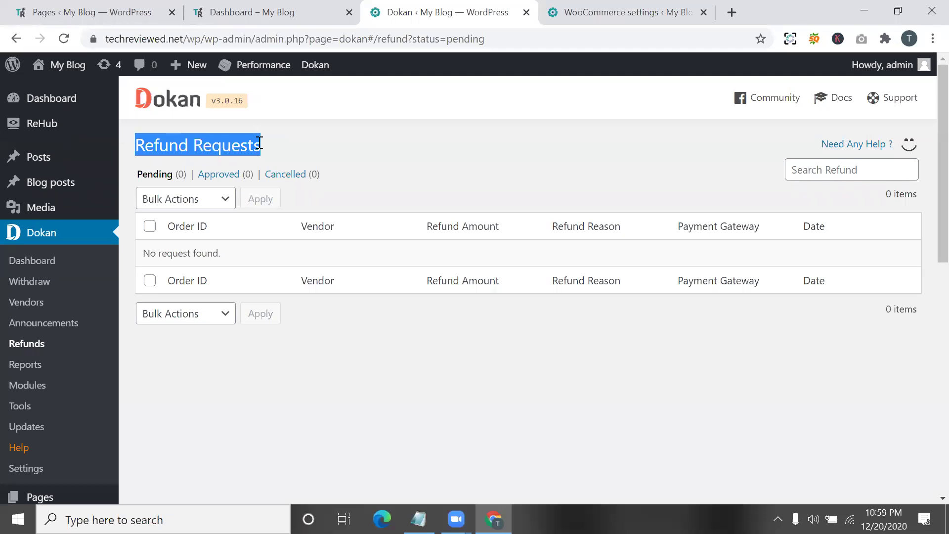
Step: View Dokan's Reports page with its At a Glance and Overview sections, and open the Modules page
click(25, 376)
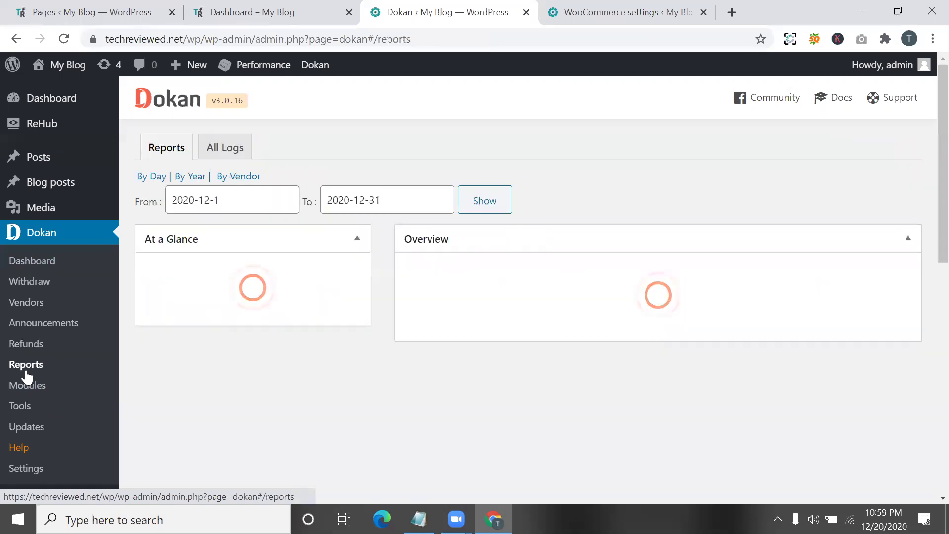
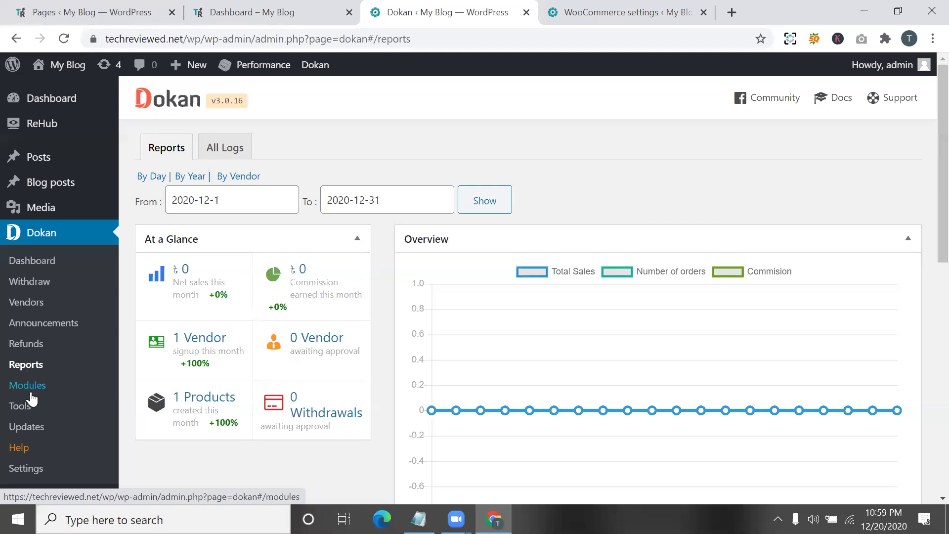
click(27, 385)
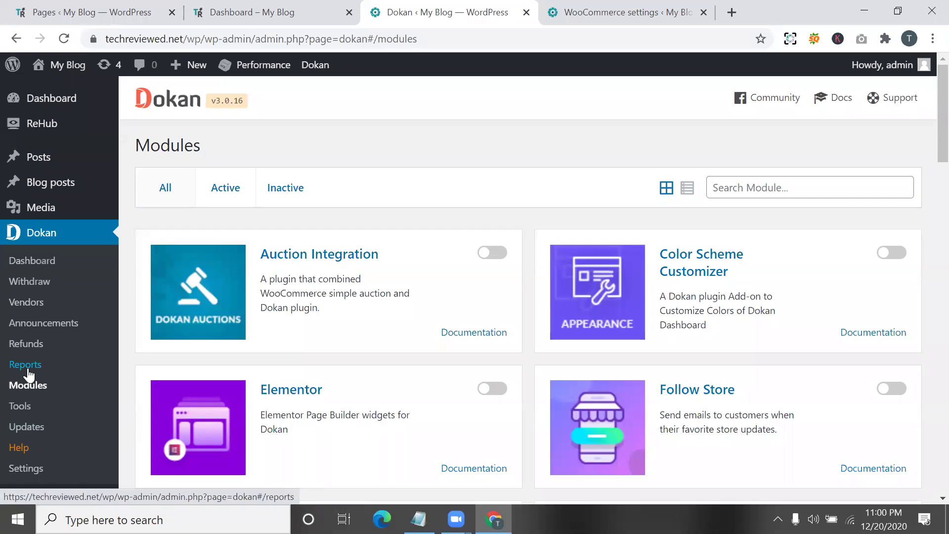
Step: Check Dokan's pending vendors and enable the (no name) vendor from the list of all vendors
click(27, 311)
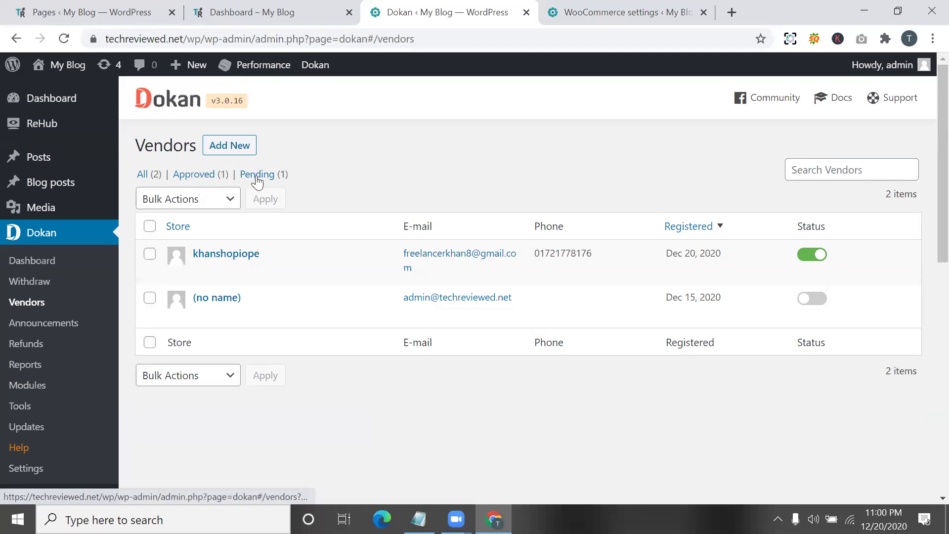
click(257, 178)
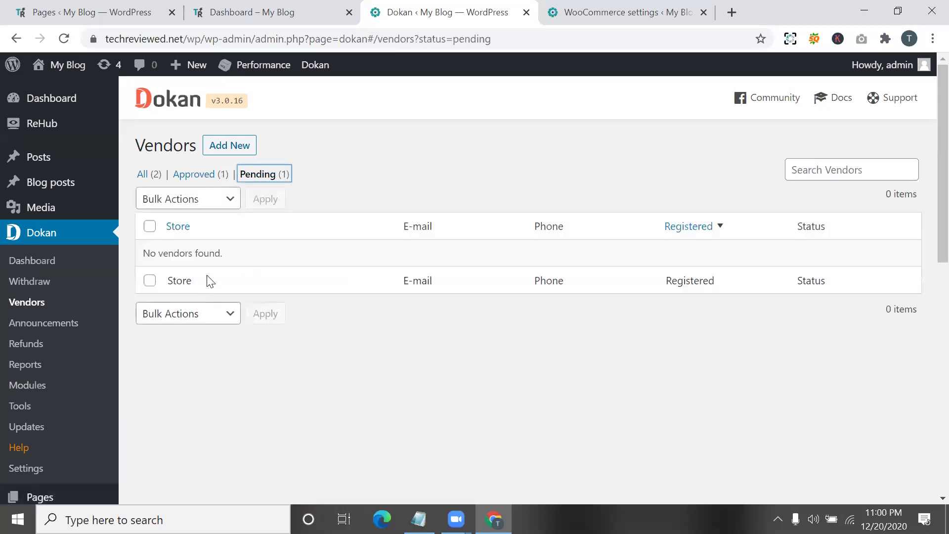
triple_click(203, 258)
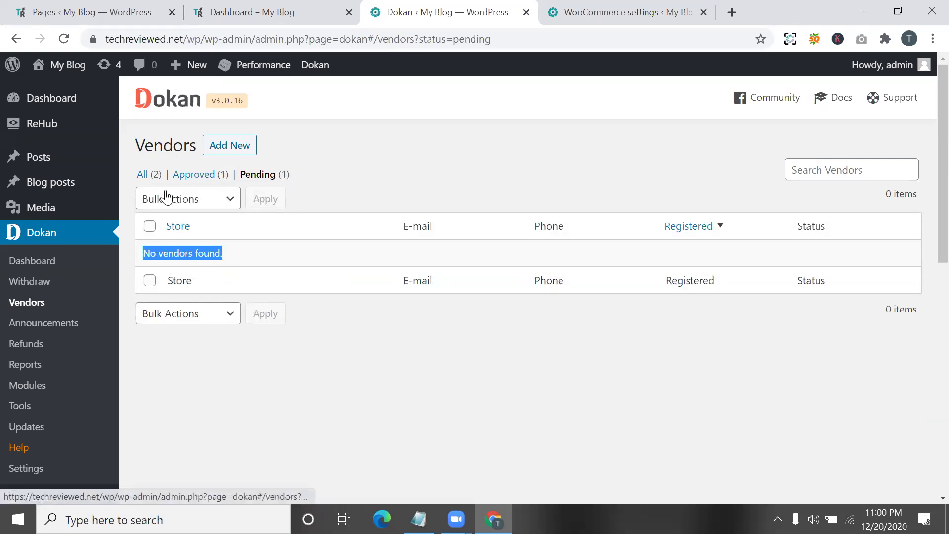
click(150, 178)
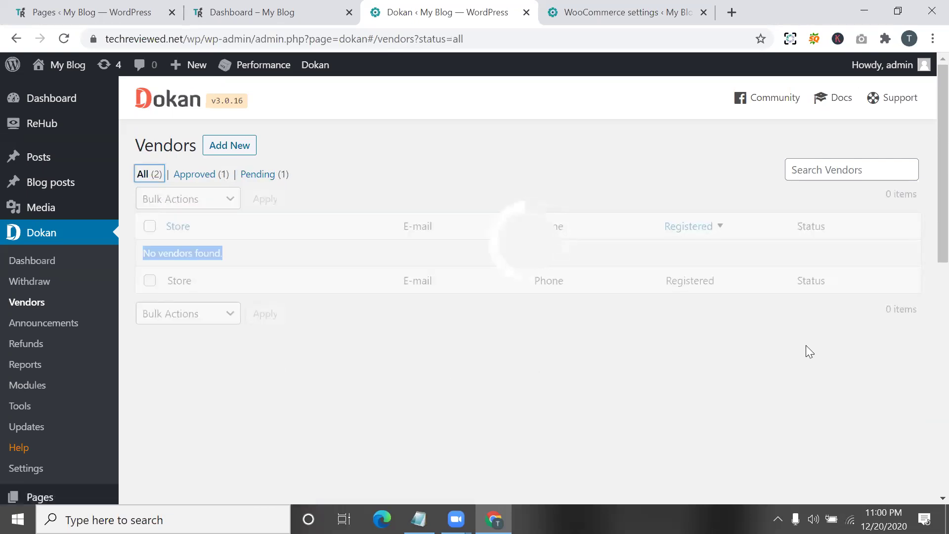
click(812, 302)
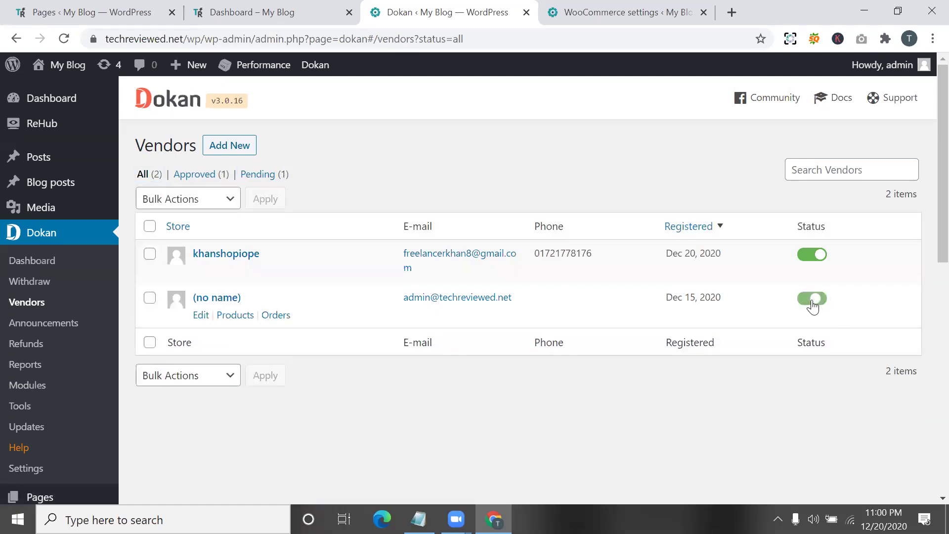
Step: Check Dokan's Pending and Approved vendor lists
click(269, 183)
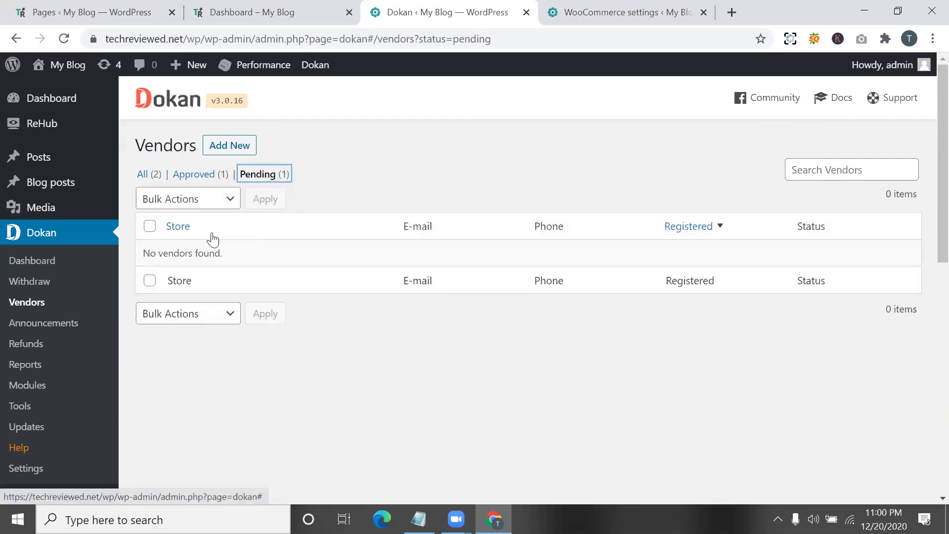
triple_click(202, 248)
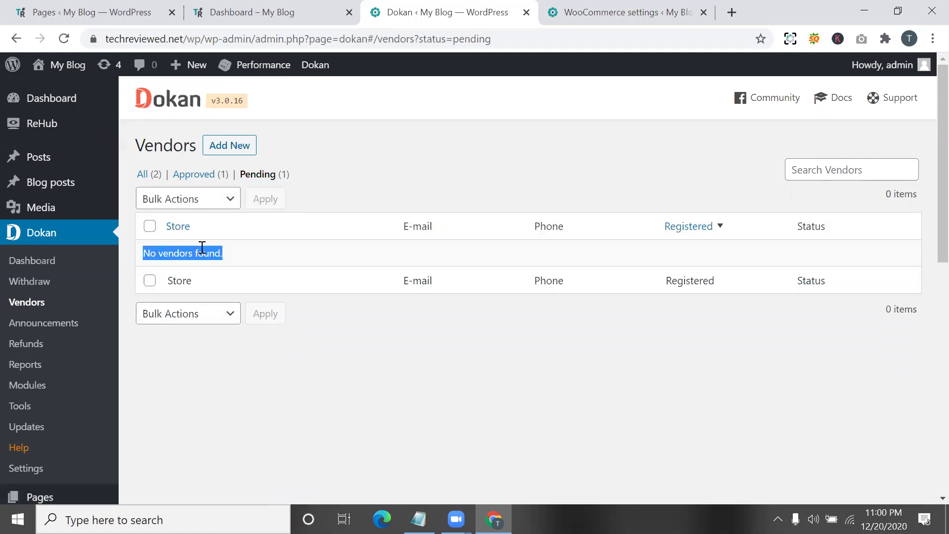
scroll(198, 252, down, 1)
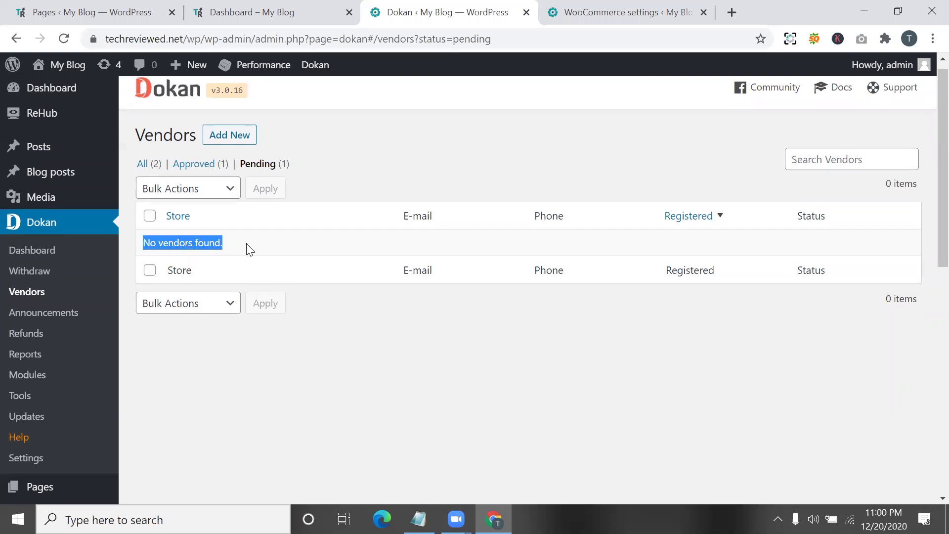
click(200, 170)
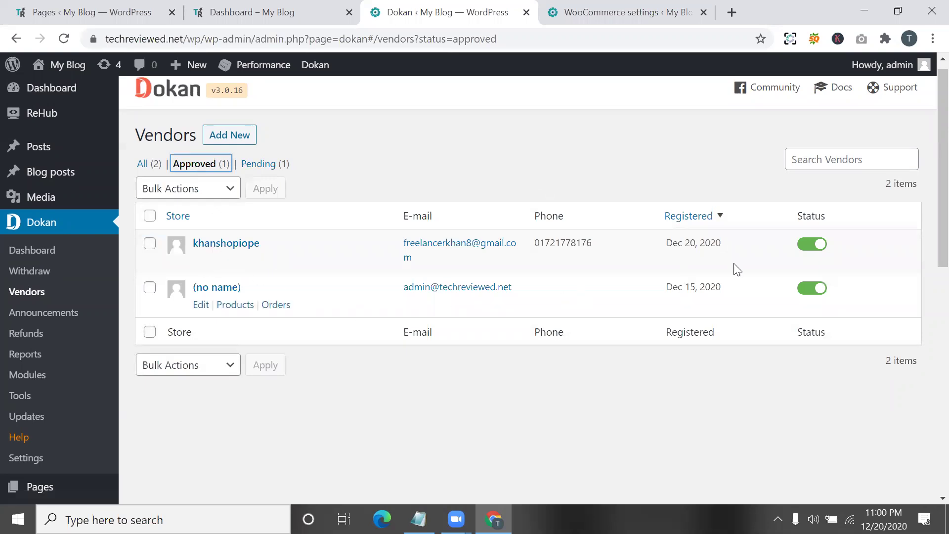
Step: Disable the khanshopiope vendor, switch the (no name) vendor off and on, and re-enable khanshopiope from the pending vendors
click(810, 245)
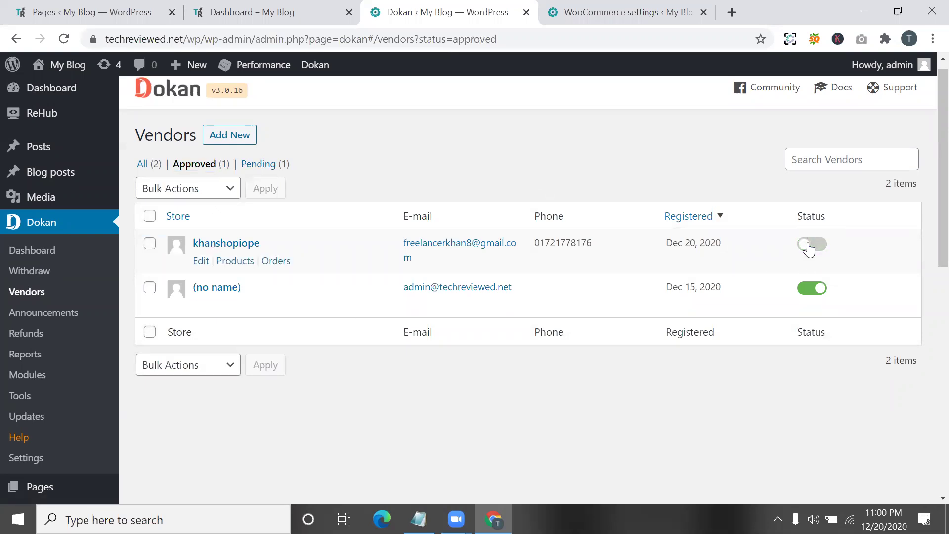
click(263, 165)
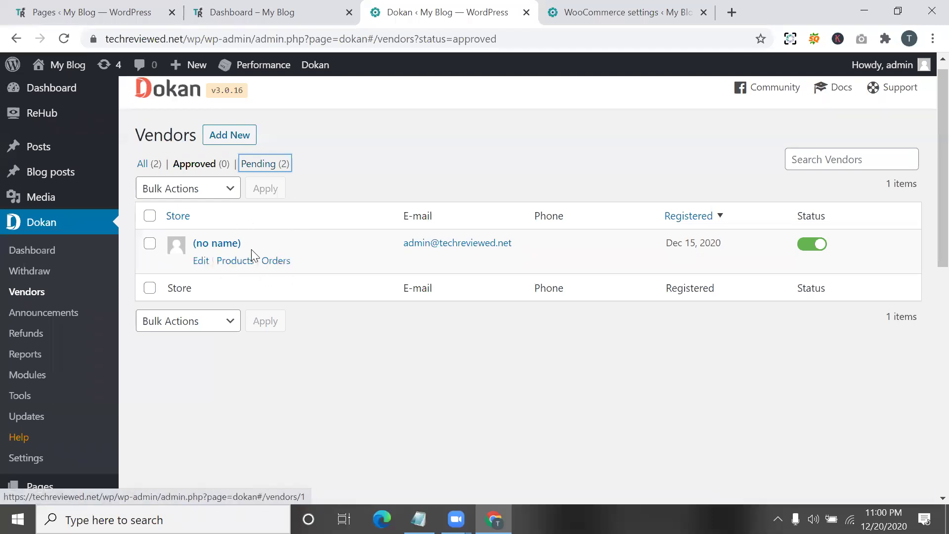
click(812, 244)
click(811, 244)
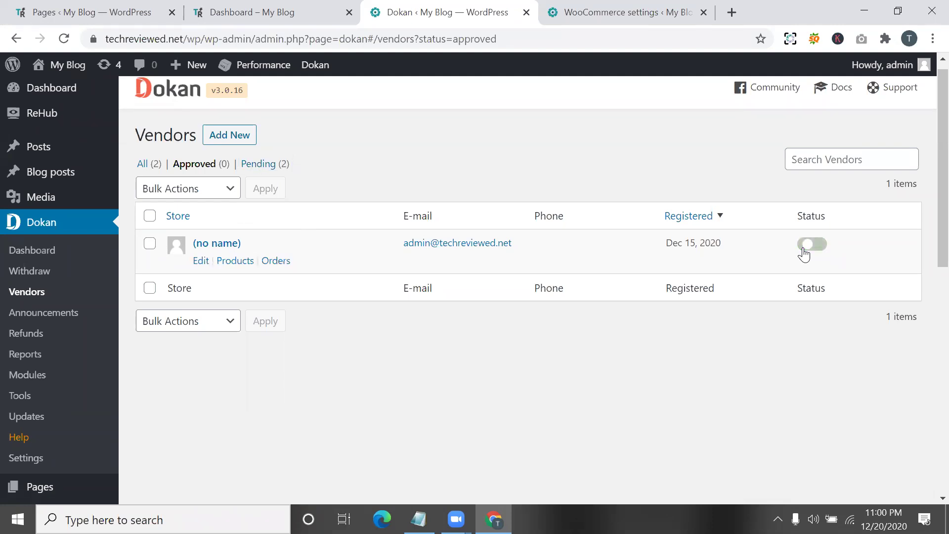
click(263, 167)
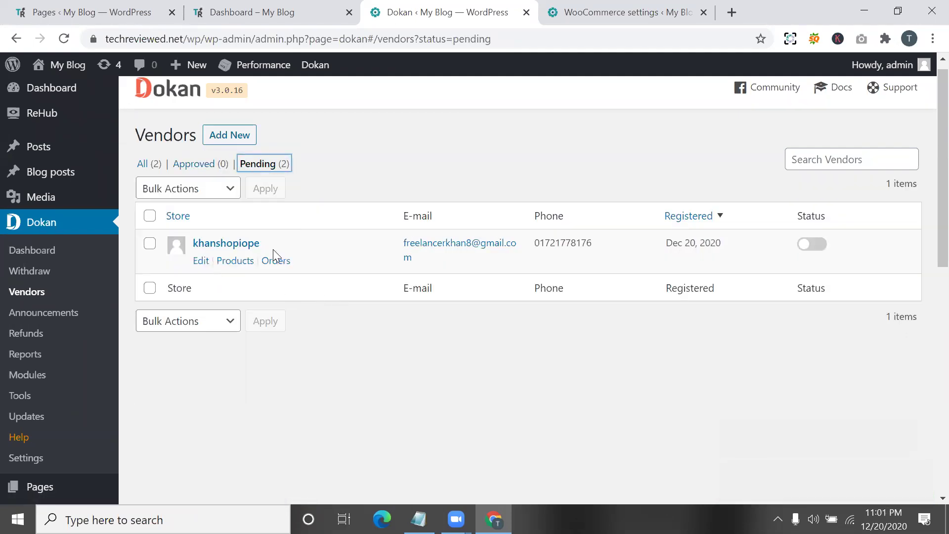
click(817, 245)
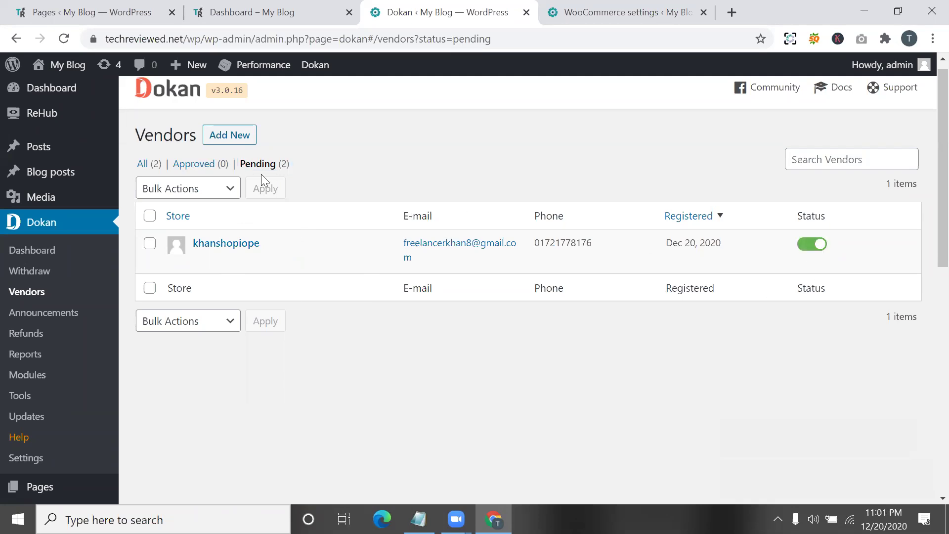
click(188, 165)
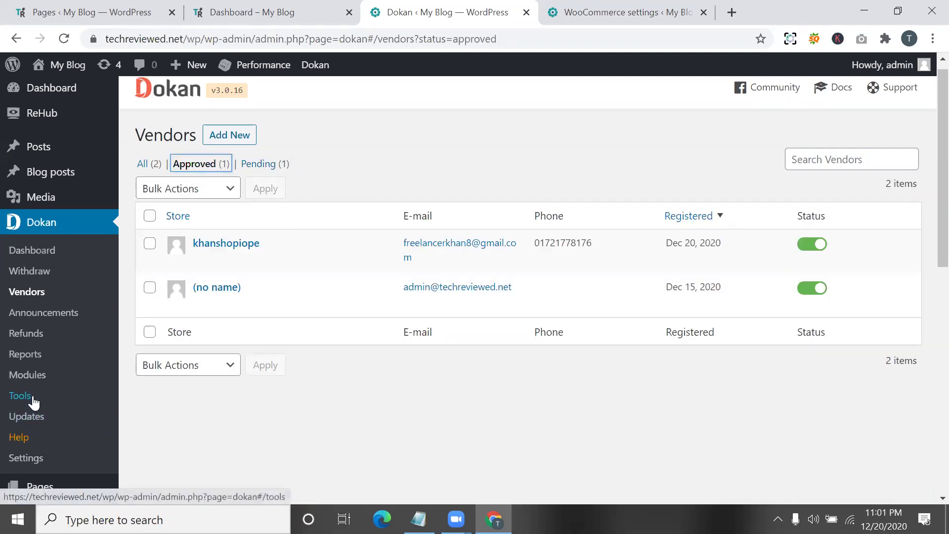
Step: Look through Dokan's Tools page and examine the Dokan Pro e-mail address and license key fields on the Updates page
click(32, 398)
scroll(201, 383, down, 2)
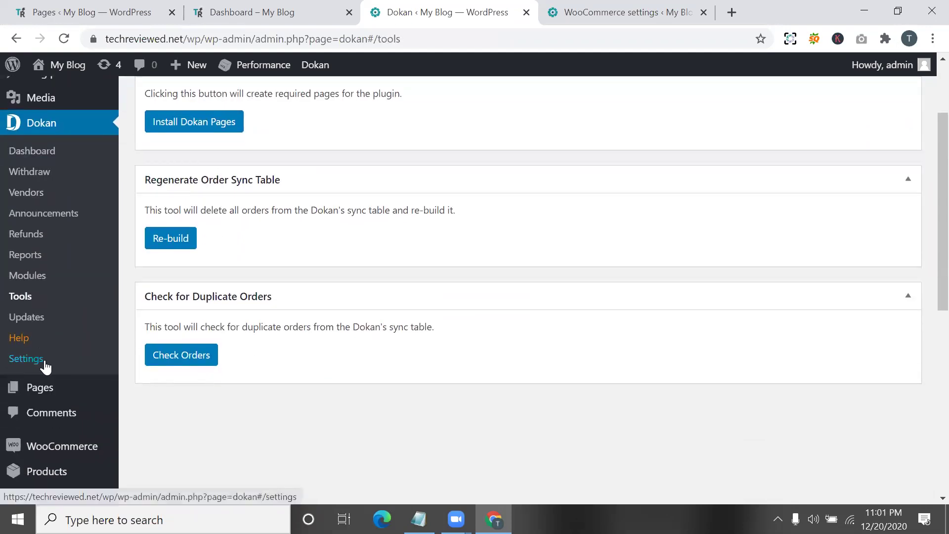
click(41, 317)
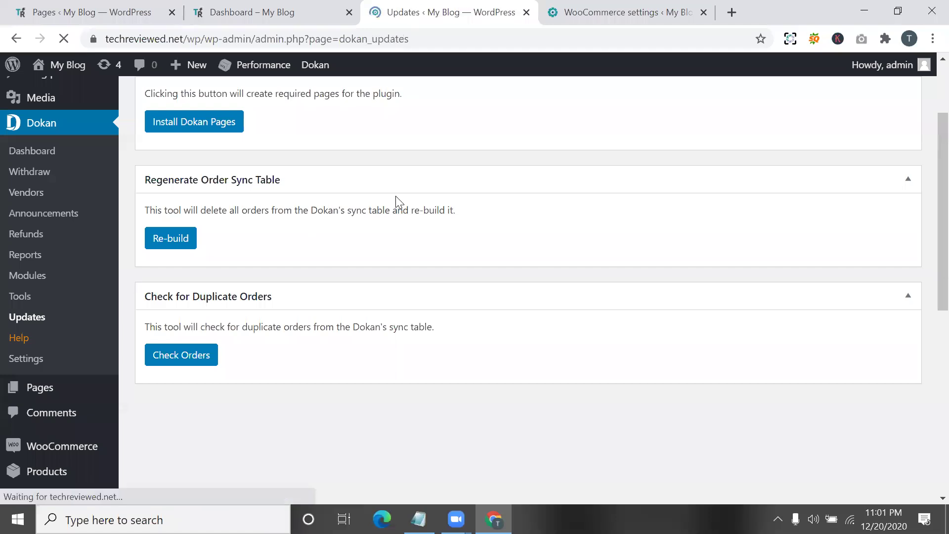
scroll(358, 248, down, 3)
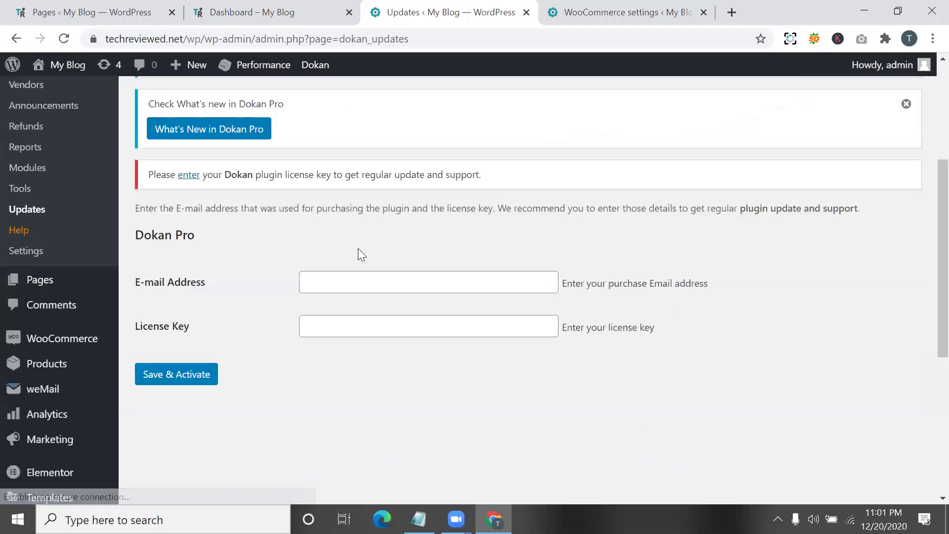
click(330, 290)
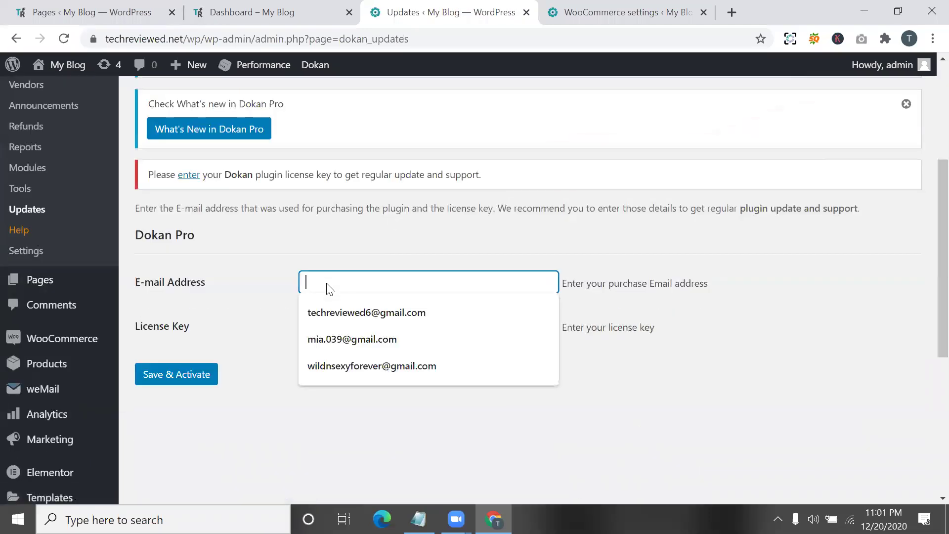
triple_click(186, 237)
drag(186, 236, 396, 282)
click(395, 281)
click(272, 352)
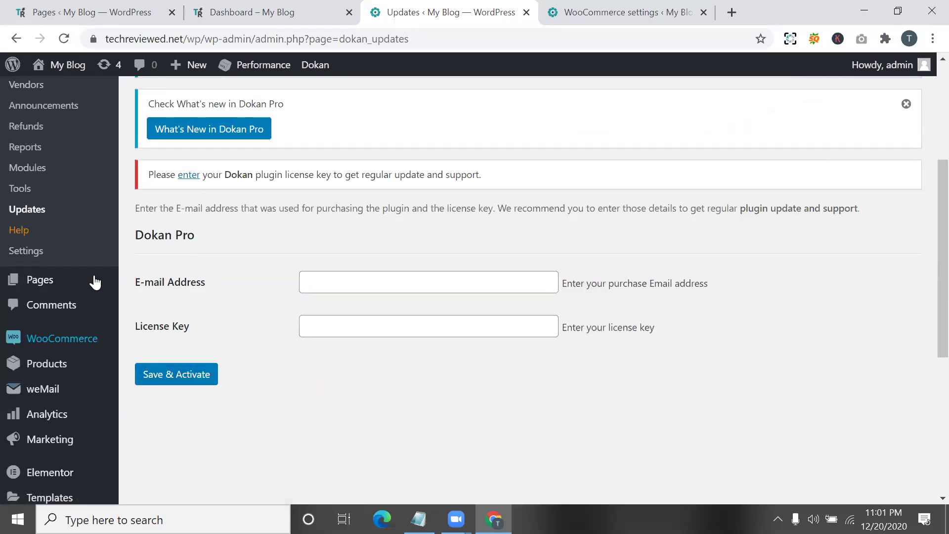
Step: Open Dokan's Modules page and examine the description of the Auction Integration module
click(61, 174)
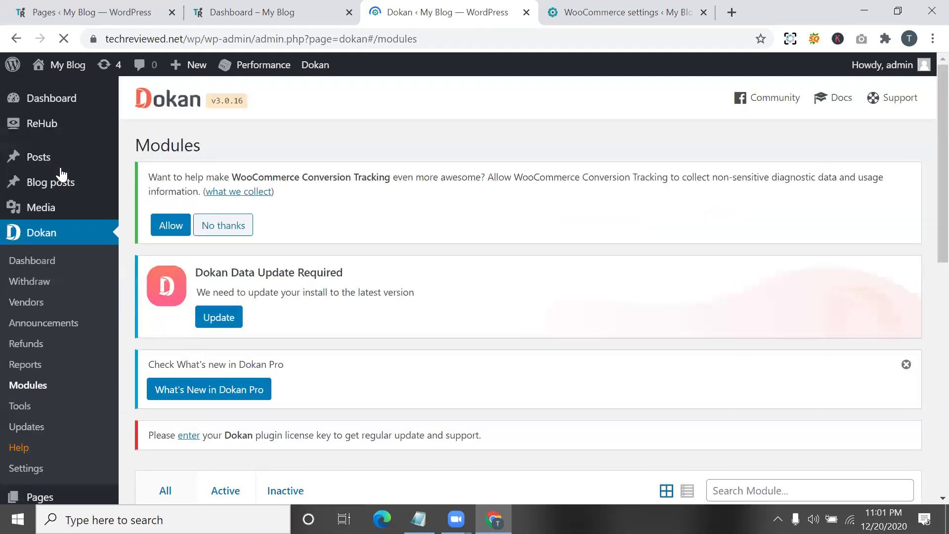
scroll(365, 229, down, 1)
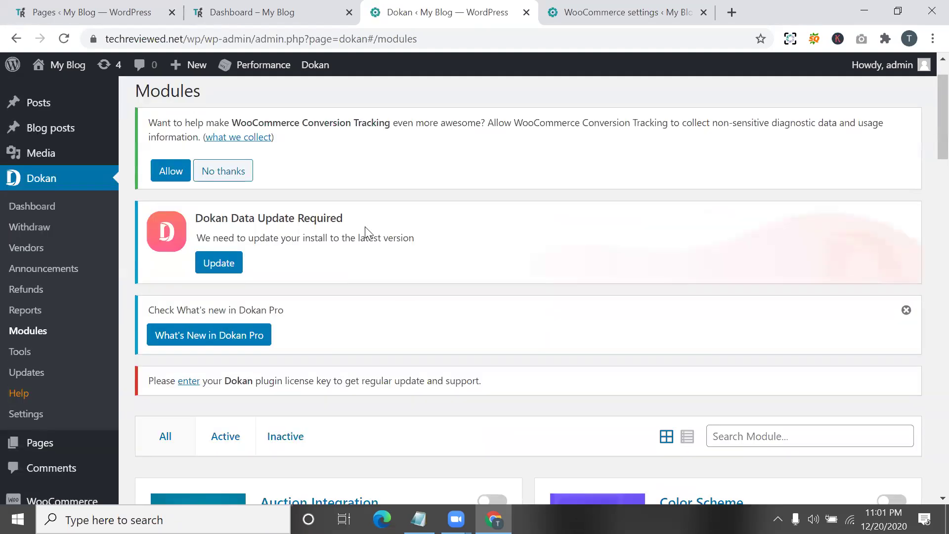
scroll(365, 227, down, 6)
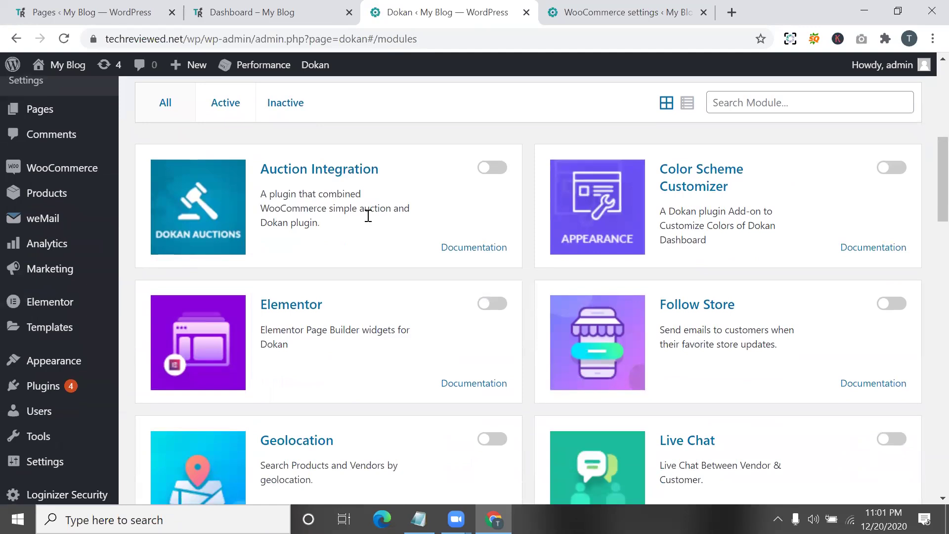
triple_click(375, 209)
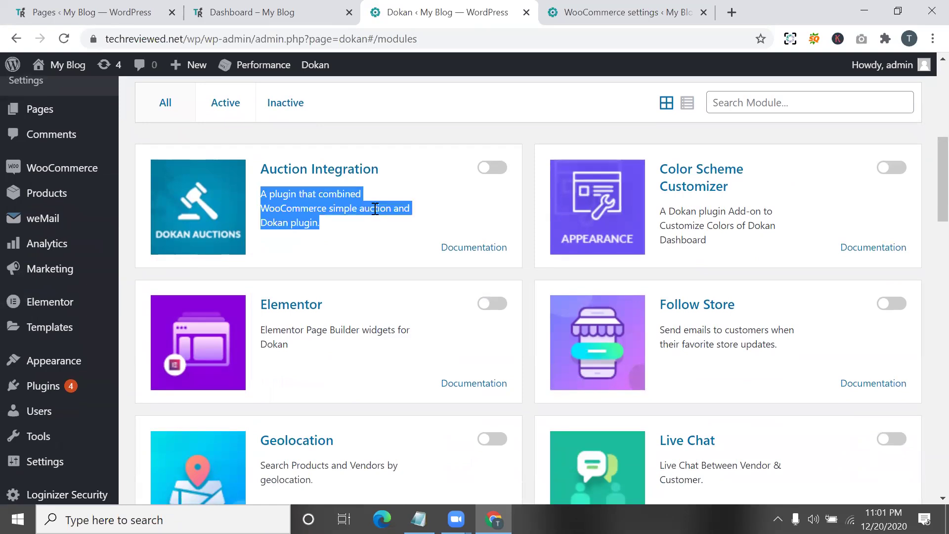
Step: Read the Seller Vacation module's description and switch the module on
scroll(373, 210, down, 8)
scroll(378, 213, down, 6)
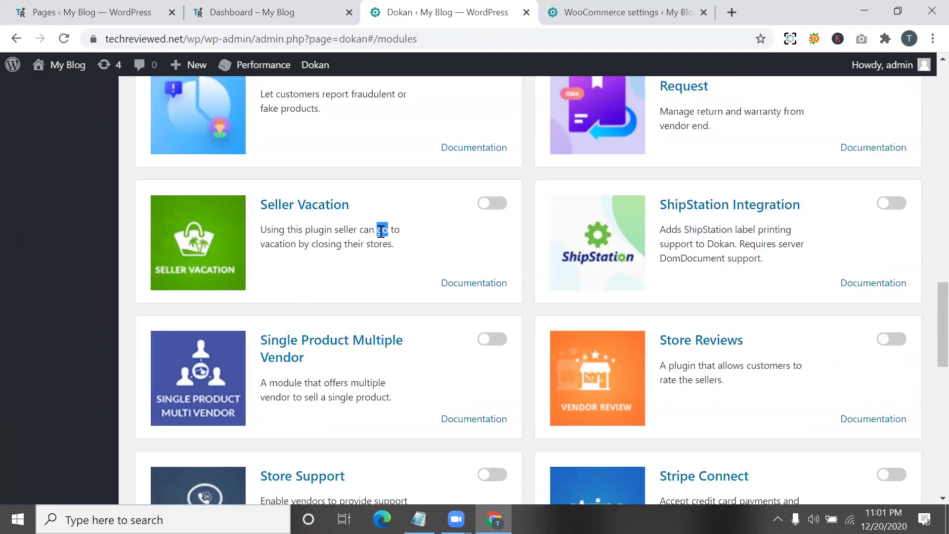
triple_click(381, 231)
click(496, 203)
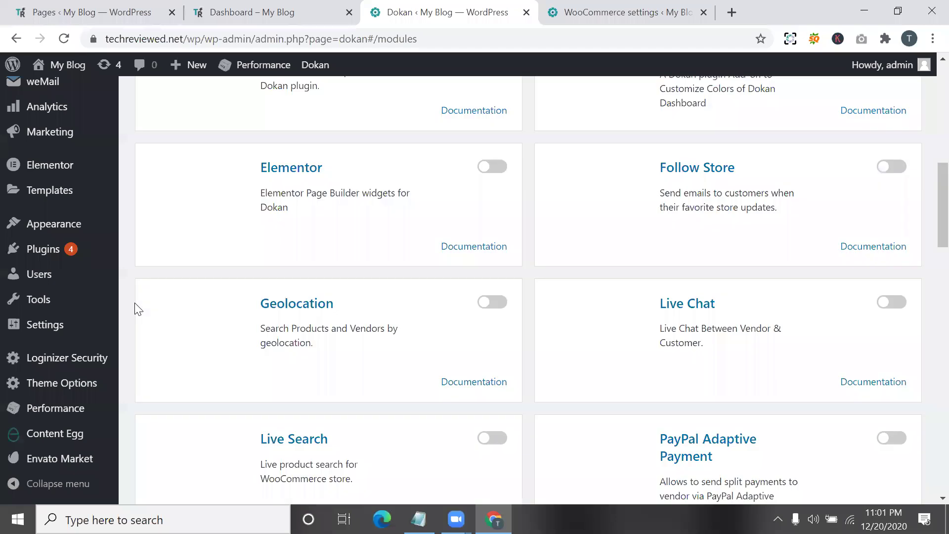
Step: Look through the Dokan module cards from Auction Integration down to Seller Vacation
scroll(134, 303, up, 3)
scroll(135, 302, up, 5)
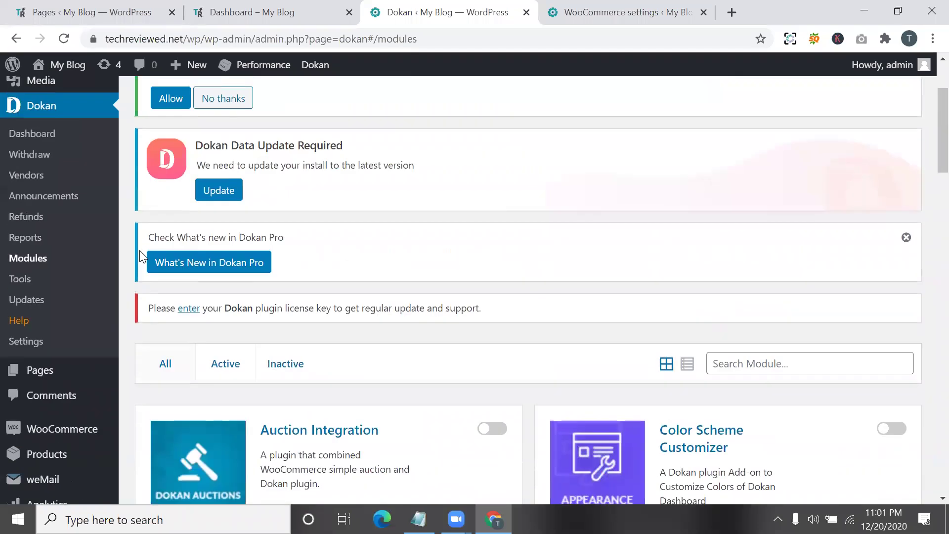
scroll(359, 374, down, 3)
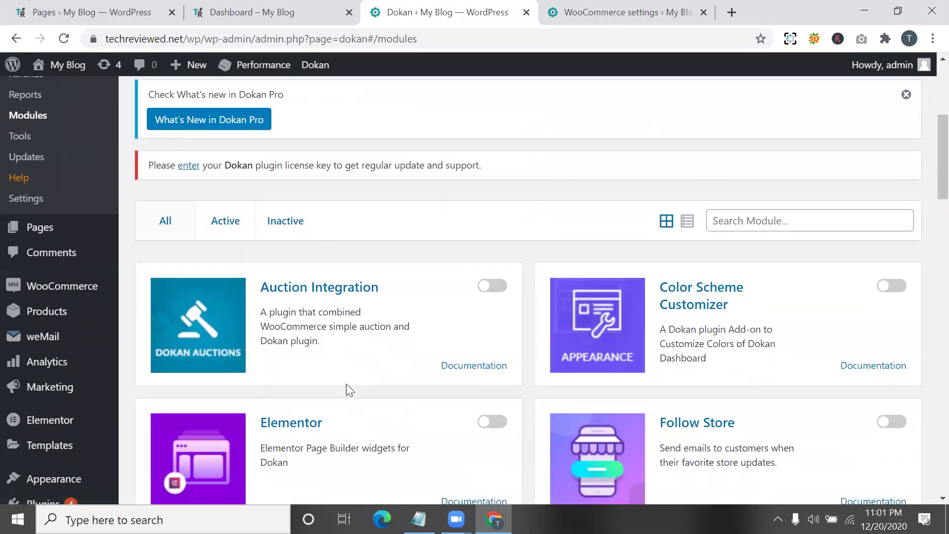
scroll(346, 384, down, 5)
scroll(355, 353, up, 3)
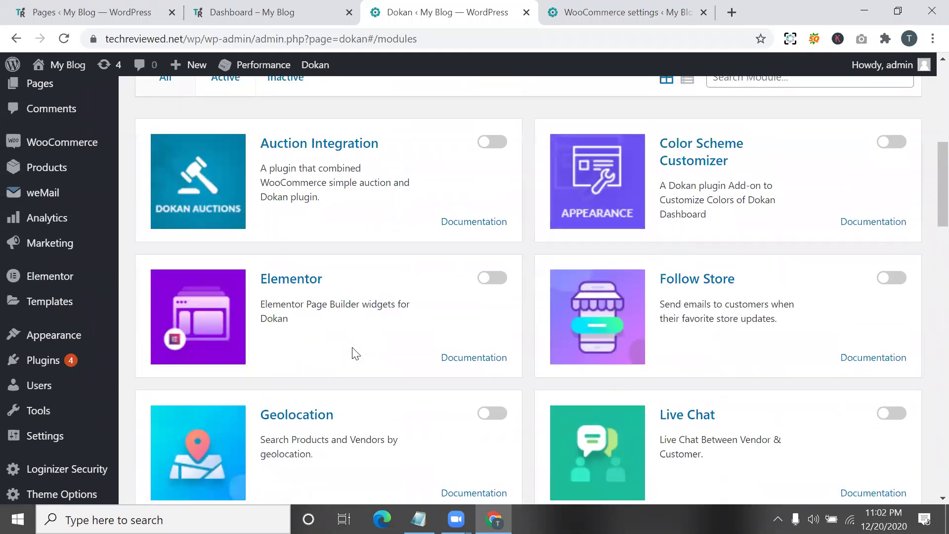
scroll(355, 353, down, 4)
scroll(355, 353, up, 3)
scroll(355, 353, down, 8)
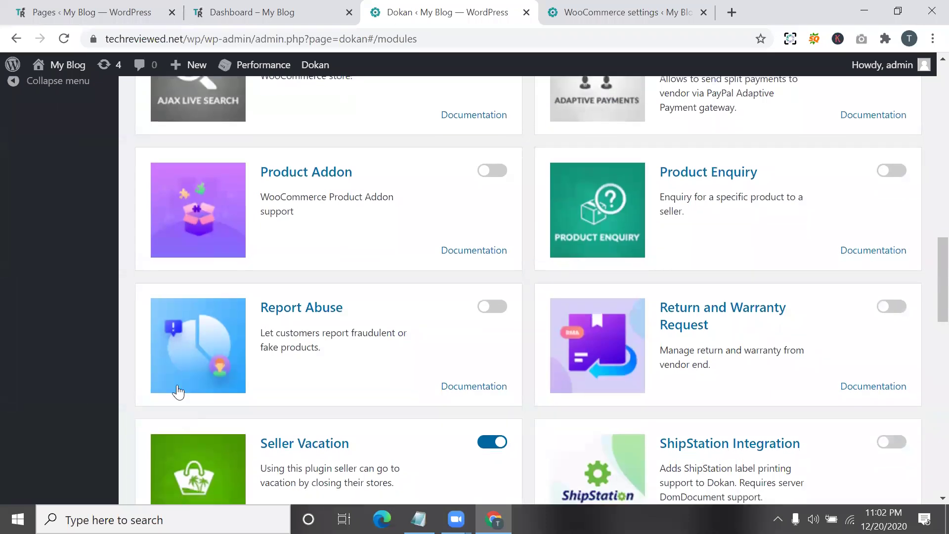
scroll(252, 458, up, 8)
scroll(234, 486, up, 8)
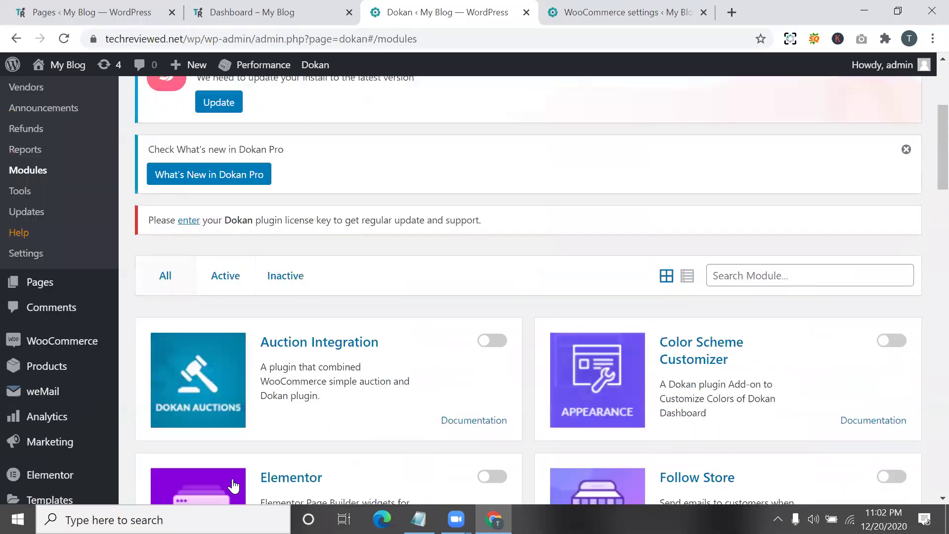
Step: Filter the modules to the active ones and switch on the Store Support module
click(233, 490)
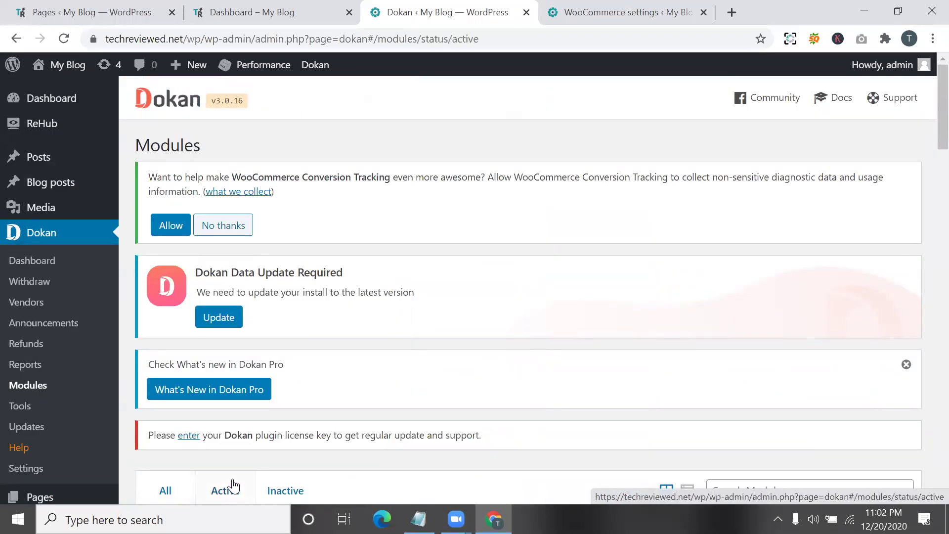
scroll(307, 388, down, 5)
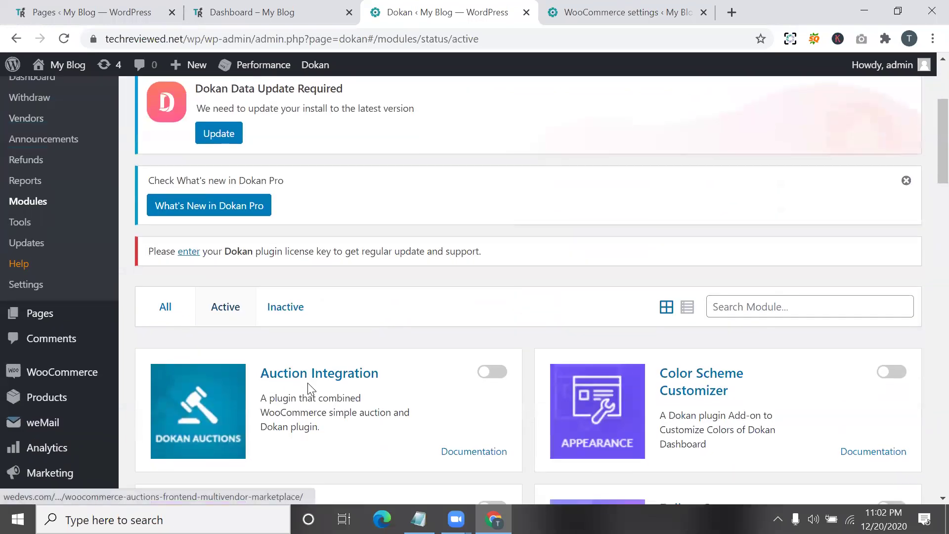
scroll(237, 233, down, 10)
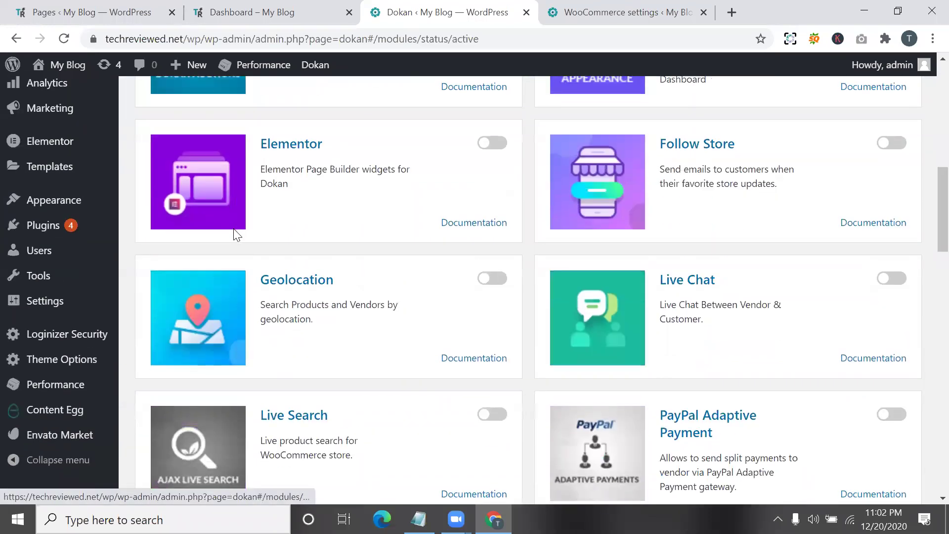
scroll(236, 231, down, 10)
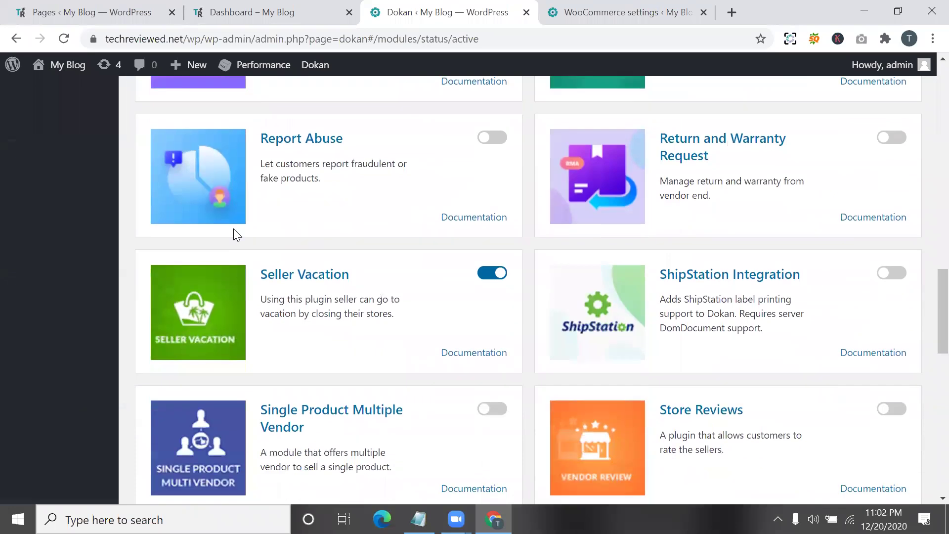
scroll(417, 206, down, 5)
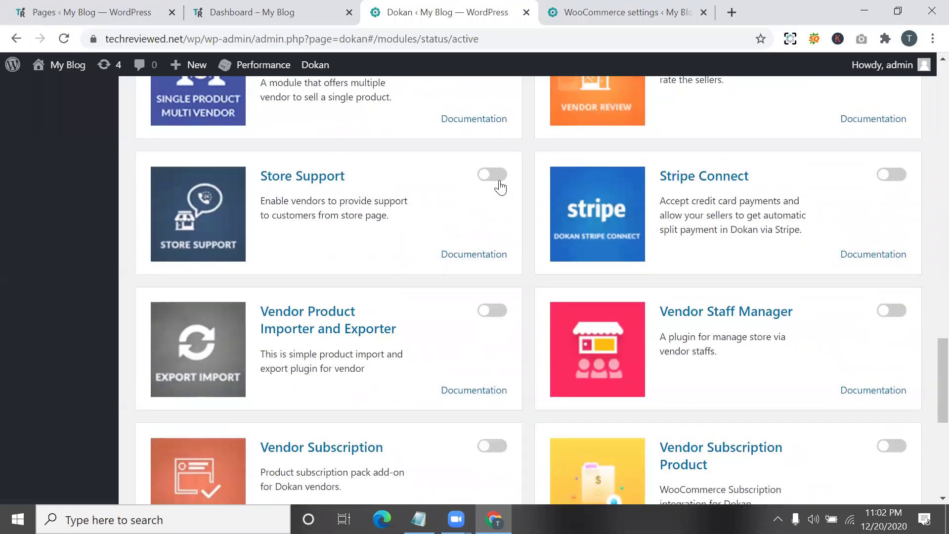
click(500, 187)
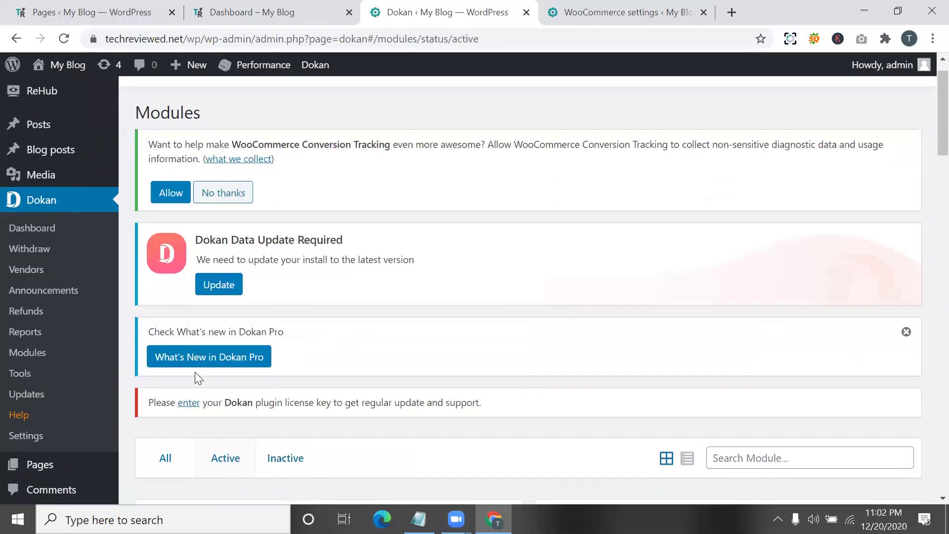
Step: Switch on the Product Addon module for WooCommerce product add-on support
scroll(148, 366, down, 5)
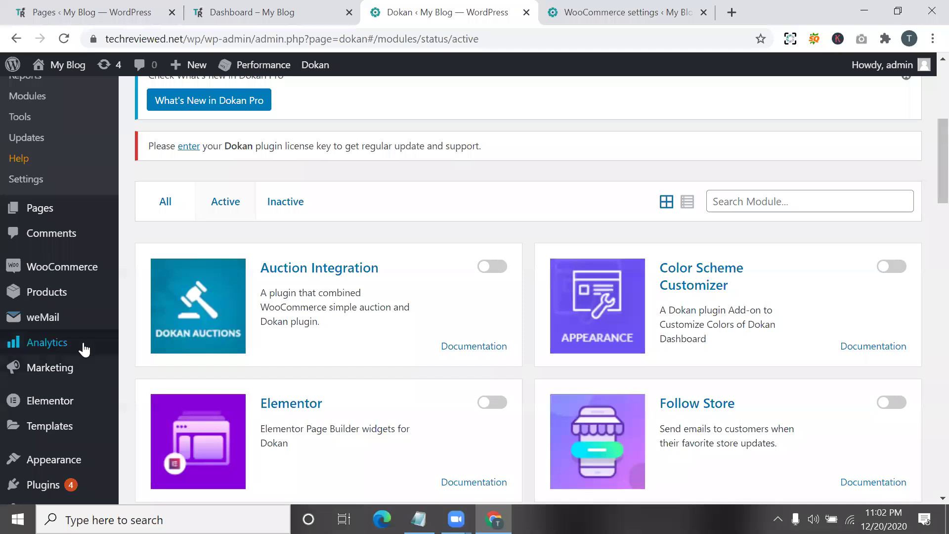
scroll(82, 346, down, 4)
scroll(75, 346, down, 3)
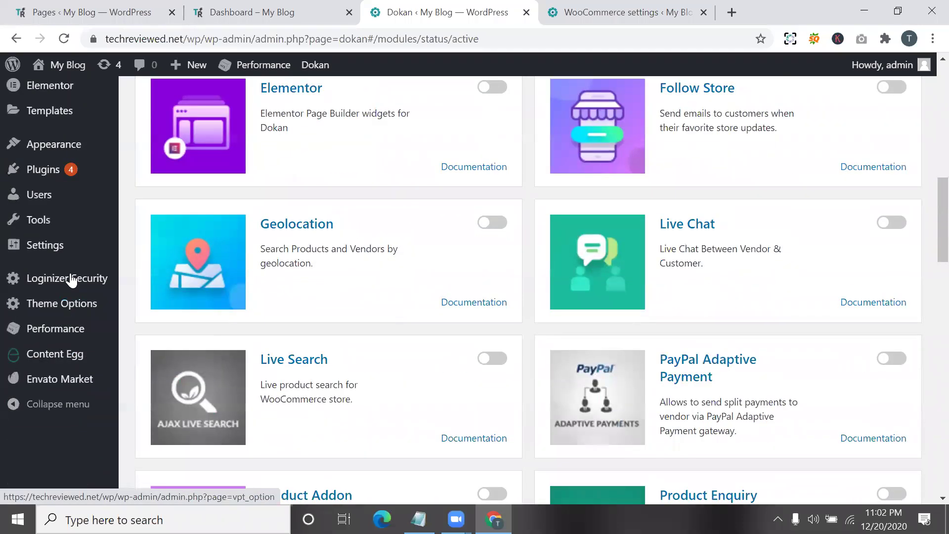
mouse_move(73, 209)
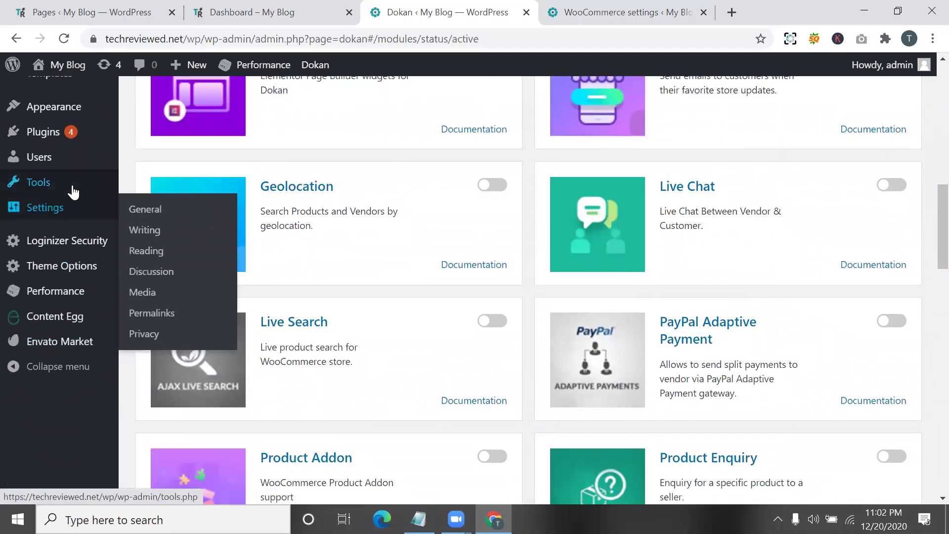
scroll(505, 327, down, 1)
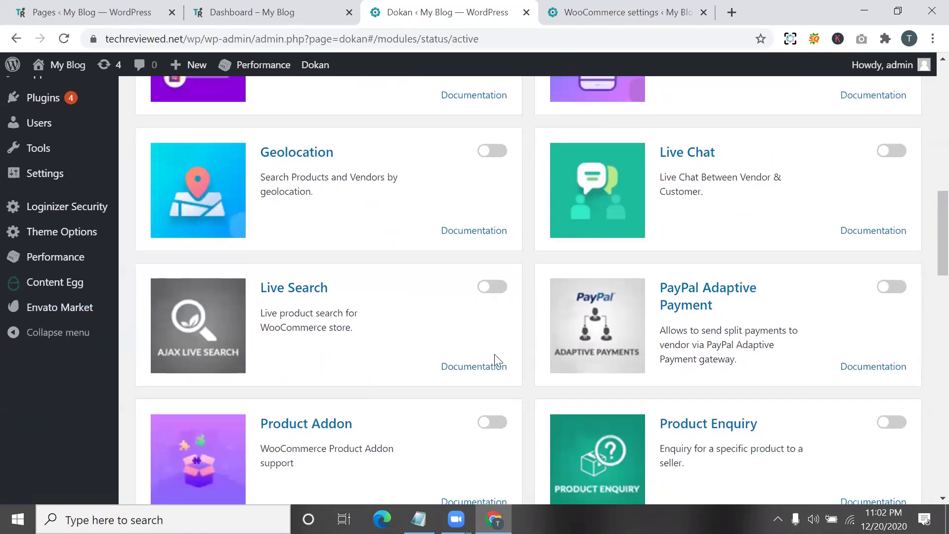
click(490, 424)
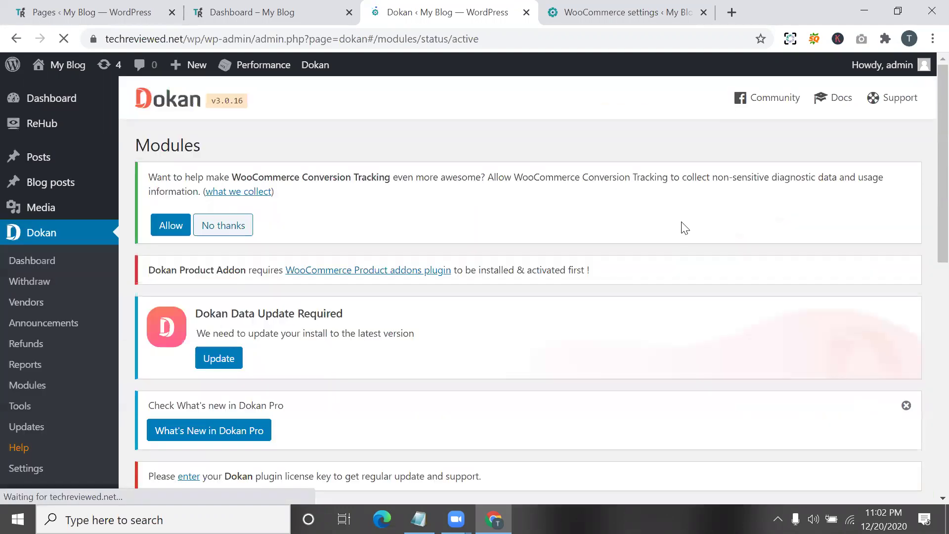
Step: Read the notices above the module list about the Dokan license key and WooCommerce Conversion Tracking
scroll(441, 269, up, 7)
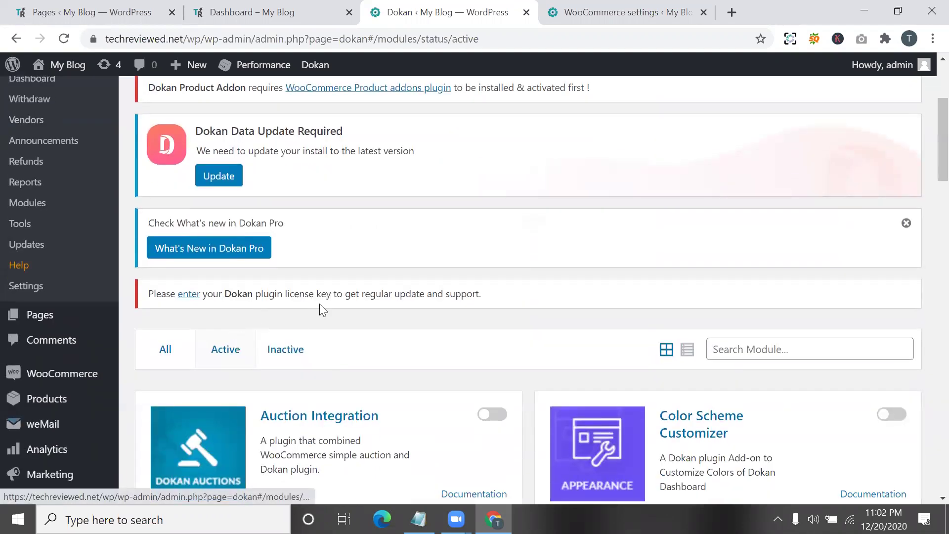
scroll(319, 303, up, 1)
triple_click(341, 318)
scroll(261, 283, up, 3)
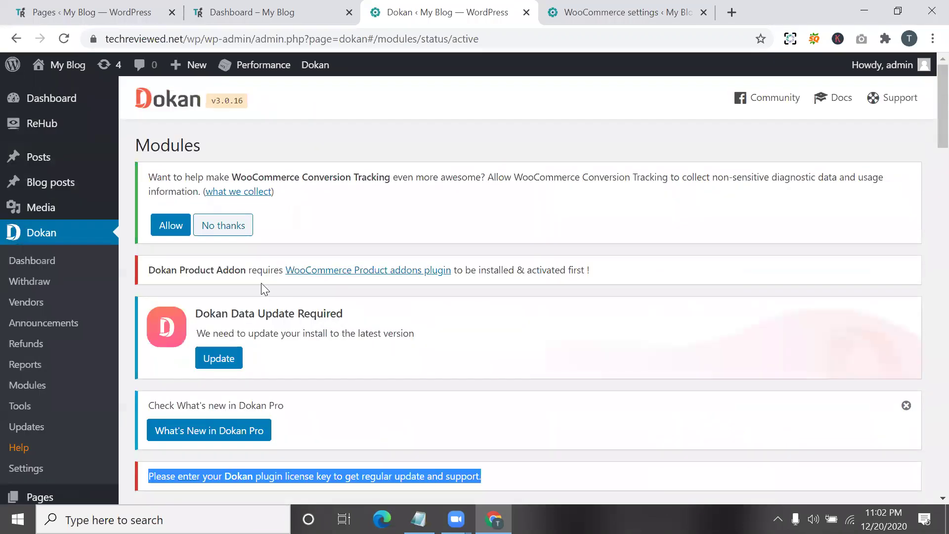
triple_click(352, 183)
scroll(359, 433, down, 1)
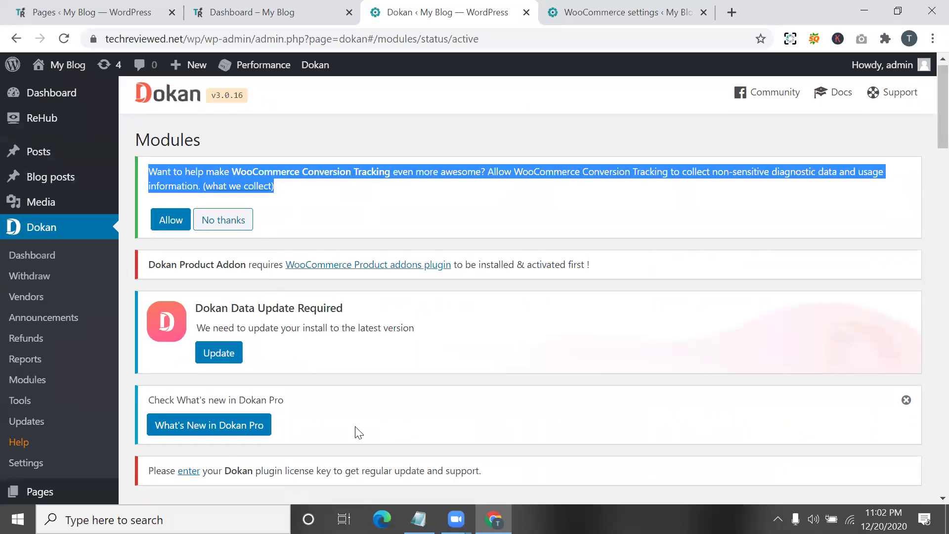
Step: Switch on the Follow Store module and read the Live Chat module's description
scroll(359, 432, down, 8)
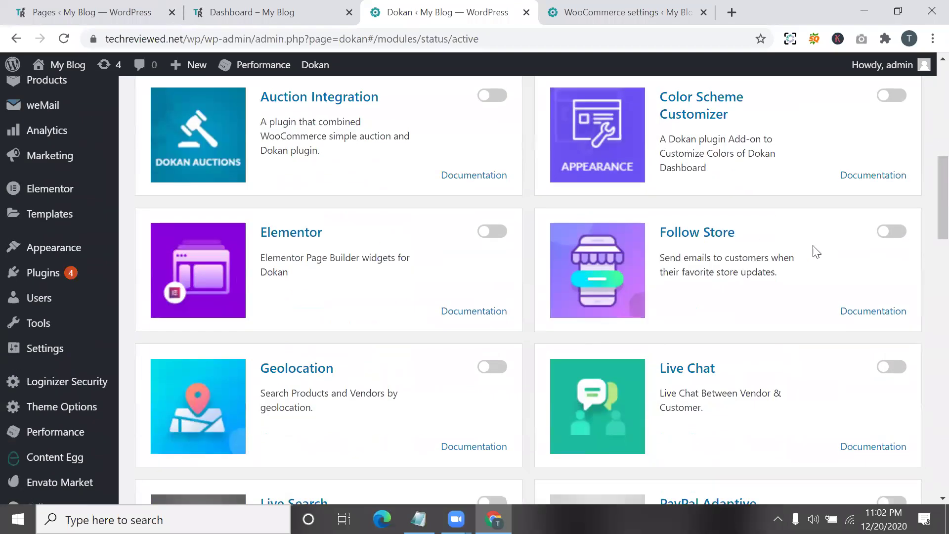
click(893, 232)
scroll(716, 285, down, 2)
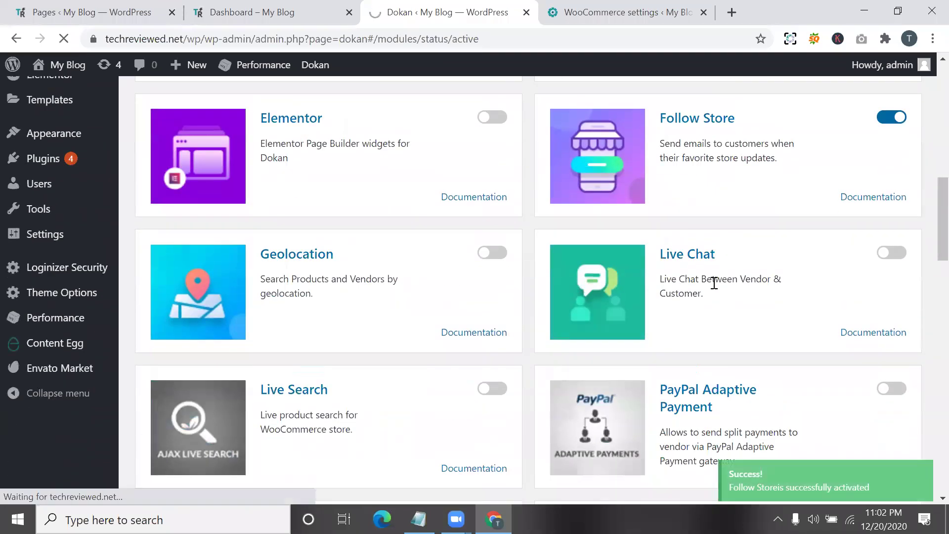
triple_click(715, 282)
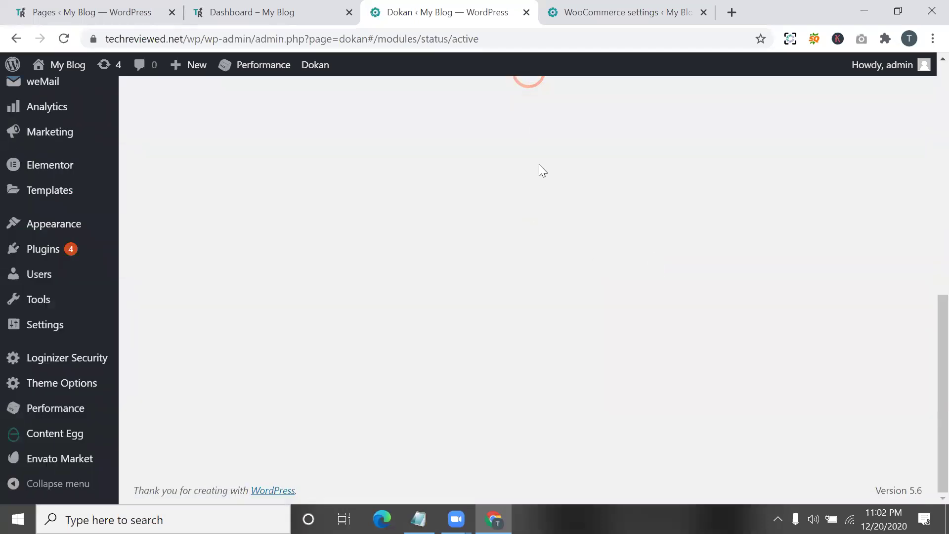
scroll(515, 293, down, 2)
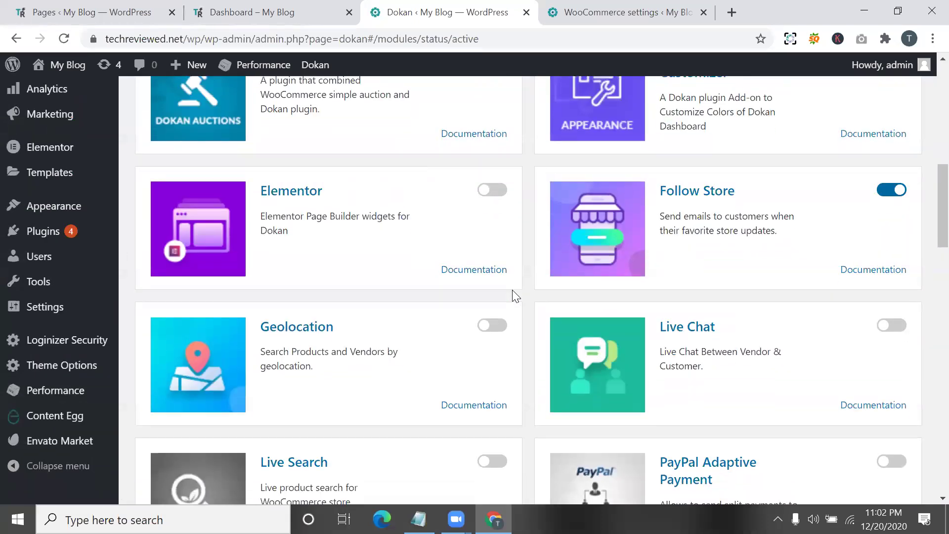
Step: Switch on the Elementor module that adds page builder widgets for Dokan
scroll(514, 296, down, 2)
scroll(500, 288, up, 1)
scroll(498, 290, up, 4)
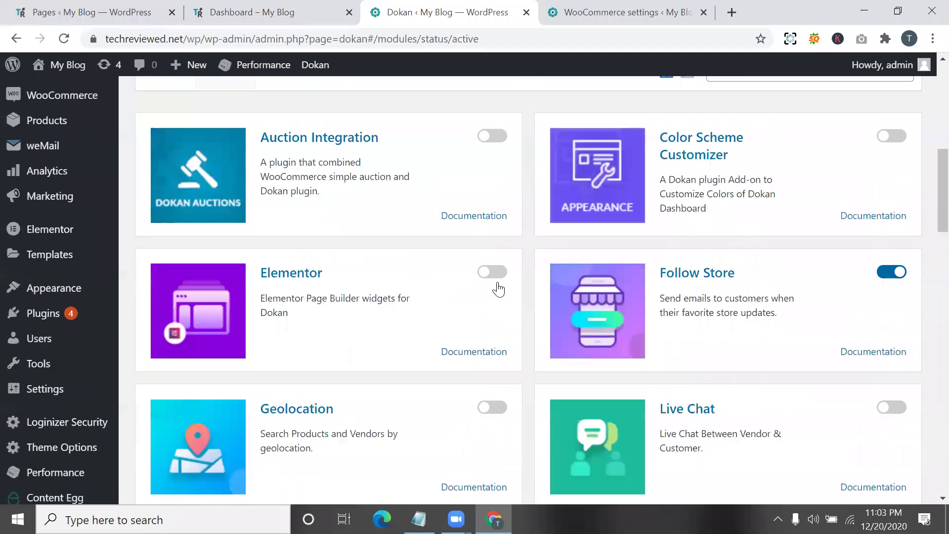
click(497, 286)
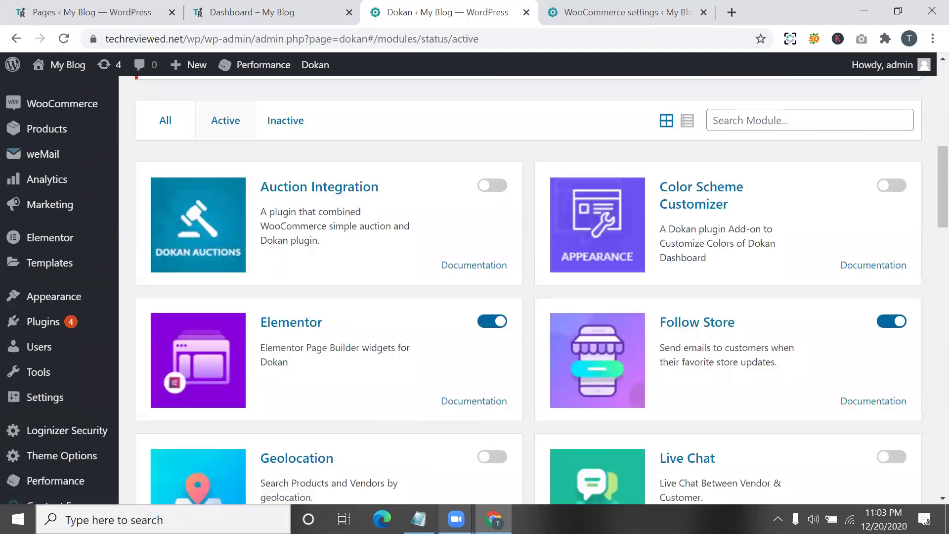
click(909, 39)
click(782, 298)
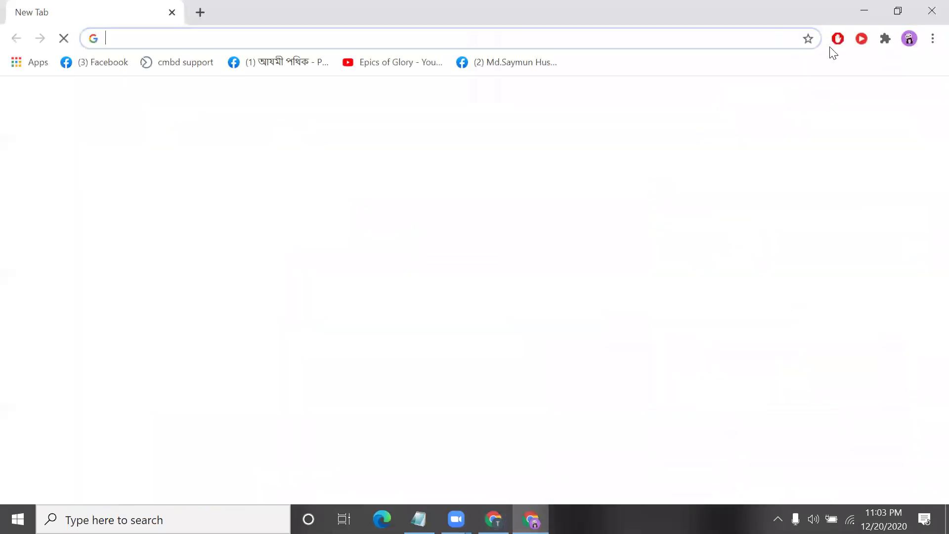
click(926, 5)
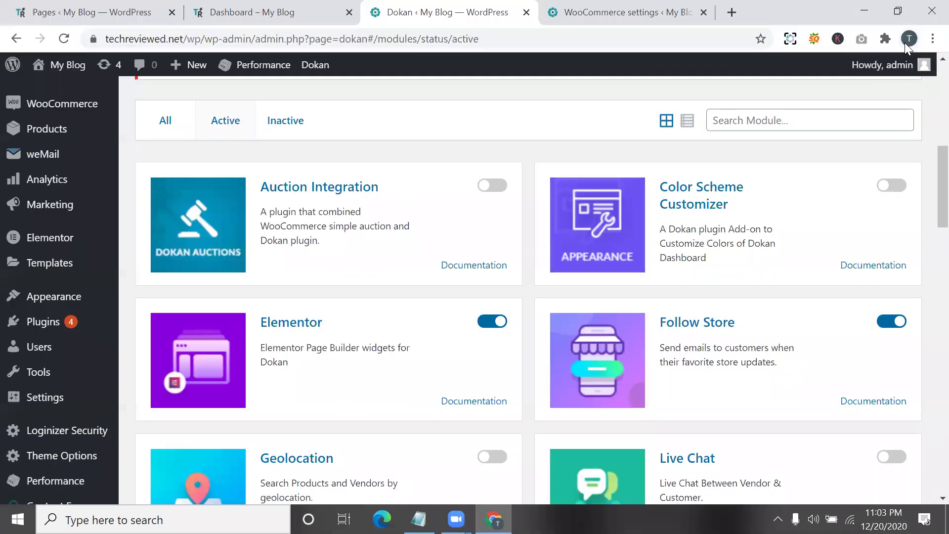
Step: Switch to the personal Chrome profile, reload the vendor's Social Profile page, go back to the vendor dashboard and return to the admin window
click(909, 39)
scroll(780, 449, down, 5)
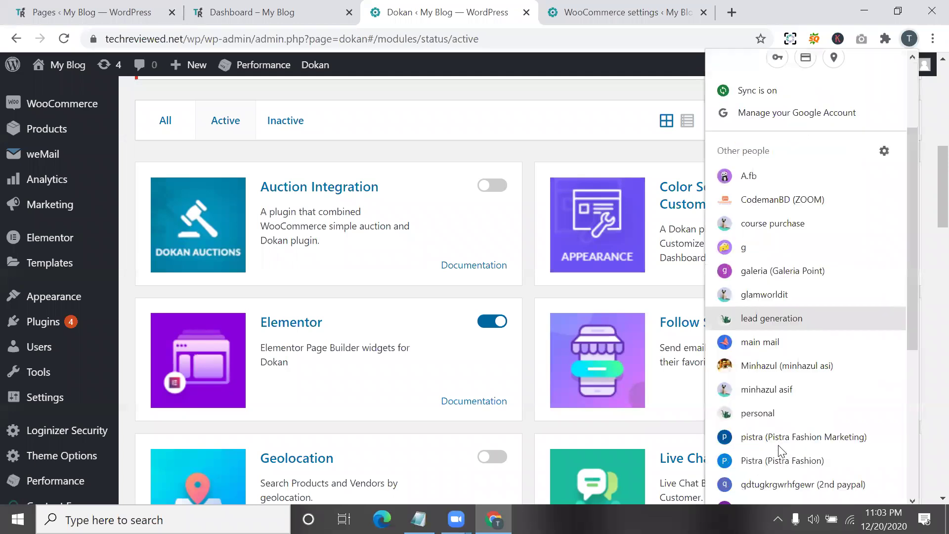
click(781, 411)
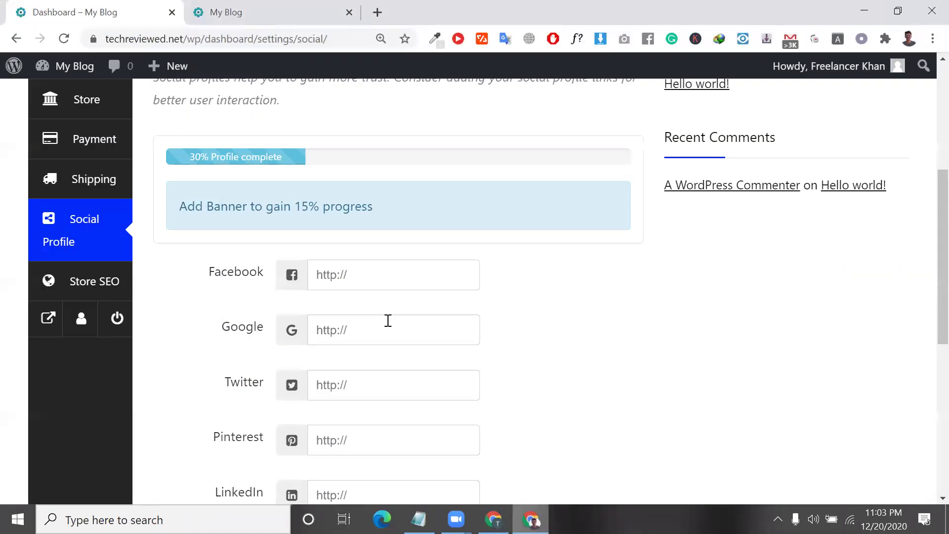
click(64, 38)
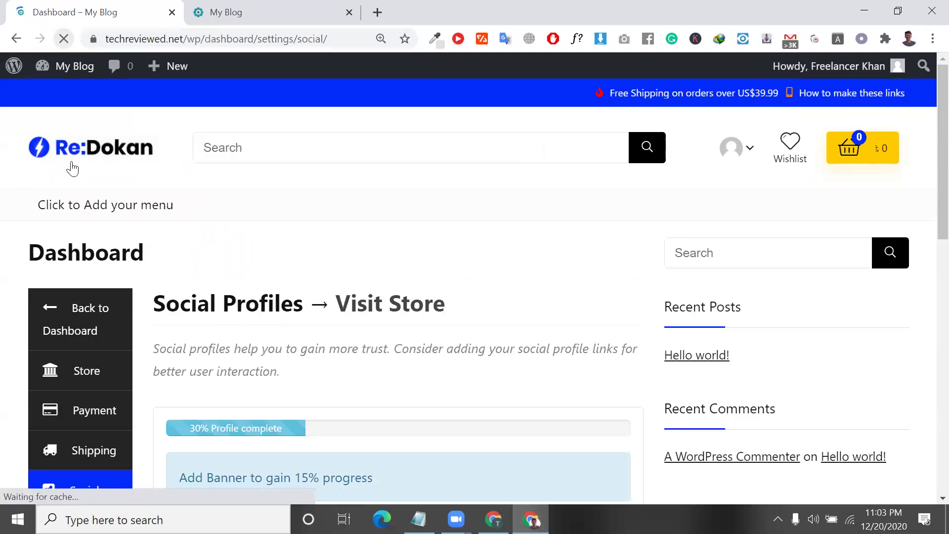
click(83, 324)
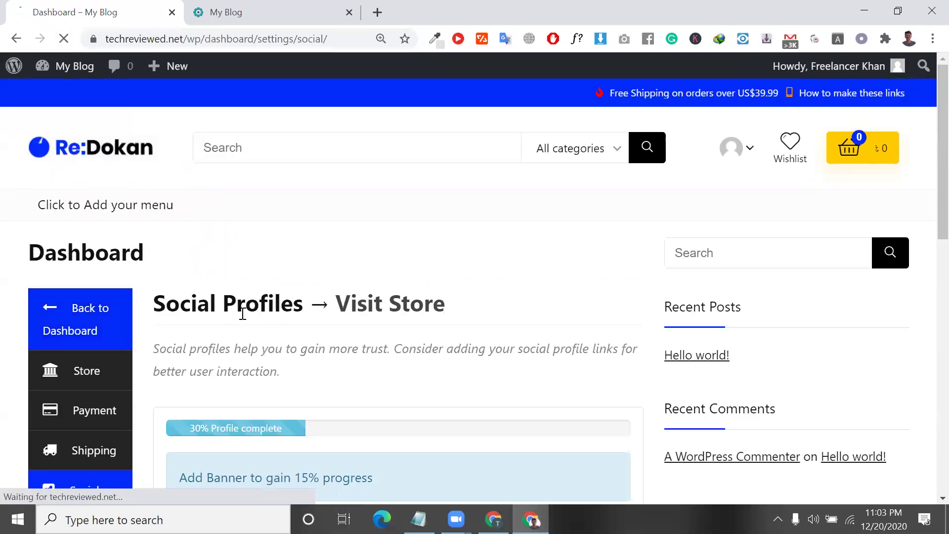
click(879, 7)
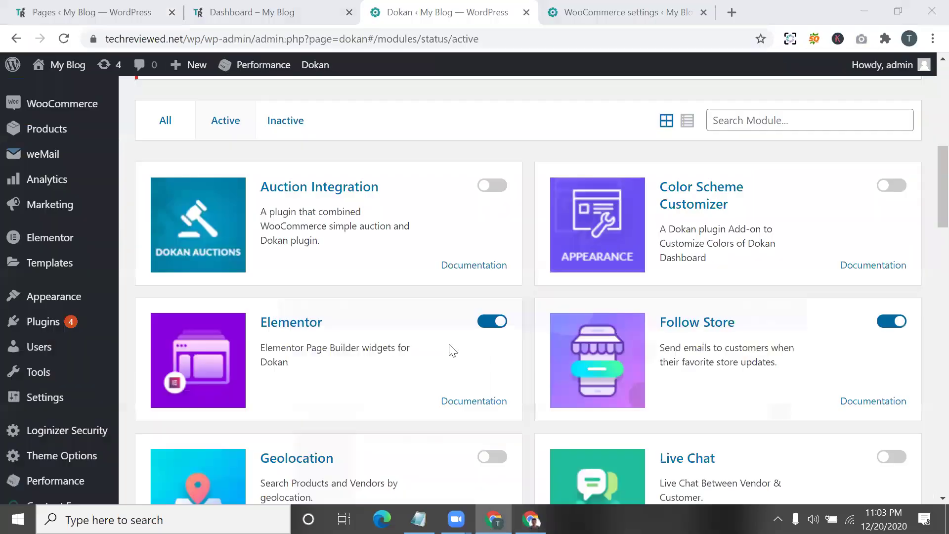
Step: Read the Elementor module's description and open Dokan's Settings page
triple_click(377, 349)
scroll(377, 354, down, 5)
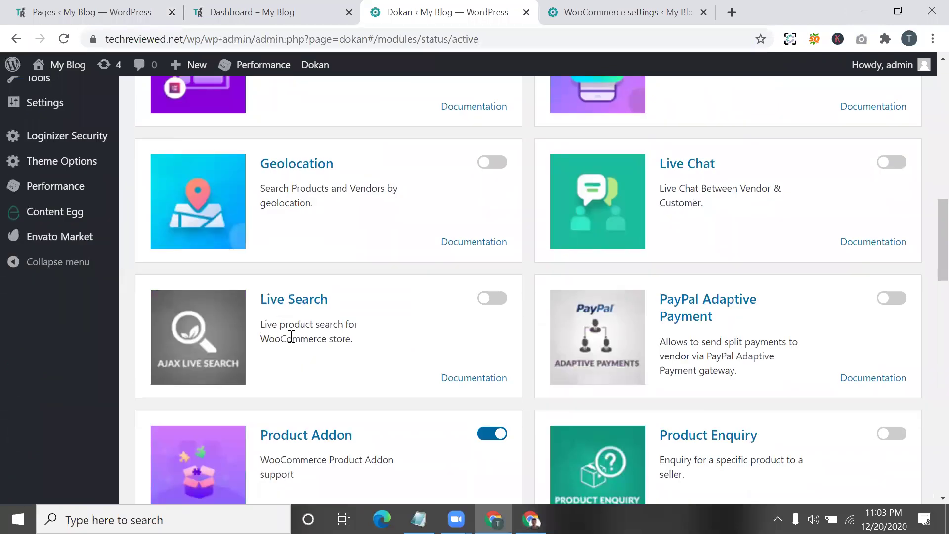
scroll(291, 335, up, 10)
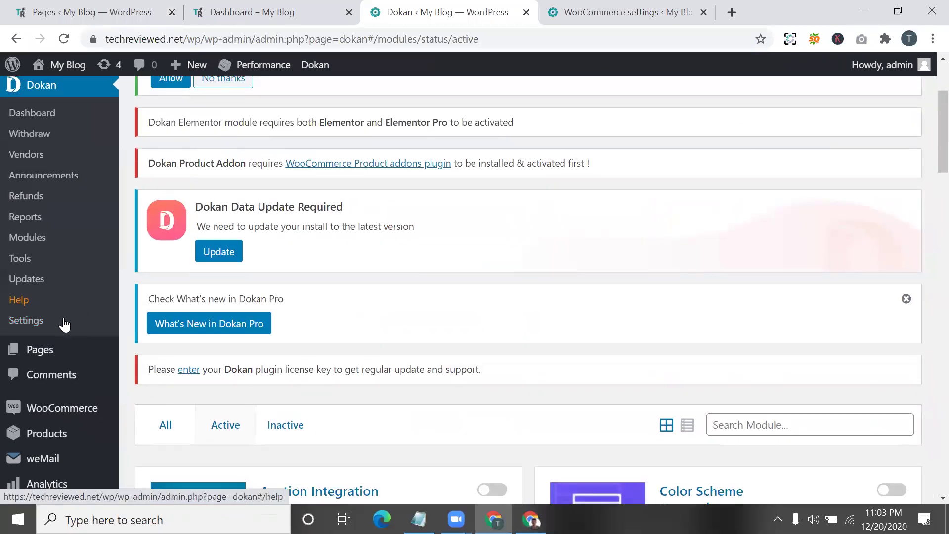
click(33, 327)
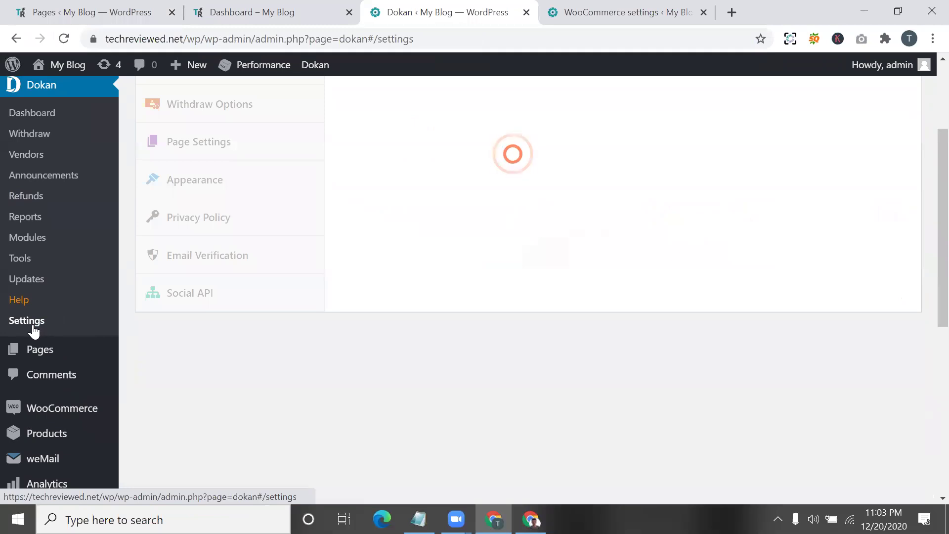
Step: Review Dokan's General settings, covering the Site Options and Vendor Store Options
scroll(359, 356, down, 1)
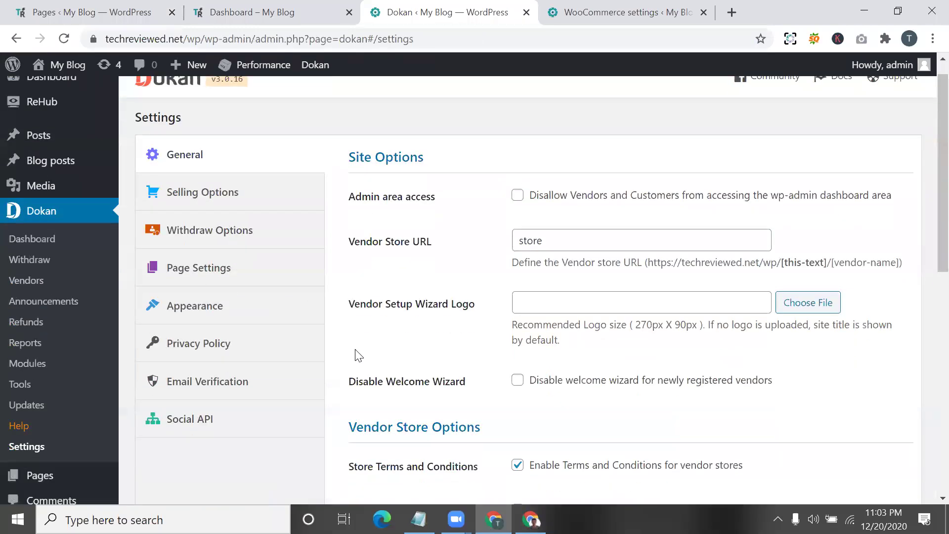
scroll(307, 382, down, 2)
scroll(303, 368, down, 6)
scroll(303, 368, up, 3)
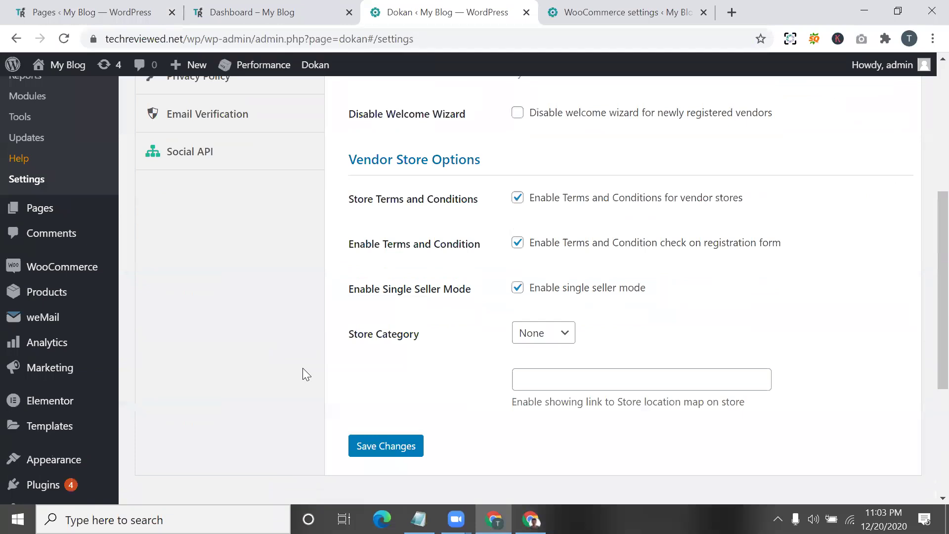
scroll(302, 368, up, 4)
Step: Look through Dokan's Social API, Email Verification, Privacy Policy, Appearance and Page Settings sections
click(244, 346)
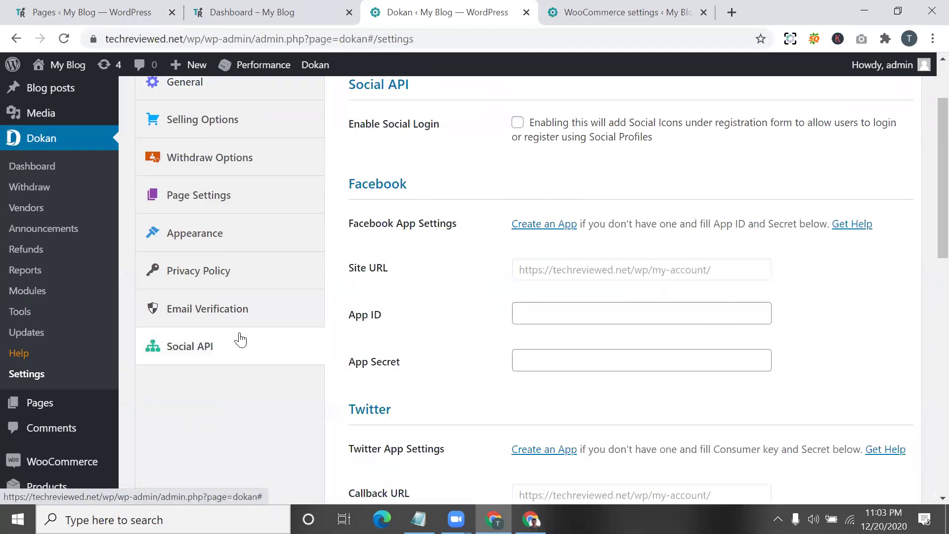
click(224, 320)
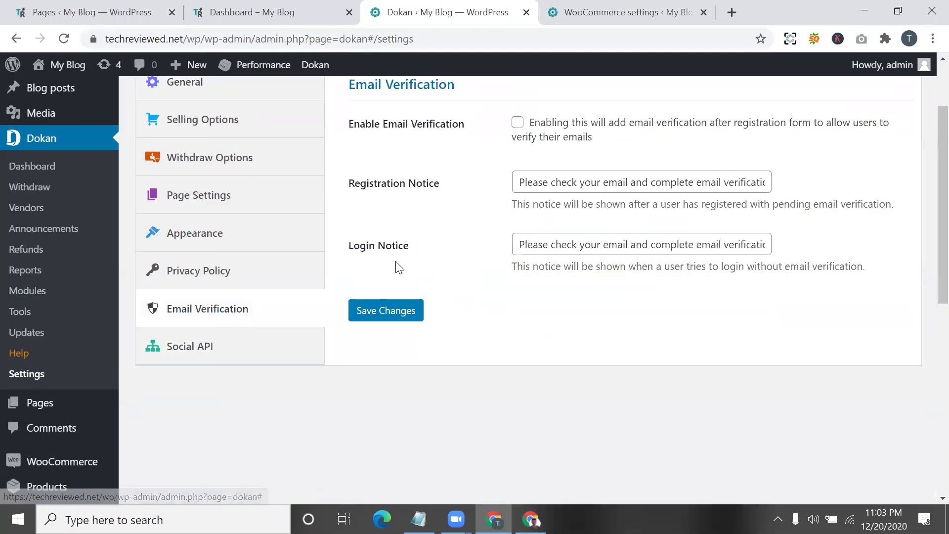
scroll(395, 265, up, 1)
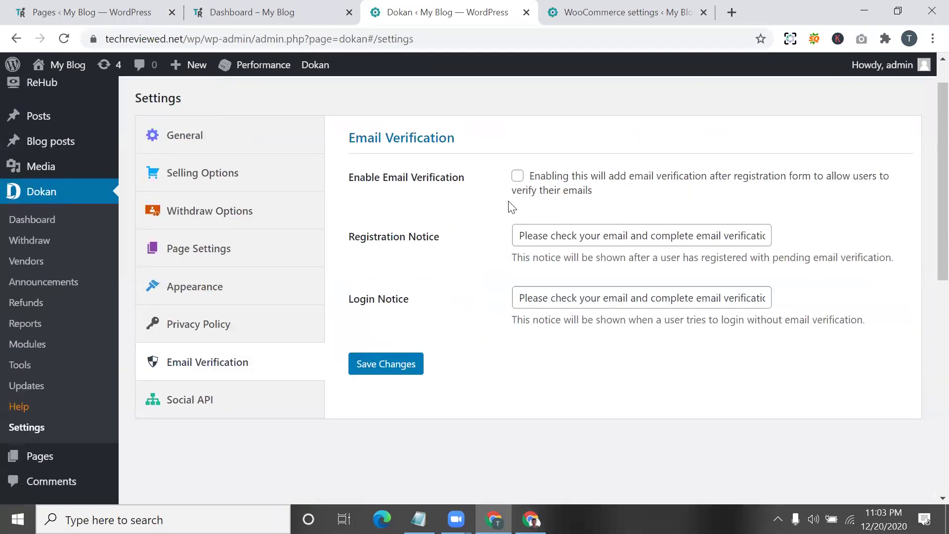
click(233, 317)
click(235, 299)
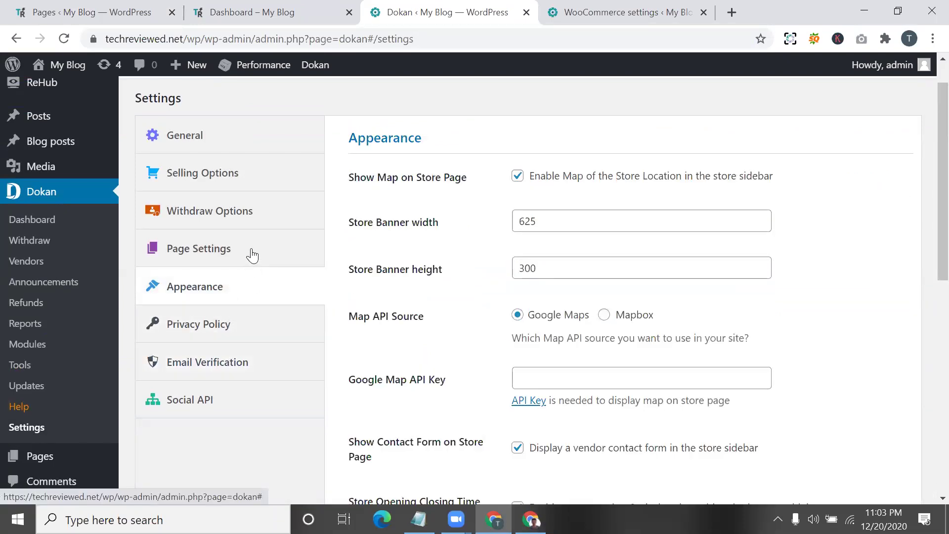
click(250, 254)
Step: In Withdraw Options, select PayPal and Bank Transfer as withdraw methods, save the settings, and select PayPal again
click(253, 229)
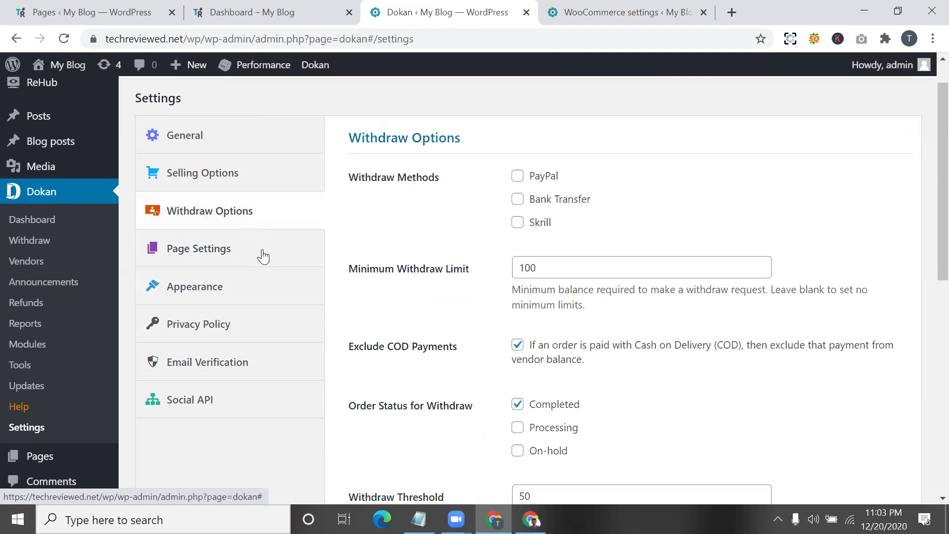
scroll(262, 254, up, 1)
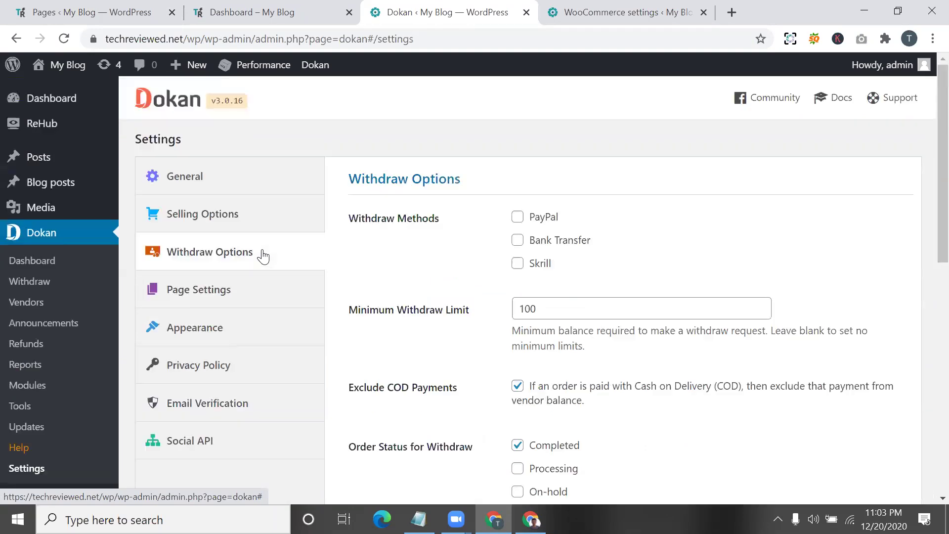
click(517, 216)
click(517, 240)
scroll(515, 243, down, 4)
scroll(418, 354, down, 3)
click(404, 337)
click(513, 361)
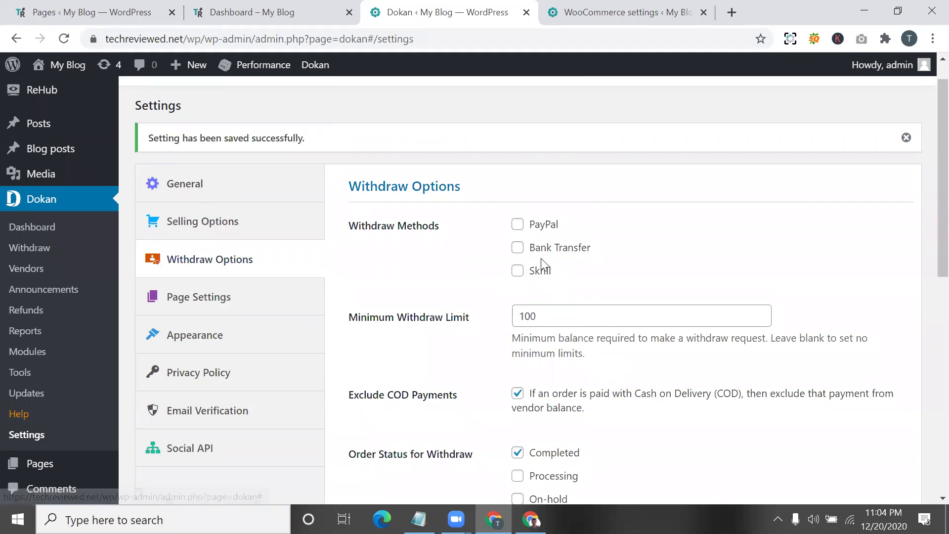
click(518, 225)
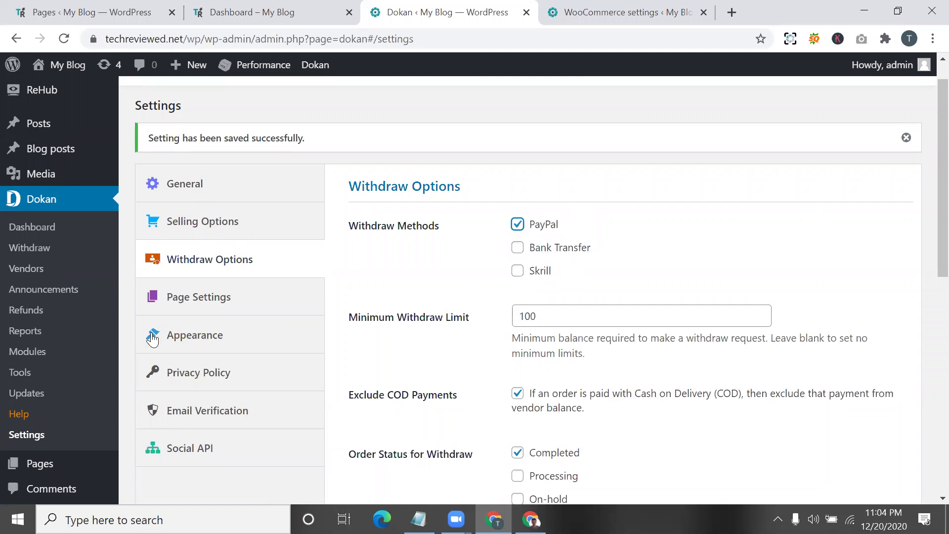
scroll(151, 336, up, 1)
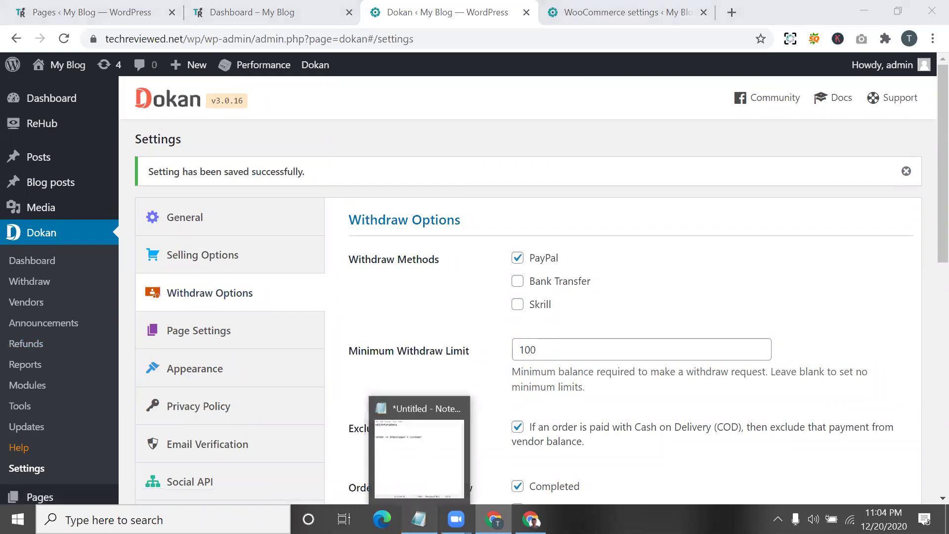
Step: Switch to Notepad and add the word "Tuesday" a few lines below the vendor and dropshipper note
click(418, 519)
click(804, 179)
click(778, 194)
key(Return)
key(Return)
key(Return)
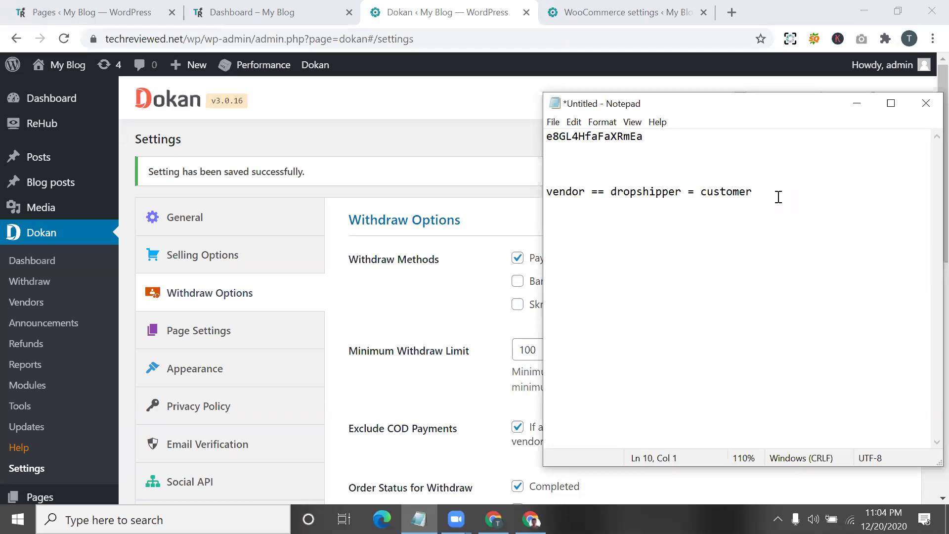
text(Tuesday)
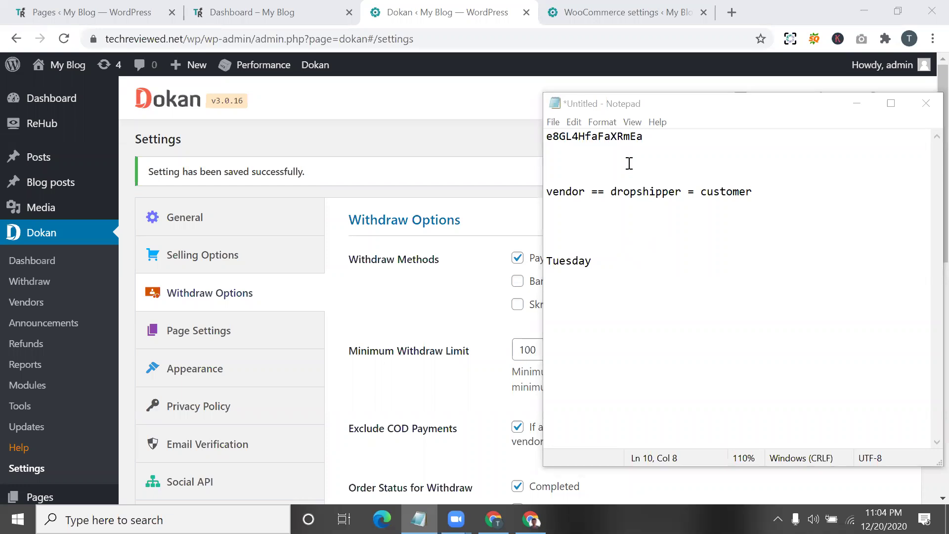
Step: Extend the last note line to read "Tuesday & thursday" and highlight the whole line
double_click(594, 262)
click(559, 256)
double_click(559, 255)
click(559, 255)
double_click(559, 256)
click(559, 255)
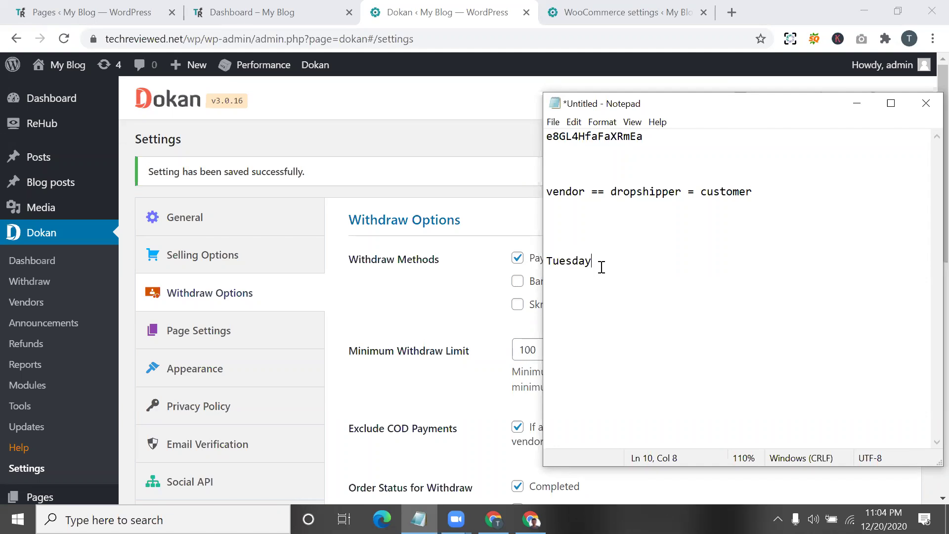
text(& thursday)
drag(666, 261, 544, 262)
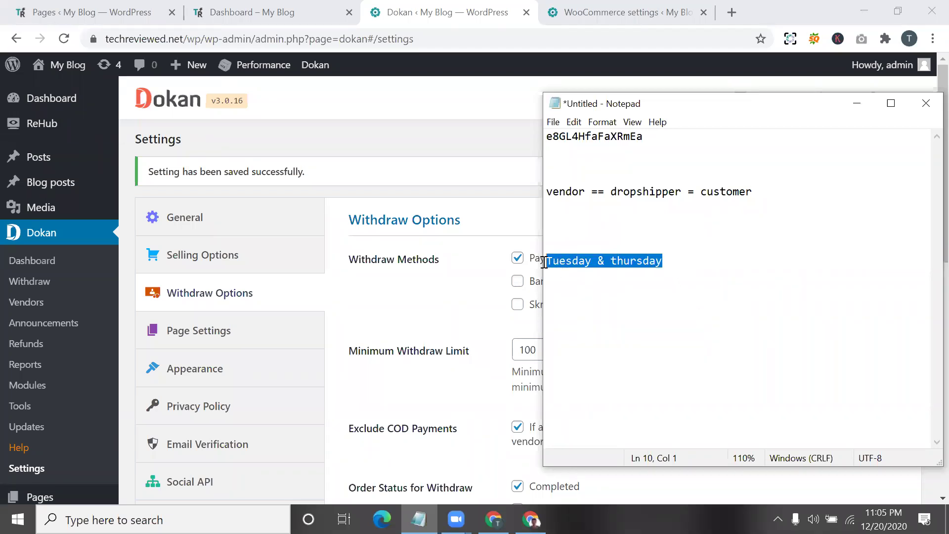
click(544, 262)
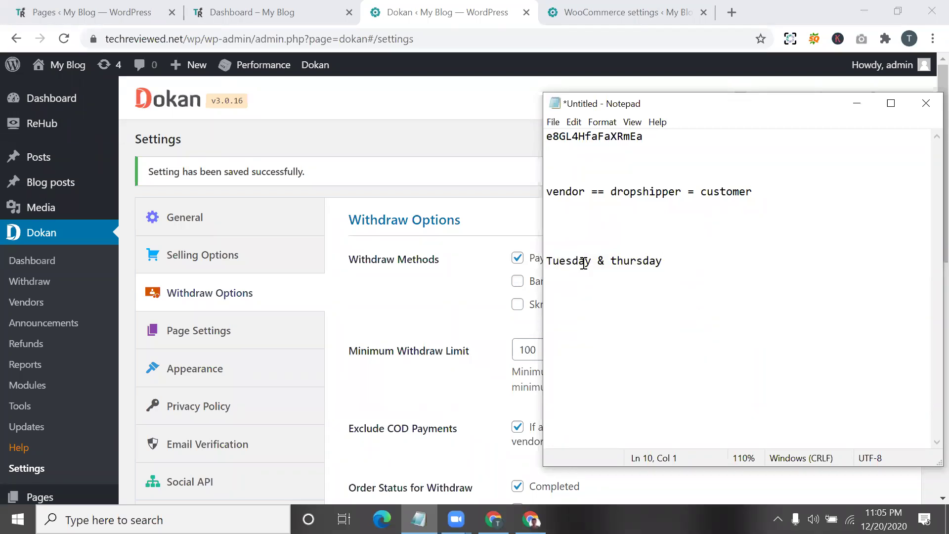
shift+click(743, 264)
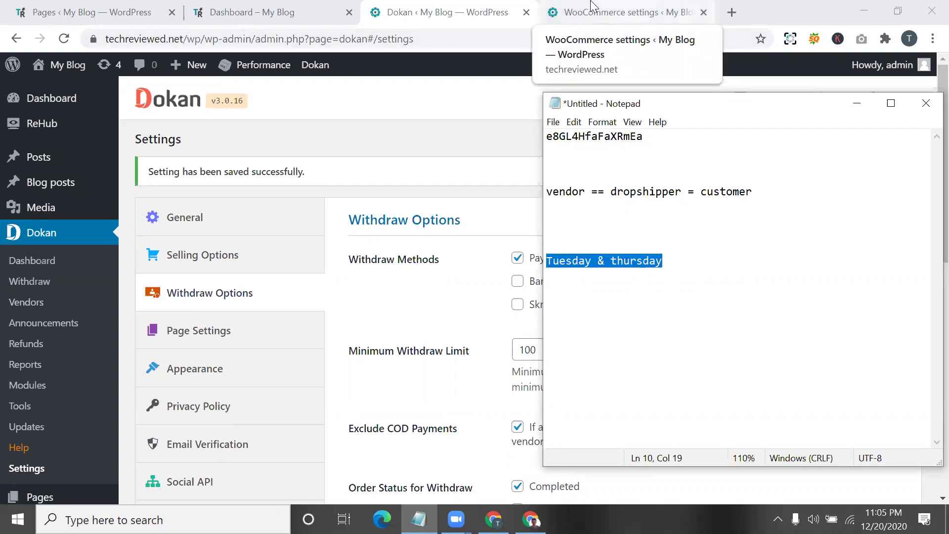
Step: Switch back to Chrome and close the store Dashboard and WordPress Pages browser tabs
click(348, 12)
click(180, 19)
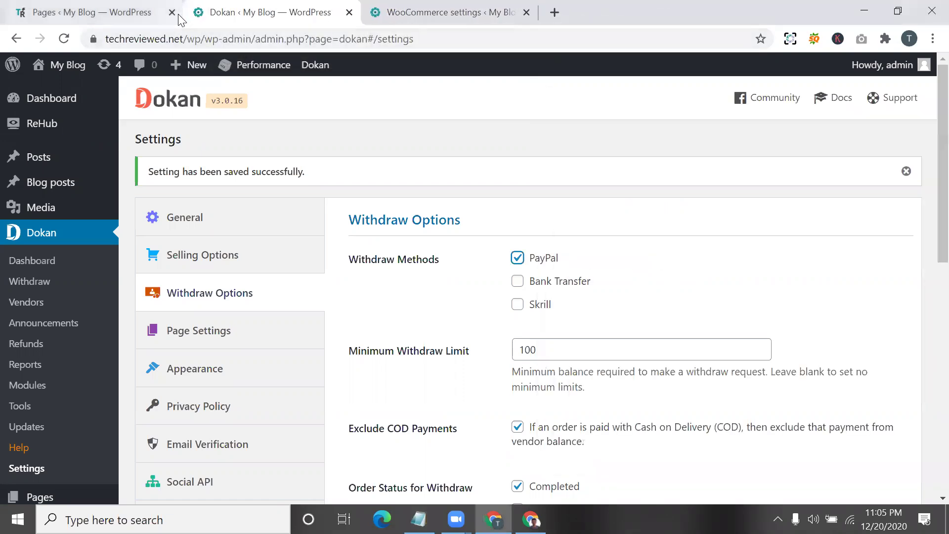
click(171, 12)
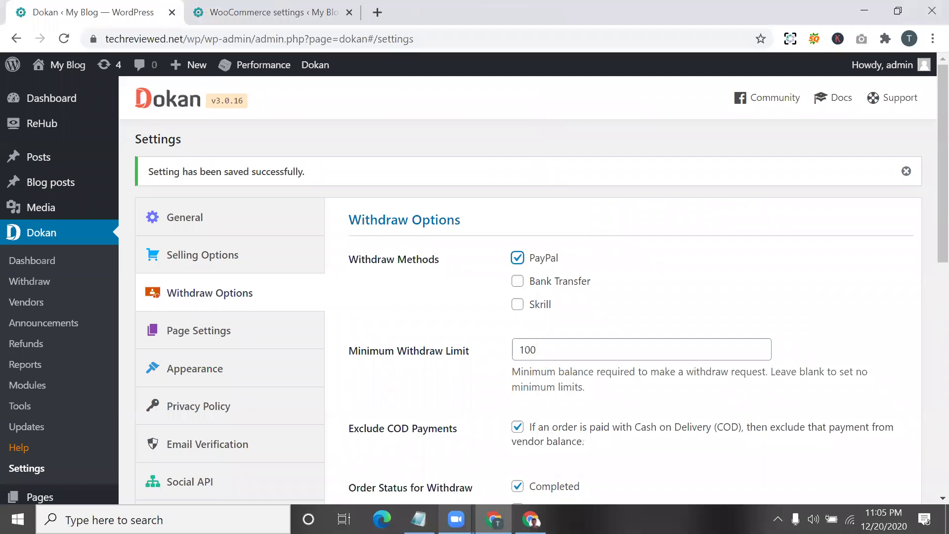
Step: Switch to Notepad and highlight the word "thursday" in the last line of the notes
key(alt+Tab)
click(587, 265)
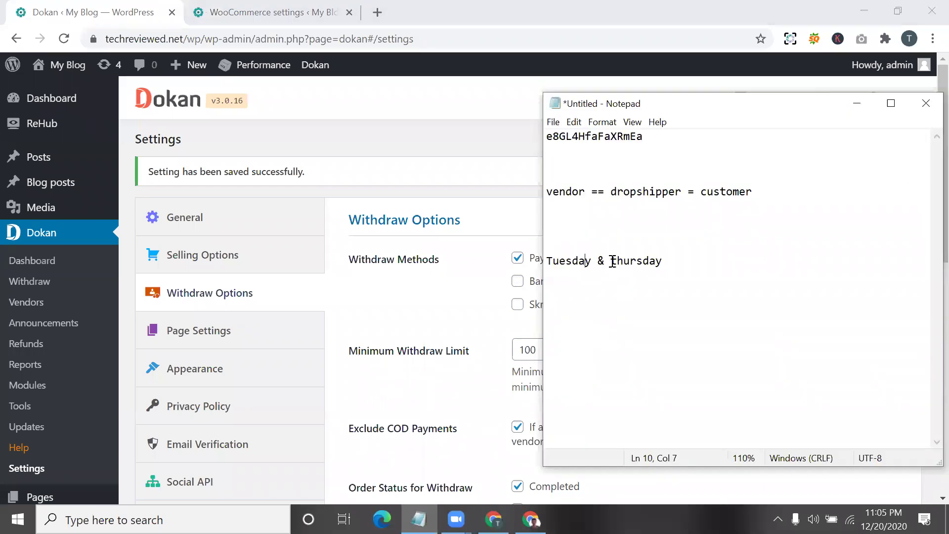
mouse_move(614, 261)
mouse_down()
mouse_move(674, 260)
mouse_move(611, 265)
mouse_up()
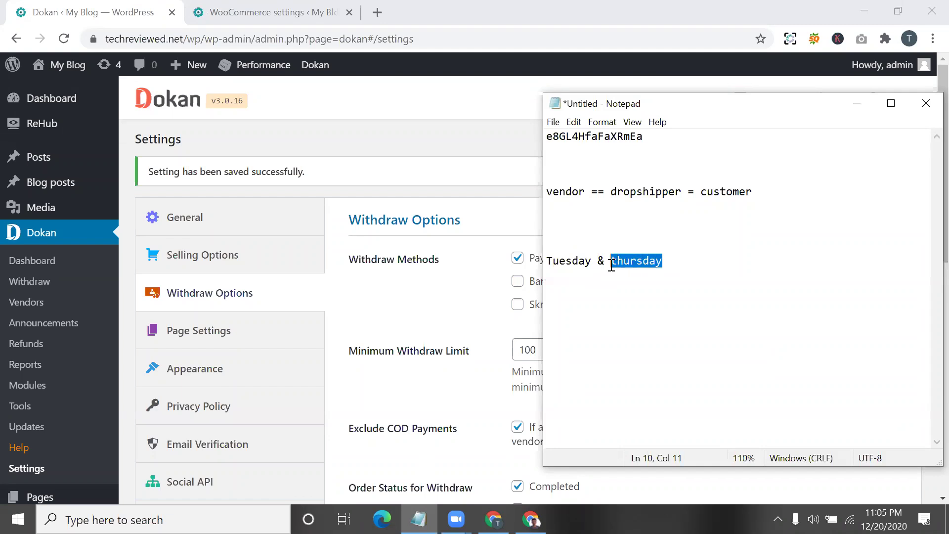